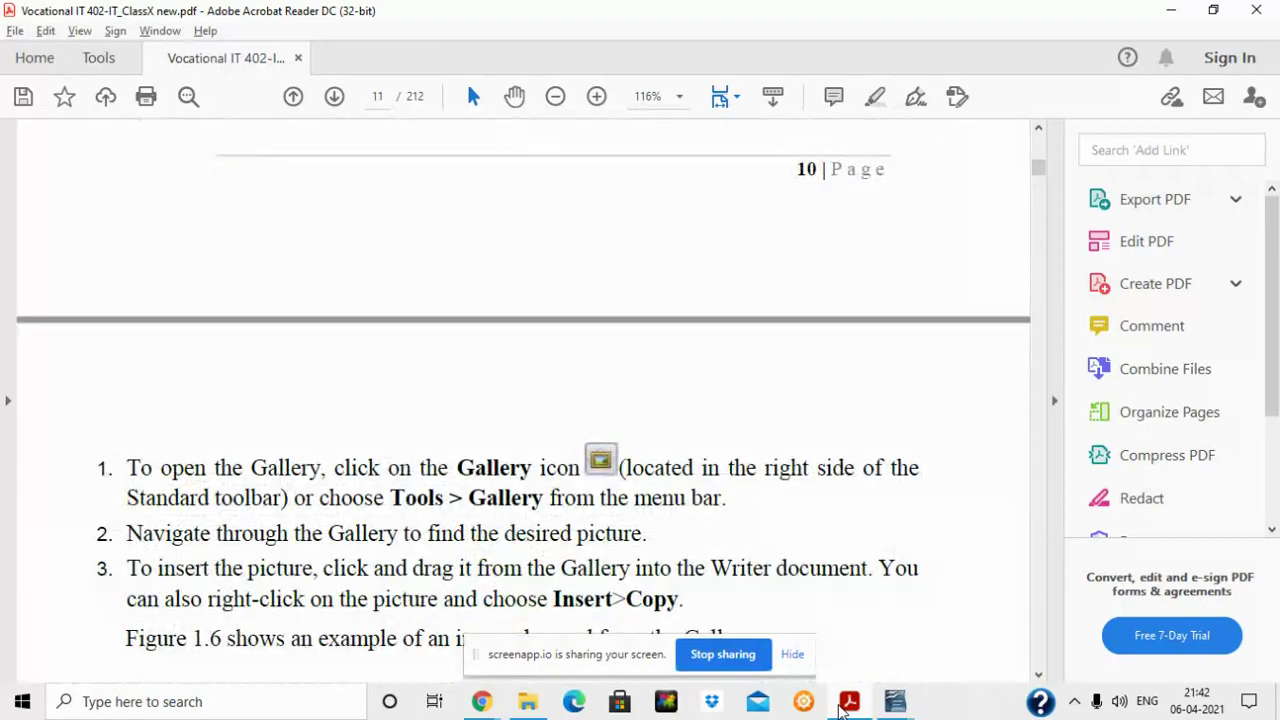
Find Session 2, Insert and Use Images, in the textbook PDF and read its section on inserting an image file
{"action": "scroll", "coordinate": [613, 467], "scroll_direction": "up", "scroll_amount": 5}
{"action": "scroll", "coordinate": [613, 467], "scroll_direction": "up", "scroll_amount": 10}
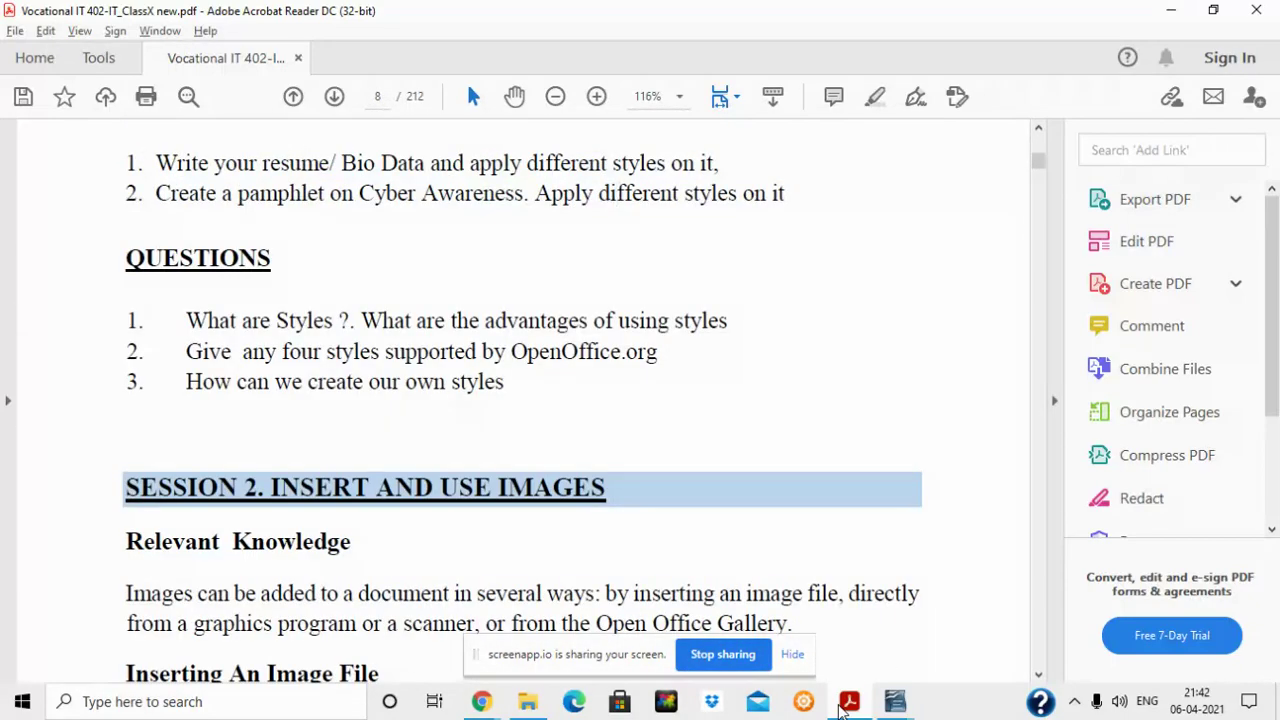
{"action": "key", "text": "Down"}
{"action": "key", "text": "Down"}
{"action": "left_click", "coordinate": [1038, 676]}
{"action": "left_click_drag", "start_coordinate": [1038, 676], "coordinate": [1040, 678]}
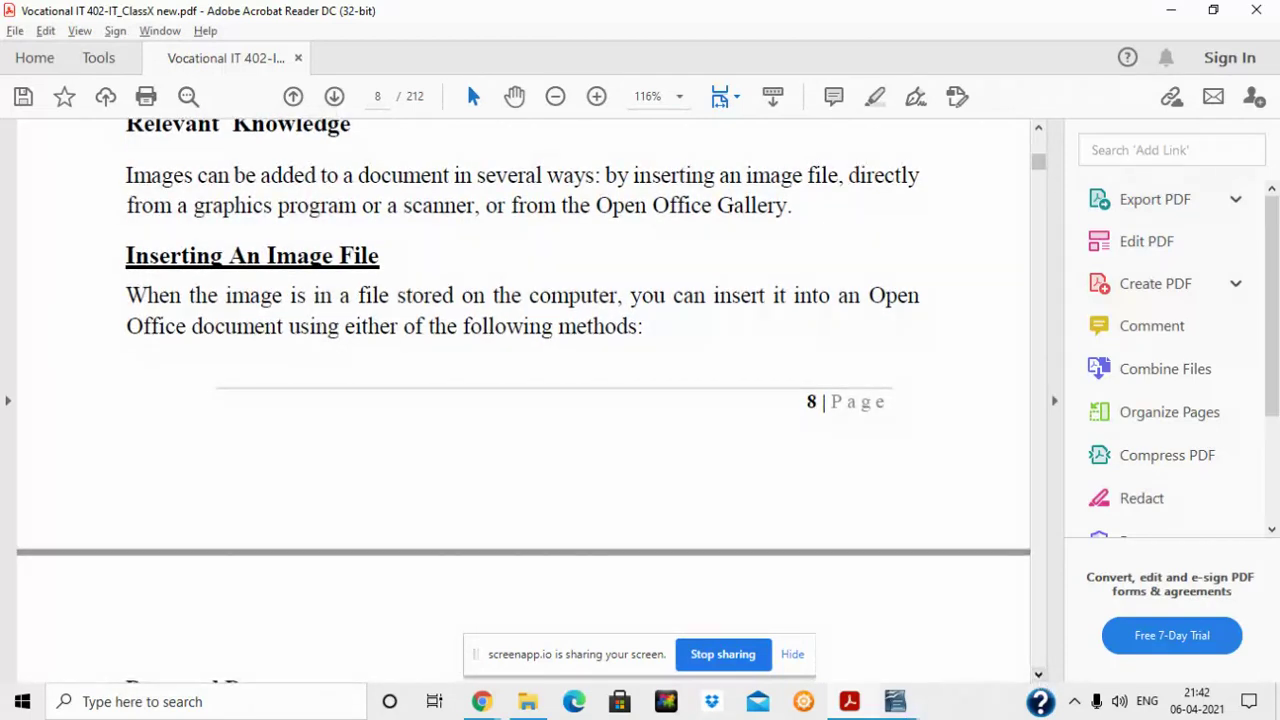
Switch to try.odt in OpenOffice Writer and delete the frame pictures below the topics list
{"action": "left_click", "coordinate": [895, 701]}
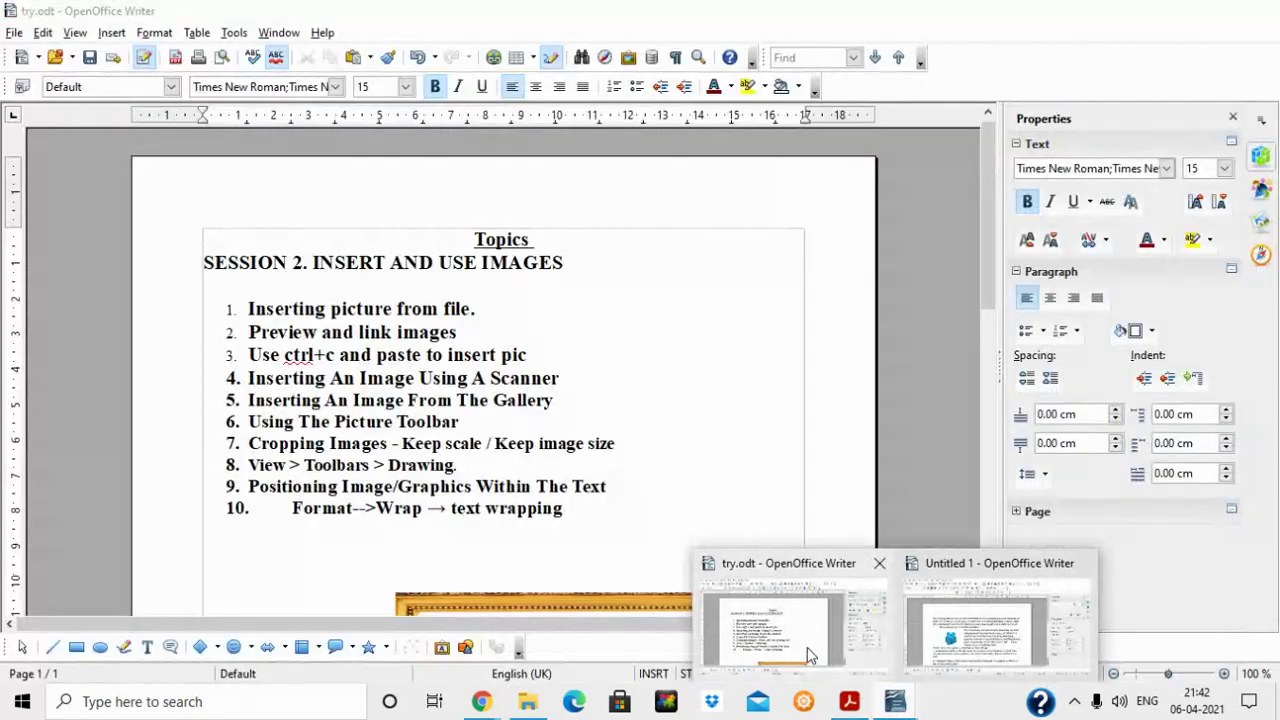
{"action": "left_click", "coordinate": [809, 649]}
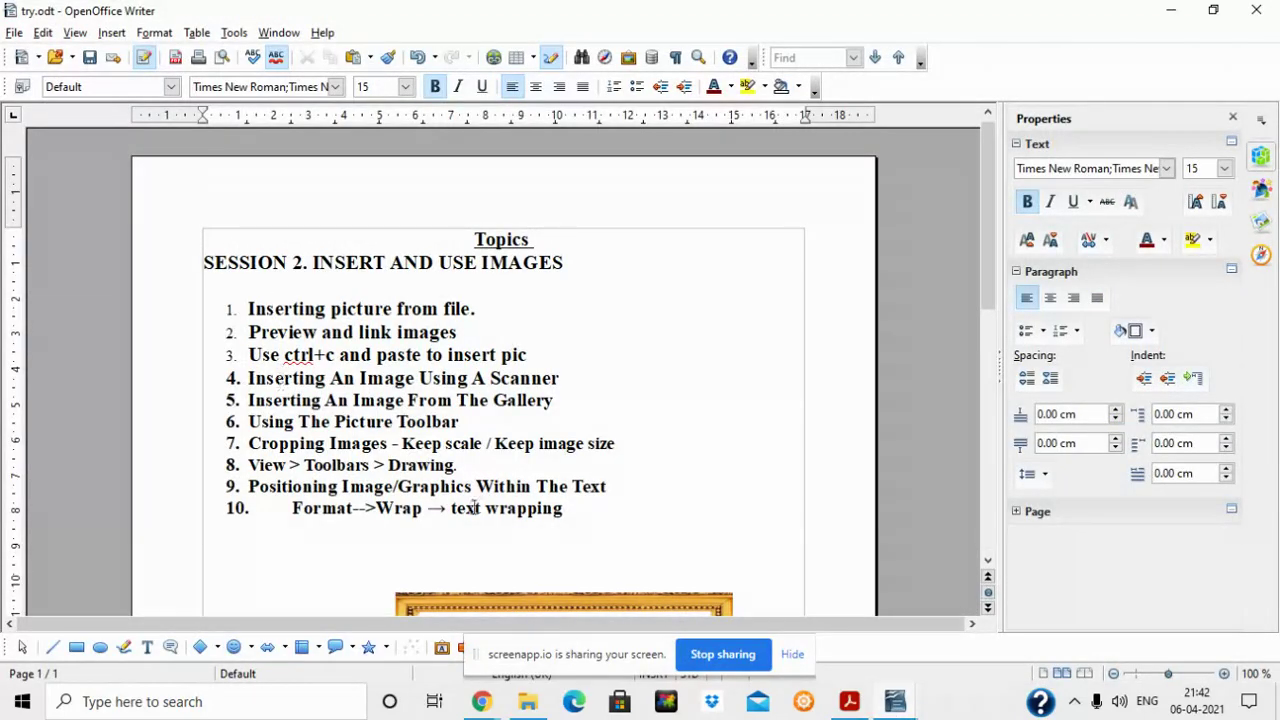
{"action": "left_click", "coordinate": [502, 606]}
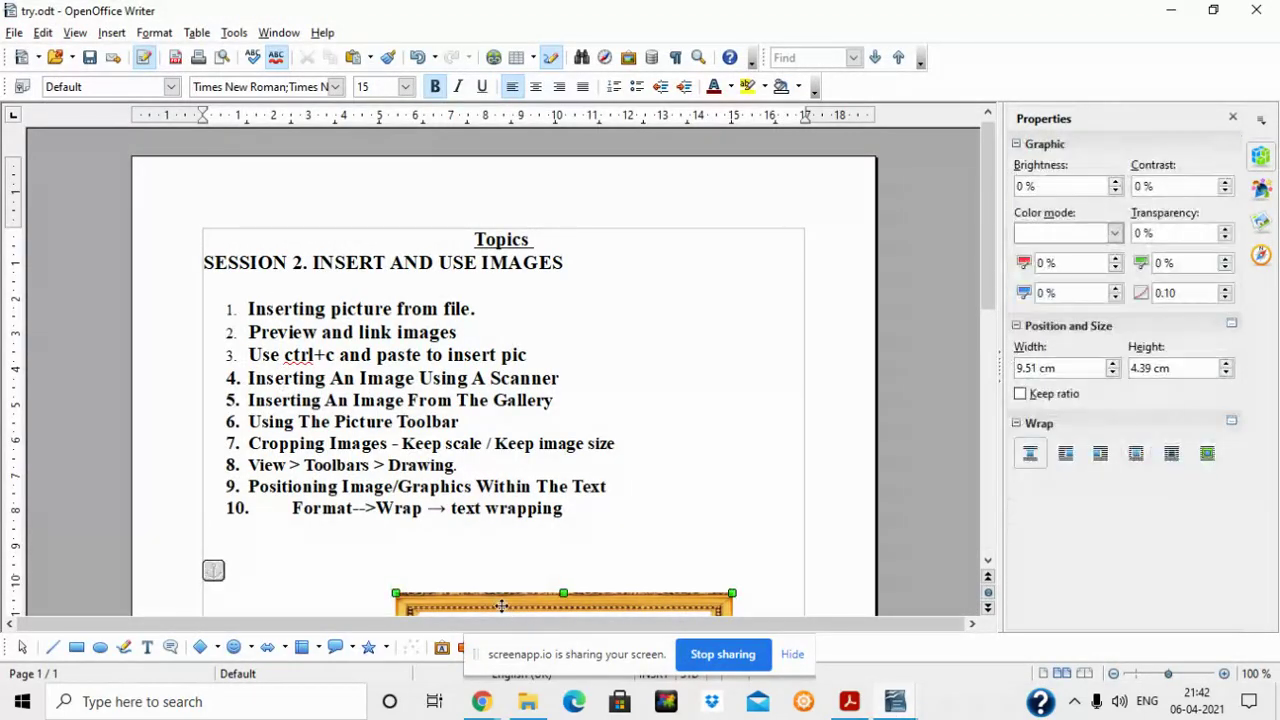
{"action": "key", "text": "Delete"}
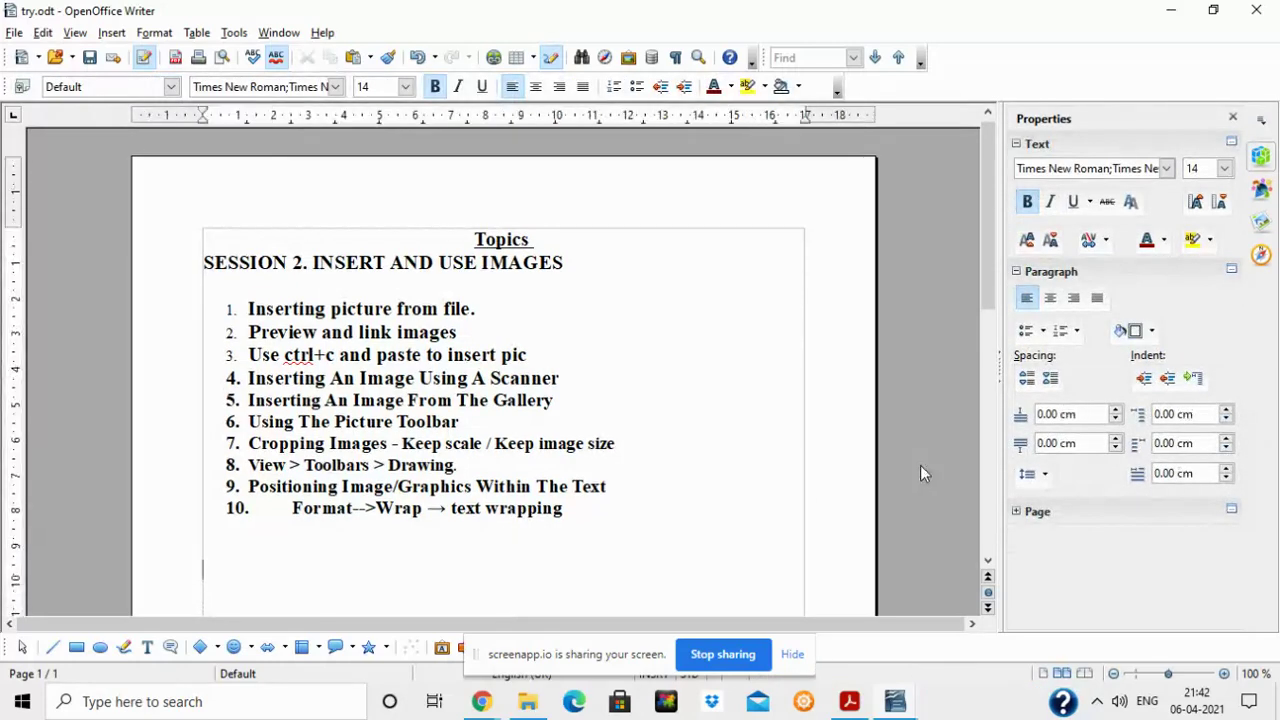
{"action": "left_click_drag", "start_coordinate": [985, 265], "coordinate": [987, 397]}
{"action": "left_click", "coordinate": [365, 451]}
{"action": "key", "text": "Delete"}
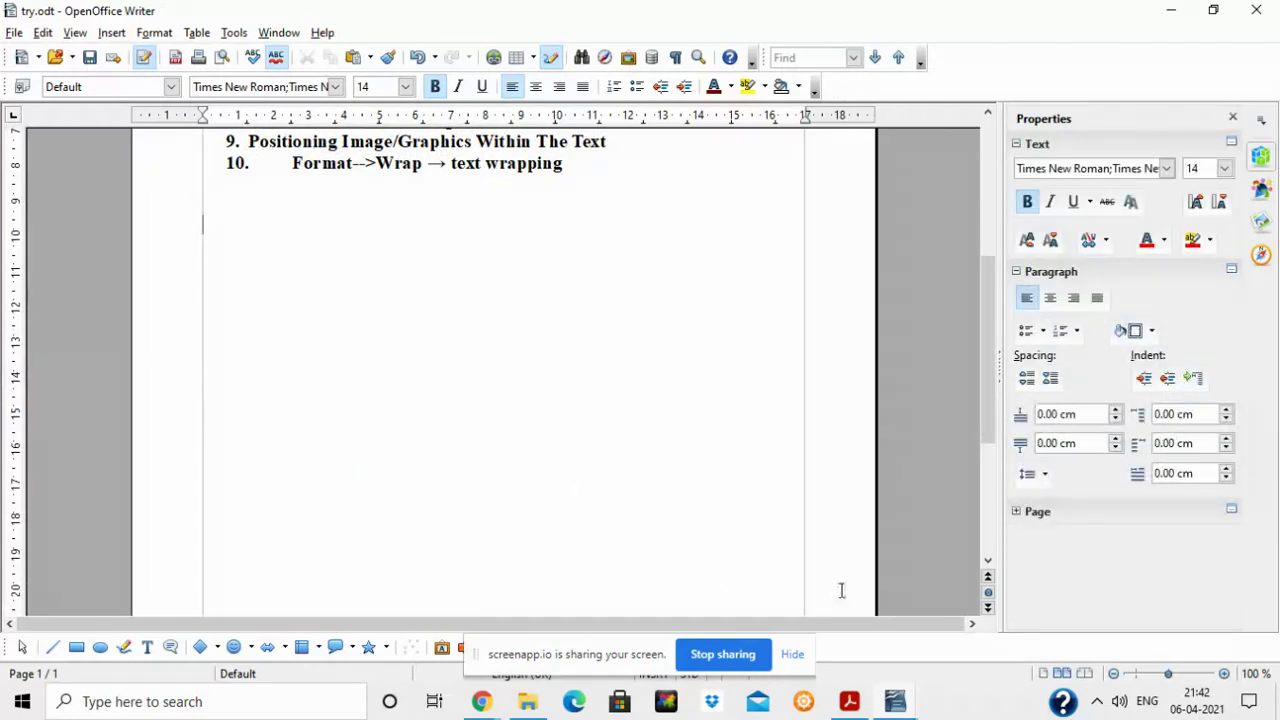
Insert the picture file rame1 (2).png from the Pictures folder below the topics list
{"action": "left_click_drag", "start_coordinate": [988, 430], "coordinate": [985, 340]}
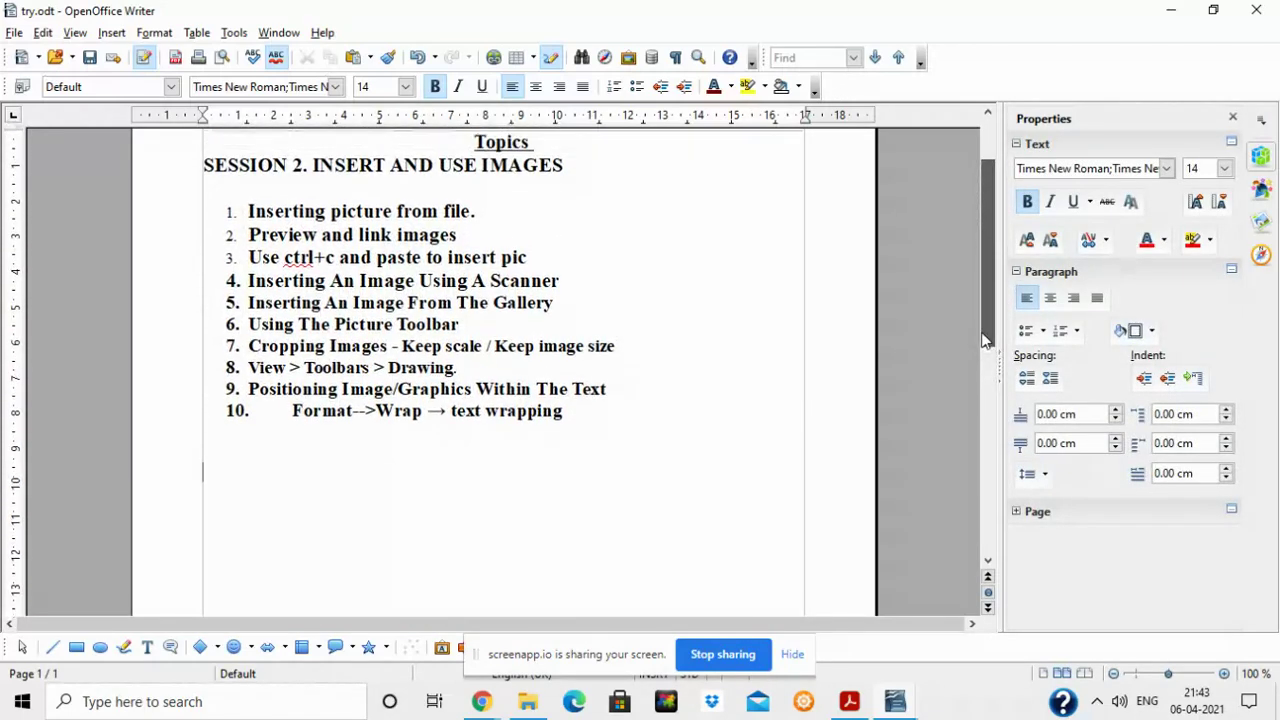
{"action": "left_click", "coordinate": [111, 36]}
{"action": "mouse_move", "coordinate": [152, 476]}
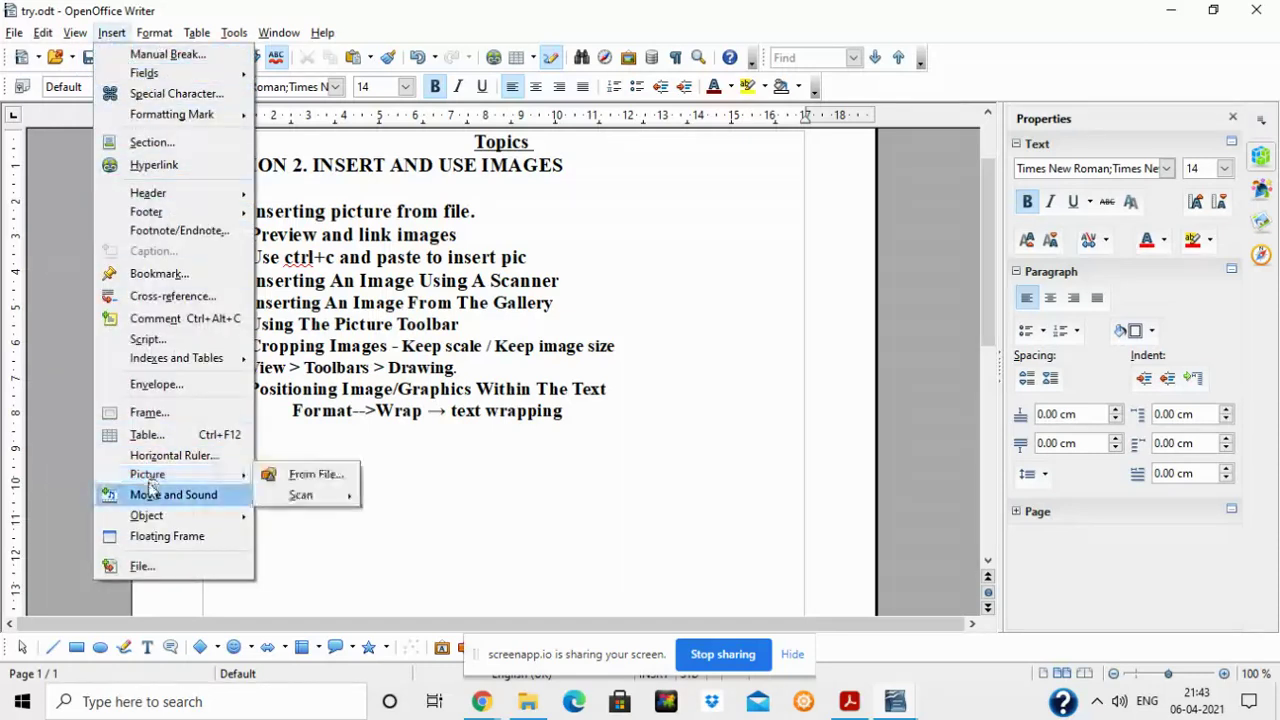
{"action": "left_click", "coordinate": [315, 476]}
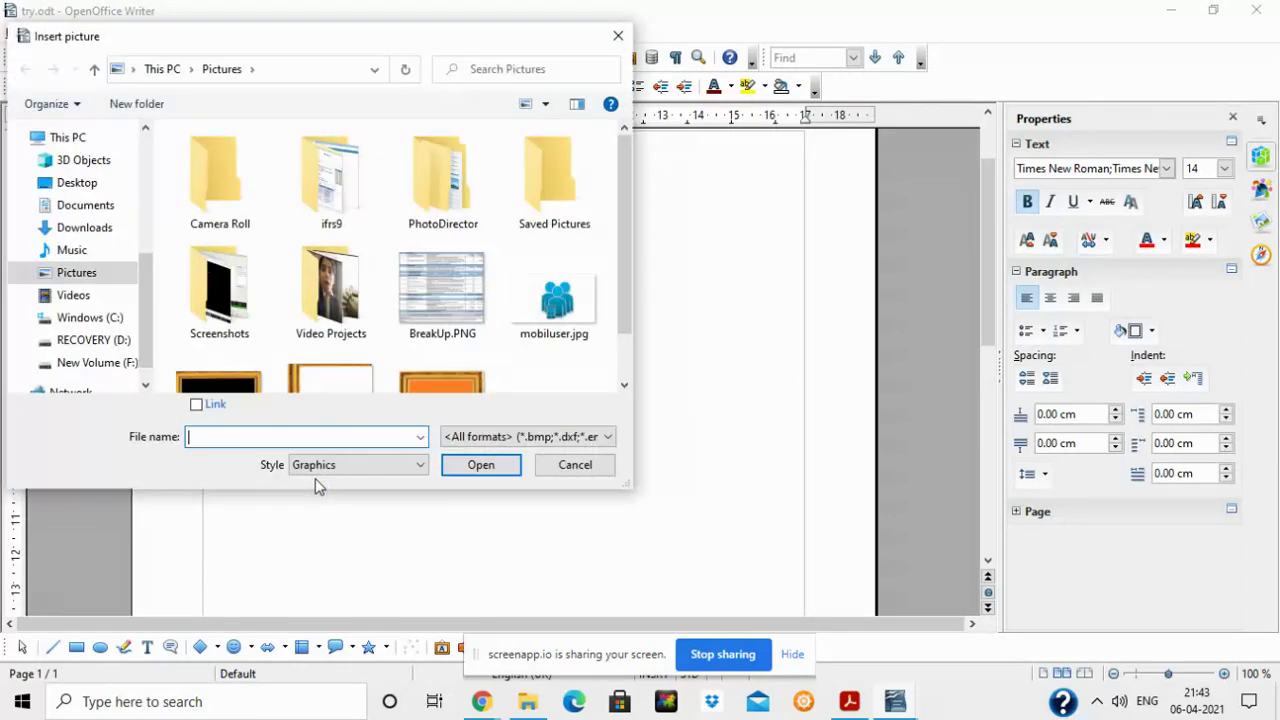
{"action": "scroll", "coordinate": [622, 351], "scroll_direction": "down", "scroll_amount": 2}
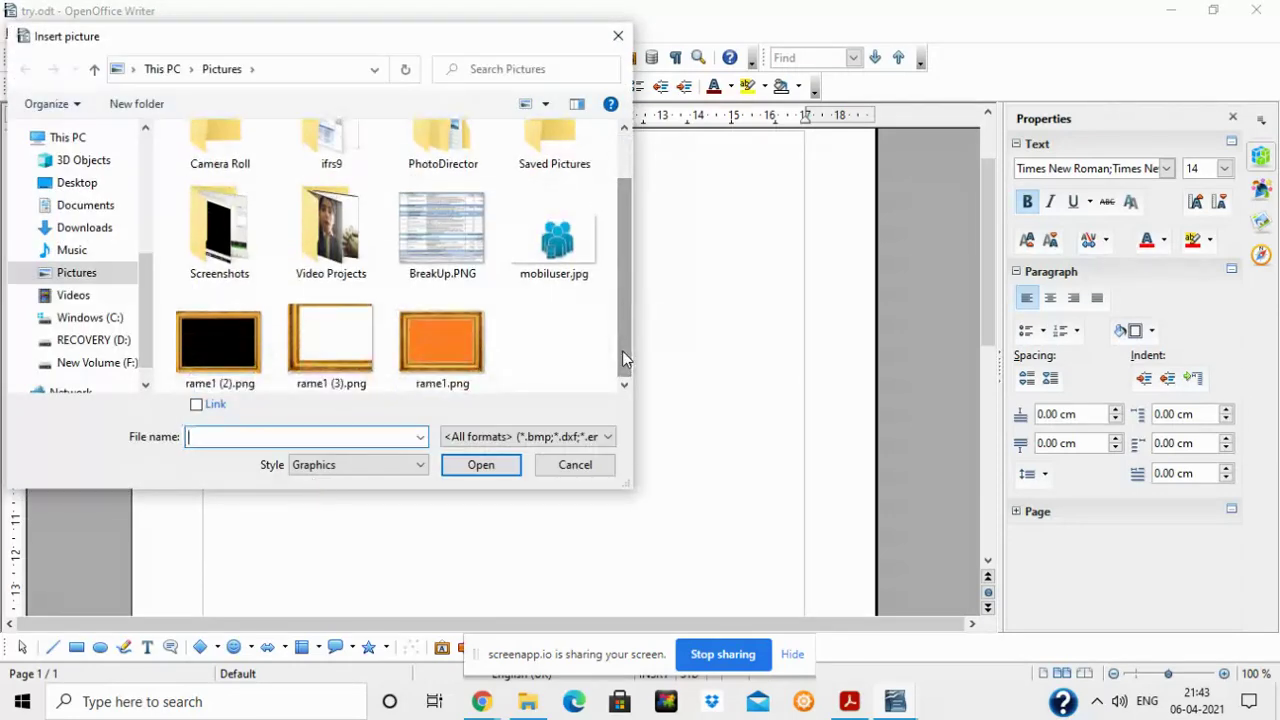
{"action": "left_click", "coordinate": [225, 360]}
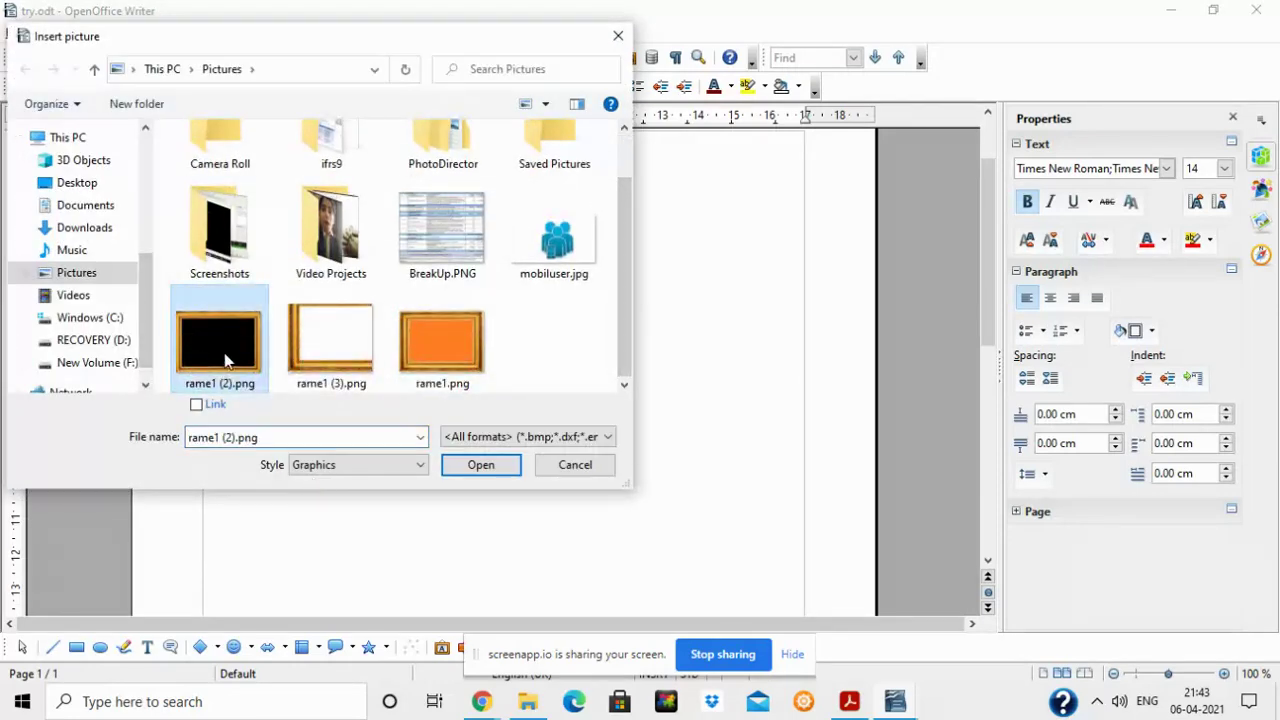
{"action": "left_click", "coordinate": [474, 476]}
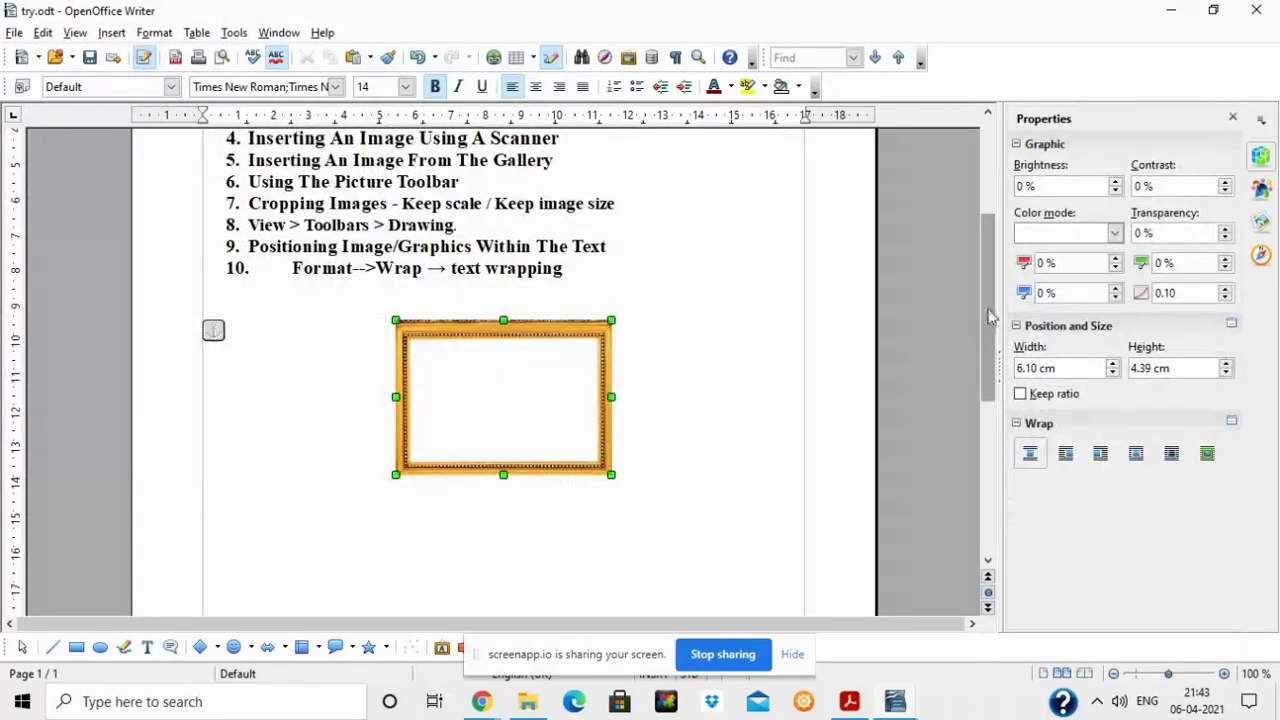
Widen the inserted frame picture on both sides to about 9.83 cm, and delete it from the document
{"action": "left_click_drag", "start_coordinate": [608, 428], "coordinate": [703, 430]}
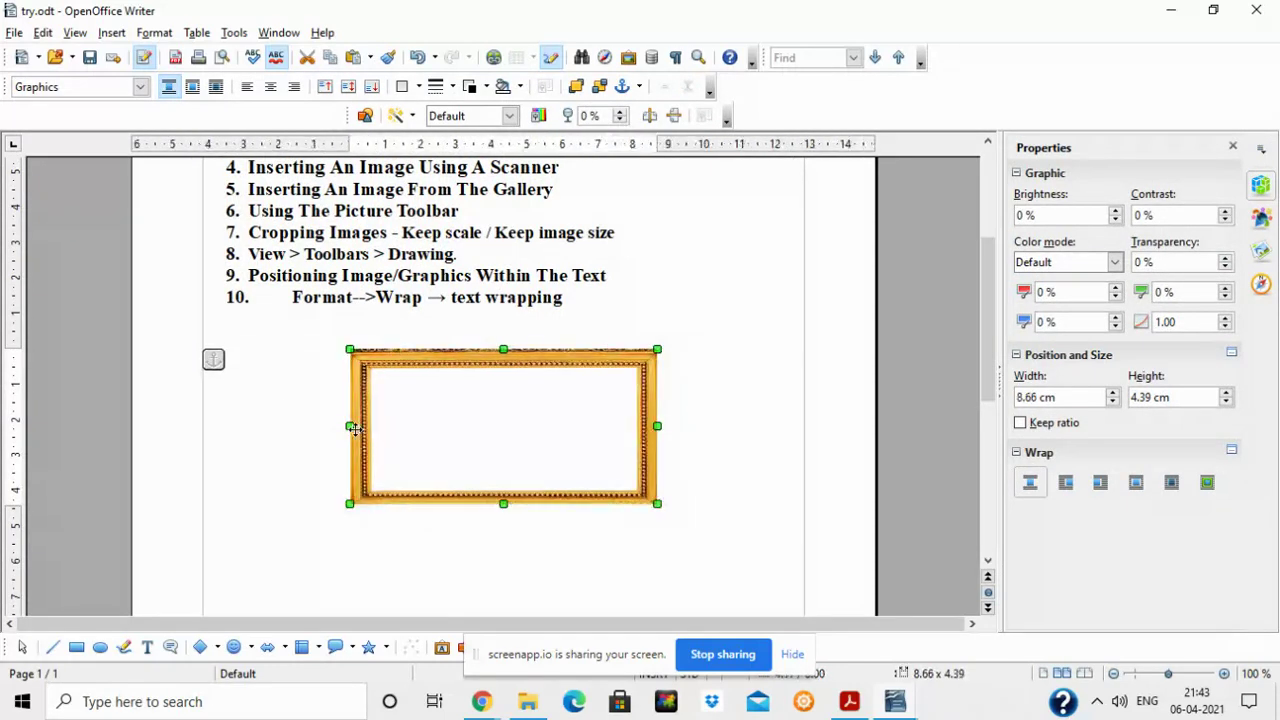
{"action": "left_click_drag", "start_coordinate": [348, 426], "coordinate": [310, 426]}
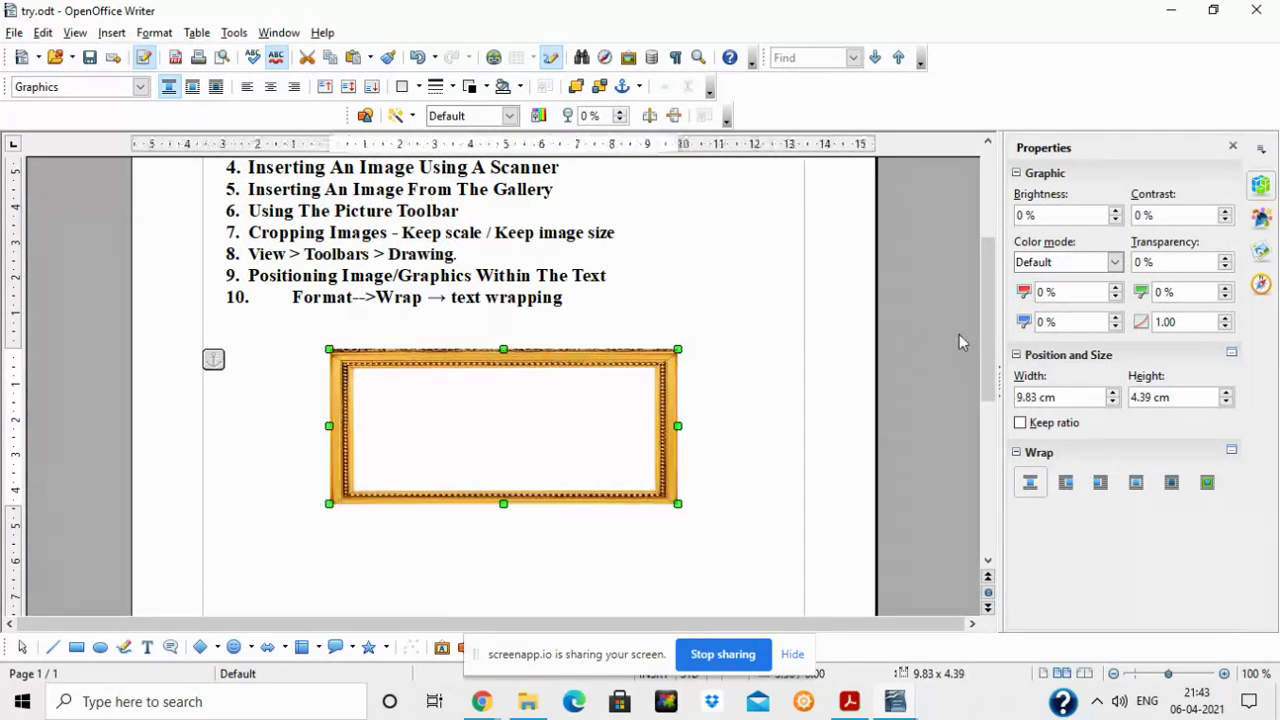
{"action": "left_click_drag", "start_coordinate": [1000, 374], "coordinate": [985, 339]}
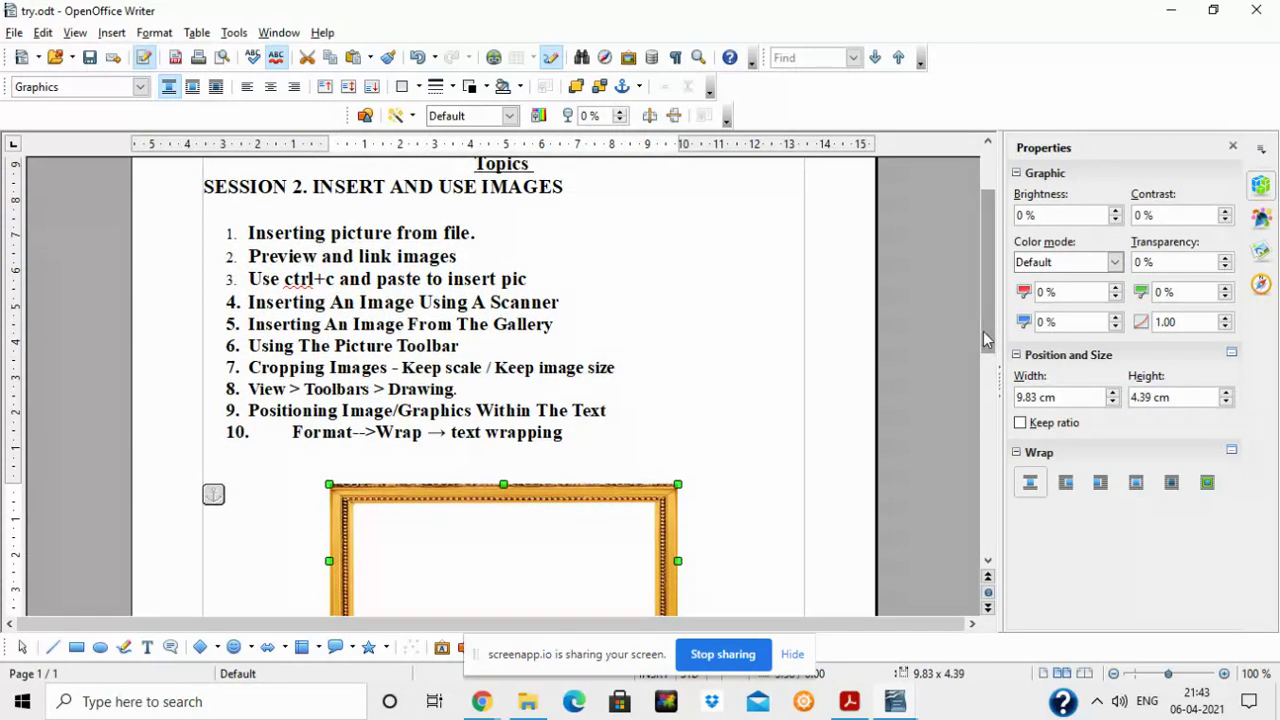
{"action": "left_click_drag", "start_coordinate": [985, 339], "coordinate": [985, 358]}
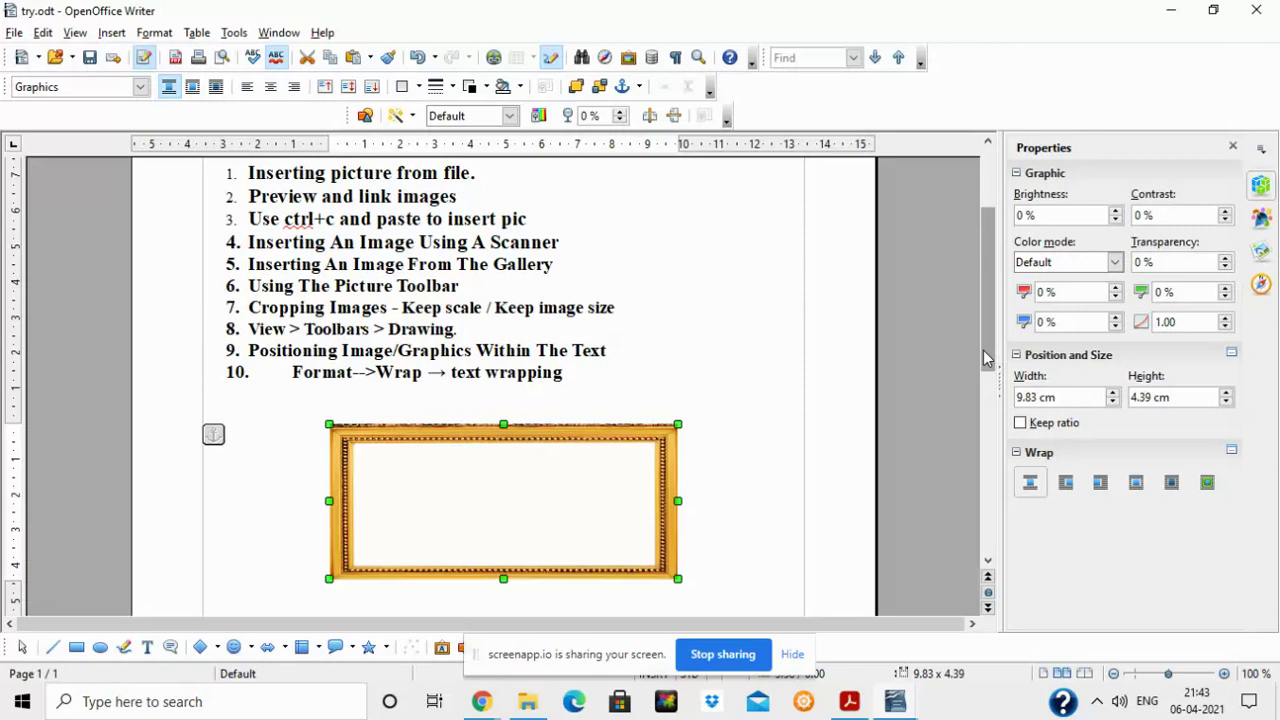
{"action": "key", "text": "Delete"}
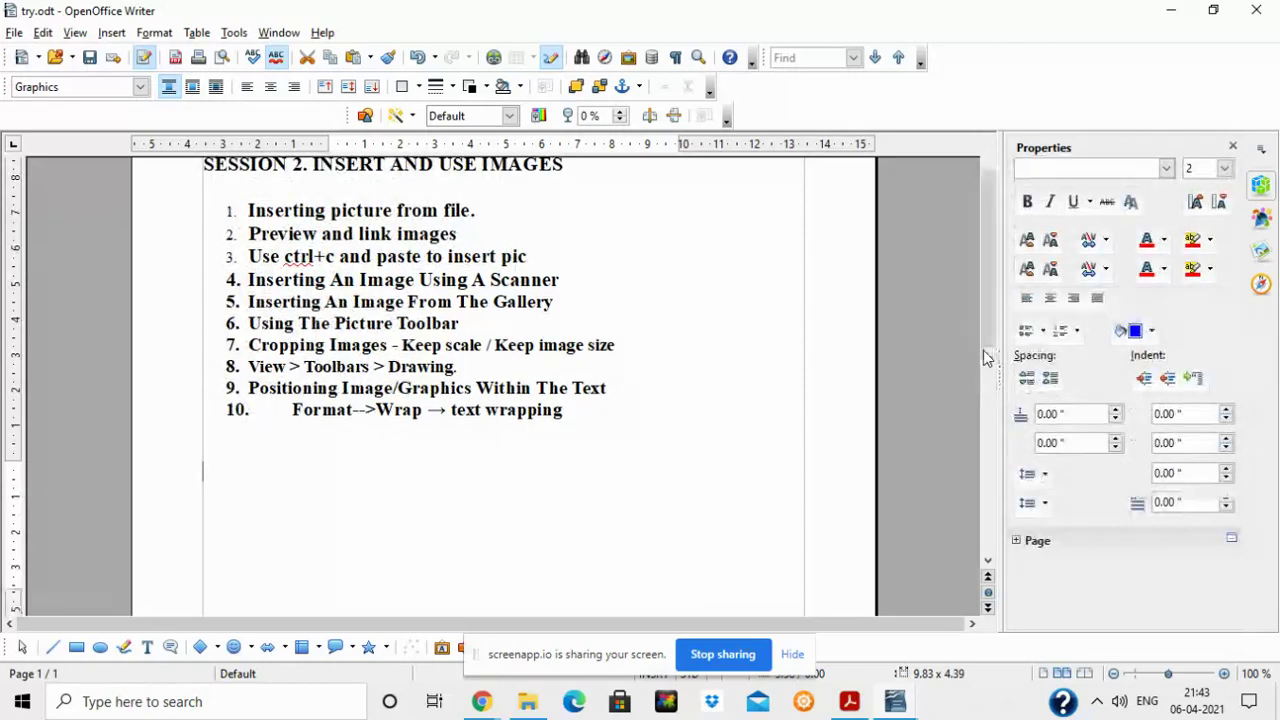
Insert rame1 (2).png from file with the Link option off, and delete the inserted picture
{"action": "left_click", "coordinate": [121, 31]}
{"action": "mouse_move", "coordinate": [145, 476]}
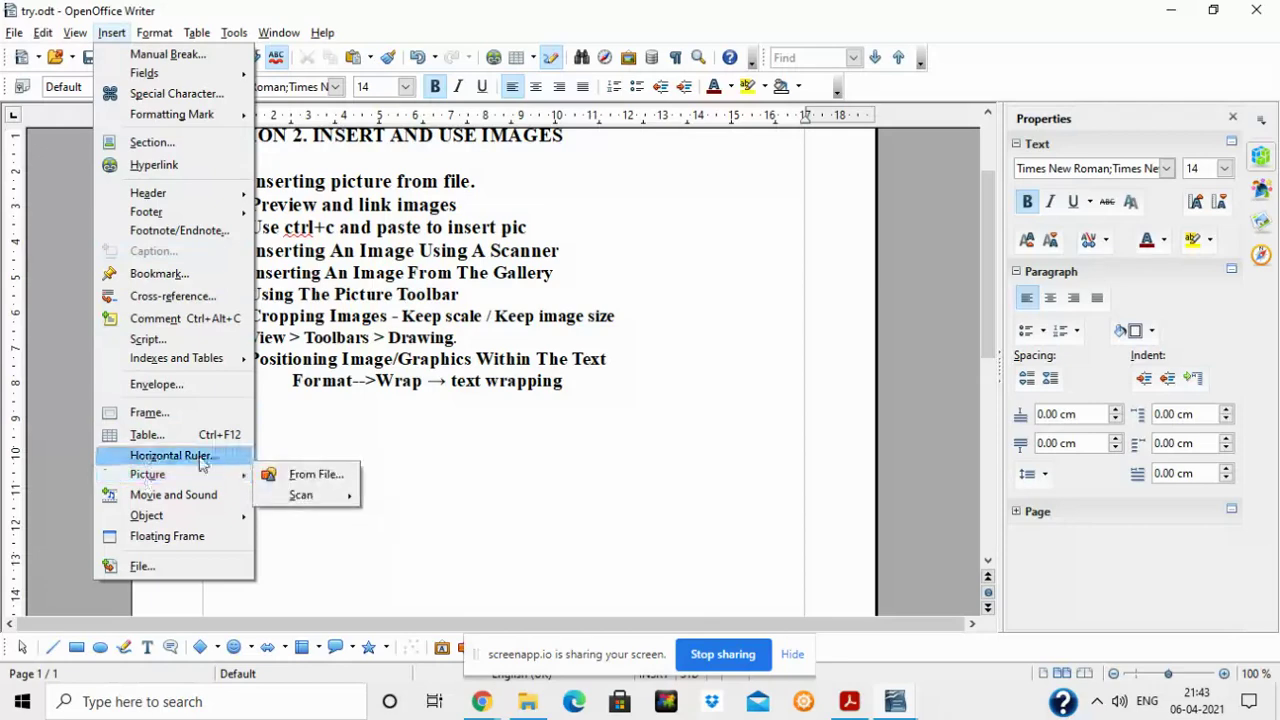
{"action": "left_click", "coordinate": [288, 474]}
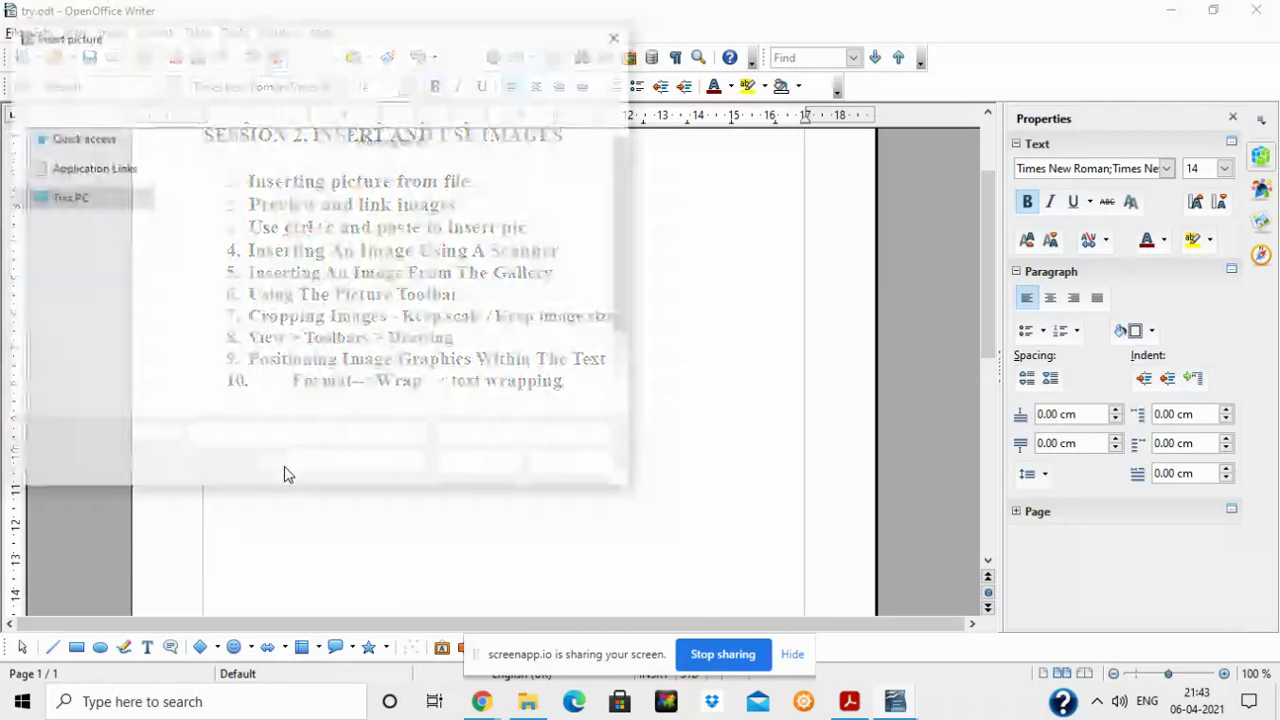
{"action": "left_click", "coordinate": [248, 383]}
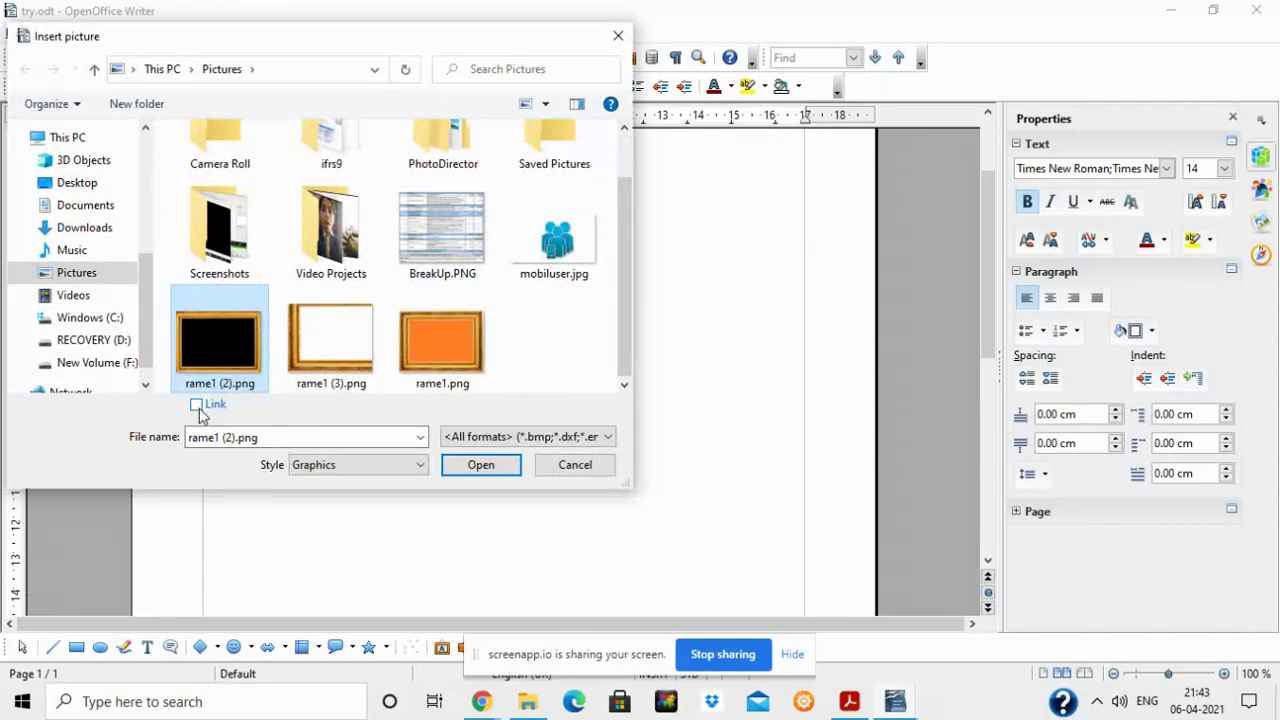
{"action": "left_click", "coordinate": [497, 467]}
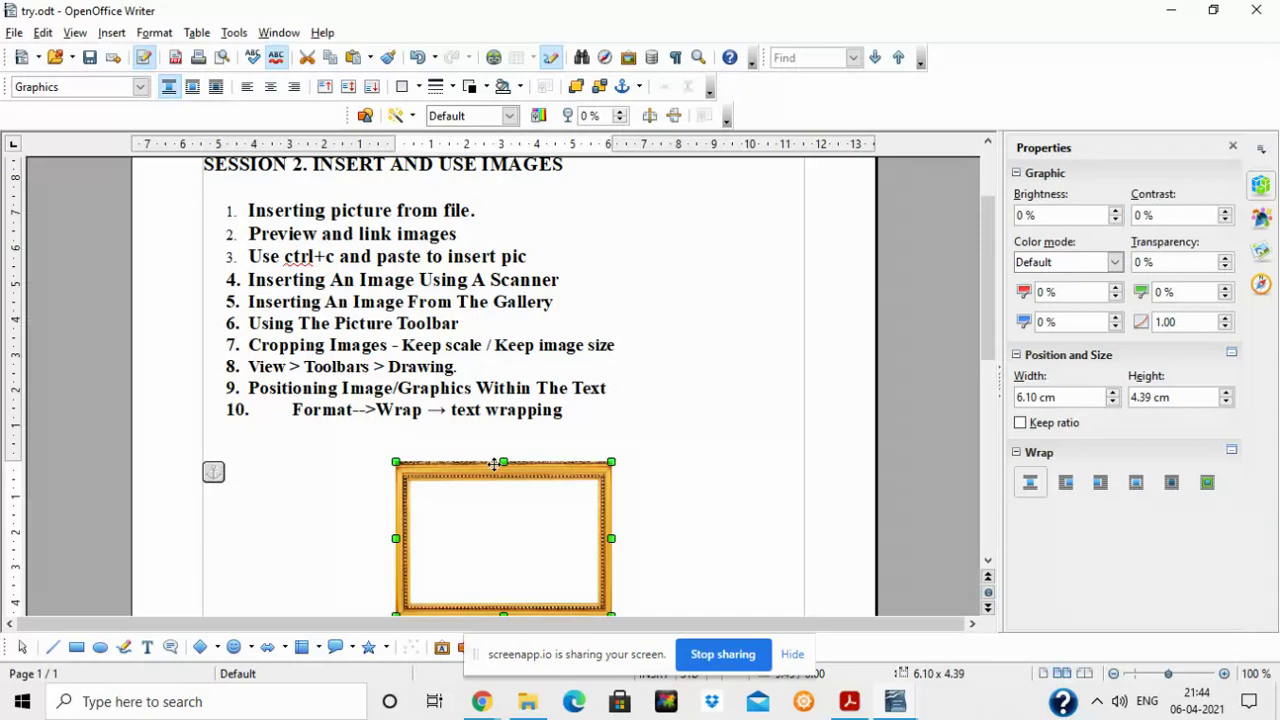
{"action": "key", "text": "Delete"}
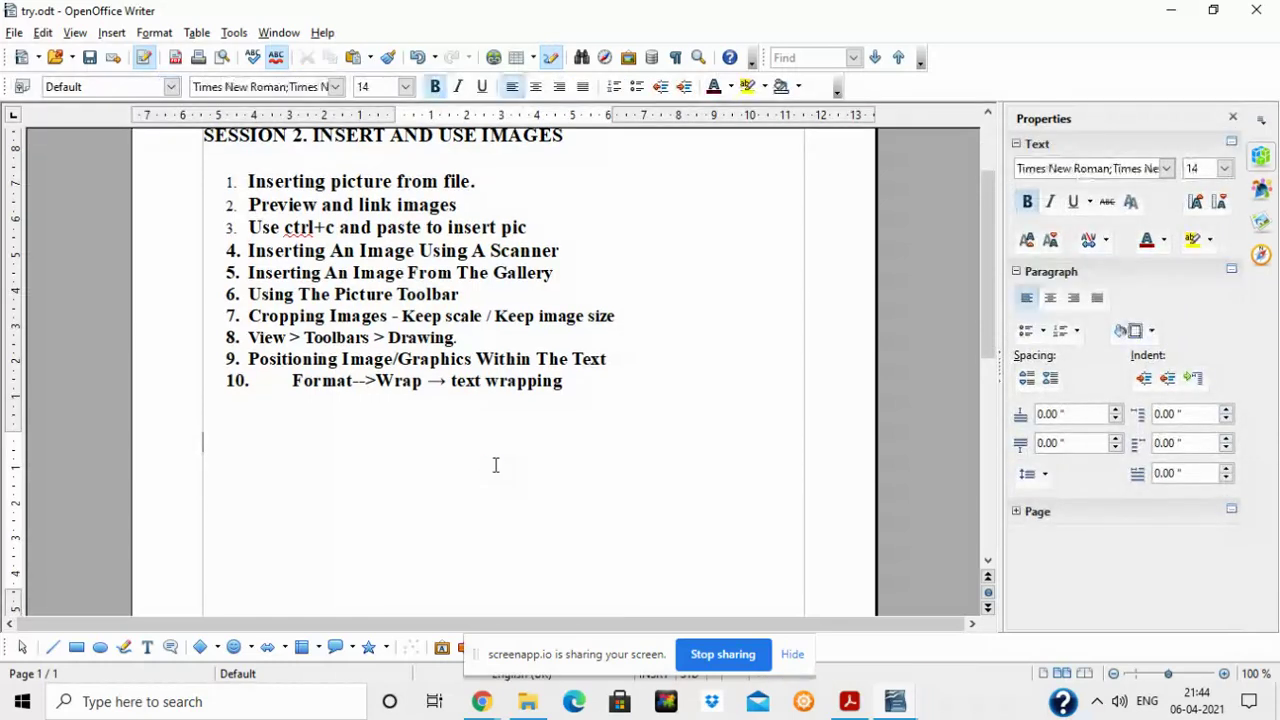
Insert rame1 (2).png from file below the topics list with the Link option enabled
{"action": "left_click", "coordinate": [113, 32]}
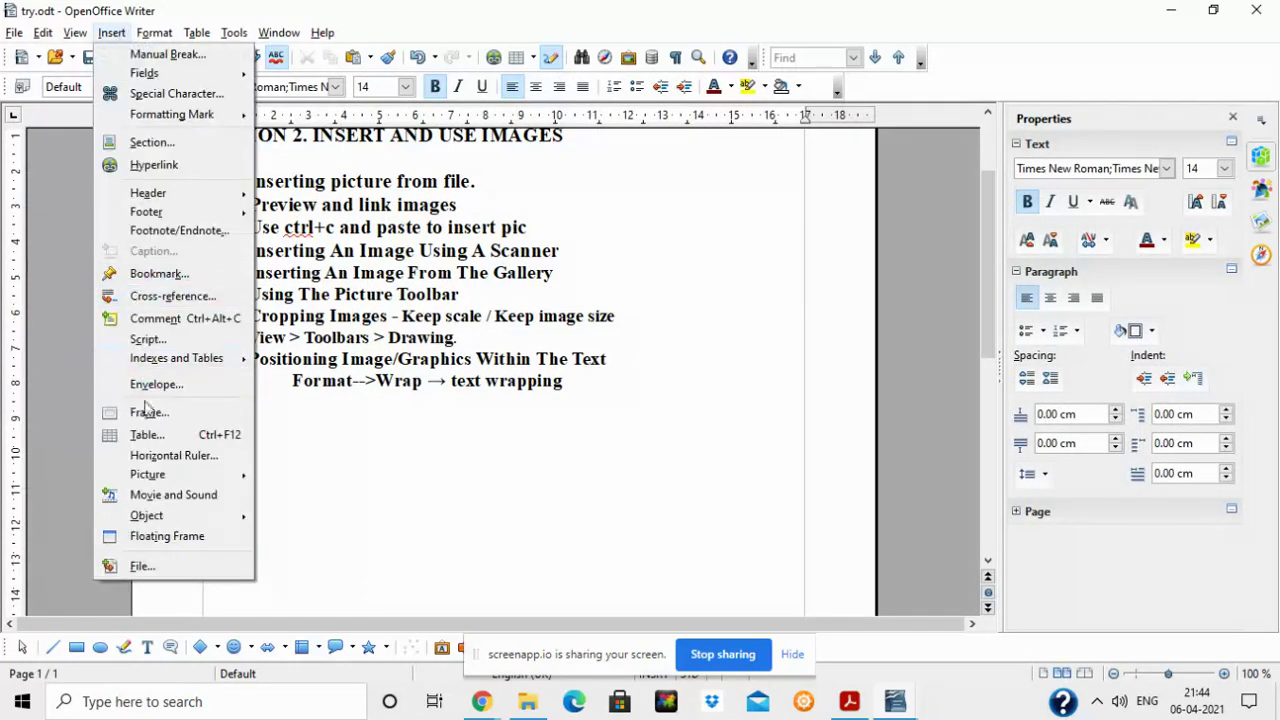
{"action": "mouse_move", "coordinate": [153, 480]}
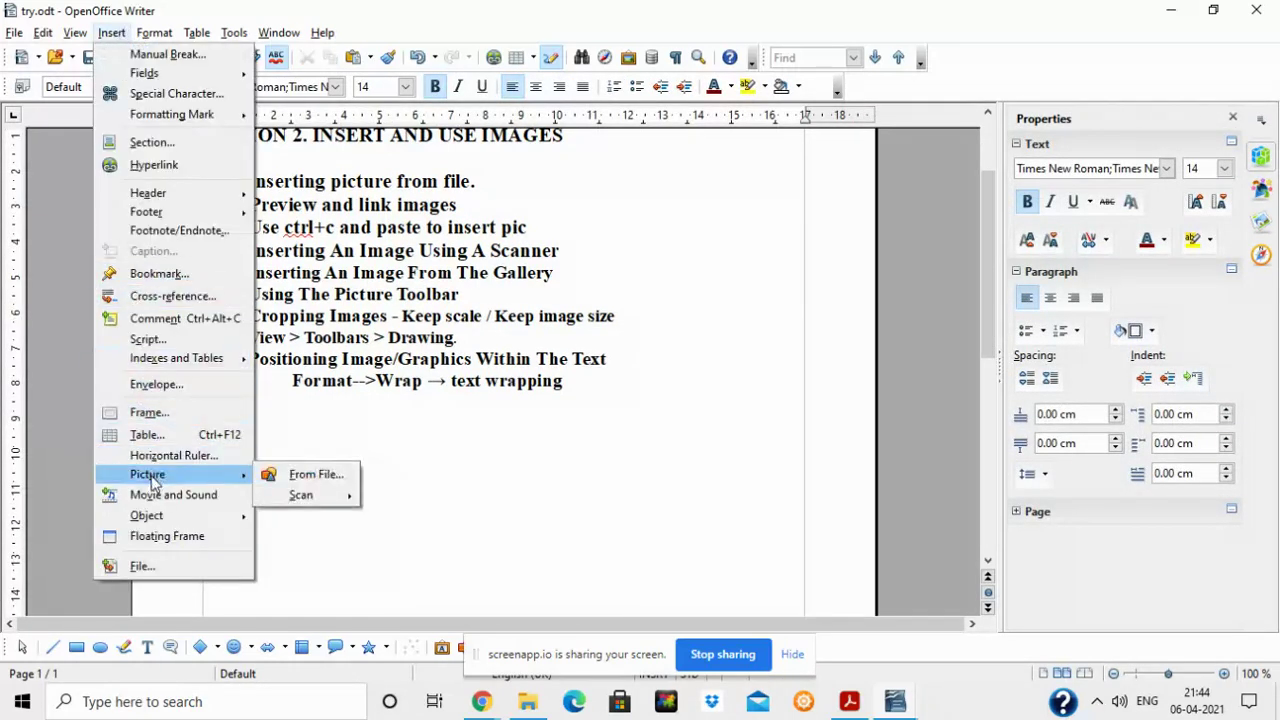
{"action": "left_click", "coordinate": [274, 475]}
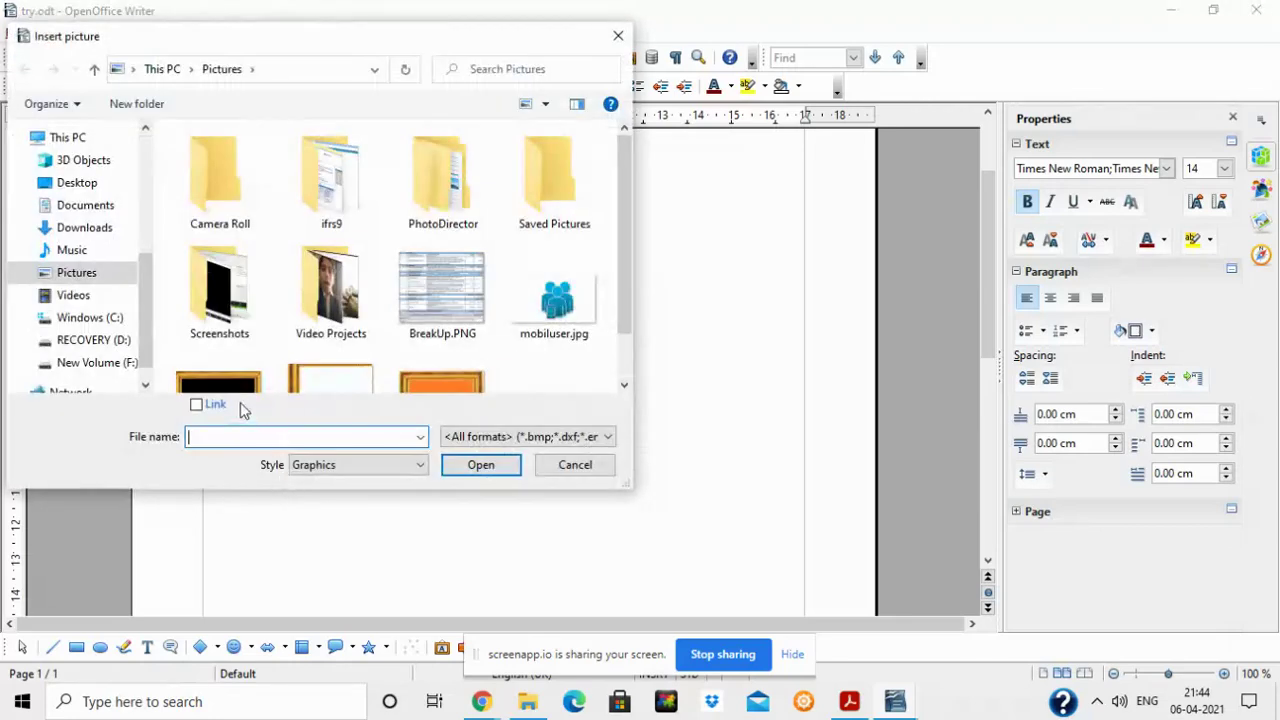
{"action": "left_click", "coordinate": [236, 384]}
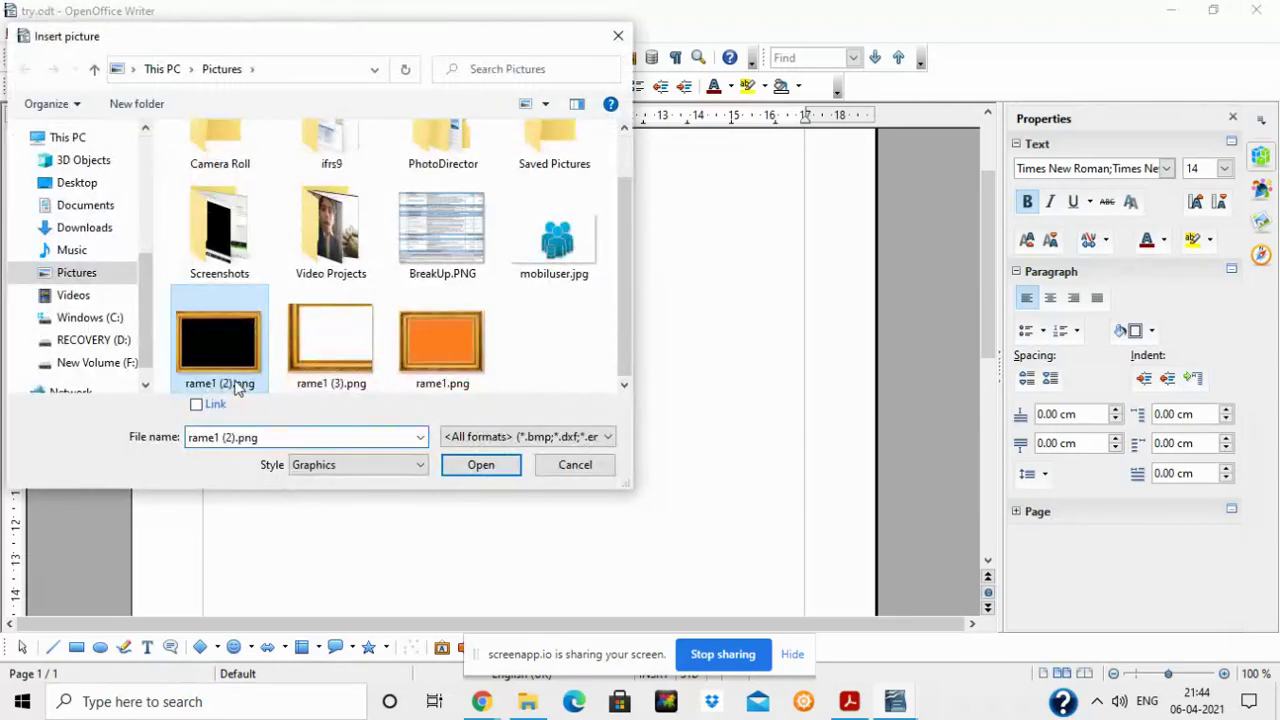
{"action": "left_click", "coordinate": [198, 410]}
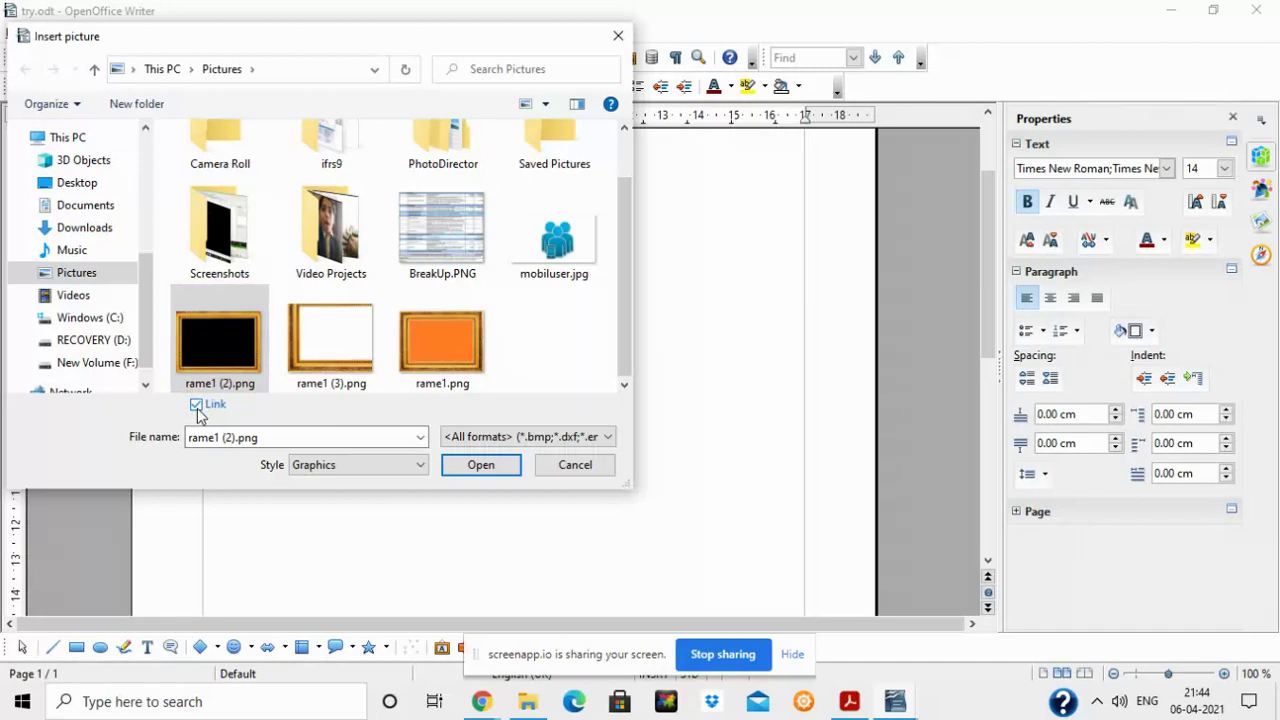
{"action": "left_click", "coordinate": [488, 468]}
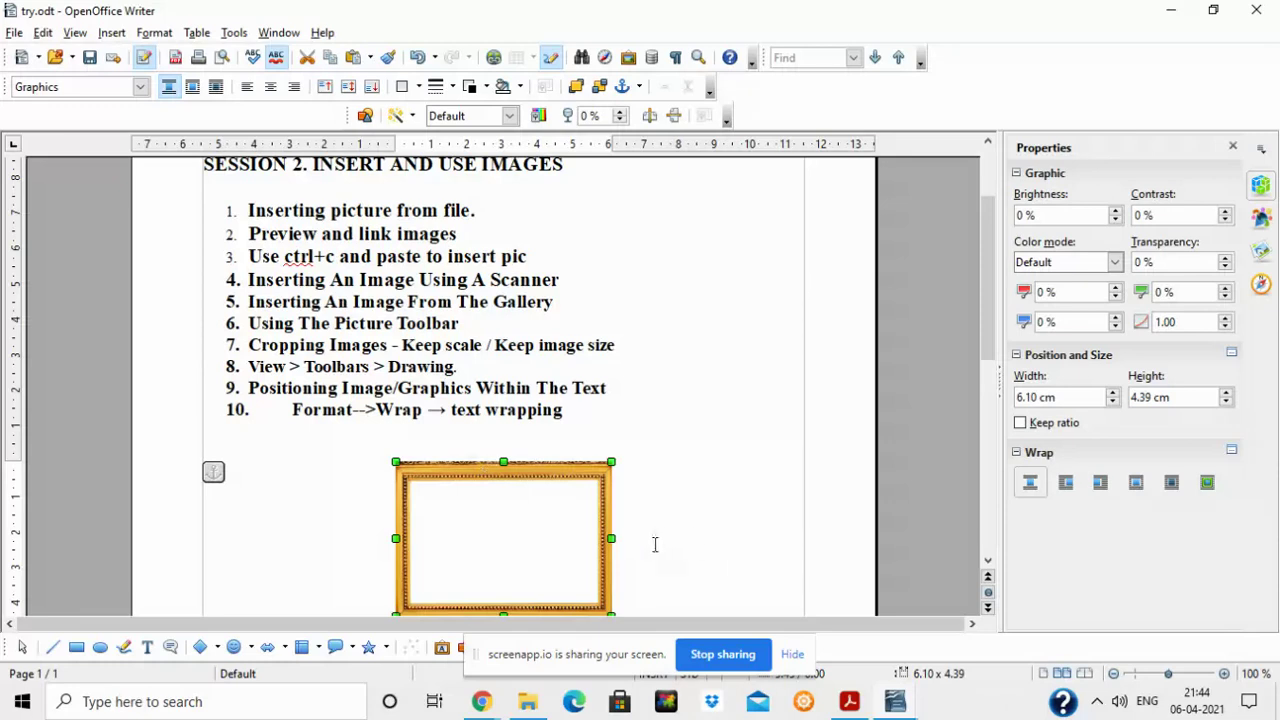
Widen the linked frame picture to about 9 cm and view its source folder, Pictures, in File Explorer before returning to try.odt
{"action": "left_click_drag", "start_coordinate": [611, 538], "coordinate": [714, 537]}
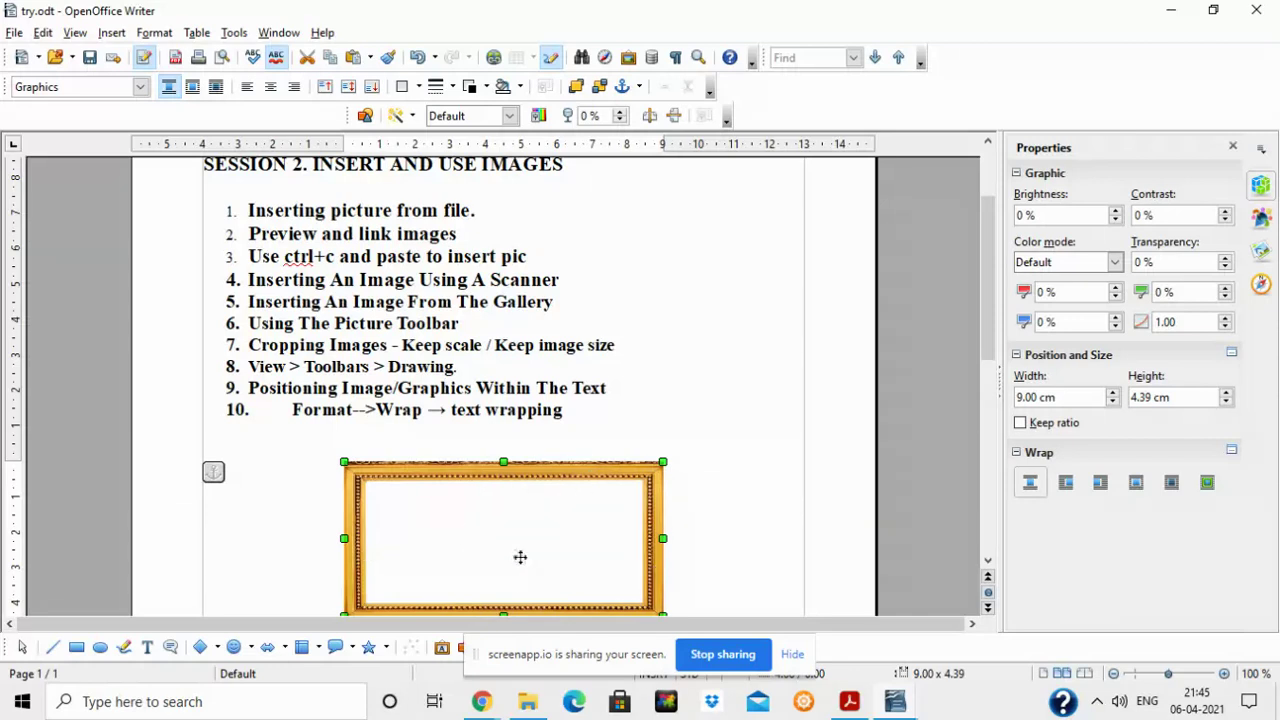
{"action": "left_click", "coordinate": [528, 701]}
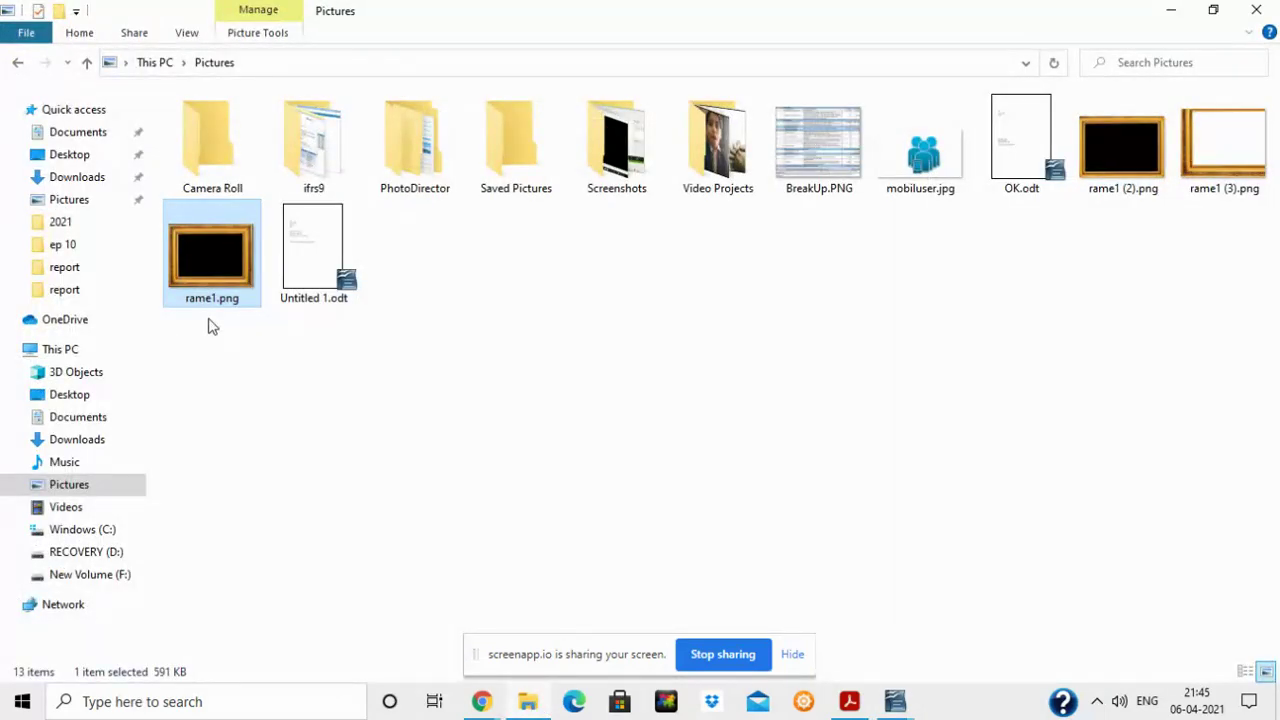
{"action": "left_click", "coordinate": [895, 701]}
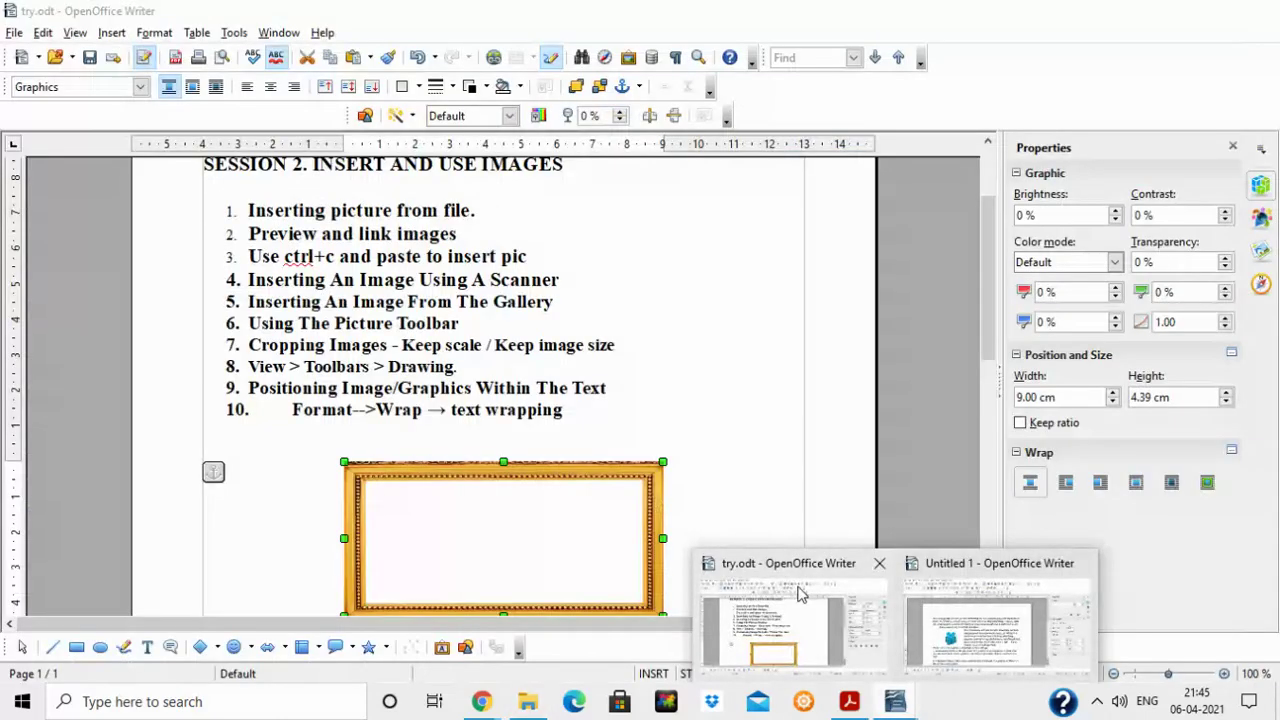
{"action": "left_click", "coordinate": [810, 595]}
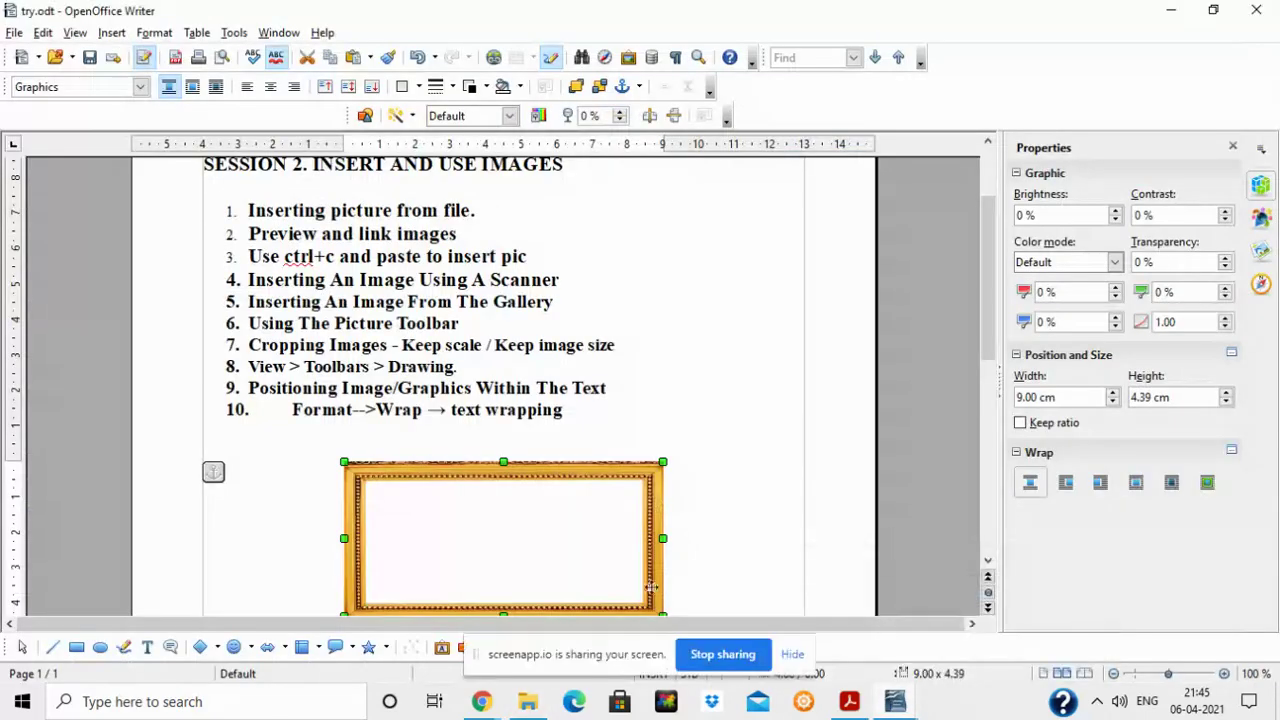
Replace the linked frame picture with a newly inserted rame1 (2).png, Link enabled, and widen it to about 9.56 cm
{"action": "key", "text": "Delete"}
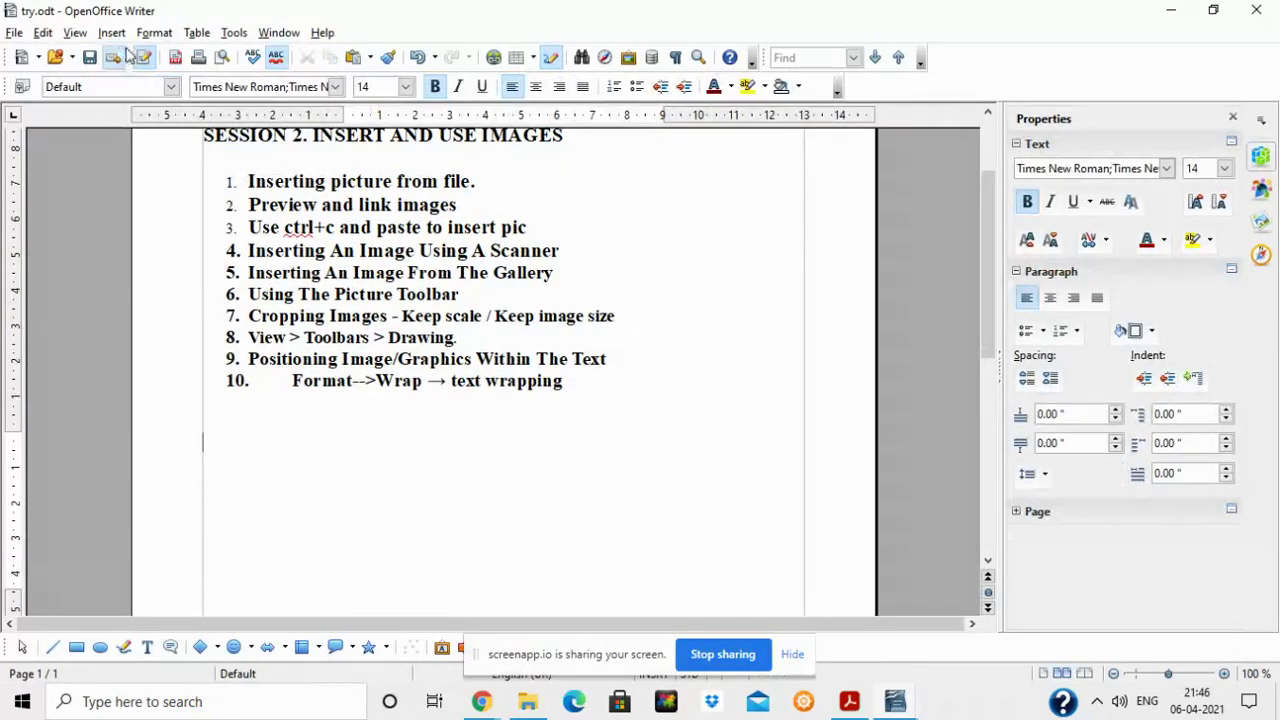
{"action": "left_click", "coordinate": [120, 36]}
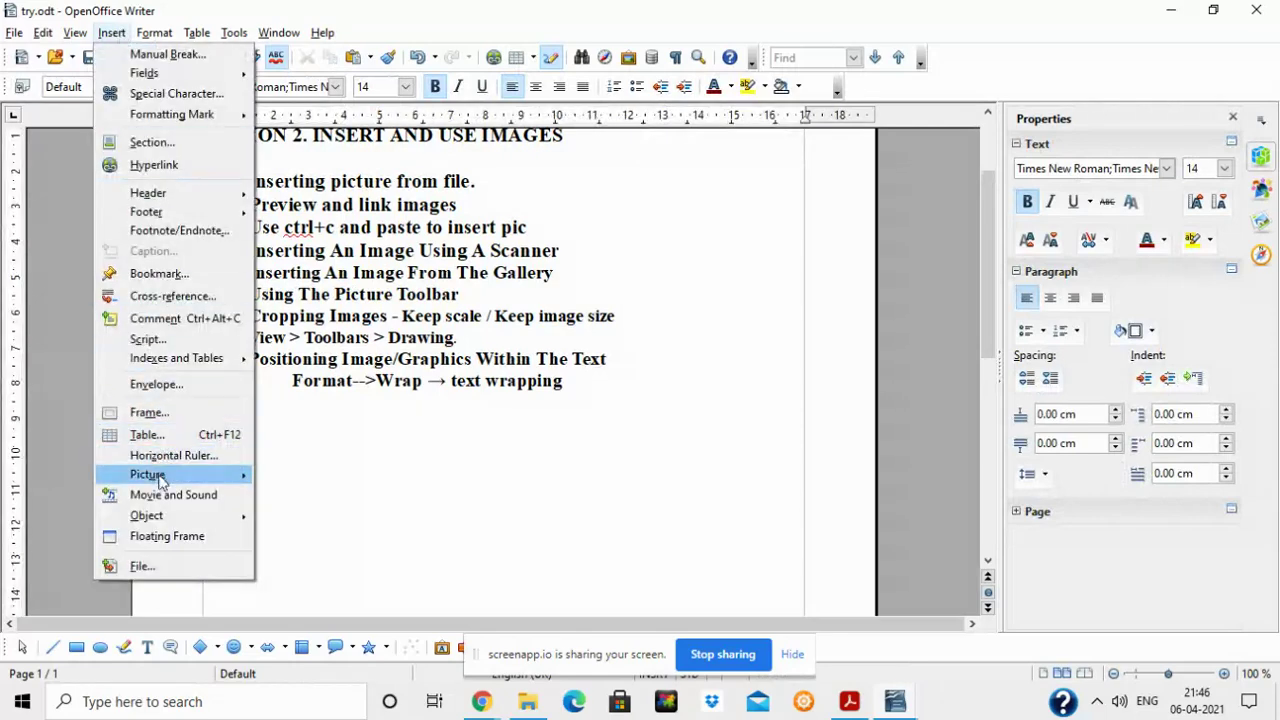
{"action": "mouse_move", "coordinate": [160, 482]}
{"action": "left_click", "coordinate": [334, 476]}
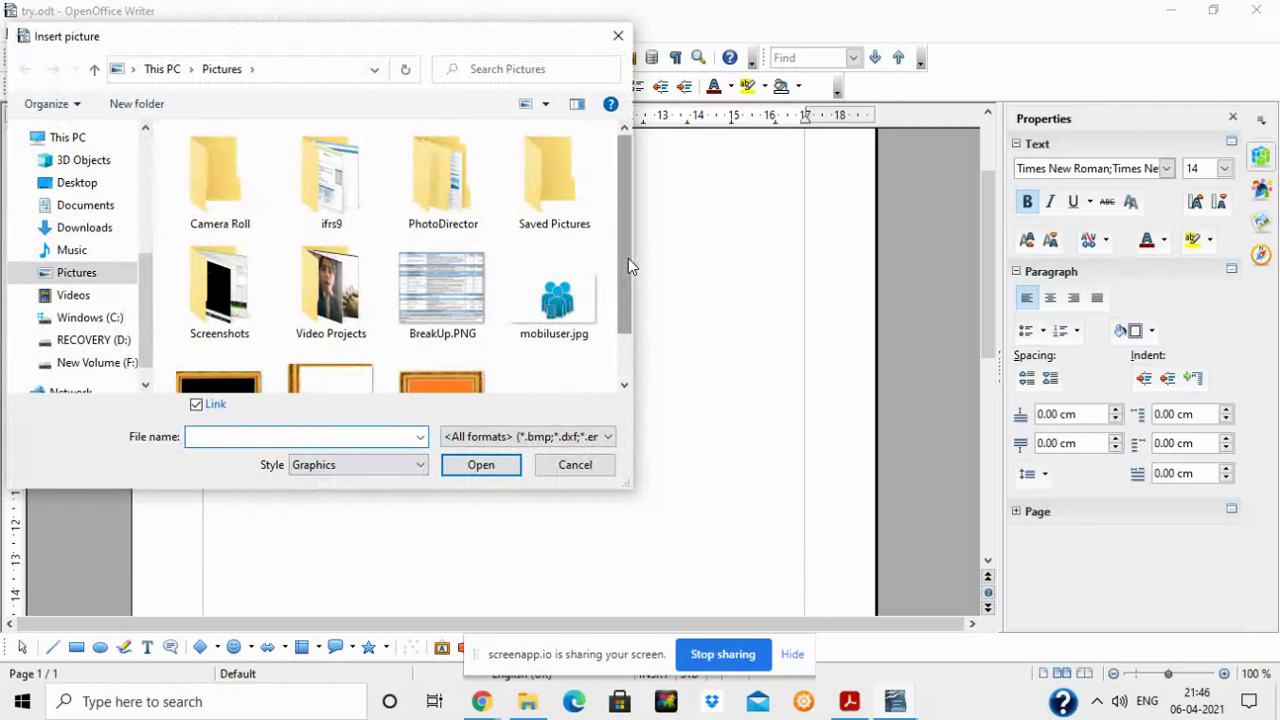
{"action": "scroll", "coordinate": [628, 258], "scroll_direction": "down", "scroll_amount": 2}
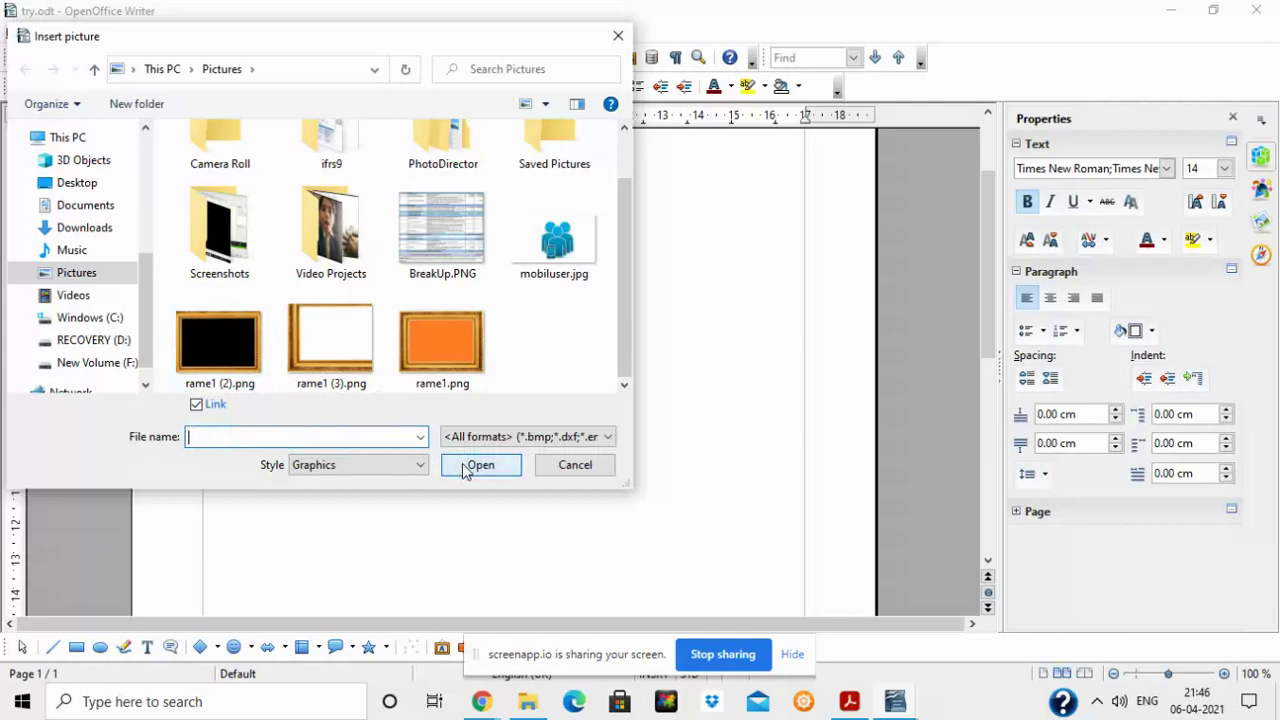
{"action": "left_click", "coordinate": [184, 354]}
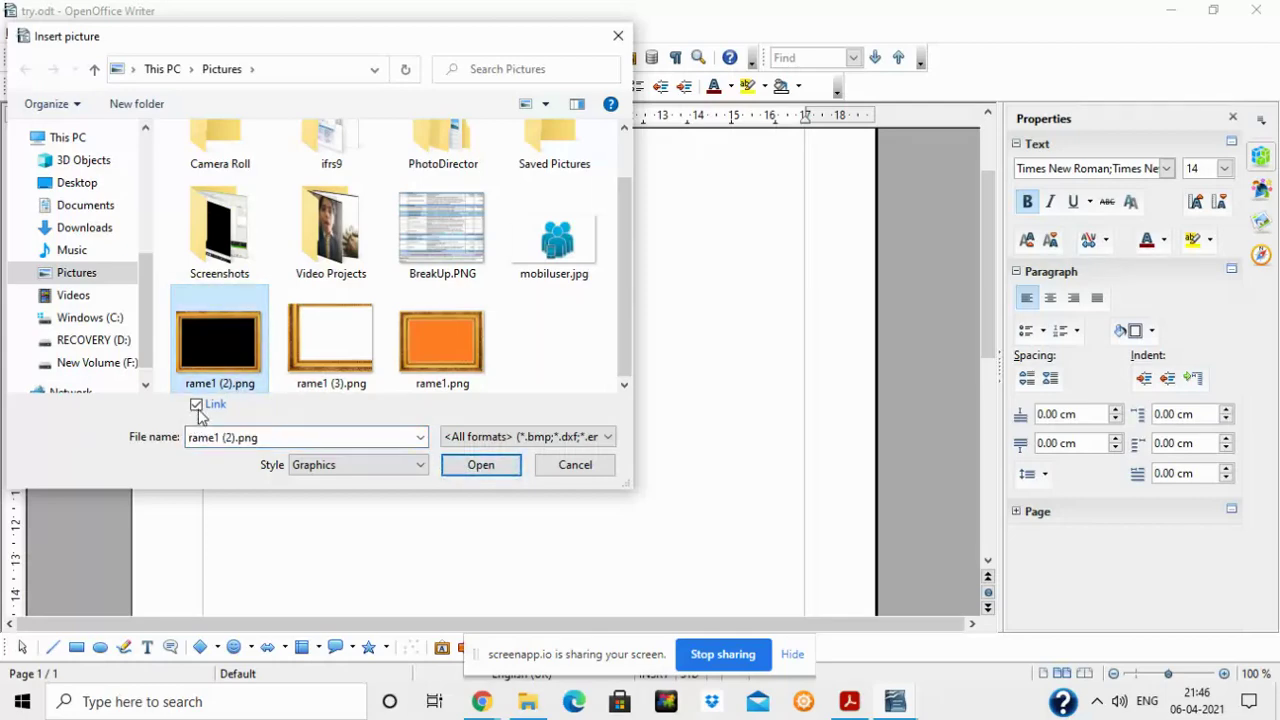
{"action": "left_click", "coordinate": [478, 465]}
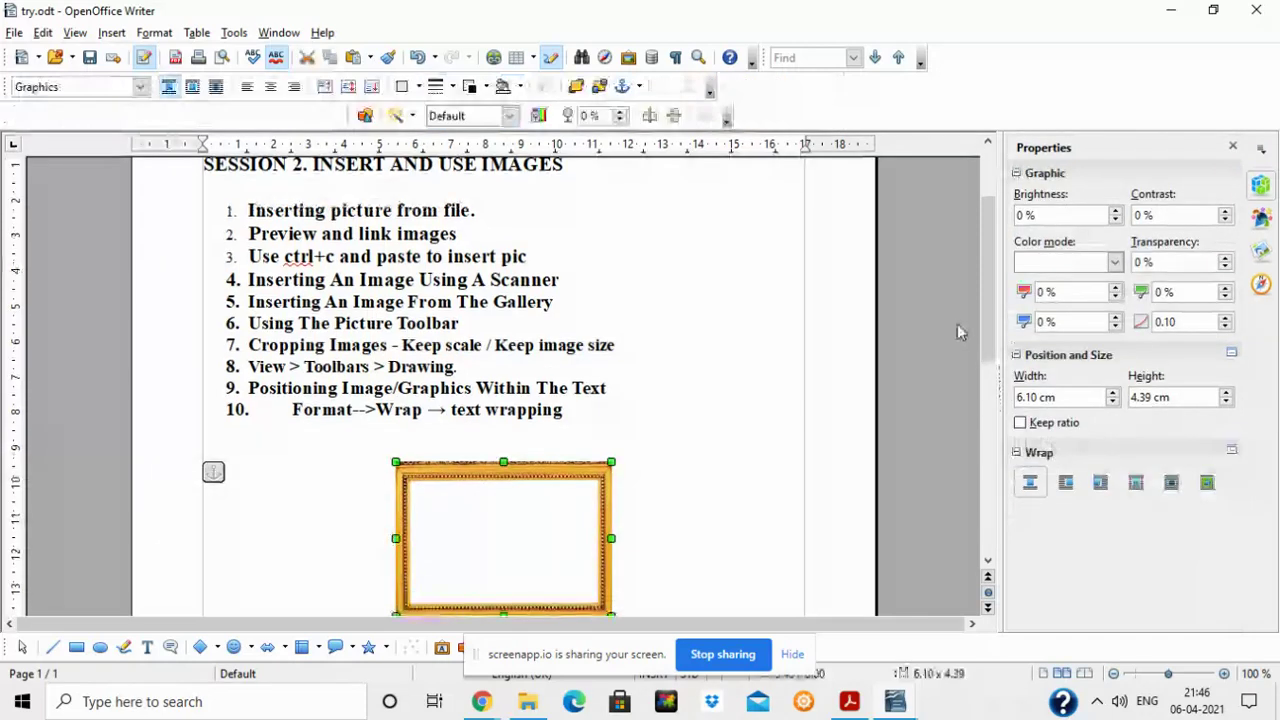
{"action": "left_click_drag", "start_coordinate": [612, 538], "coordinate": [734, 538]}
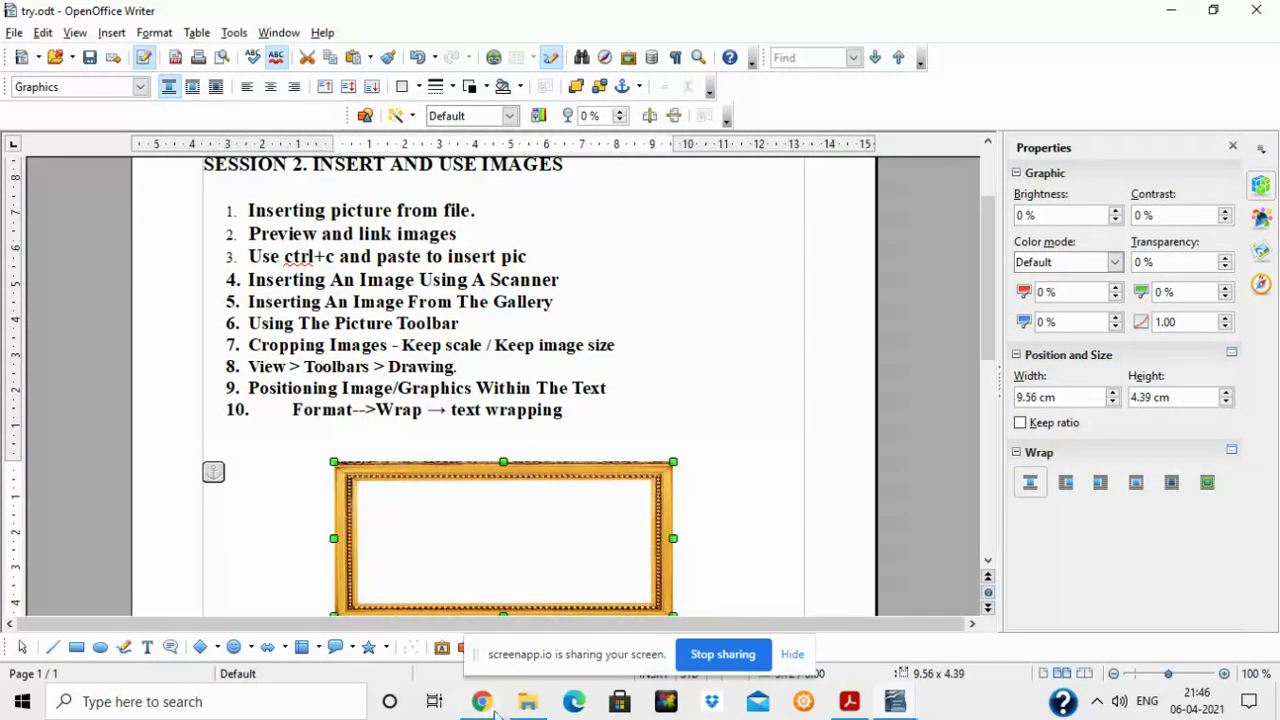
Switch to the Pictures folder in File Explorer and open rame1 (2).png in Paint
{"action": "left_click", "coordinate": [538, 698]}
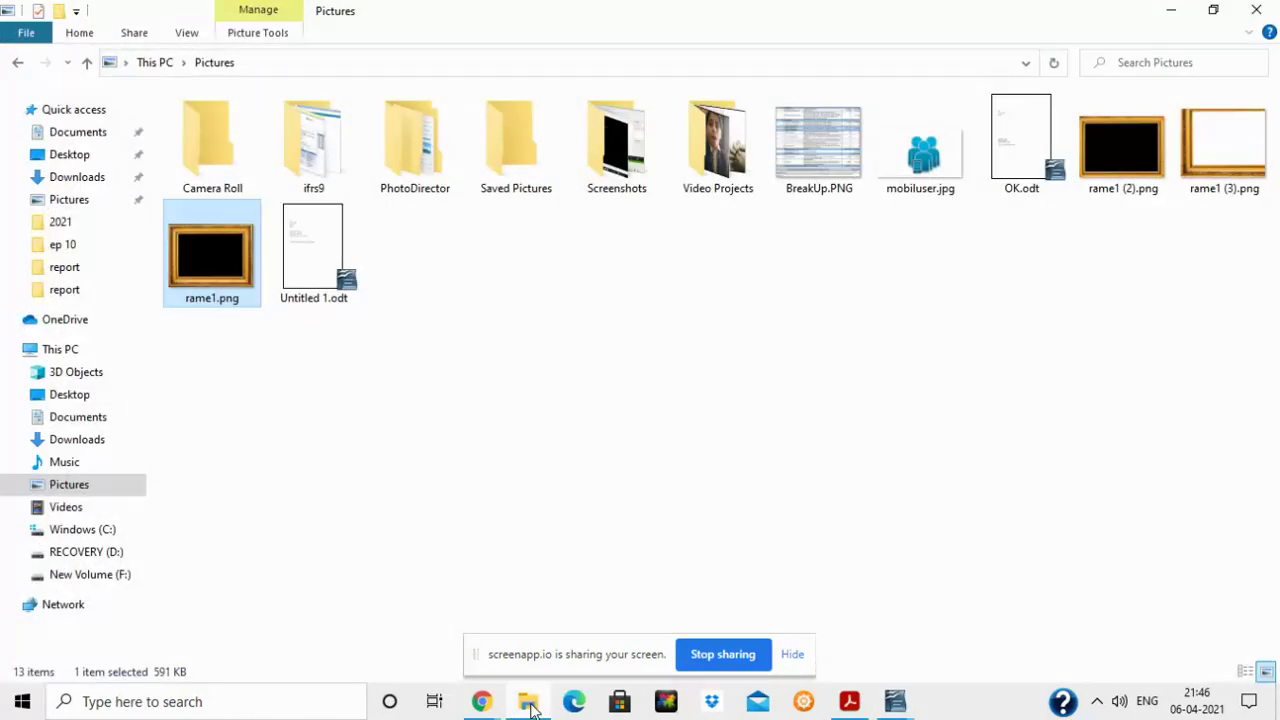
{"action": "left_click", "coordinate": [1122, 170]}
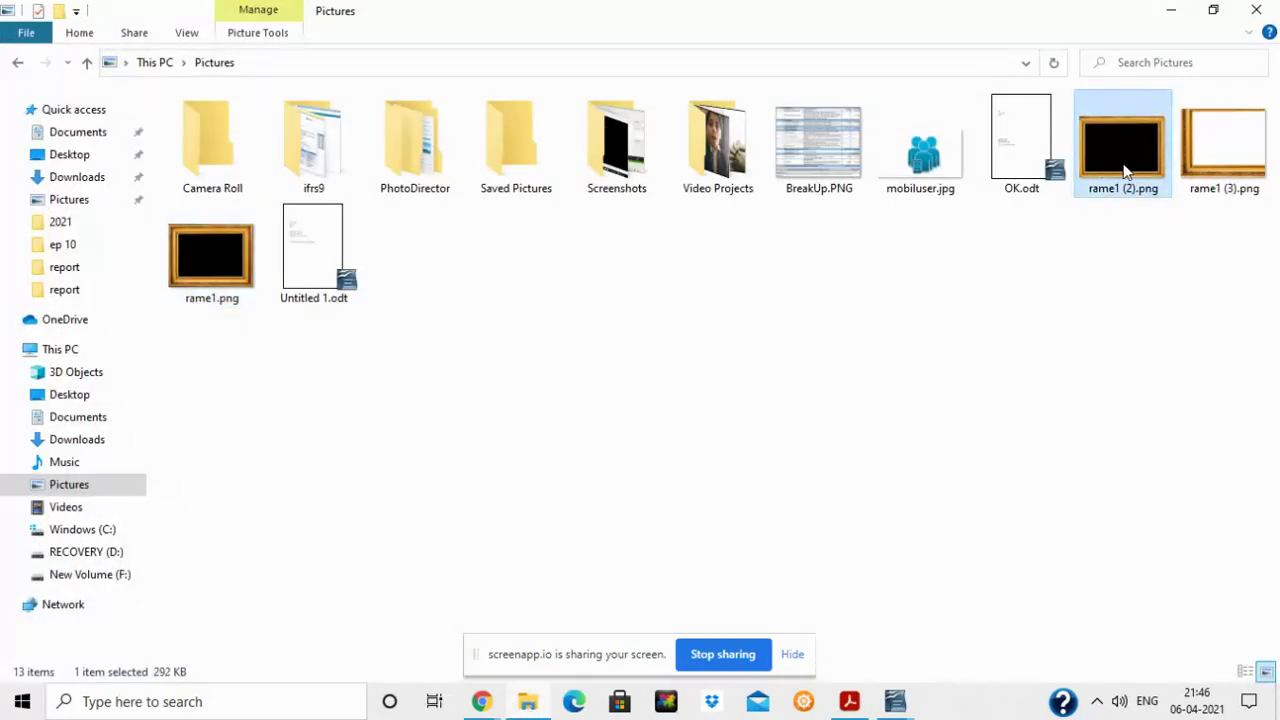
{"action": "right_click", "coordinate": [1128, 172]}
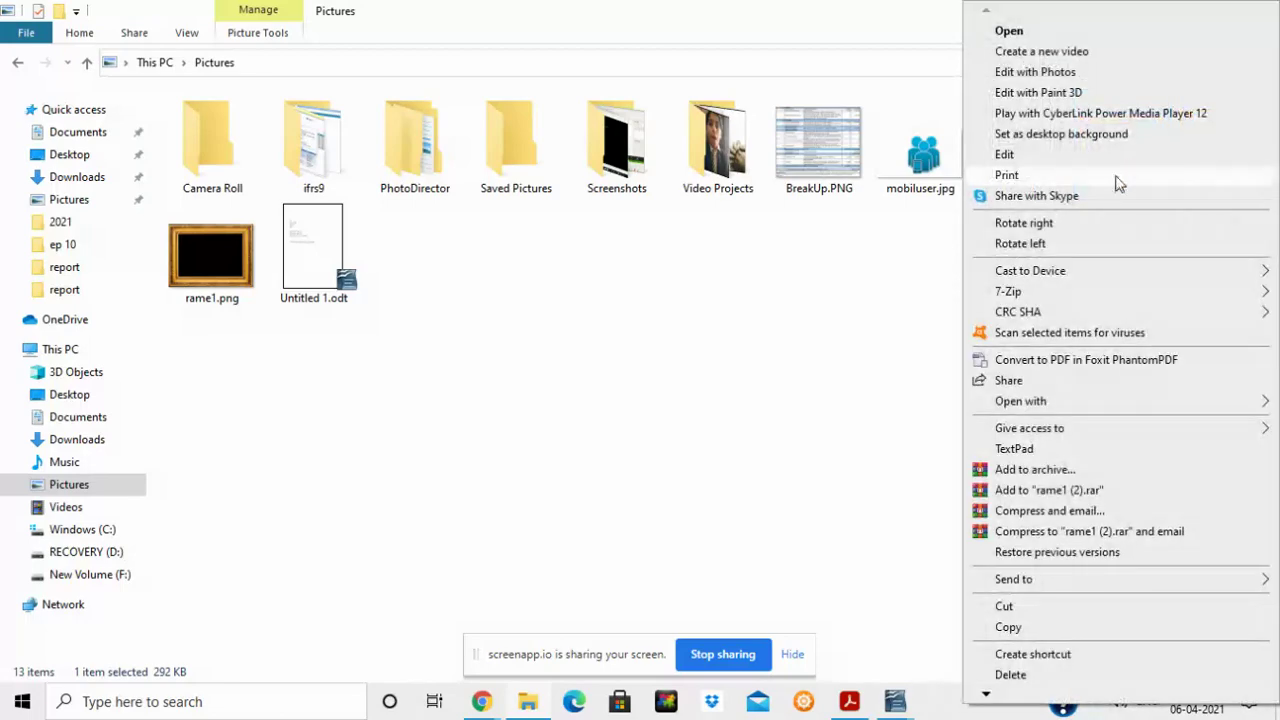
{"action": "mouse_move", "coordinate": [1002, 402]}
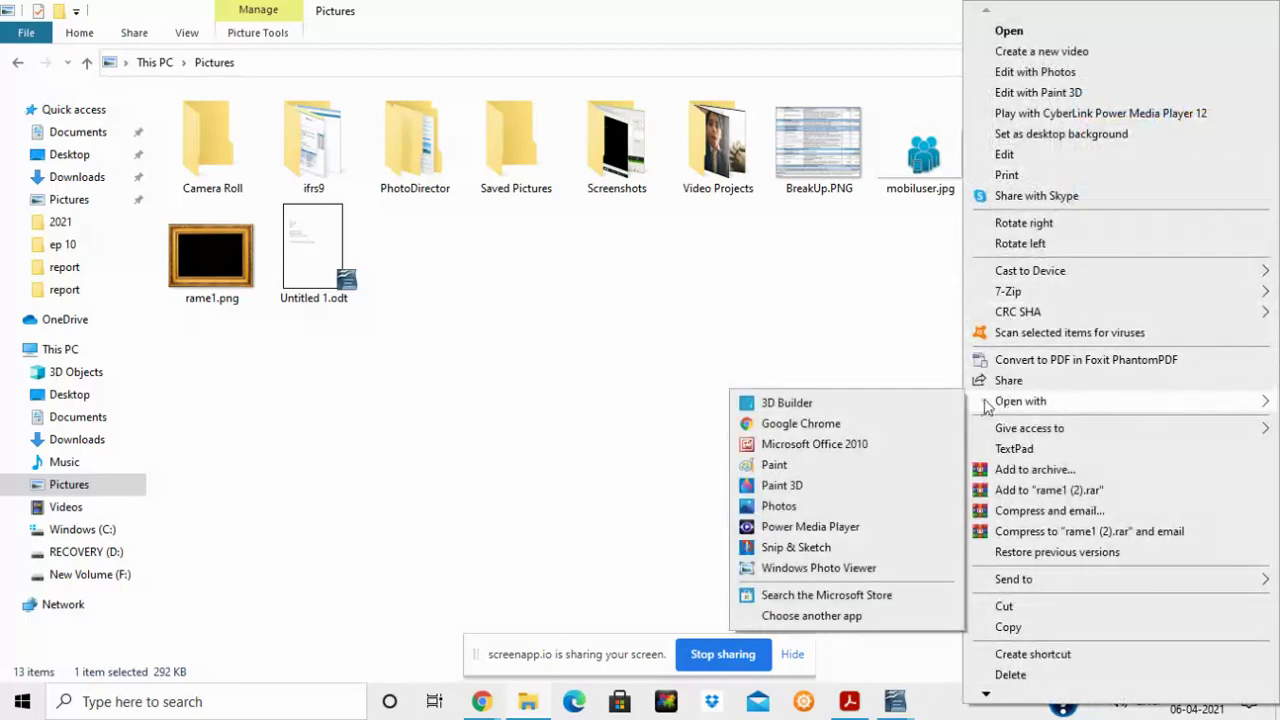
{"action": "left_click", "coordinate": [817, 466]}
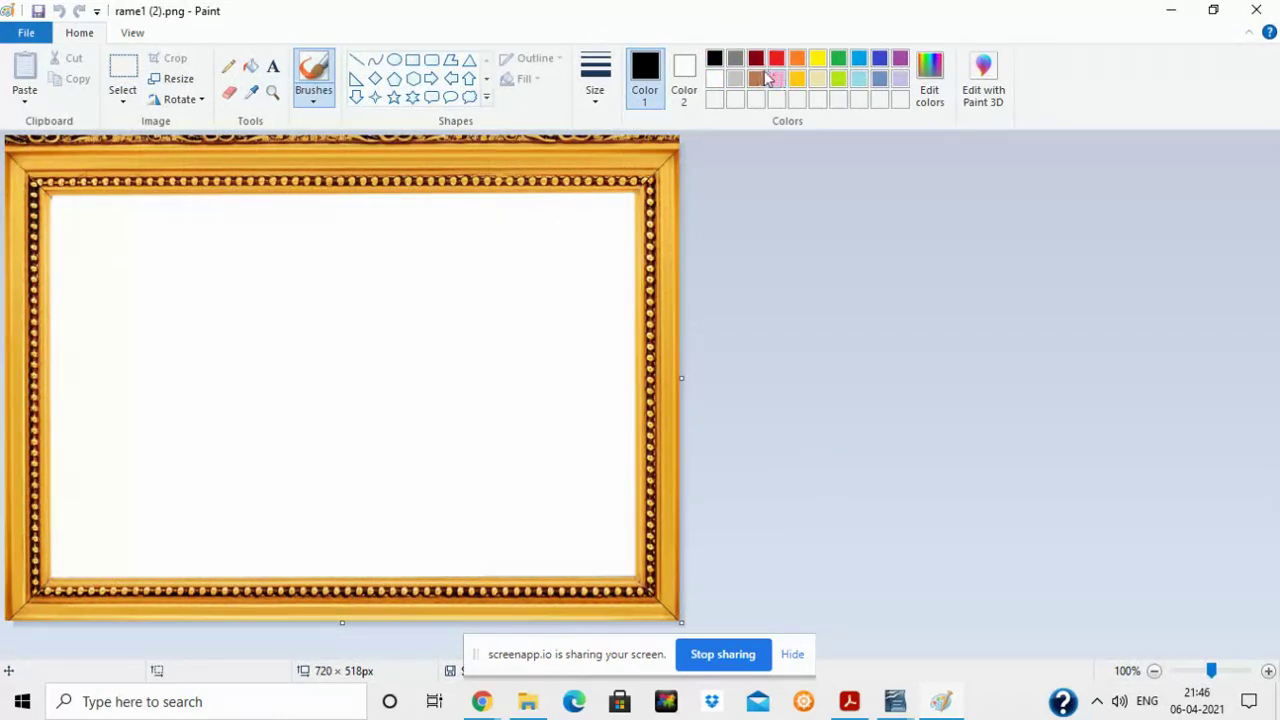
Fill the white area inside the frame with light turquoise, and save and close the image
{"action": "left_click", "coordinate": [858, 80]}
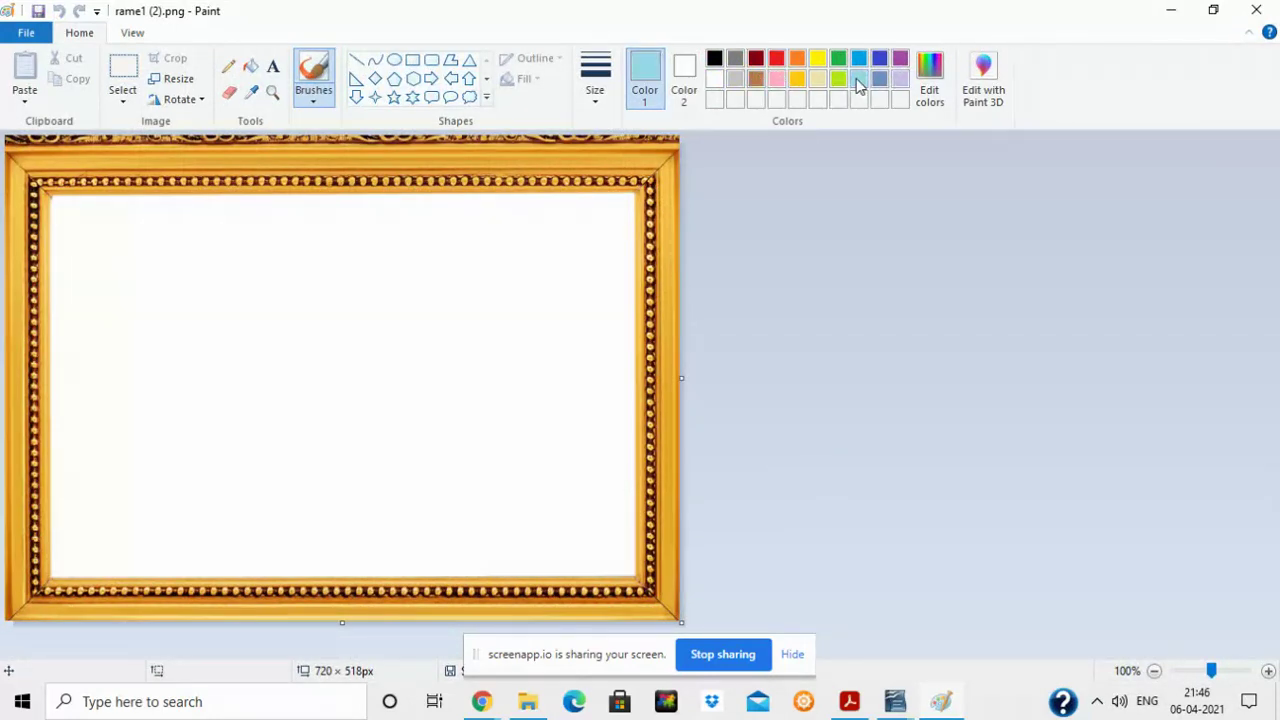
{"action": "left_click", "coordinate": [252, 68]}
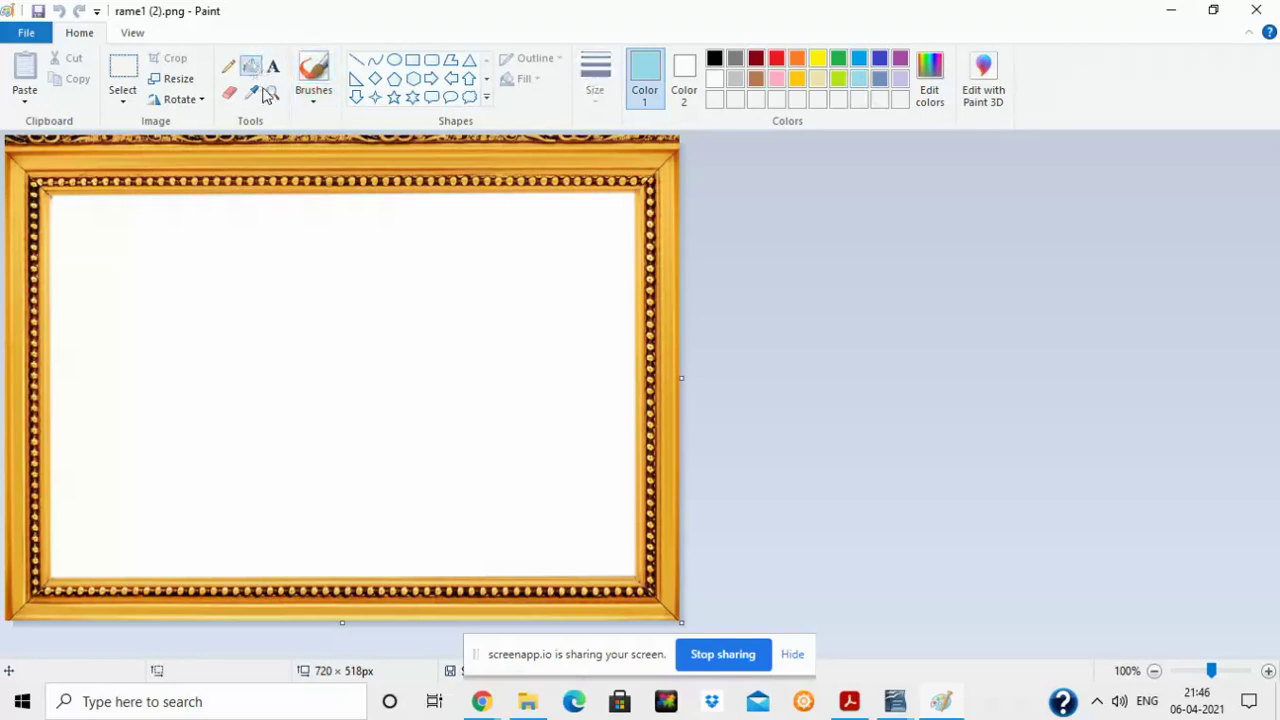
{"action": "left_click", "coordinate": [306, 218]}
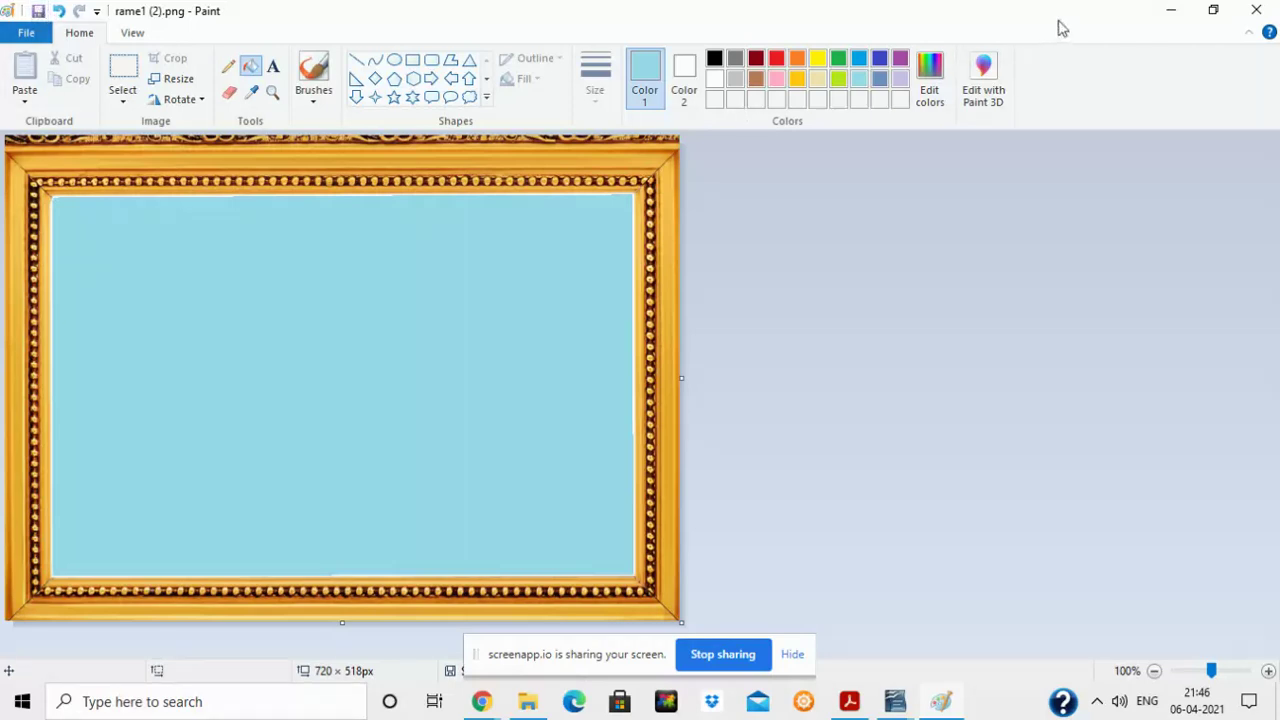
{"action": "left_click", "coordinate": [1256, 11]}
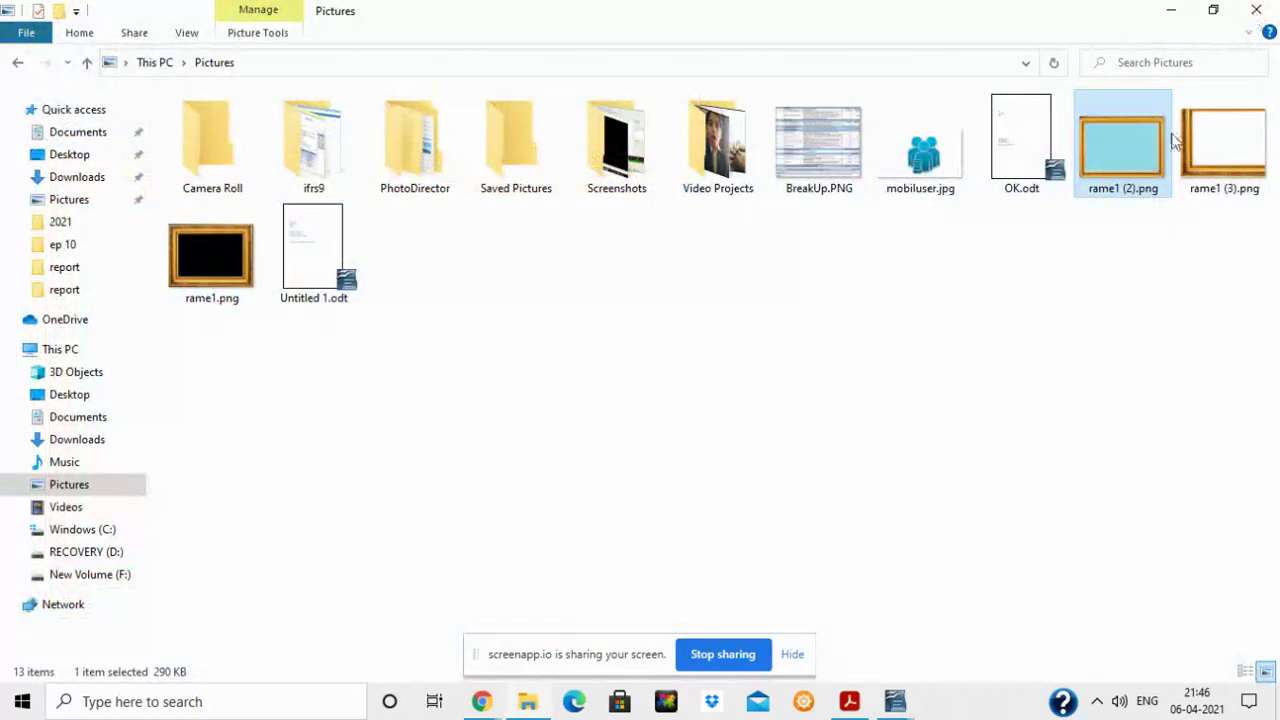
Switch back to try.odt in OpenOffice Writer, save the document and close it
{"action": "left_click", "coordinate": [895, 703]}
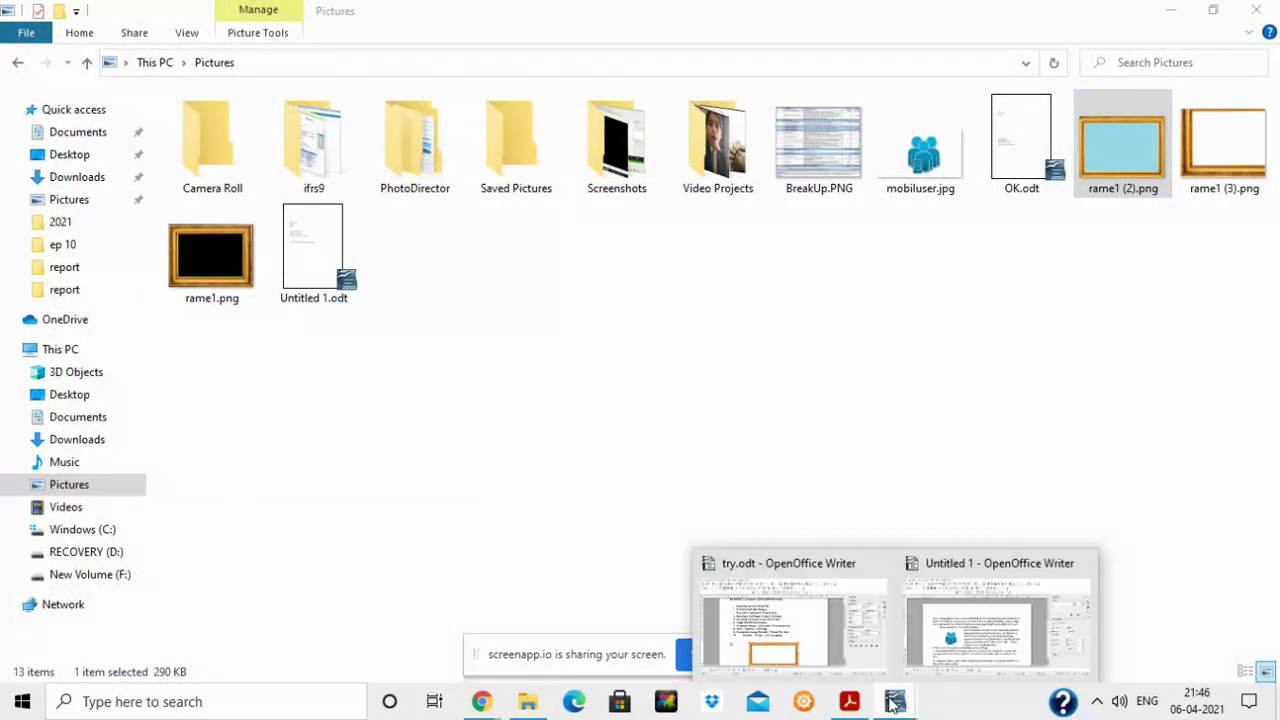
{"action": "left_click", "coordinate": [830, 639]}
{"action": "left_click", "coordinate": [88, 58]}
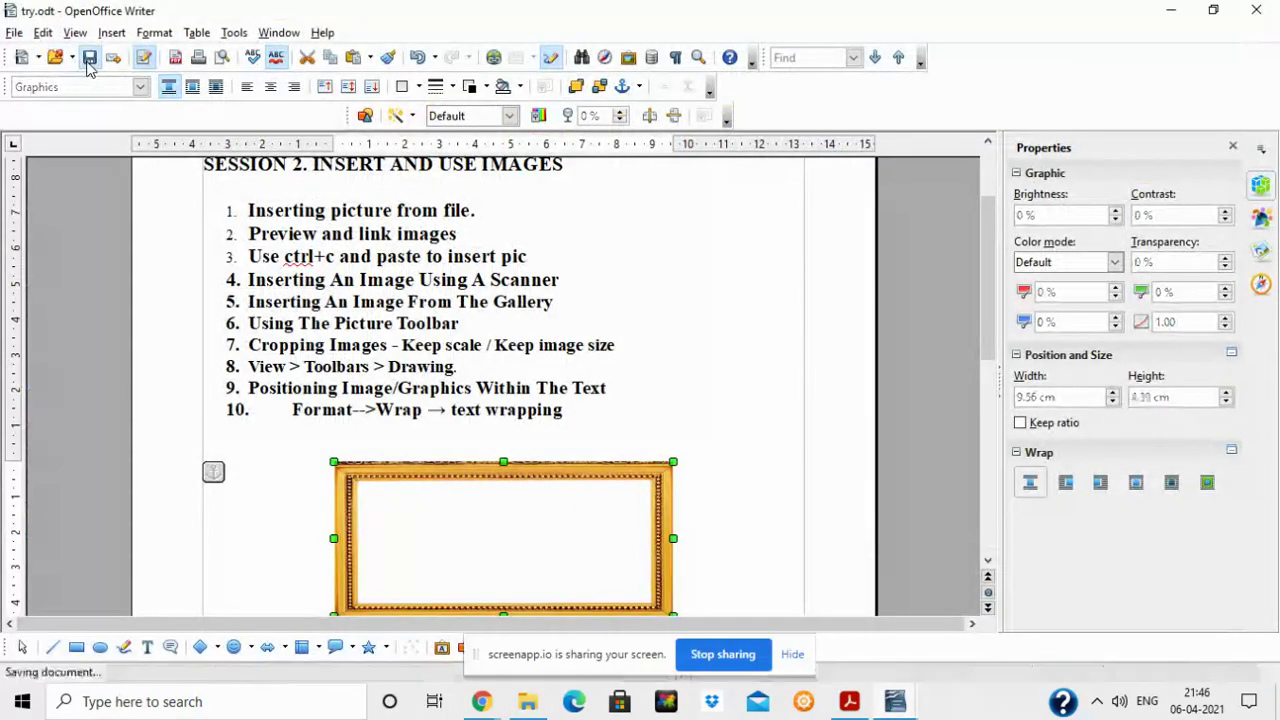
{"action": "left_click", "coordinate": [731, 304]}
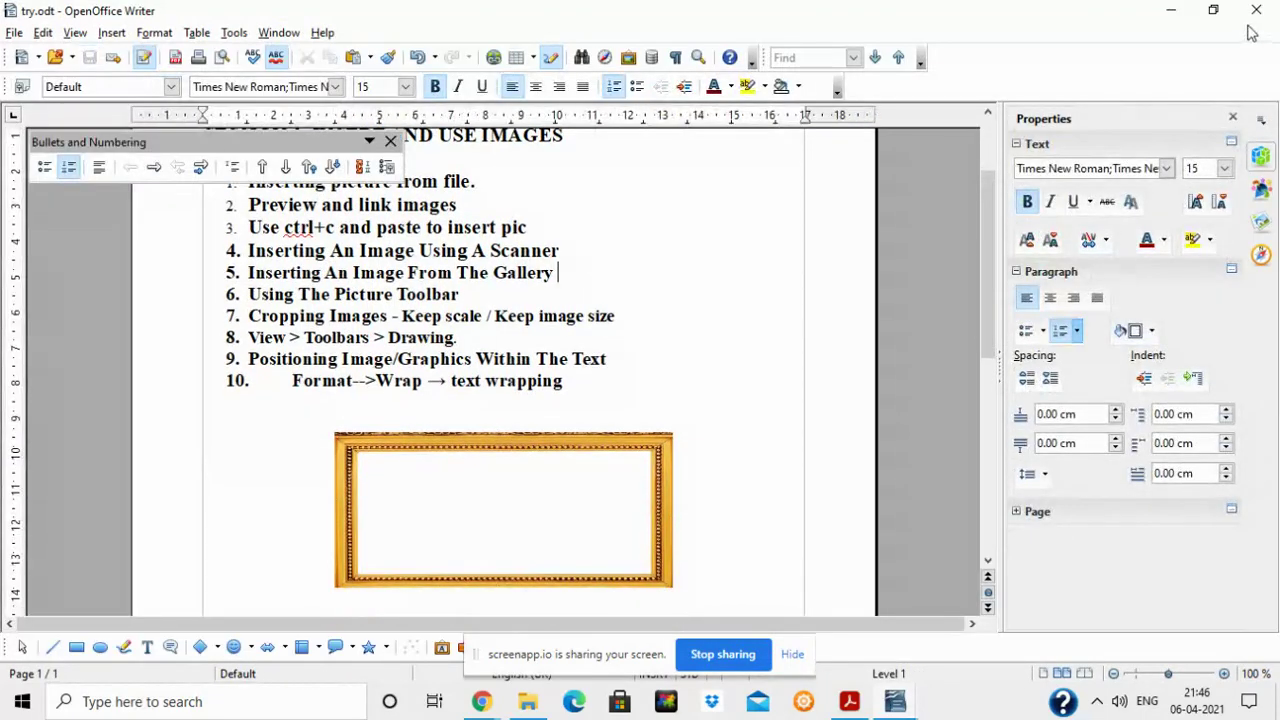
{"action": "left_click", "coordinate": [1256, 10]}
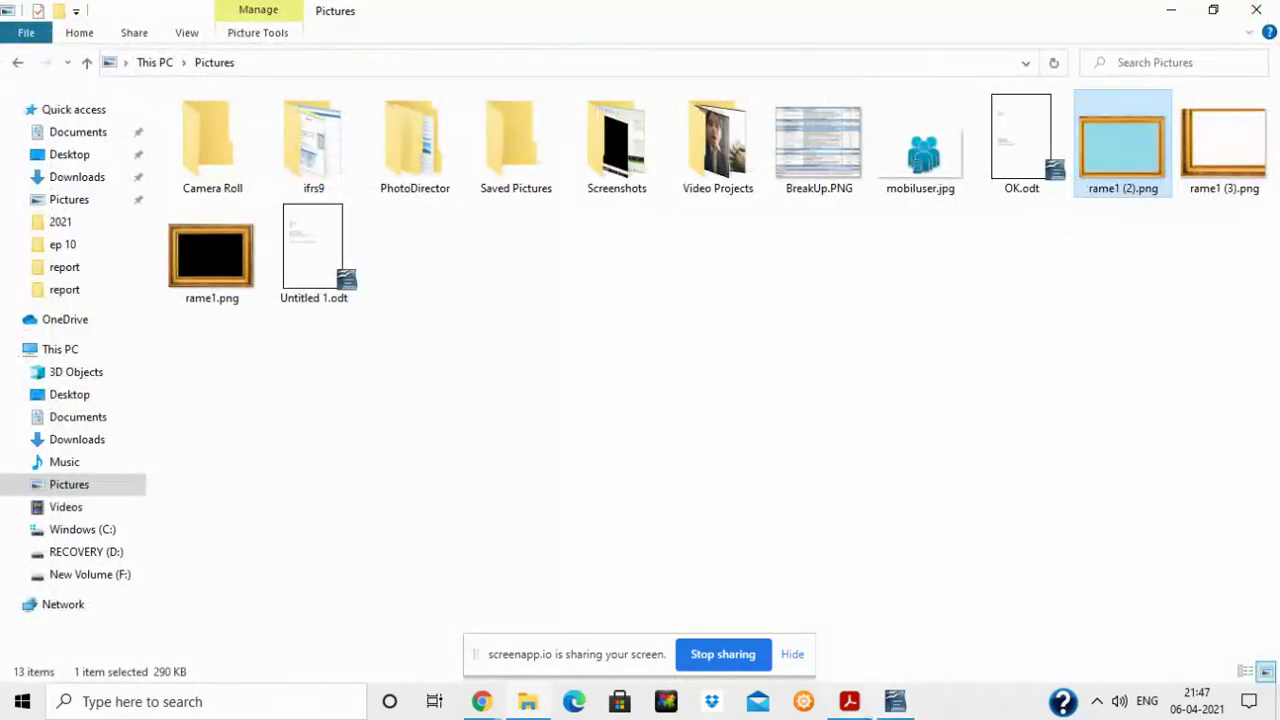
Reopen try.odt from the recent documents in OpenOffice Writer and view the linked frame picture
{"action": "left_click", "coordinate": [893, 703]}
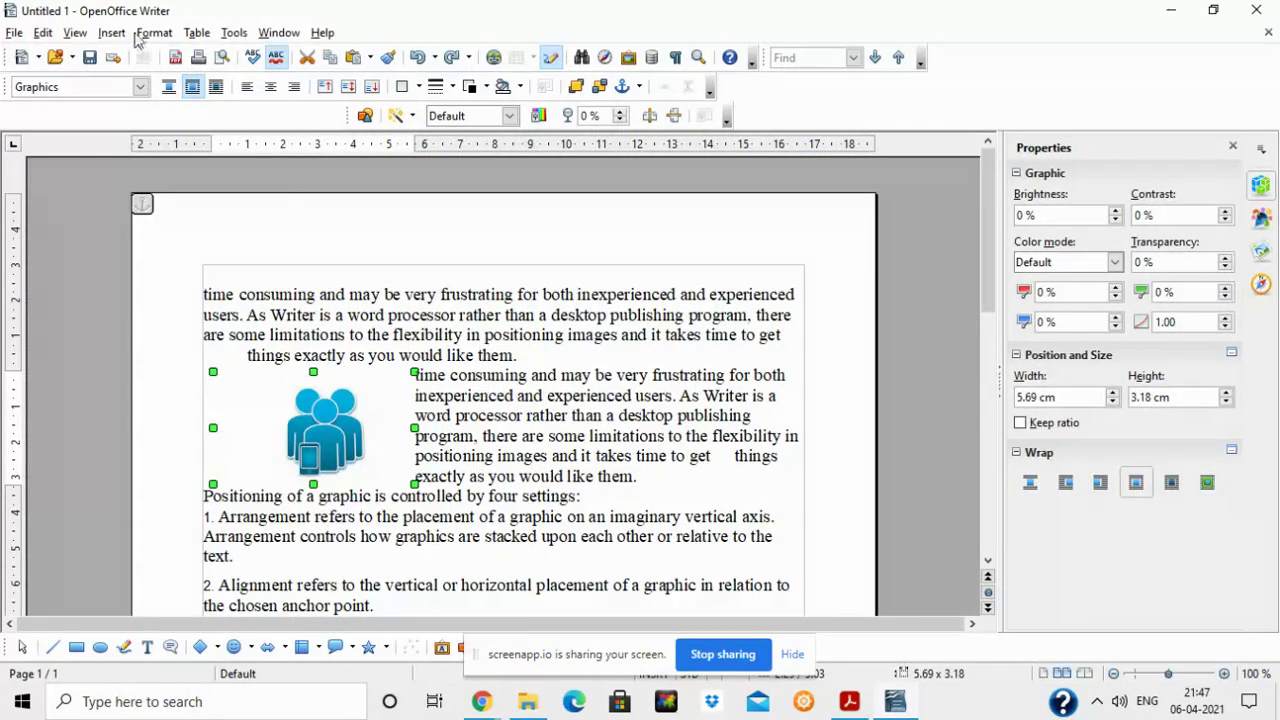
{"action": "left_click", "coordinate": [14, 33]}
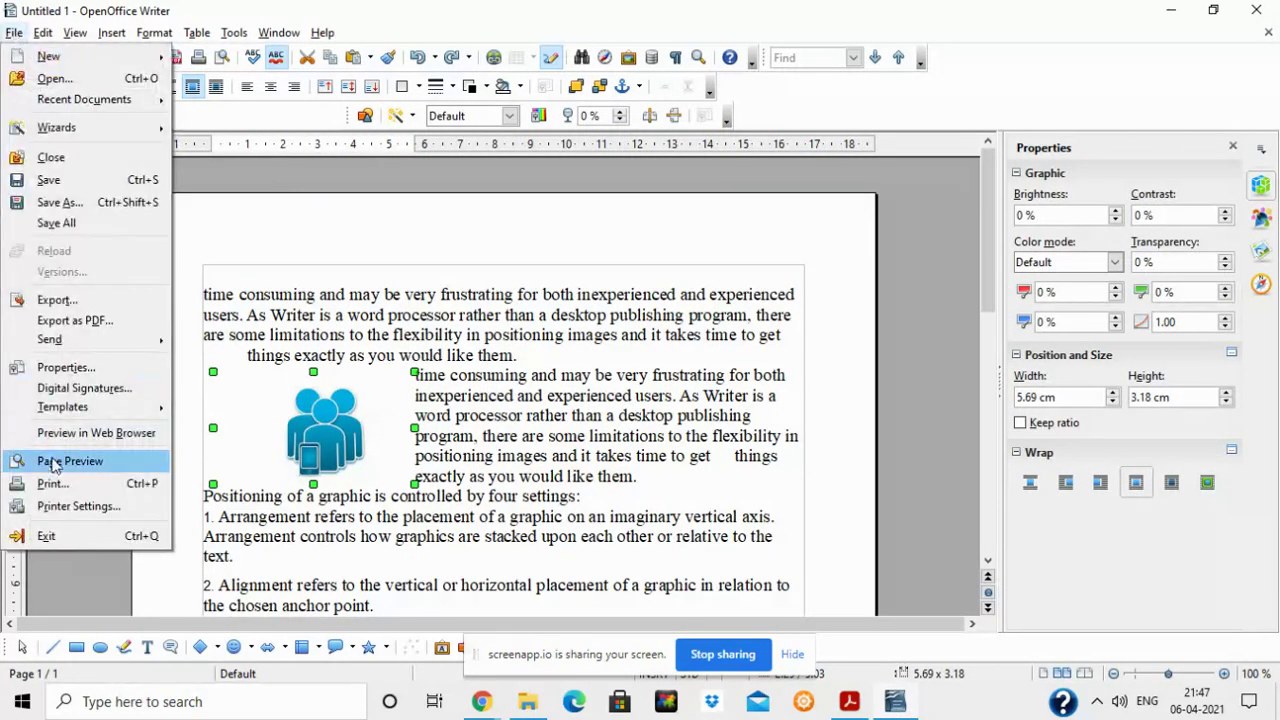
{"action": "mouse_move", "coordinate": [107, 100]}
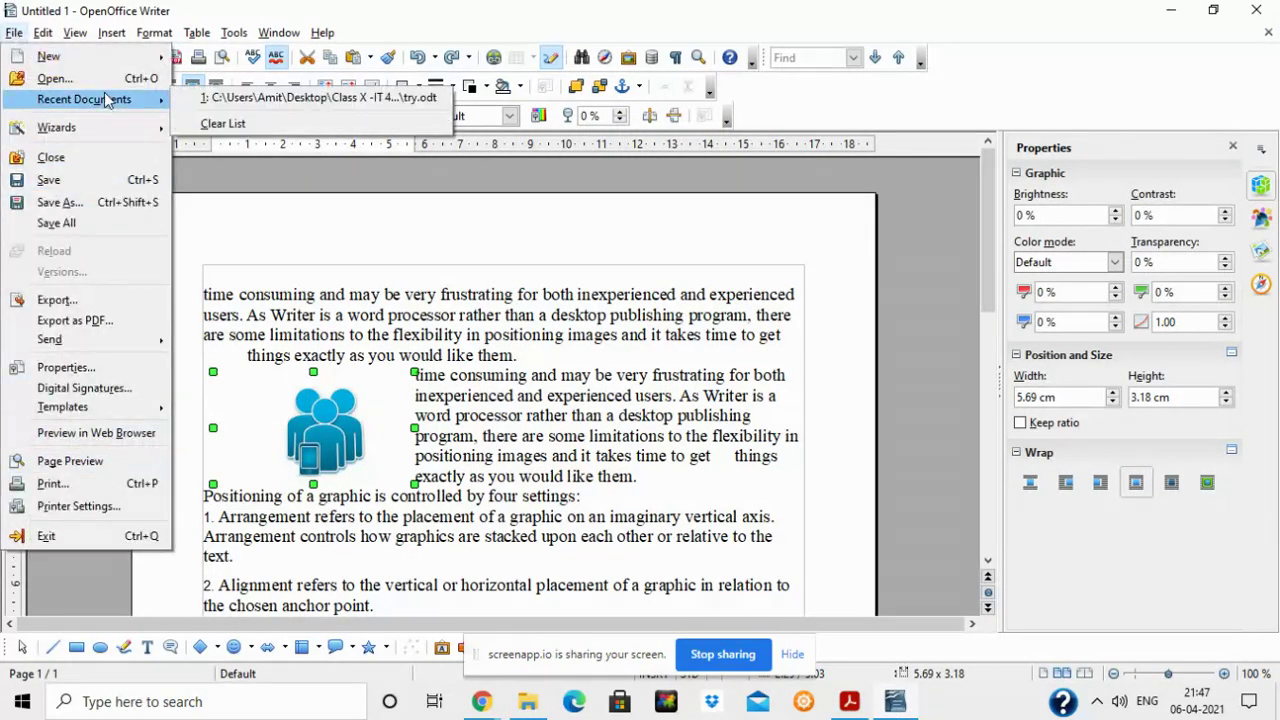
{"action": "left_click", "coordinate": [222, 97]}
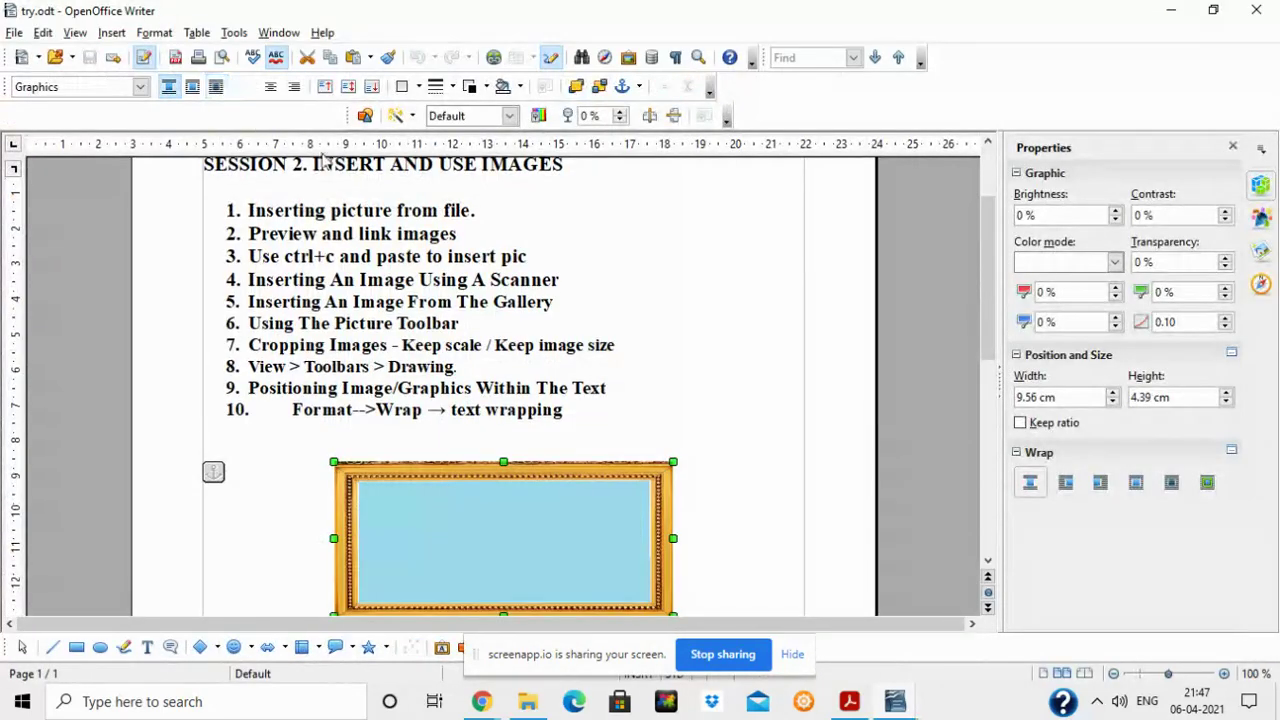
{"action": "left_click_drag", "start_coordinate": [988, 320], "coordinate": [988, 346]}
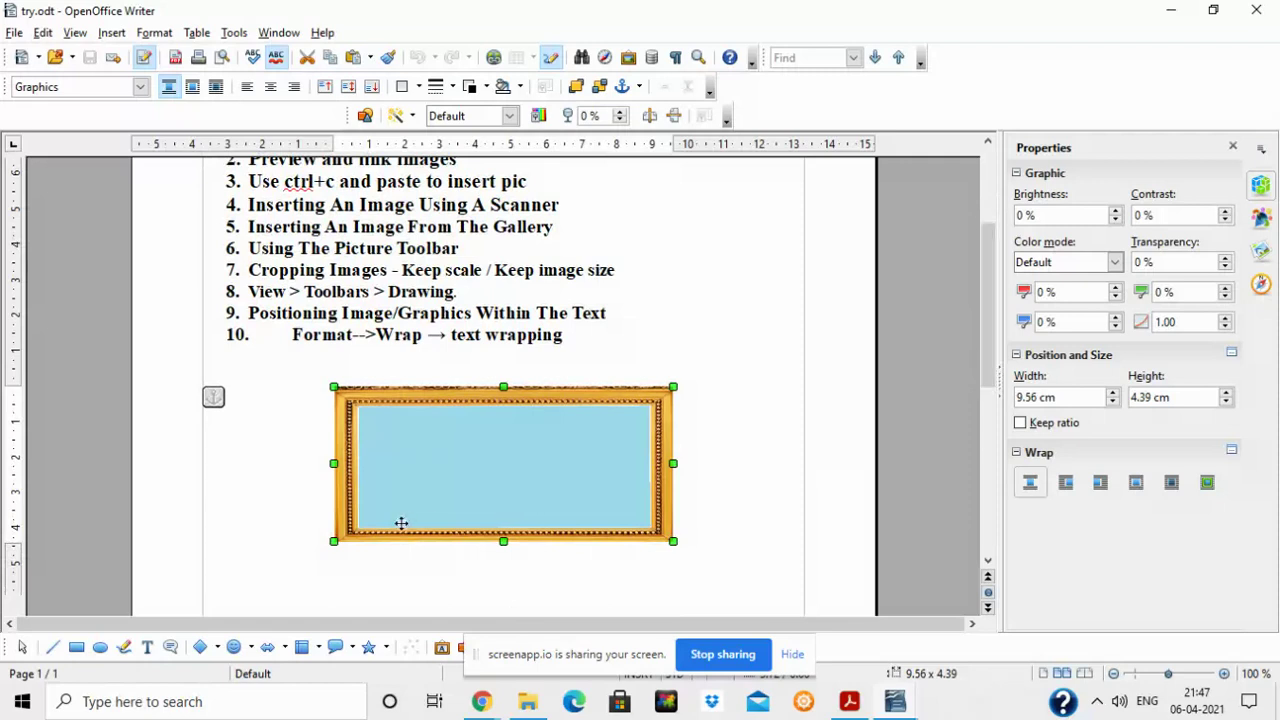
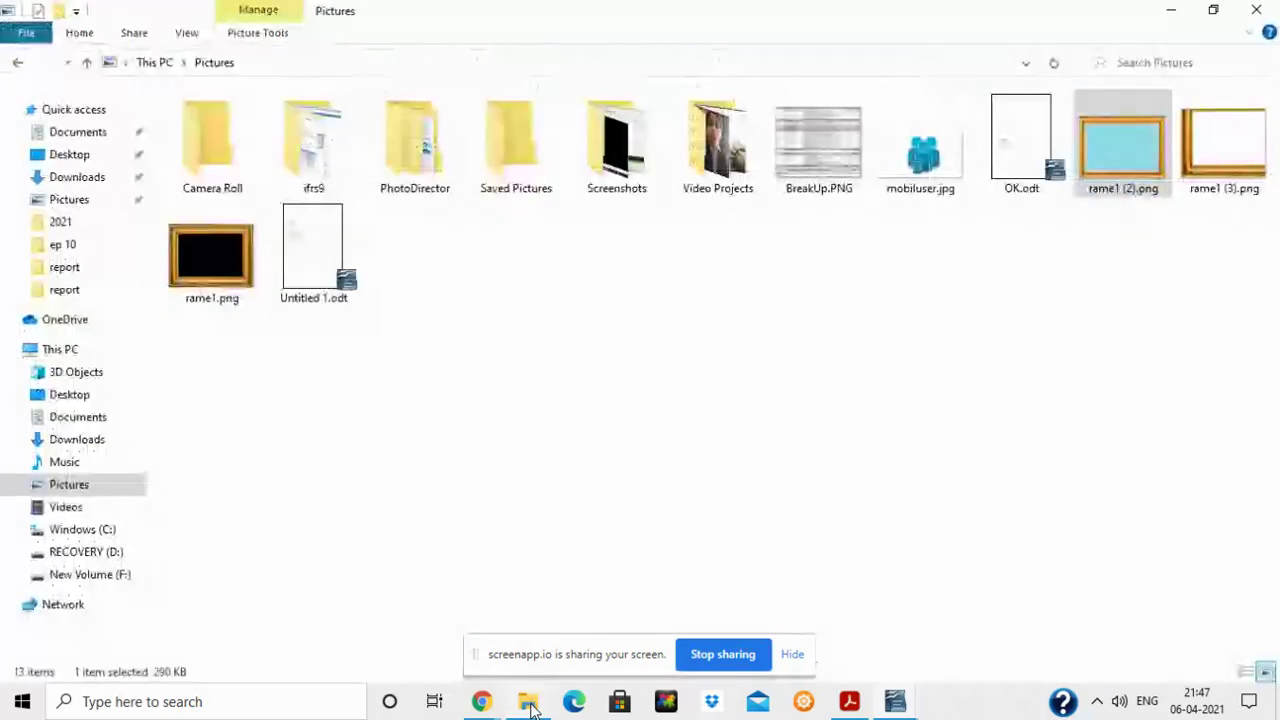
Copy mobiluser.jpg from the Pictures folder in File Explorer and return to try.odt in OpenOffice Writer
{"action": "left_click", "coordinate": [529, 703]}
{"action": "left_click", "coordinate": [950, 172]}
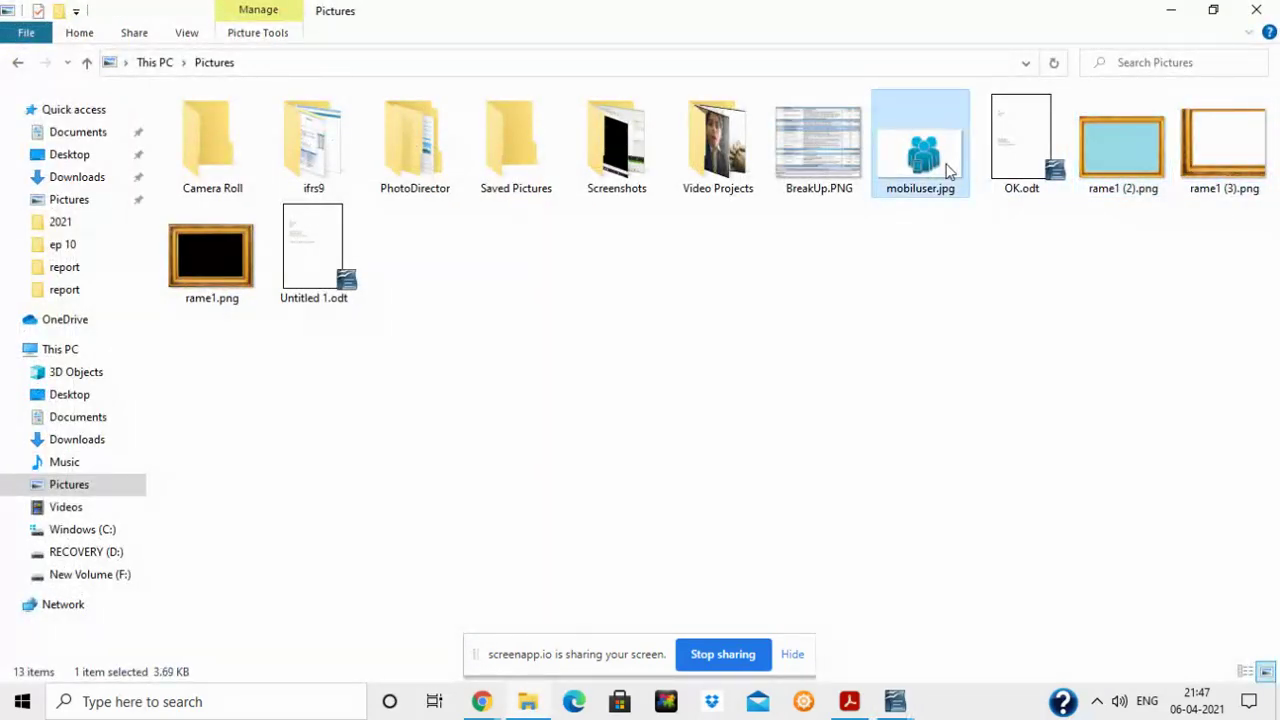
{"action": "left_click", "coordinate": [898, 705]}
{"action": "left_click", "coordinate": [831, 644]}
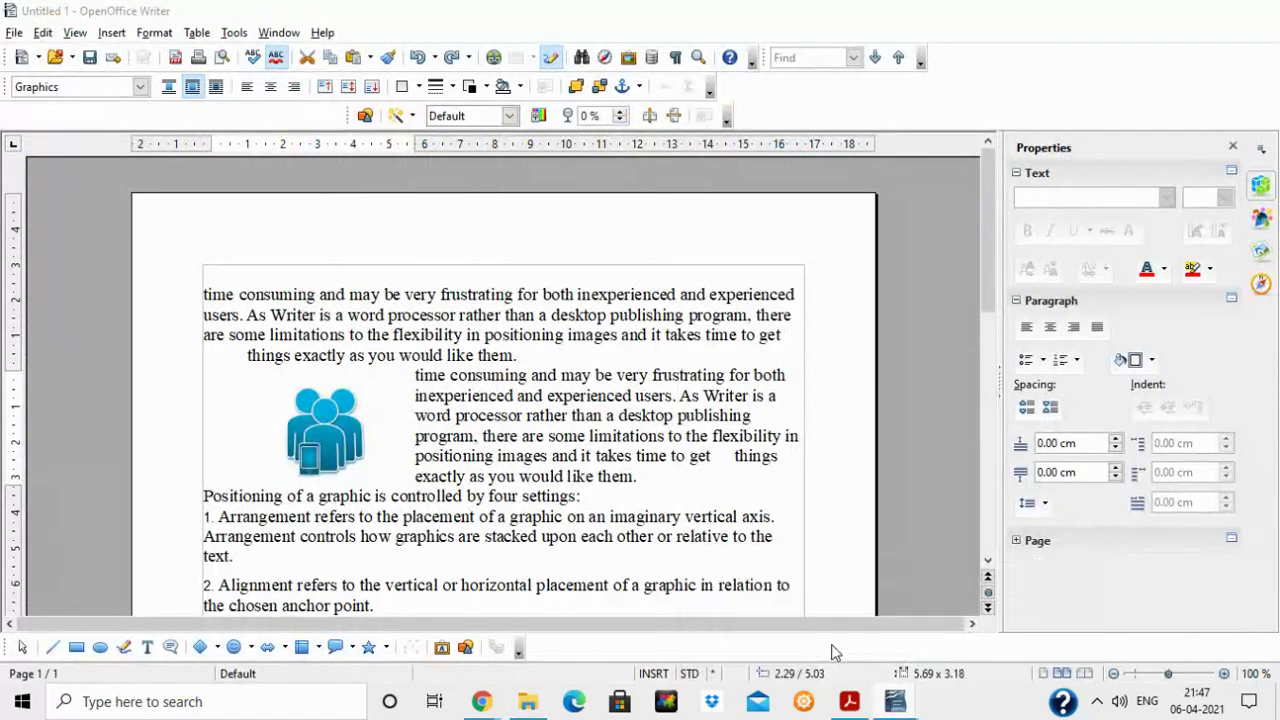
{"action": "mouse_move", "coordinate": [910, 712]}
{"action": "left_click", "coordinate": [957, 664]}
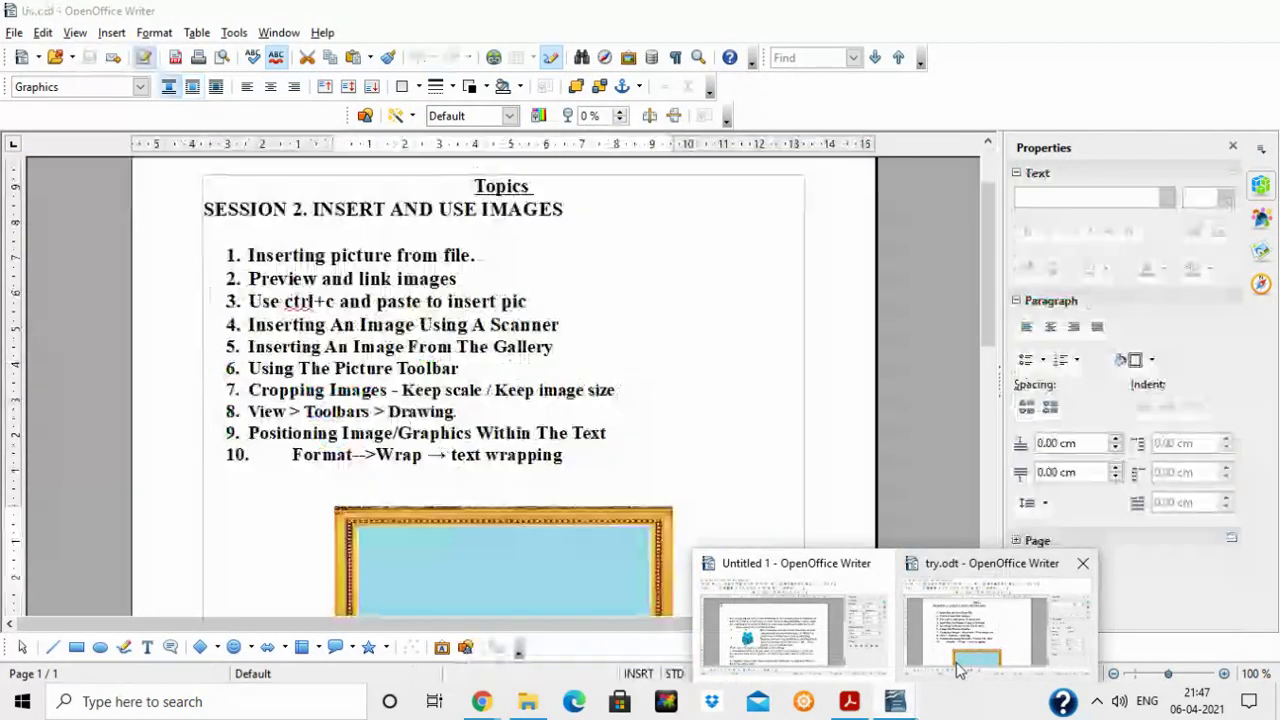
Paste the copied mobiluser.jpg picture below the frame picture and undo the paste
{"action": "left_click", "coordinate": [704, 470]}
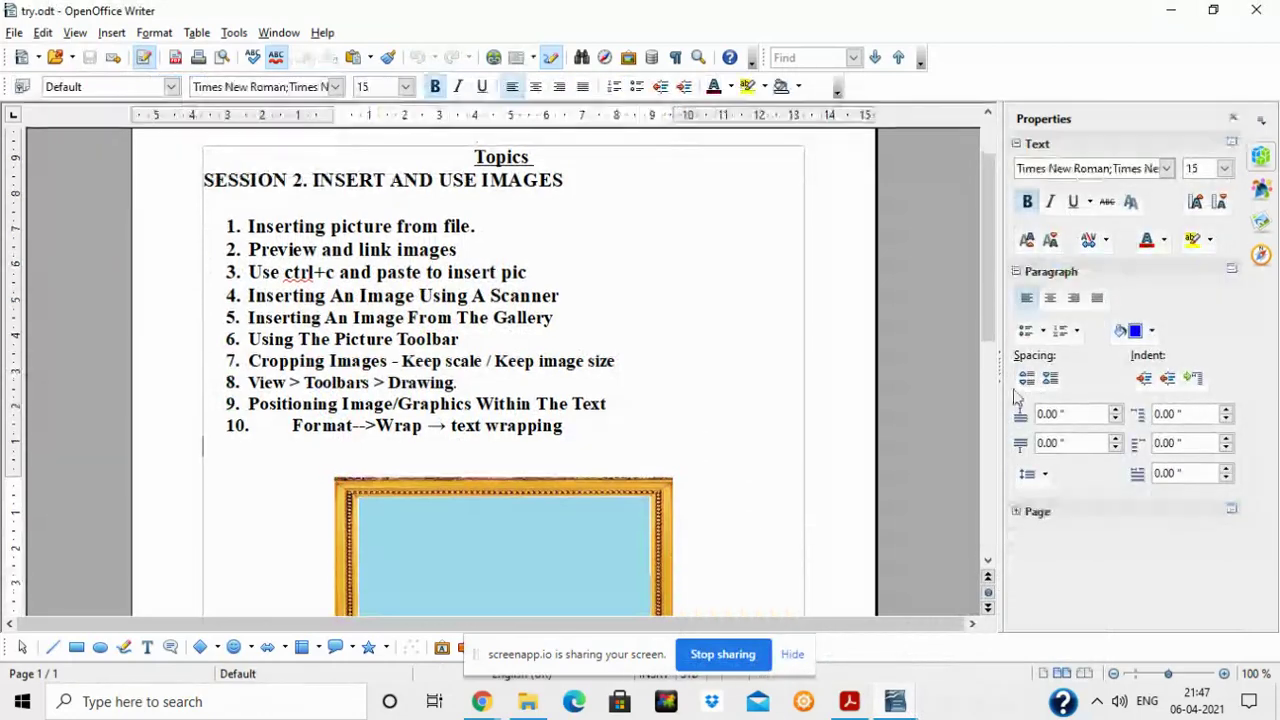
{"action": "scroll", "coordinate": [985, 425], "scroll_direction": "down", "scroll_amount": 5}
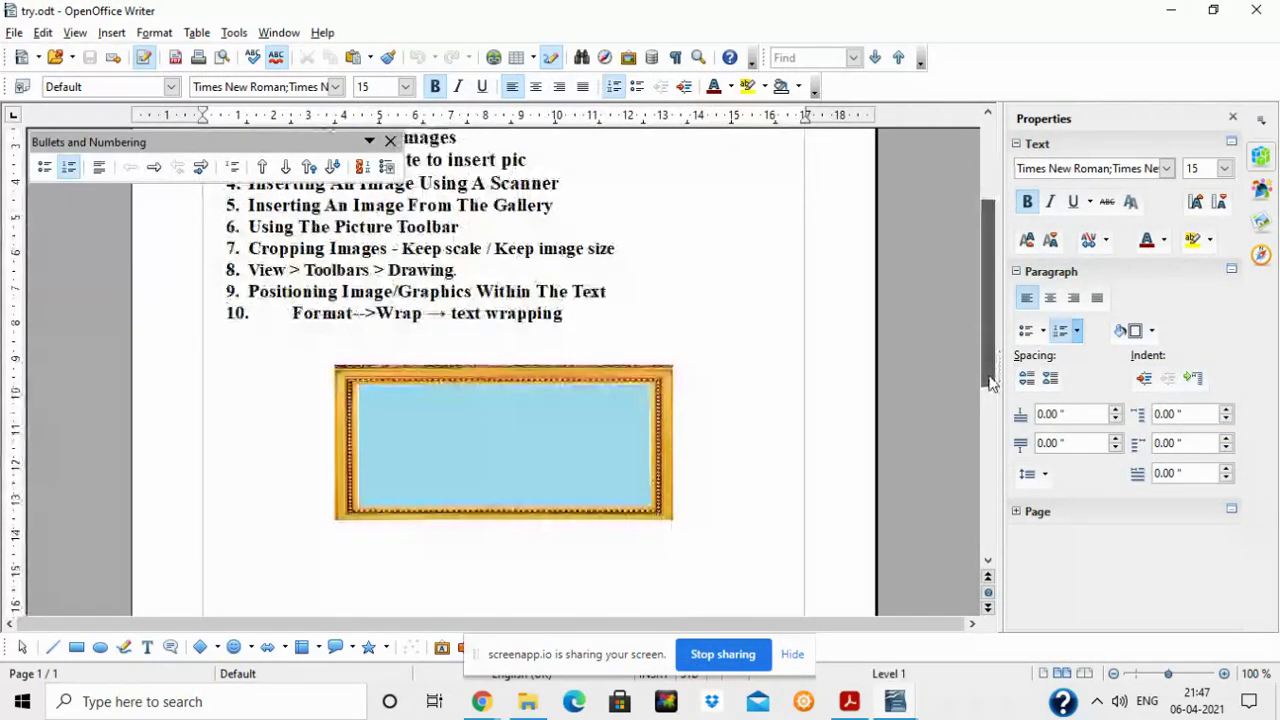
{"action": "left_click", "coordinate": [562, 450]}
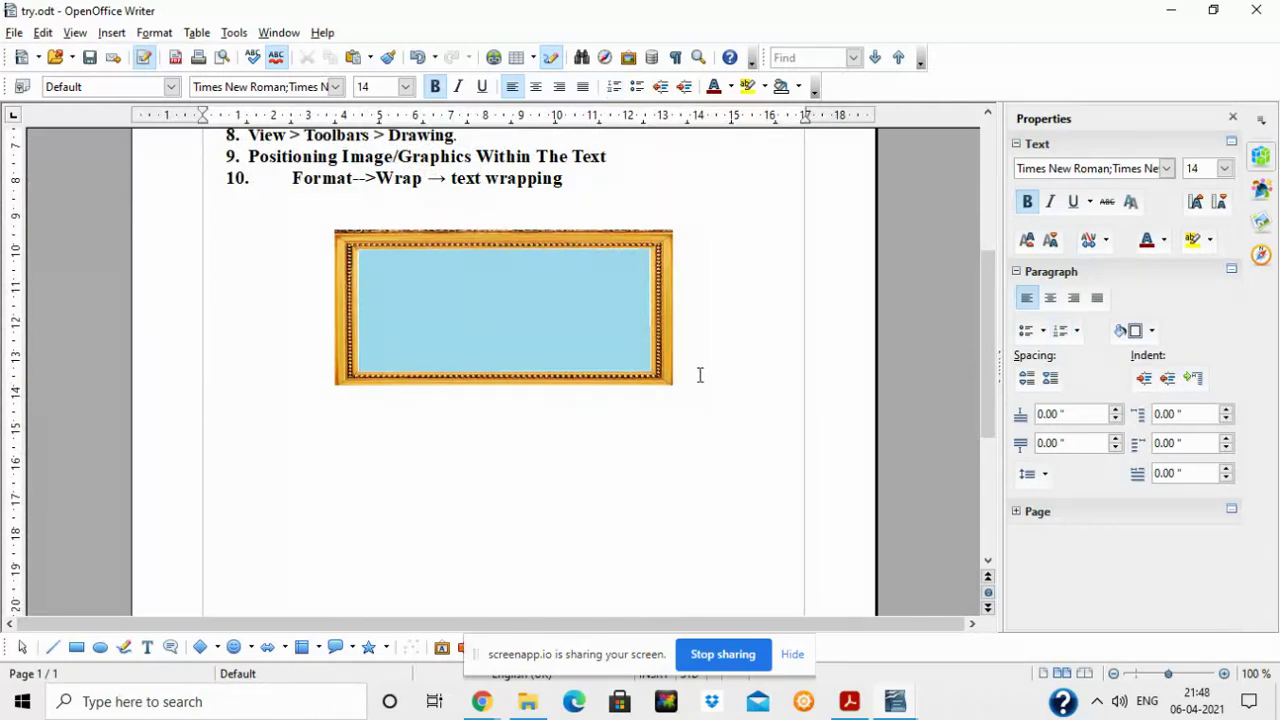
{"action": "key", "text": "ctrl+v"}
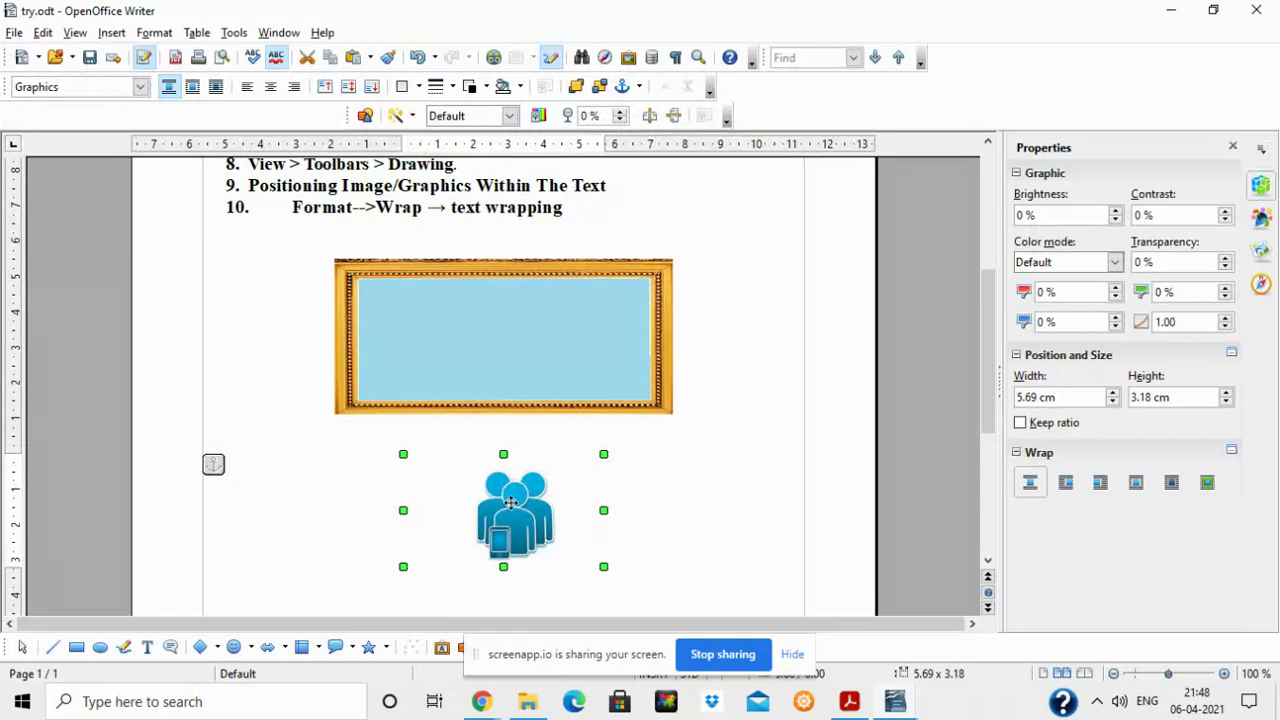
{"action": "key", "text": "ctrl+z"}
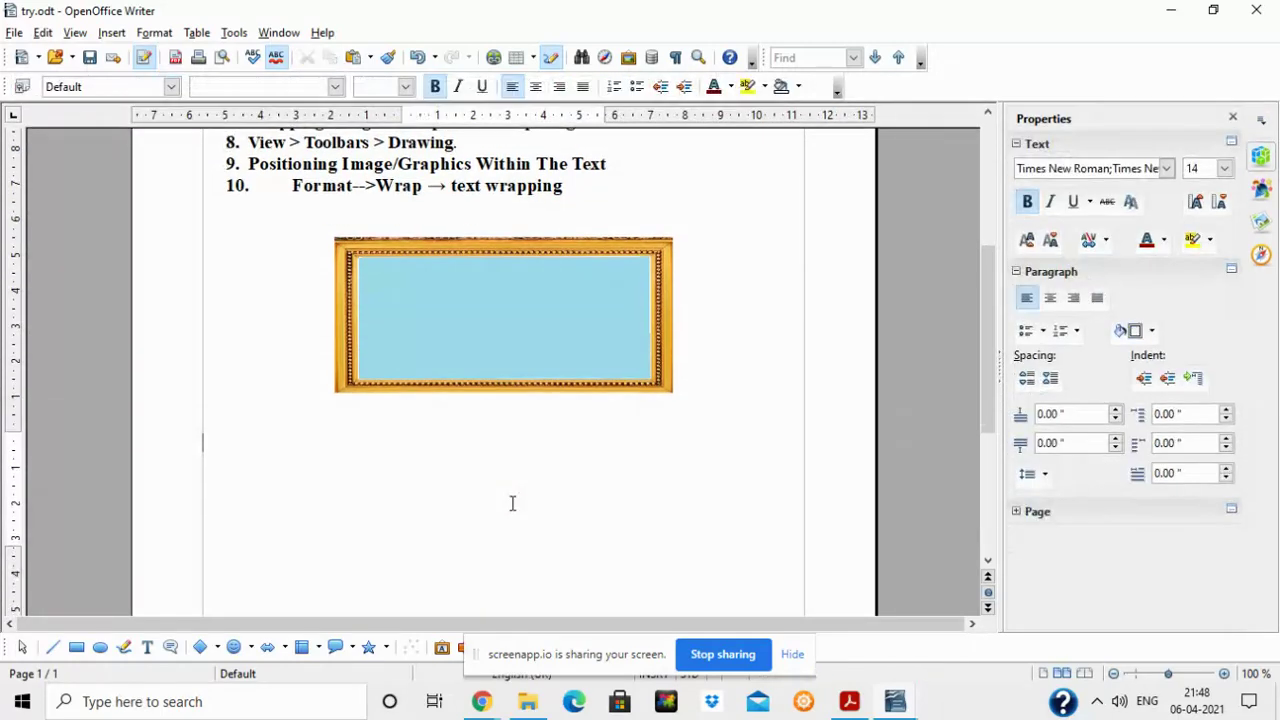
{"action": "key", "text": "ctrl+z"}
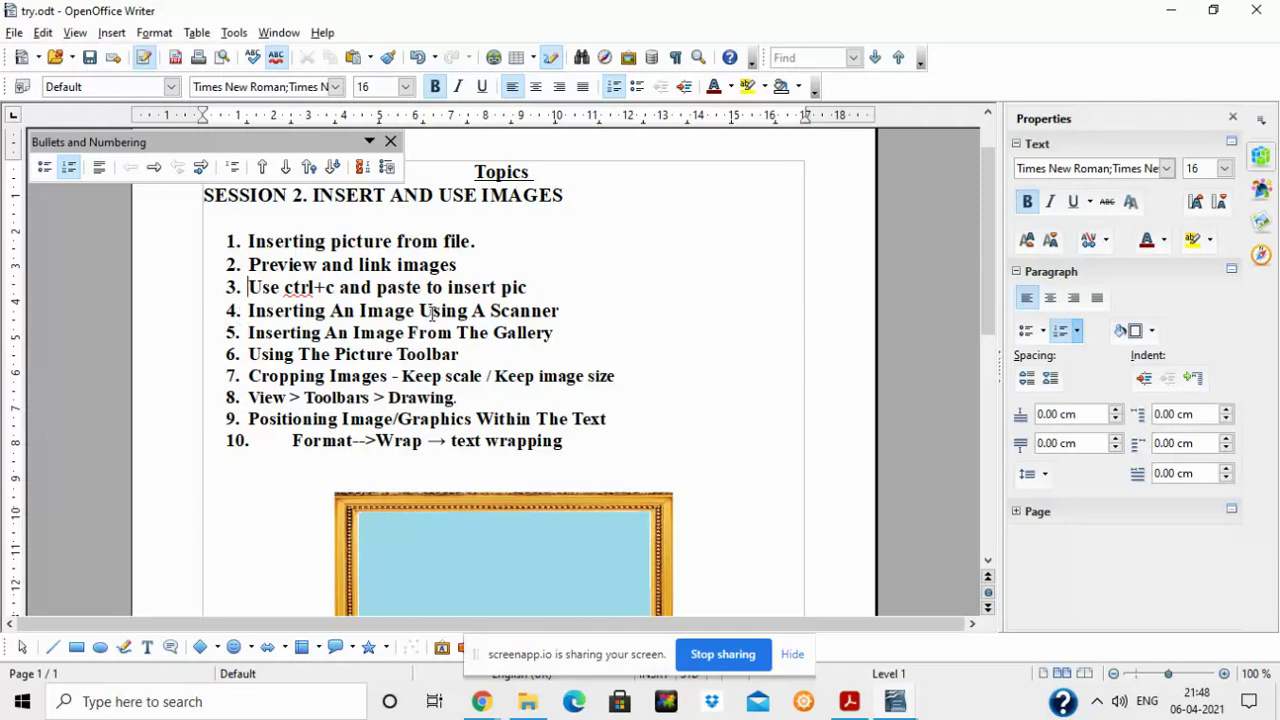
Open the scanner source selection for inserting a scanned picture and close it without choosing a source
{"action": "left_click", "coordinate": [112, 33]}
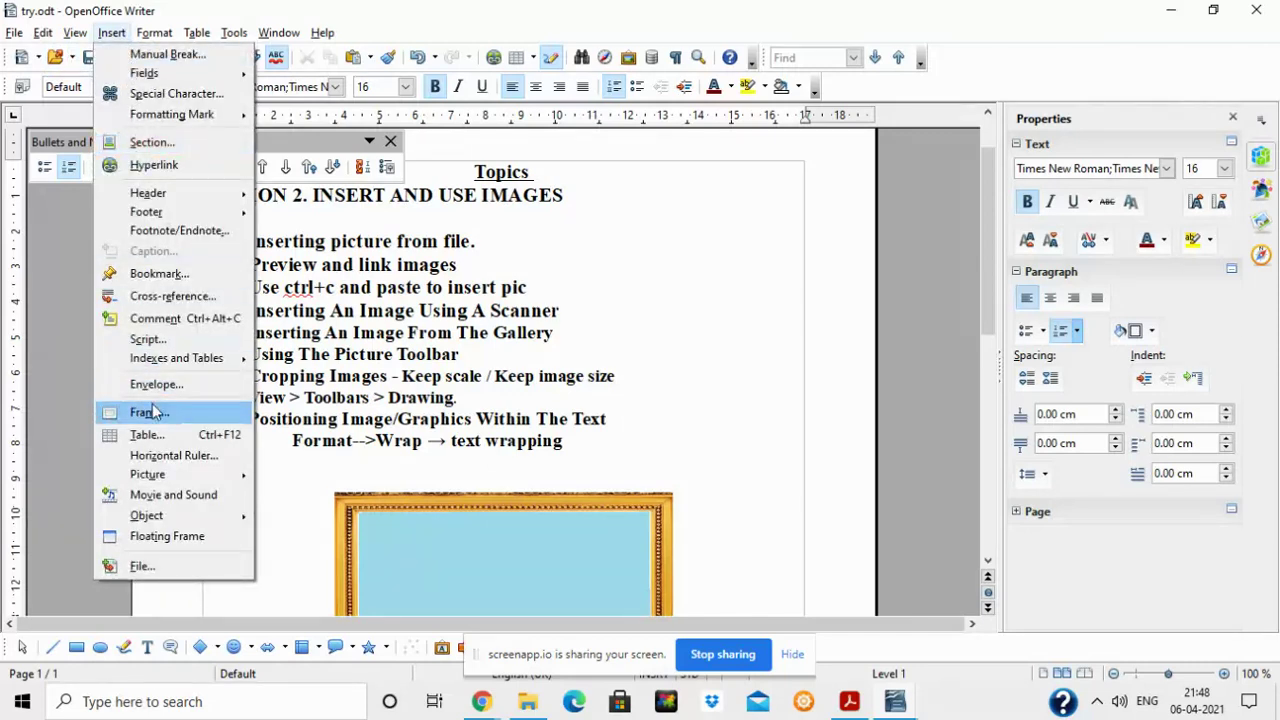
{"action": "mouse_move", "coordinate": [166, 475]}
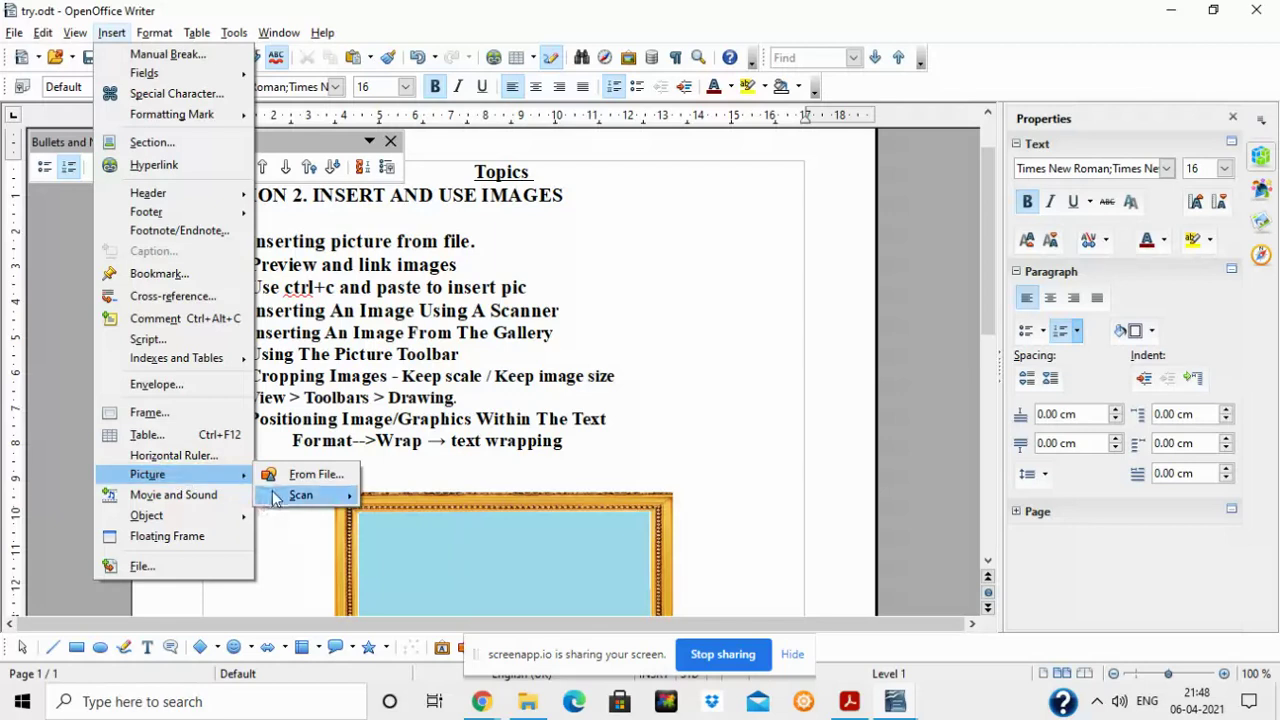
{"action": "mouse_move", "coordinate": [276, 497]}
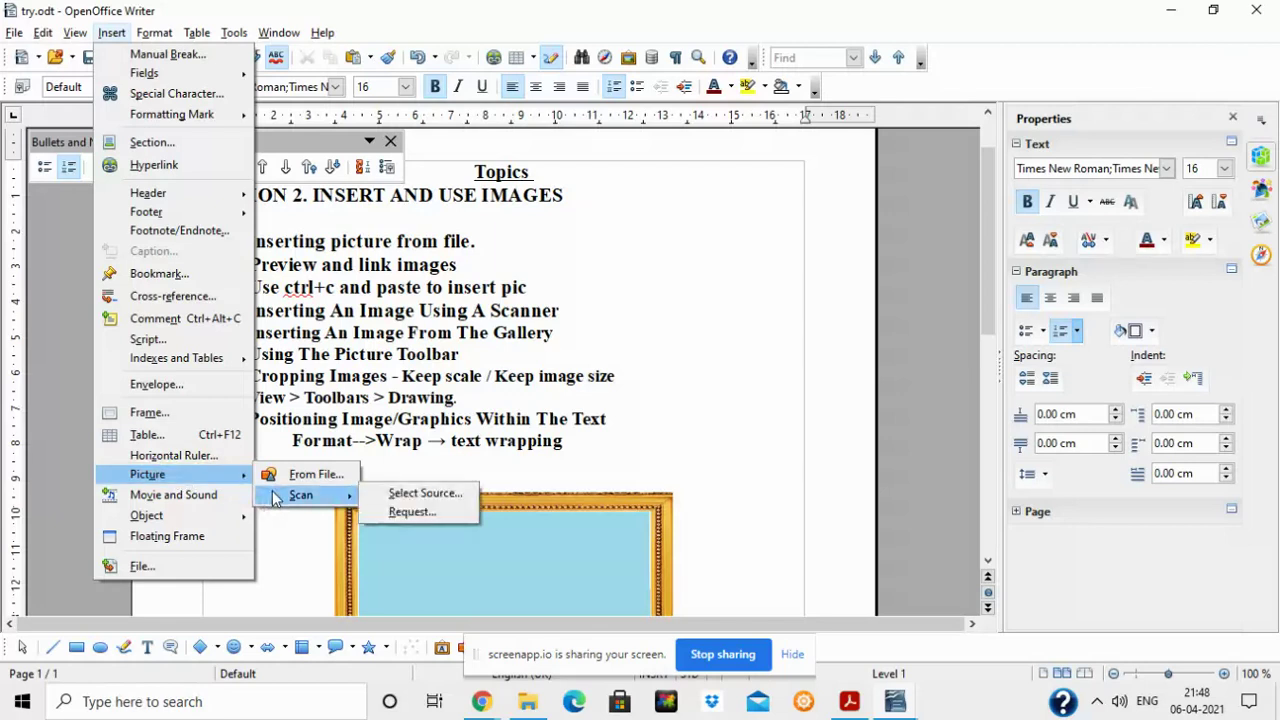
{"action": "left_click", "coordinate": [407, 502]}
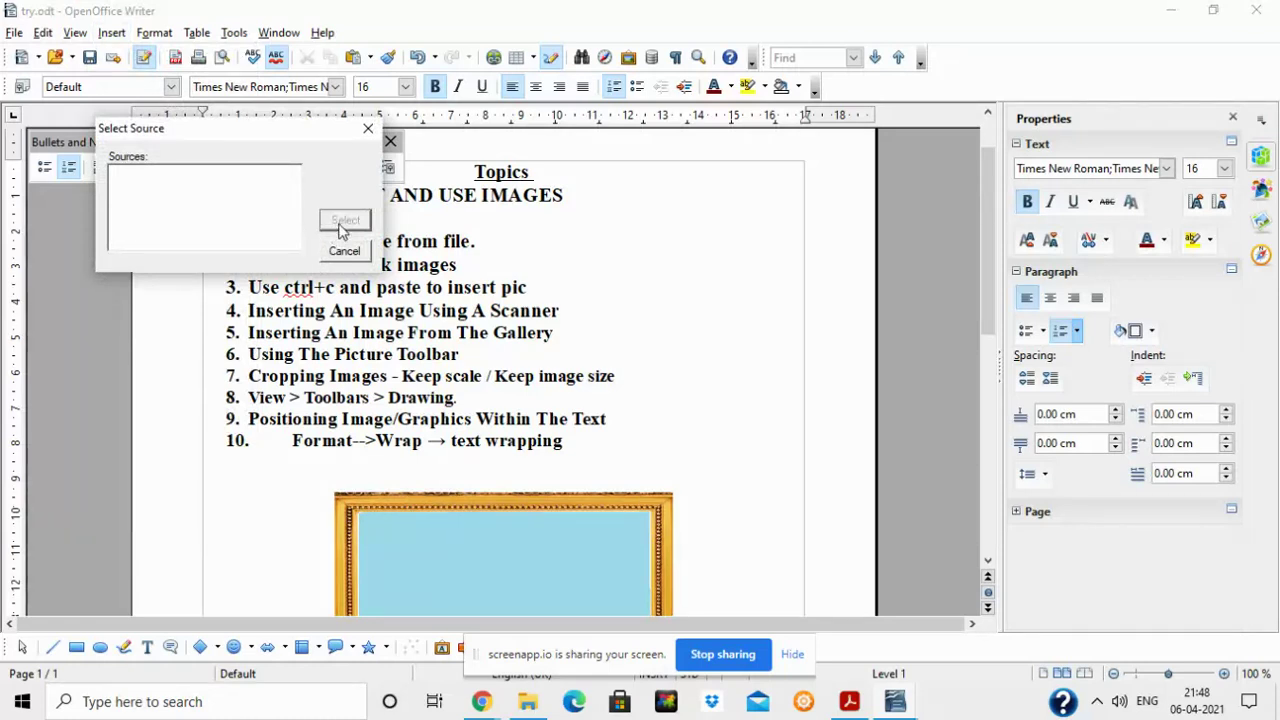
{"action": "left_click", "coordinate": [367, 128]}
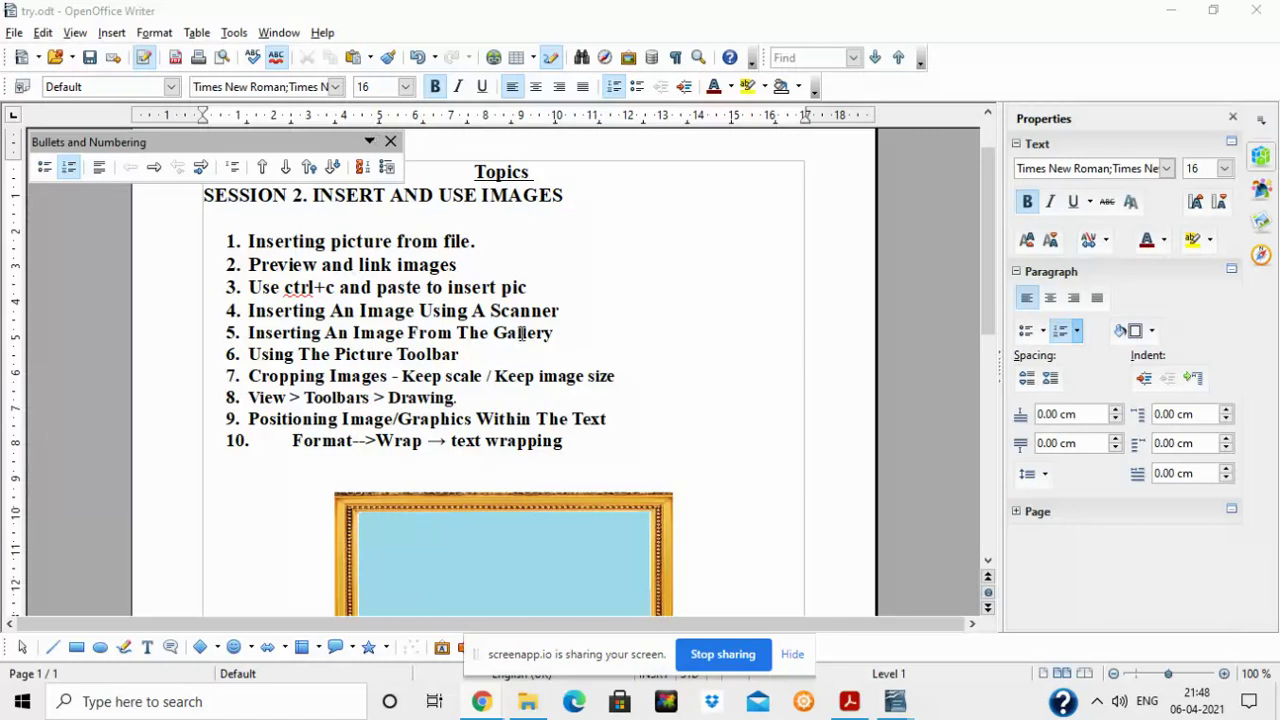
Delete the frame picture below the numbered topic list
{"action": "left_click_drag", "start_coordinate": [582, 654], "coordinate": [982, 594]}
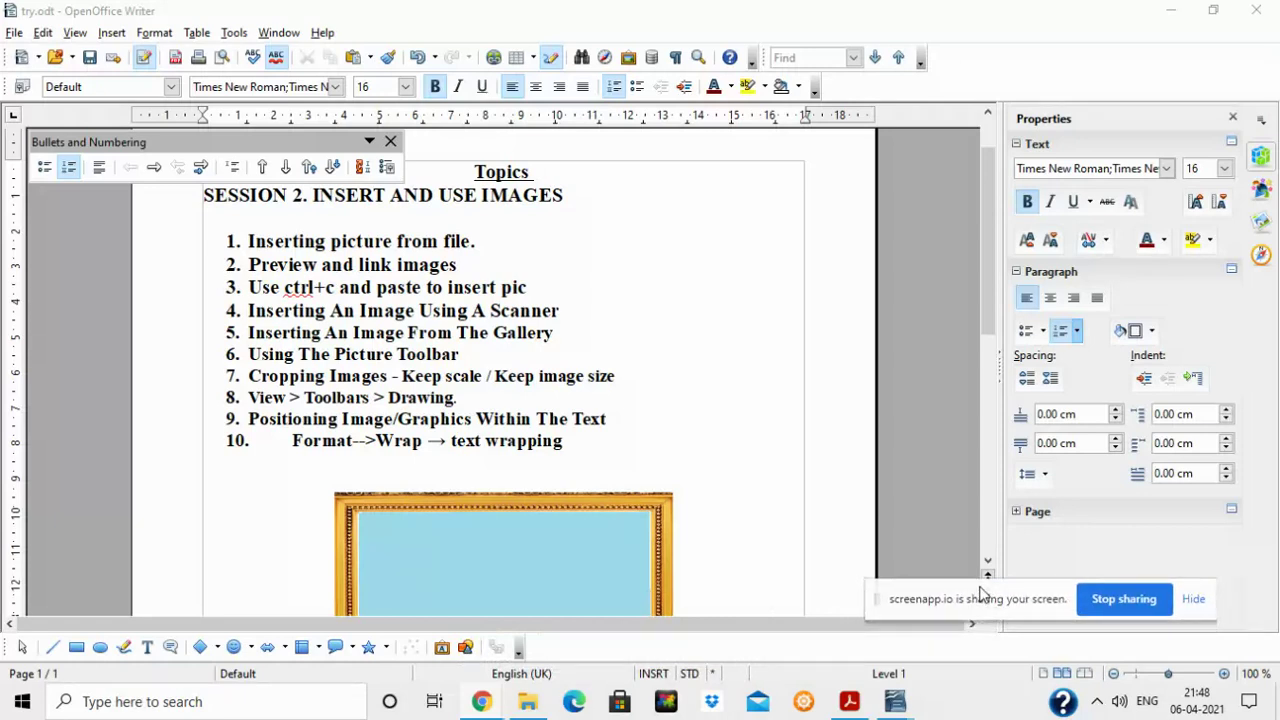
{"action": "left_click_drag", "start_coordinate": [981, 316], "coordinate": [983, 354]}
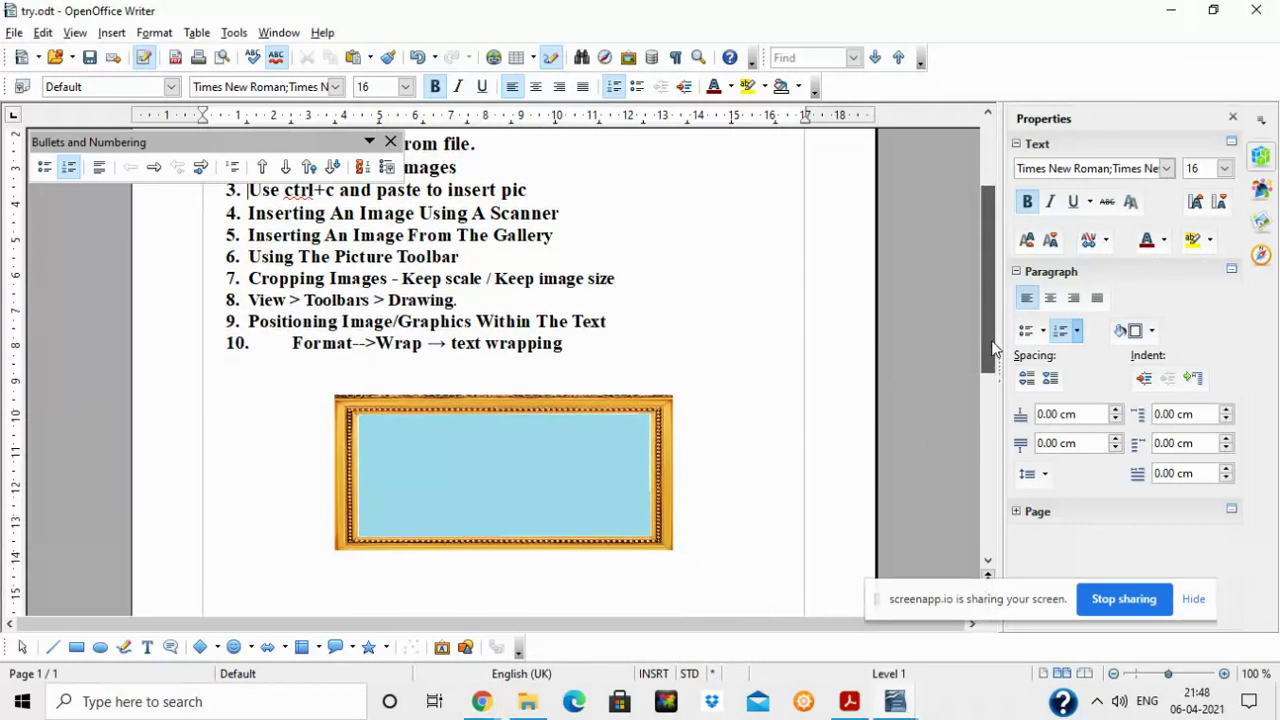
{"action": "left_click", "coordinate": [620, 457]}
{"action": "key", "text": "Delete"}
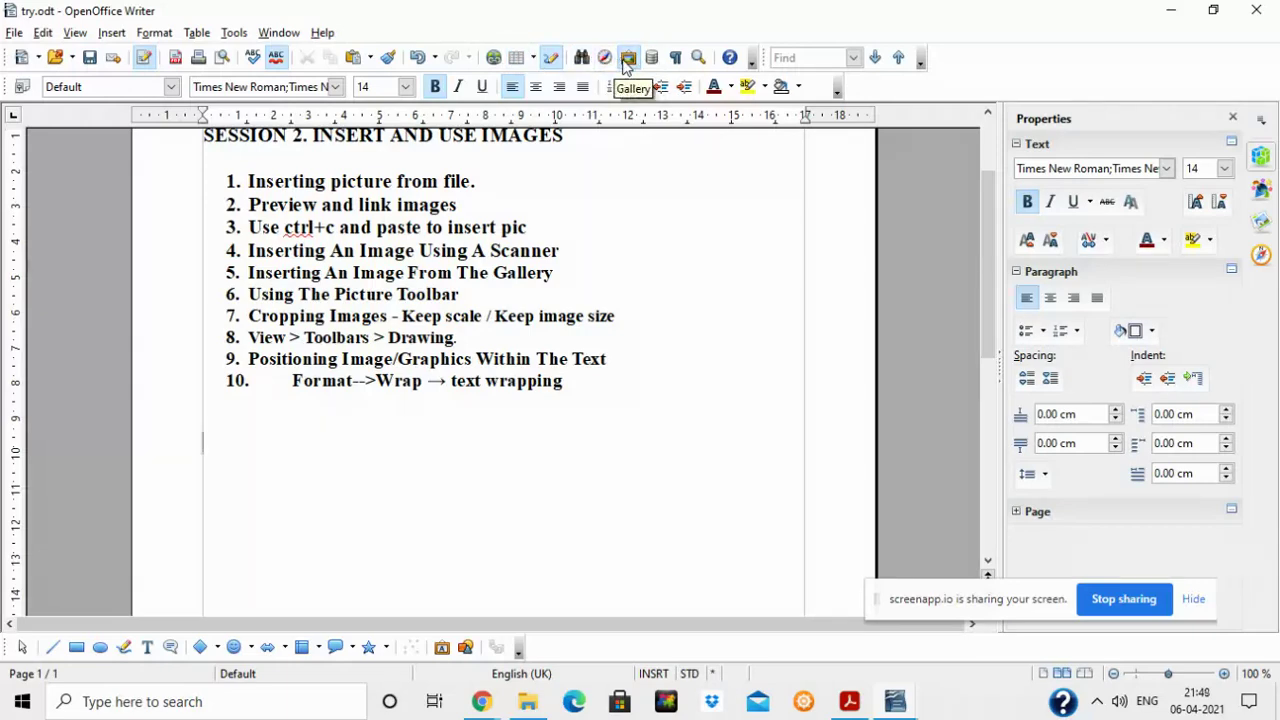
Insert a copy of Computer-Laptop-Black from the Gallery's Computers theme below the topic list
{"action": "left_click", "coordinate": [627, 60]}
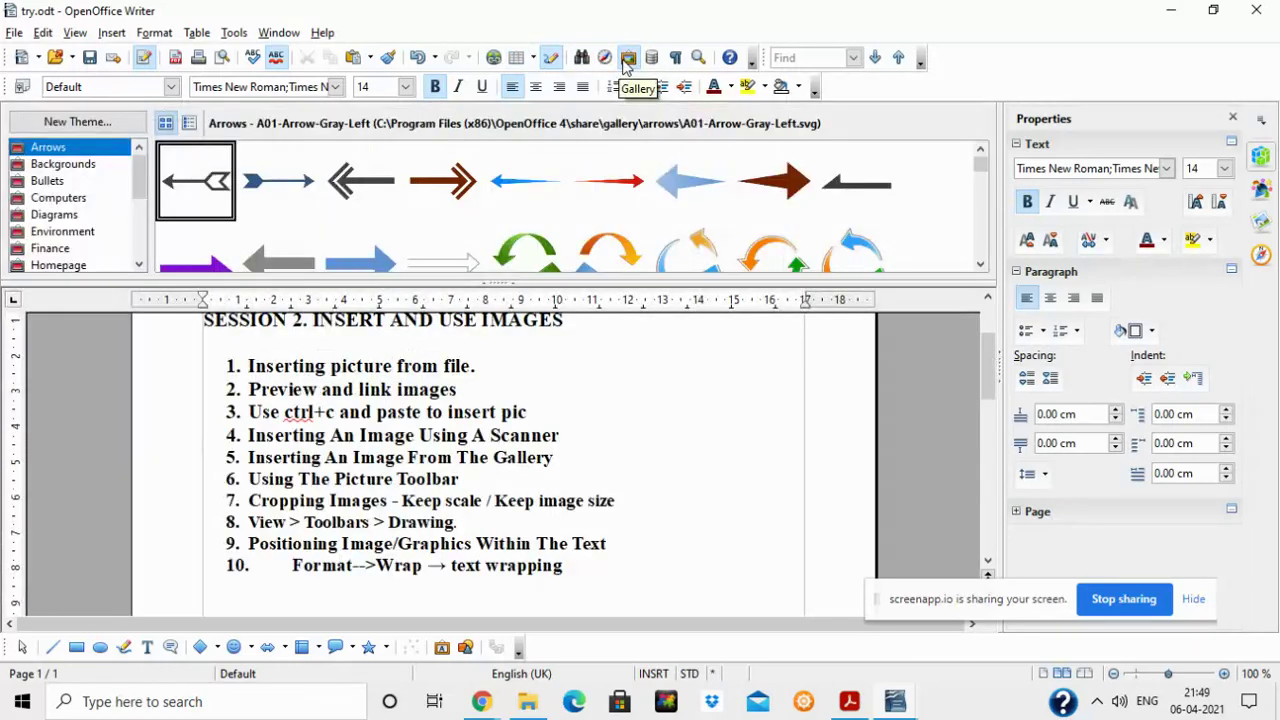
{"action": "left_click", "coordinate": [74, 198]}
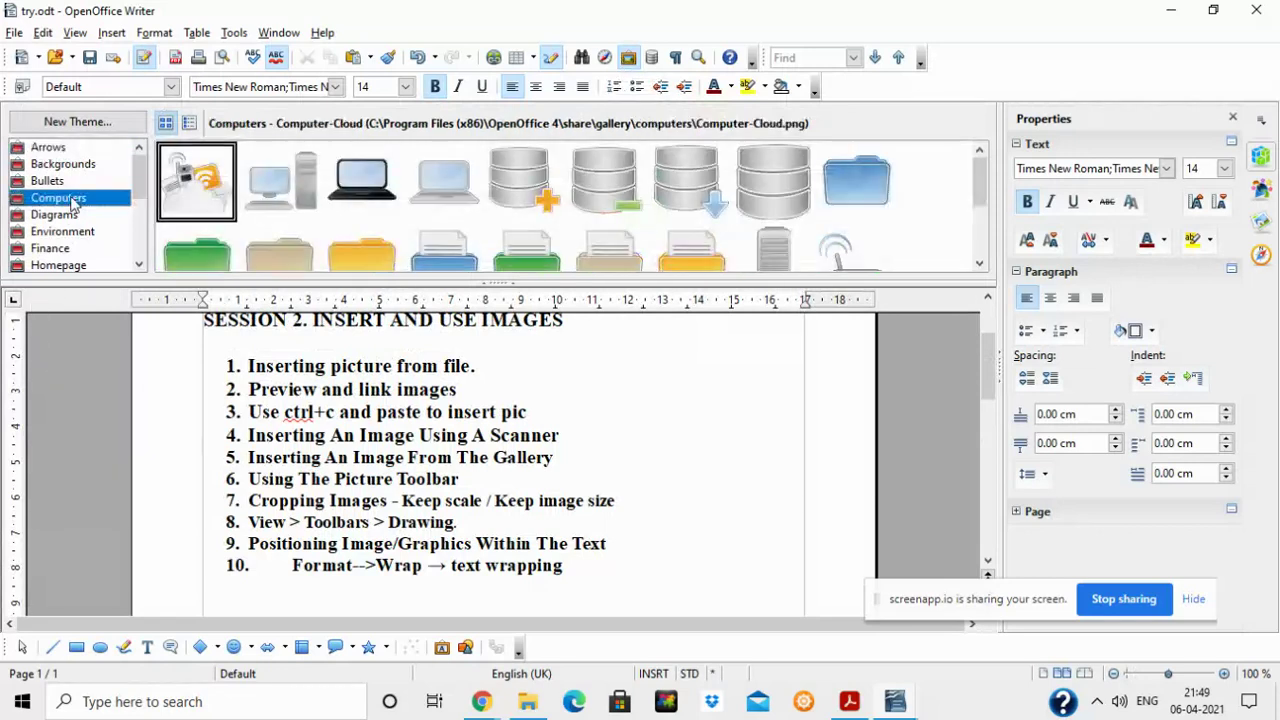
{"action": "left_click", "coordinate": [345, 193]}
{"action": "right_click", "coordinate": [345, 193]}
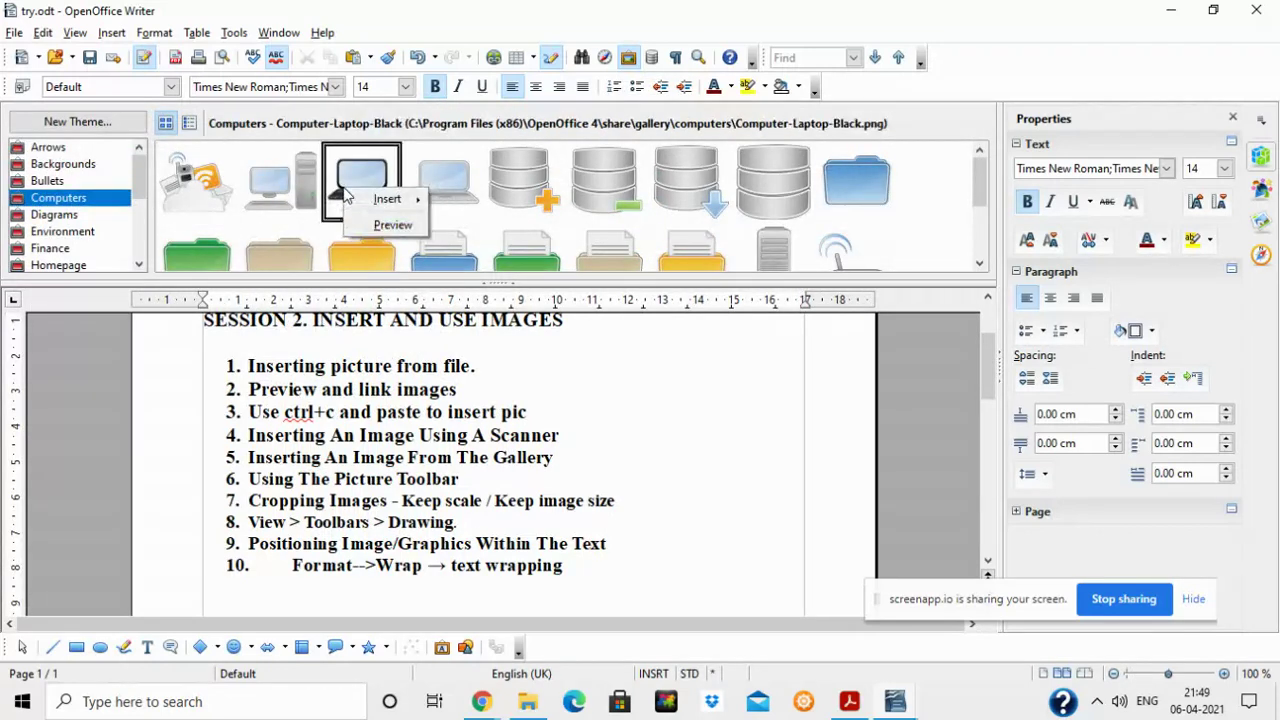
{"action": "mouse_move", "coordinate": [390, 202]}
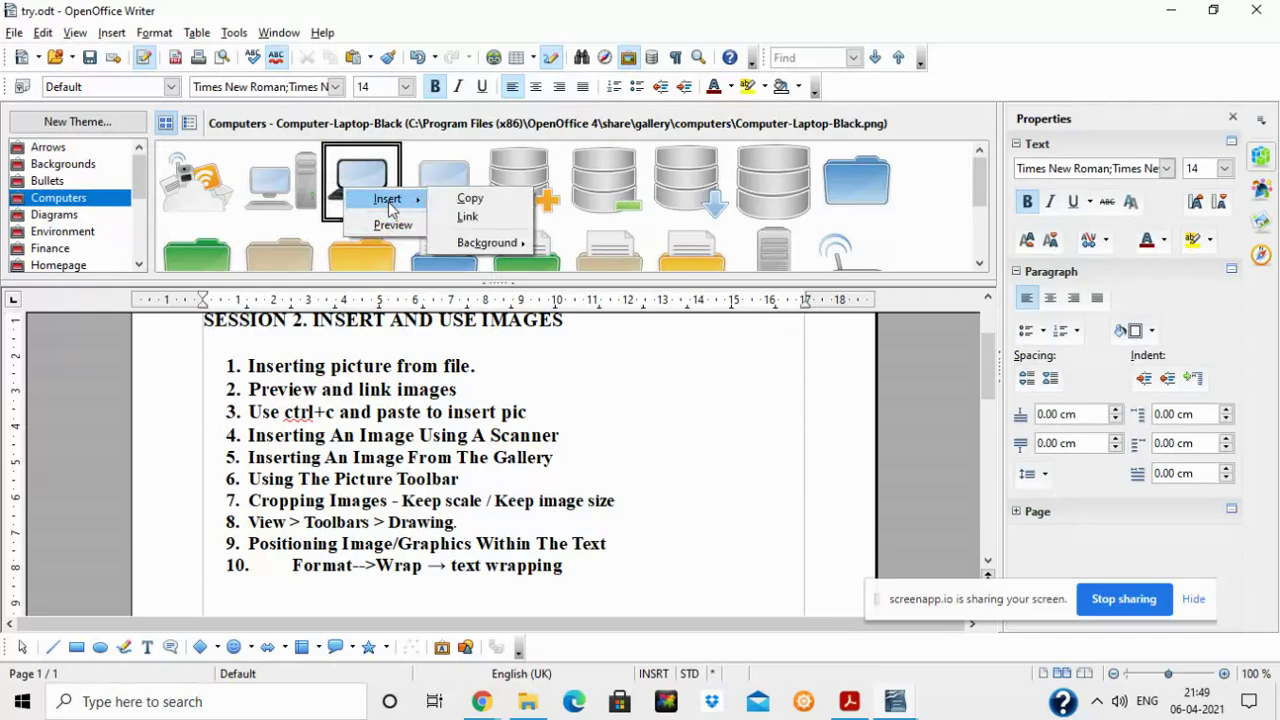
{"action": "left_click", "coordinate": [470, 199]}
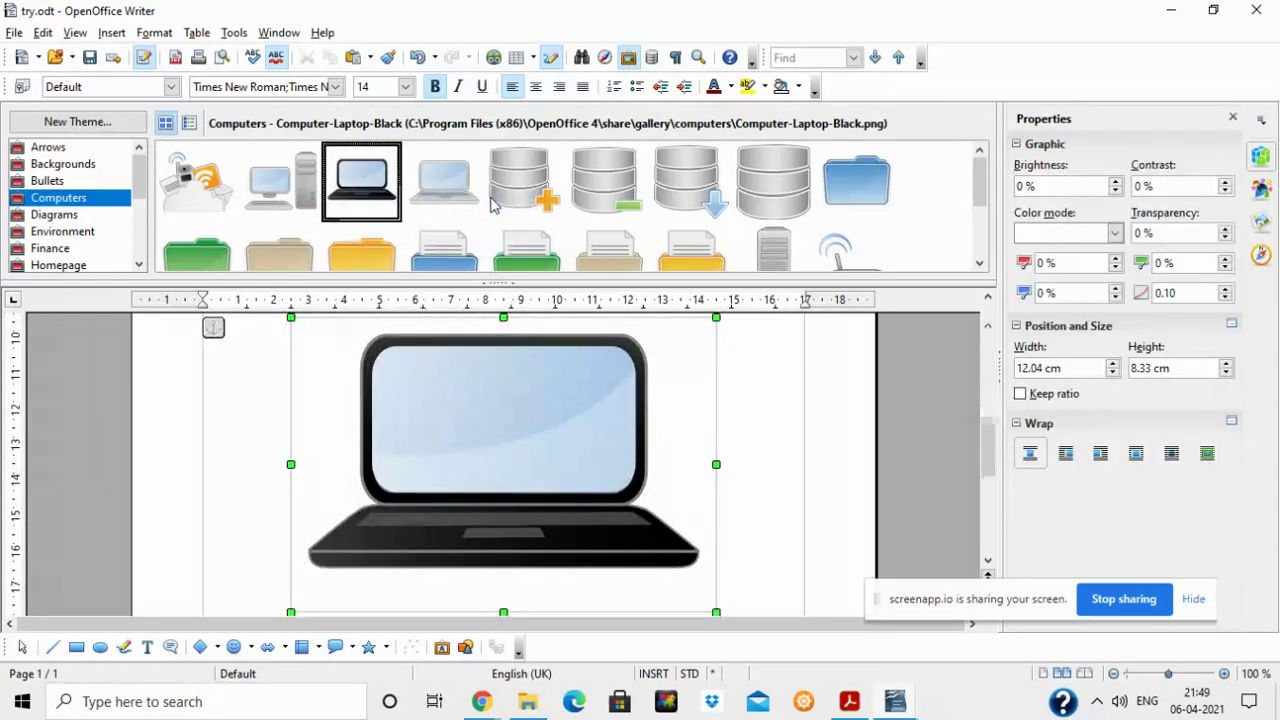
{"action": "scroll", "coordinate": [990, 430], "scroll_direction": "up", "scroll_amount": 3}
{"action": "scroll", "coordinate": [990, 434], "scroll_direction": "down", "scroll_amount": 3}
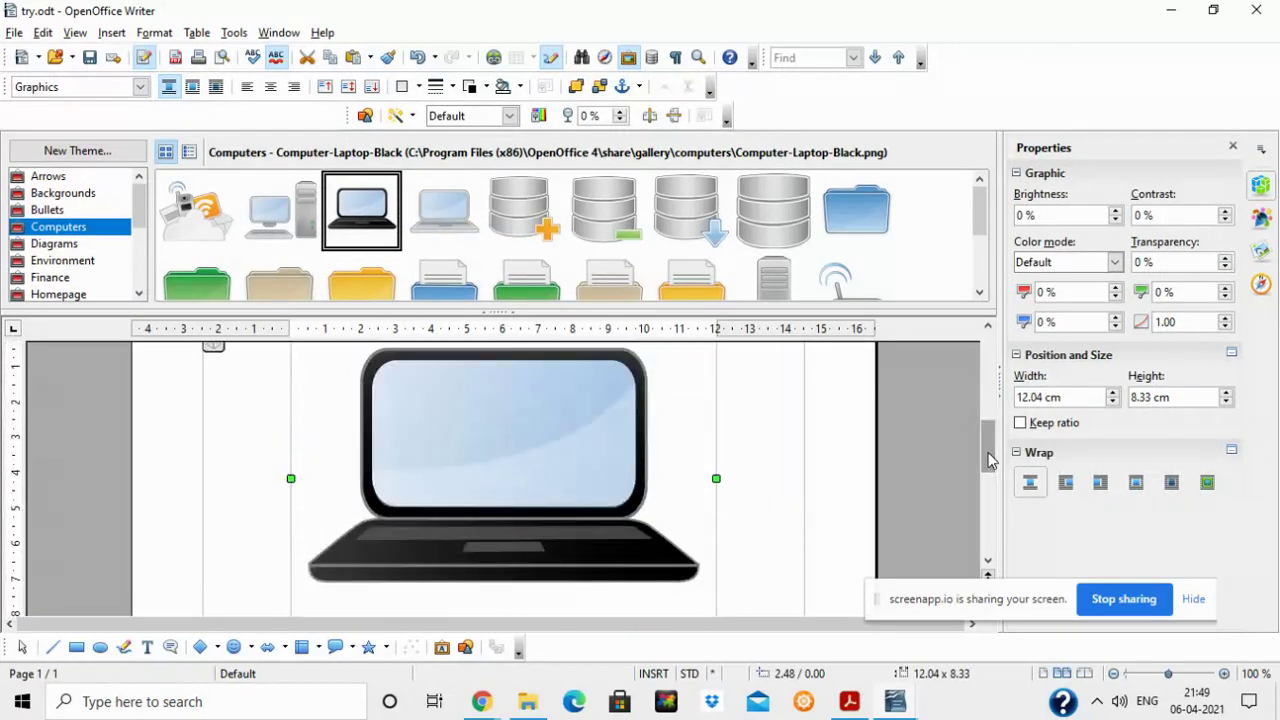
Browse the Finance and Diagrams themes in the Gallery and close the Gallery
{"action": "left_click", "coordinate": [48, 277]}
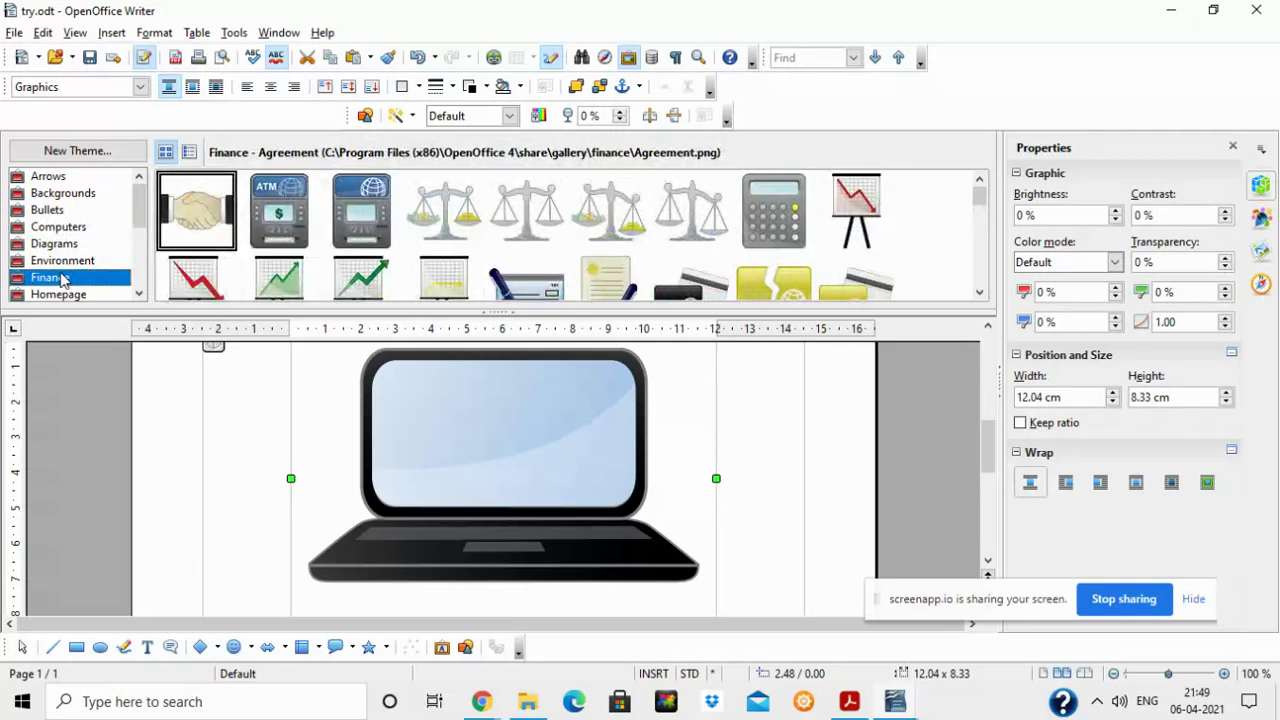
{"action": "left_click", "coordinate": [65, 246]}
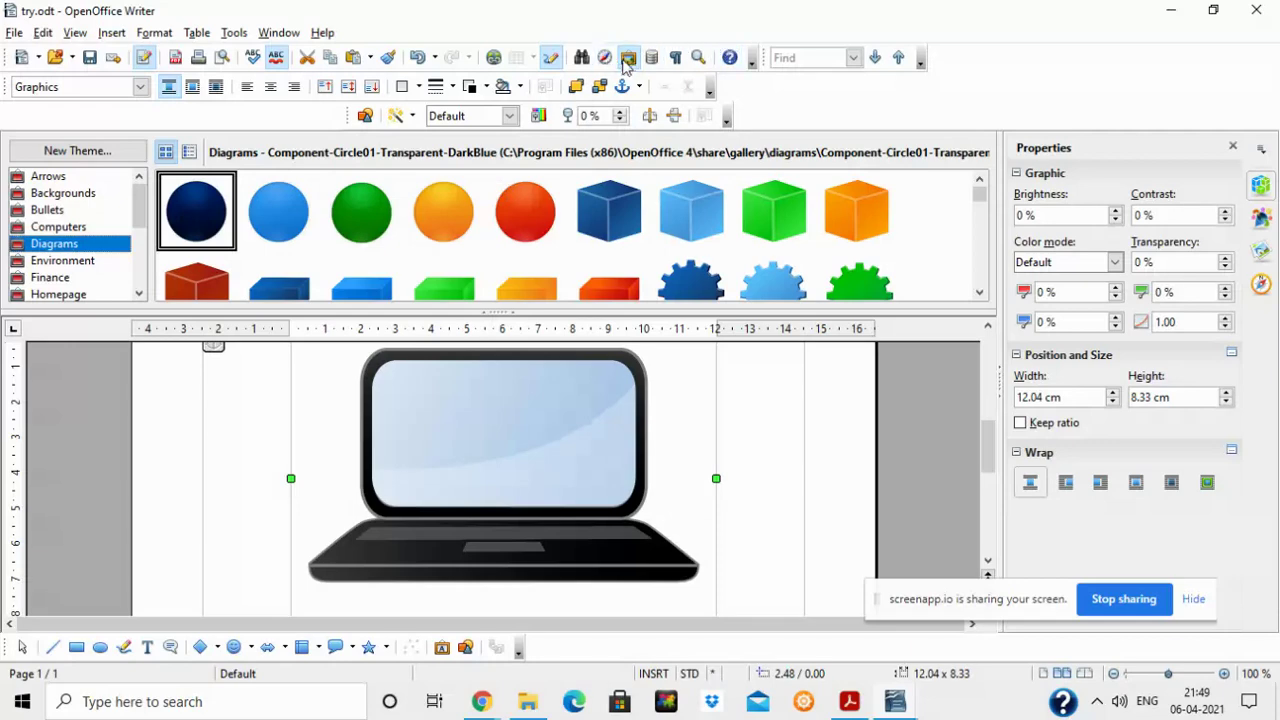
{"action": "left_click", "coordinate": [628, 60]}
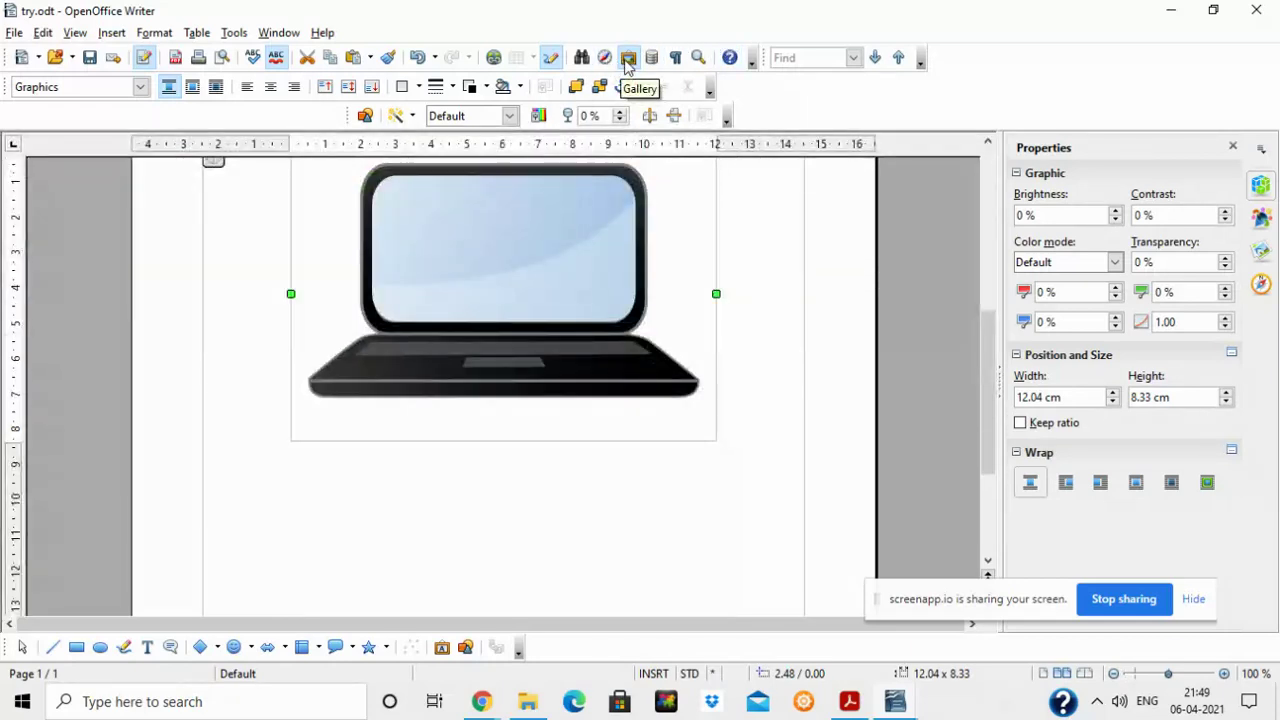
Set the laptop picture's brightness to 5 %
{"action": "left_click_drag", "start_coordinate": [990, 395], "coordinate": [984, 305]}
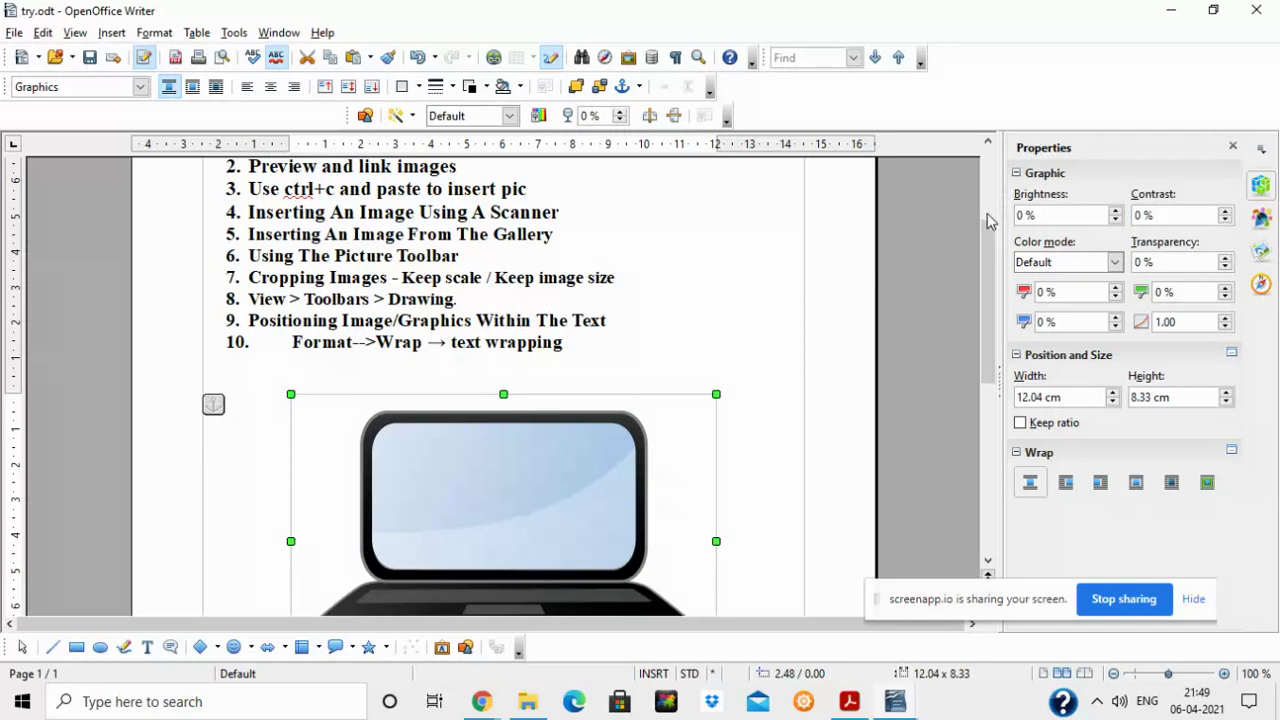
{"action": "left_click", "coordinate": [1117, 212]}
{"action": "left_click_drag", "start_coordinate": [1117, 212], "coordinate": [1115, 222]}
{"action": "left_click", "coordinate": [1115, 221]}
{"action": "left_click", "coordinate": [1115, 221]}
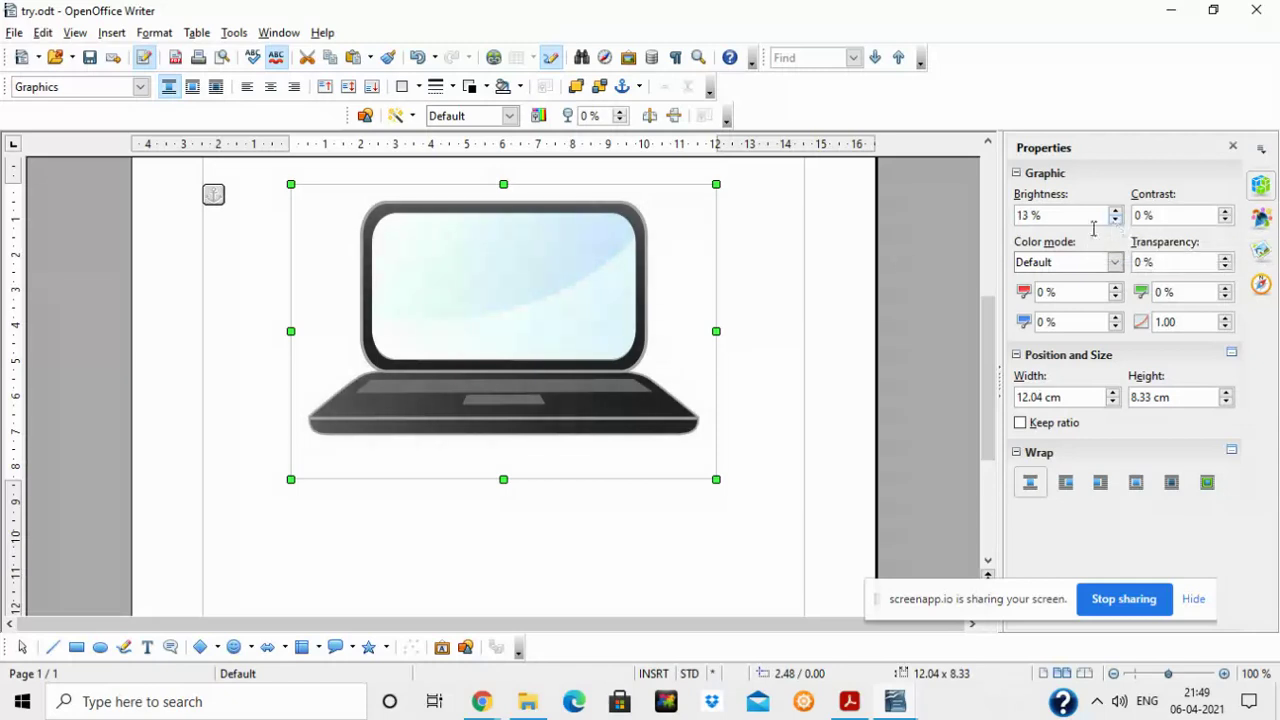
{"action": "left_click_drag", "start_coordinate": [1116, 222], "coordinate": [1116, 227]}
{"action": "left_click", "coordinate": [1115, 221]}
Set the laptop picture's contrast to -1 %
{"action": "left_click", "coordinate": [1224, 212]}
{"action": "left_click", "coordinate": [1224, 212]}
{"action": "left_click", "coordinate": [1225, 213]}
{"action": "left_click", "coordinate": [1225, 213]}
{"action": "left_click", "coordinate": [1225, 213]}
{"action": "left_click", "coordinate": [1225, 220]}
{"action": "left_click", "coordinate": [1225, 220]}
{"action": "left_click", "coordinate": [1225, 220]}
{"action": "left_click", "coordinate": [1225, 220]}
{"action": "left_click", "coordinate": [1225, 220]}
{"action": "left_click", "coordinate": [1225, 220]}
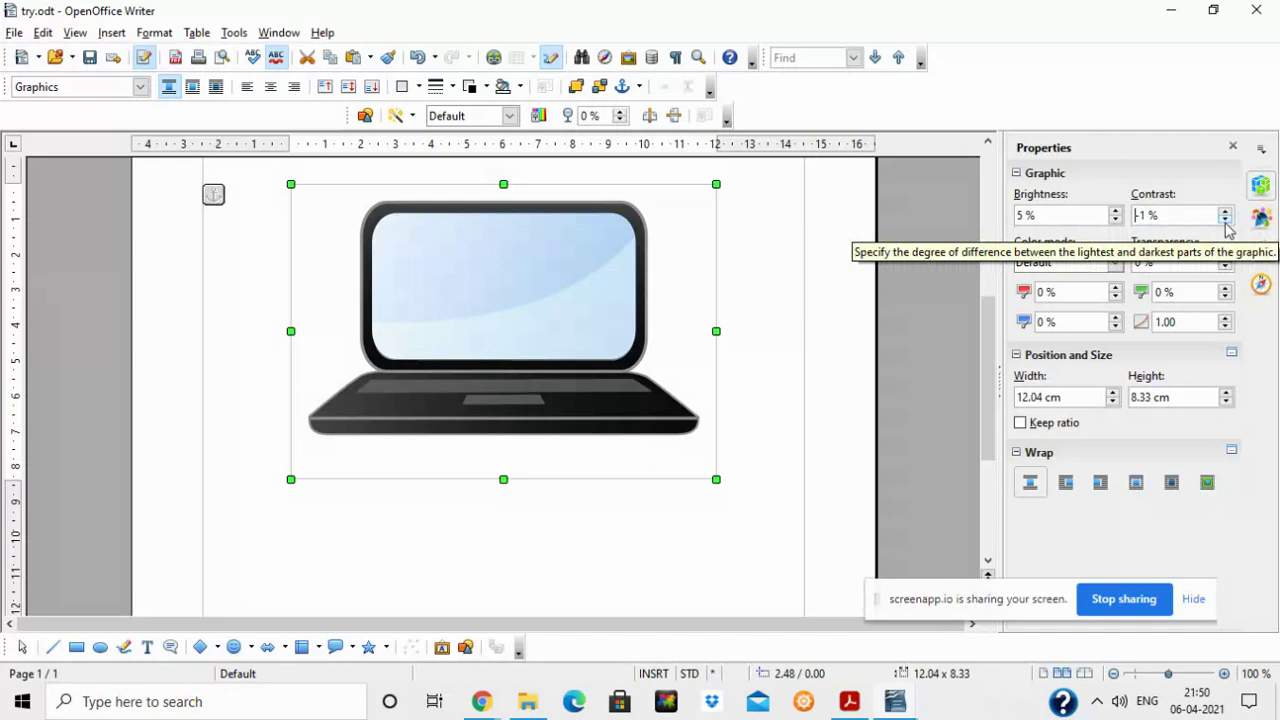
Try the Grayscale, Black/White and Watermark color modes on the laptop picture and return it to Default
{"action": "left_click", "coordinate": [1112, 262]}
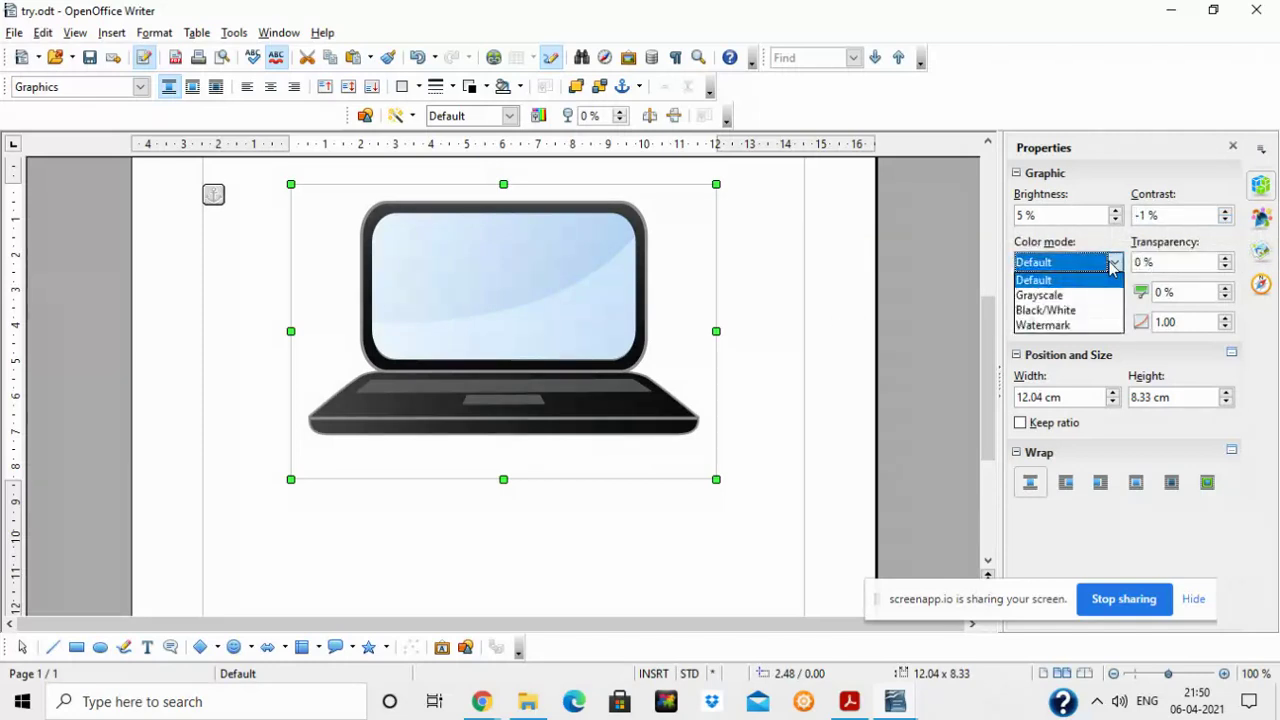
{"action": "left_click", "coordinate": [1066, 296]}
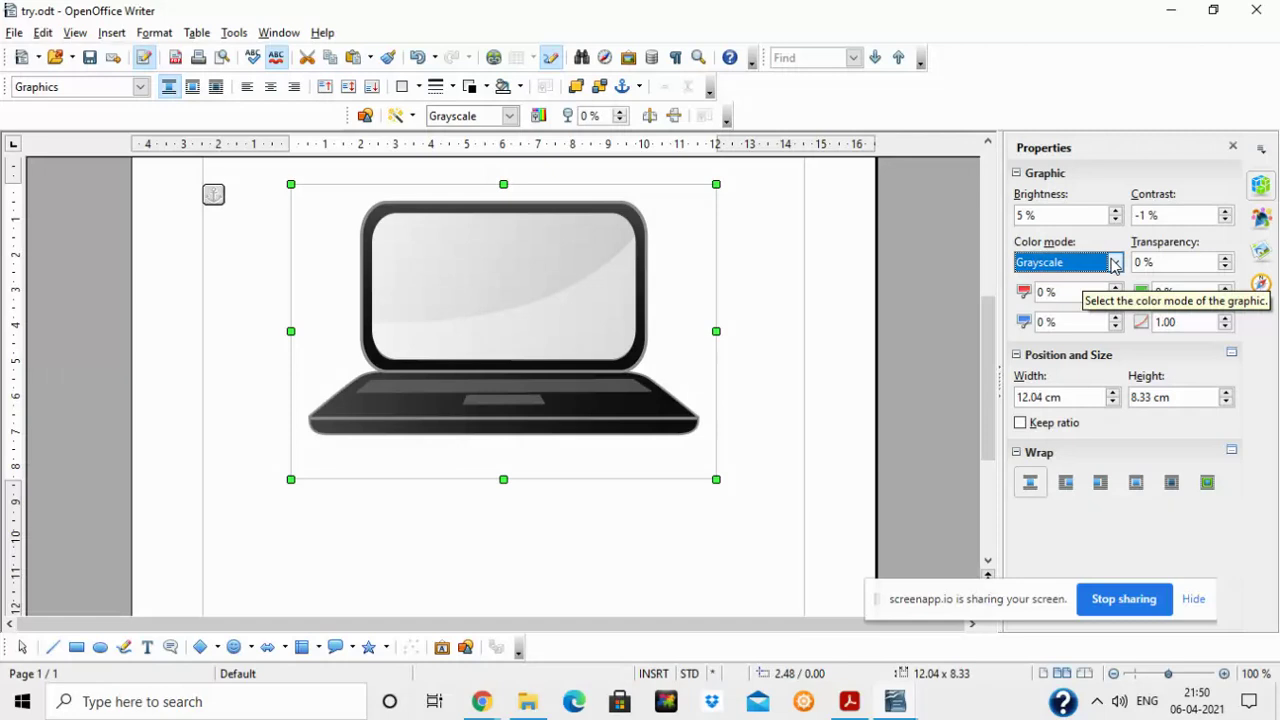
{"action": "left_click", "coordinate": [1114, 262]}
{"action": "left_click", "coordinate": [1066, 316]}
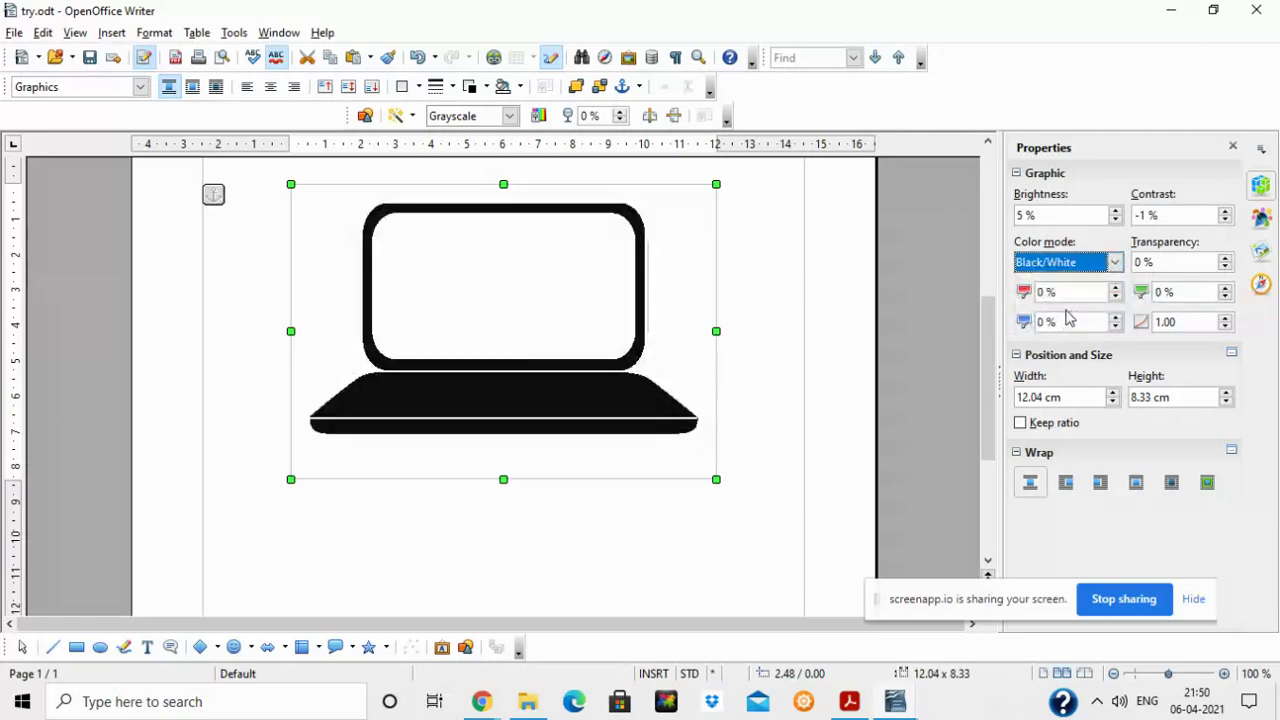
{"action": "left_click", "coordinate": [1115, 264]}
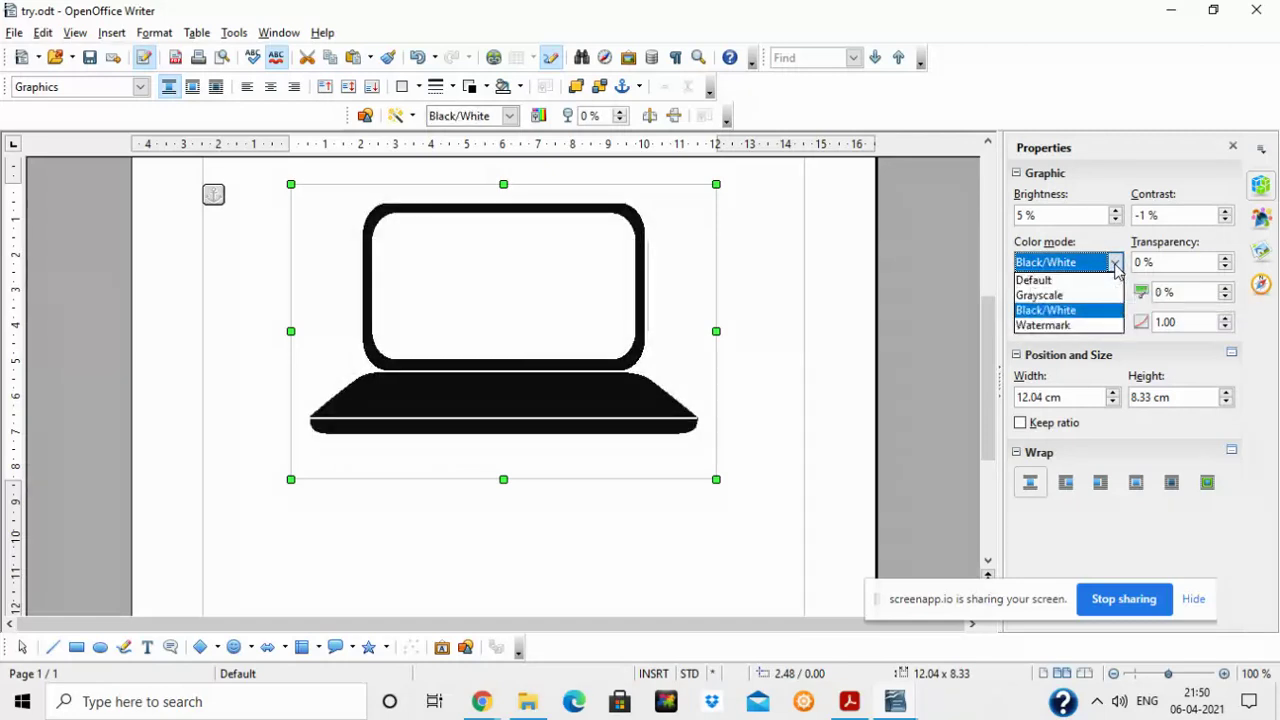
{"action": "left_click", "coordinate": [1058, 325]}
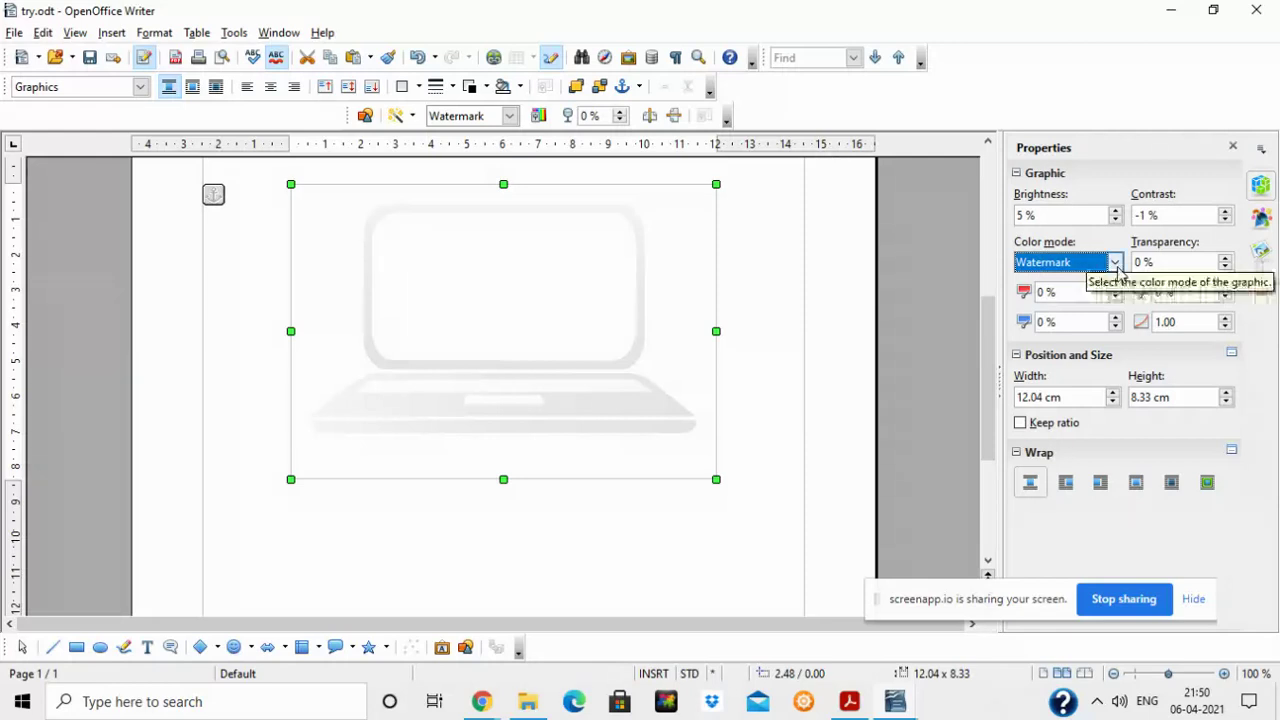
{"action": "left_click", "coordinate": [1114, 262]}
{"action": "left_click", "coordinate": [1077, 284]}
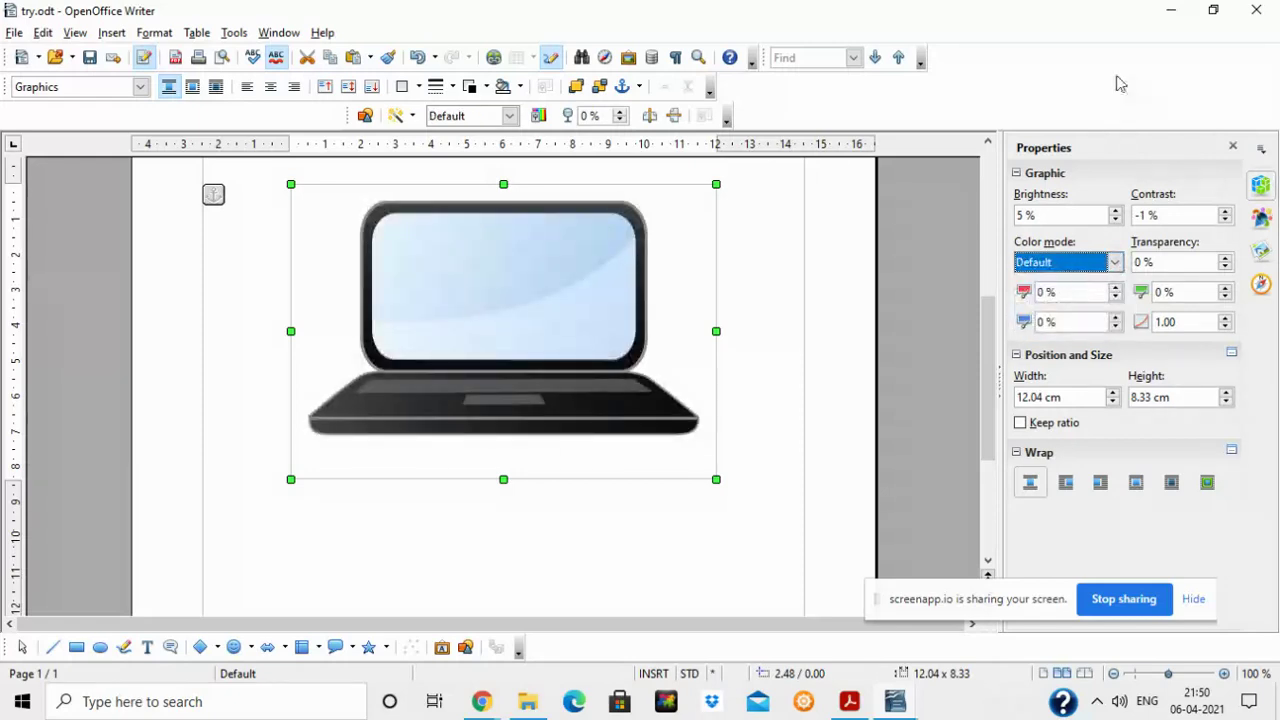
Set the laptop picture's transparency to 57 %
{"action": "left_click", "coordinate": [1224, 258]}
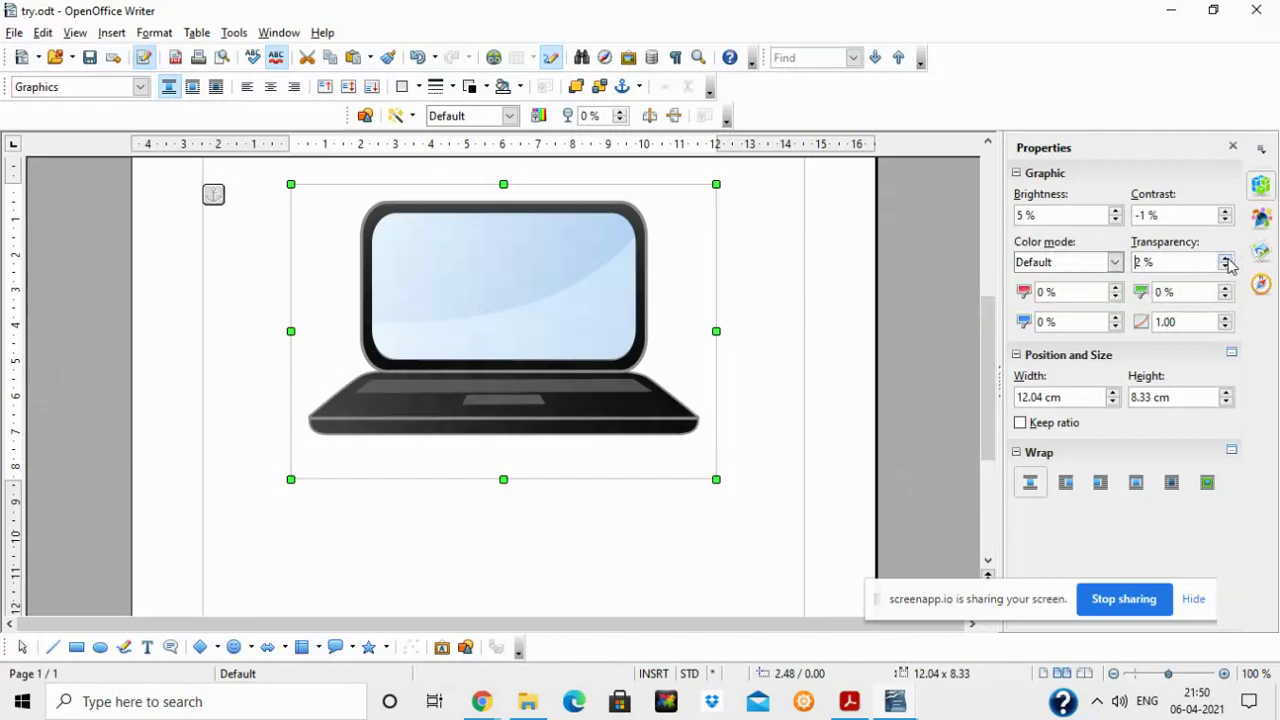
{"action": "left_click", "coordinate": [1225, 258]}
{"action": "left_click", "coordinate": [1225, 258]}
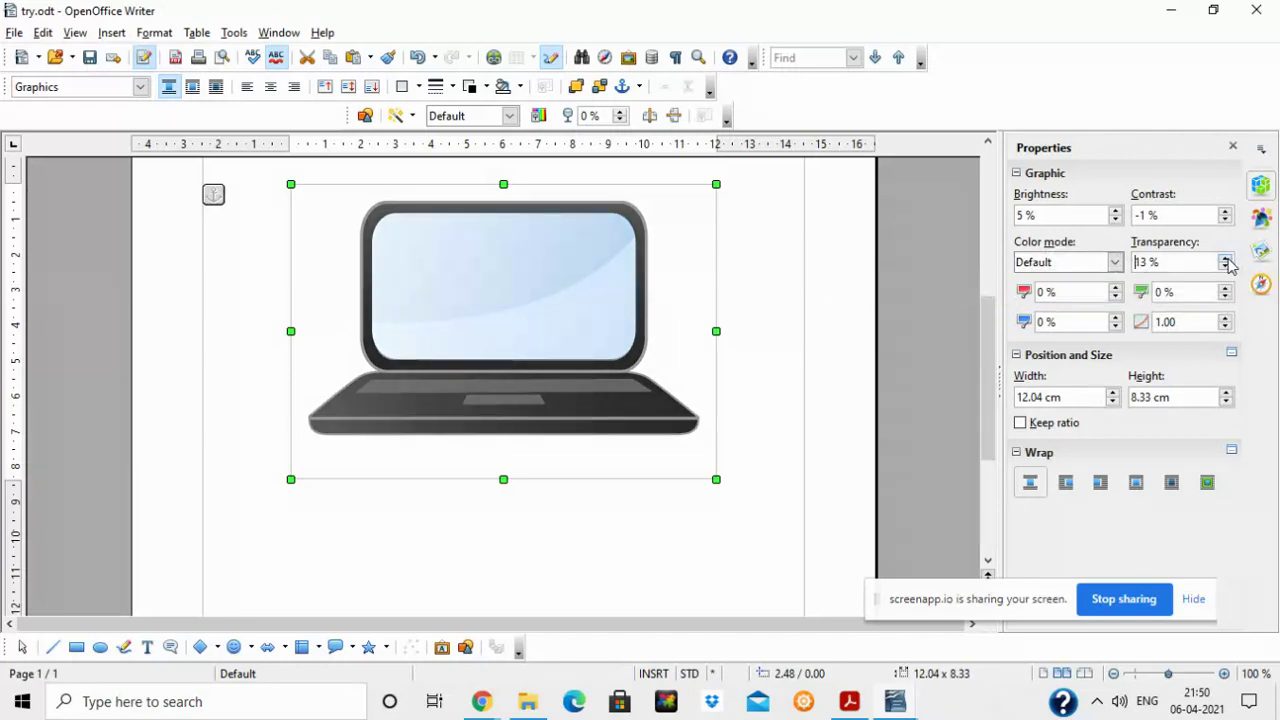
{"action": "left_click", "coordinate": [1225, 258]}
{"action": "left_click", "coordinate": [1225, 258]}
{"action": "left_click", "coordinate": [1225, 258]}
{"action": "left_click", "coordinate": [1225, 258]}
{"action": "left_click", "coordinate": [1225, 258]}
{"action": "left_click", "coordinate": [1225, 258]}
{"action": "left_click", "coordinate": [1225, 258]}
{"action": "left_click", "coordinate": [1225, 258]}
{"action": "left_click", "coordinate": [1225, 258]}
{"action": "left_click", "coordinate": [1225, 258]}
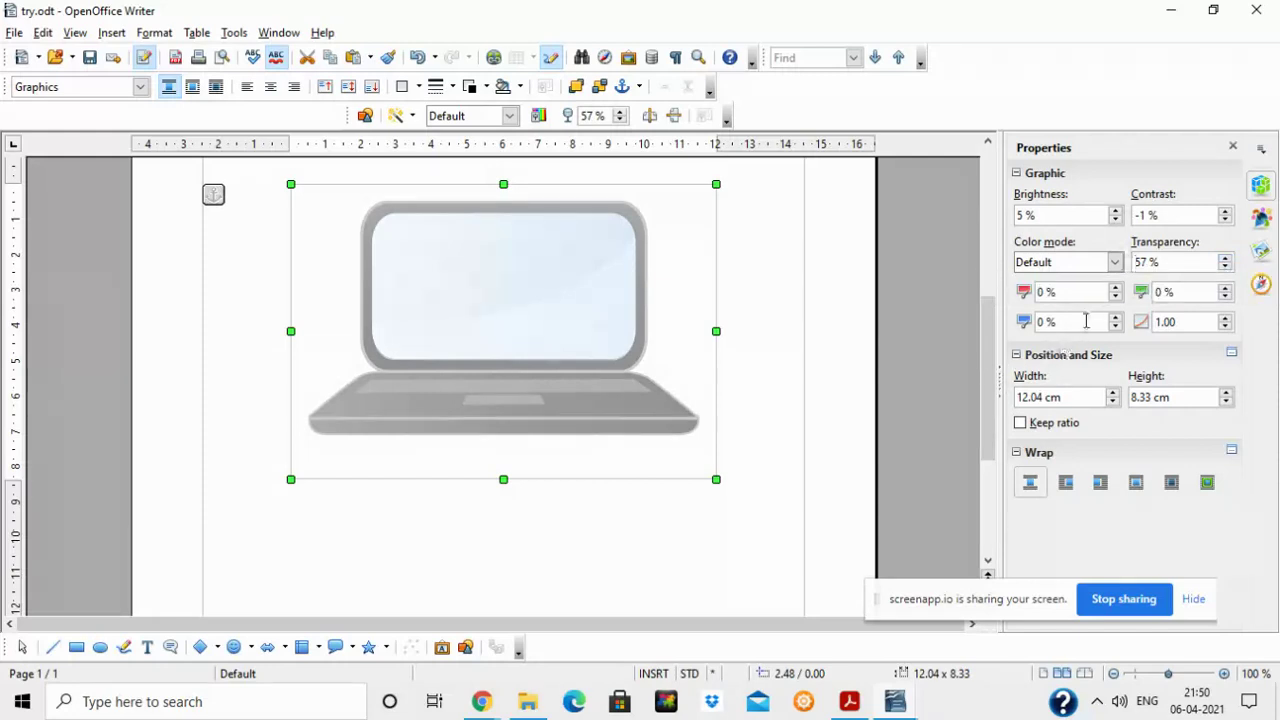
Resize the laptop picture to a width of 12.84 cm and a height of 7.73 cm
{"action": "left_click", "coordinate": [1113, 393]}
{"action": "left_click", "coordinate": [1113, 393]}
{"action": "left_click", "coordinate": [1113, 393]}
{"action": "left_click", "coordinate": [1113, 393]}
{"action": "left_click", "coordinate": [1113, 393]}
{"action": "left_click", "coordinate": [1113, 393]}
{"action": "left_click", "coordinate": [1113, 394]}
{"action": "left_click", "coordinate": [1113, 394]}
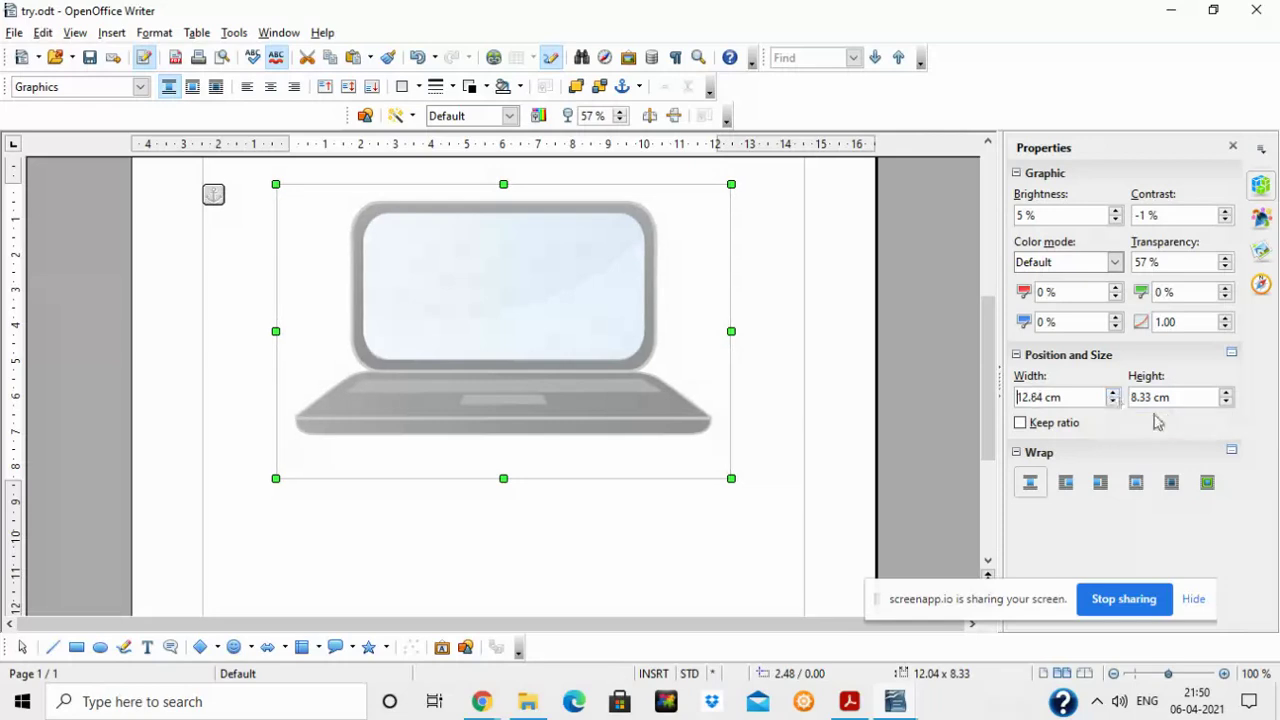
{"action": "left_click", "coordinate": [1225, 402]}
{"action": "left_click", "coordinate": [1225, 402]}
{"action": "left_click", "coordinate": [1225, 402]}
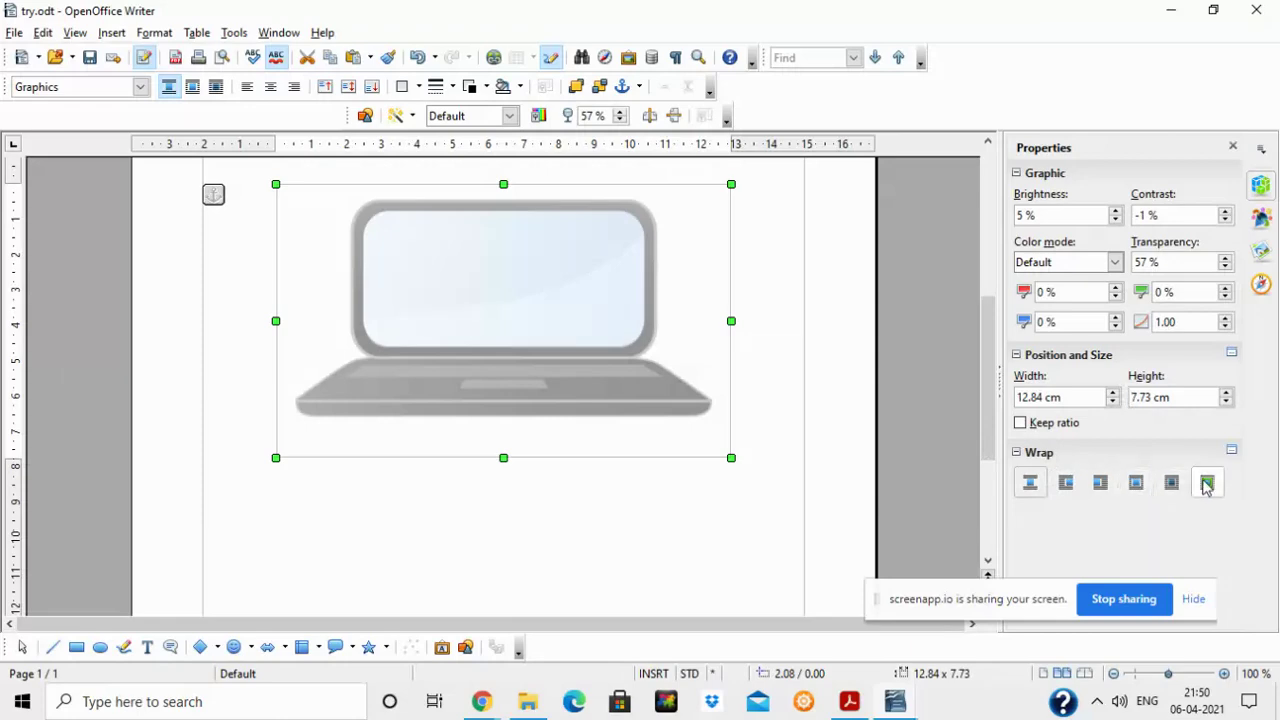
Switch to the Untitled 1 document and place the cursor in its first paragraph
{"action": "left_click", "coordinate": [893, 703]}
{"action": "left_click", "coordinate": [819, 652]}
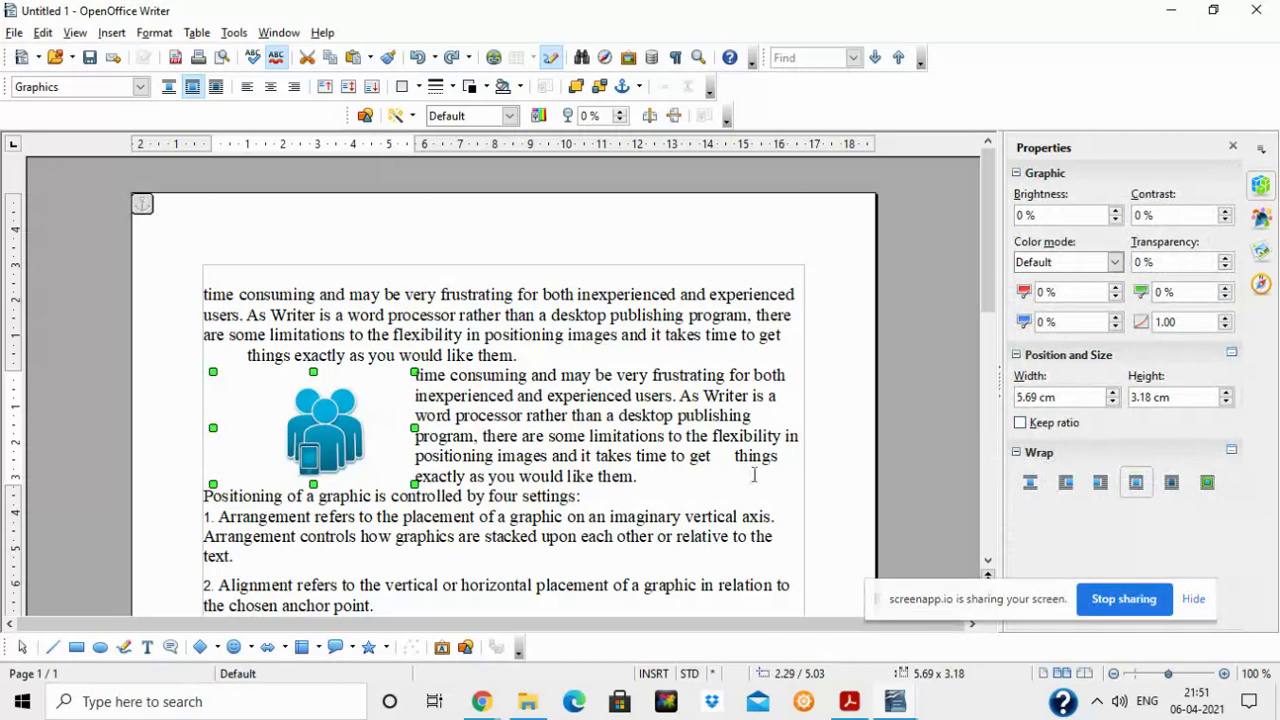
{"action": "left_click", "coordinate": [480, 316]}
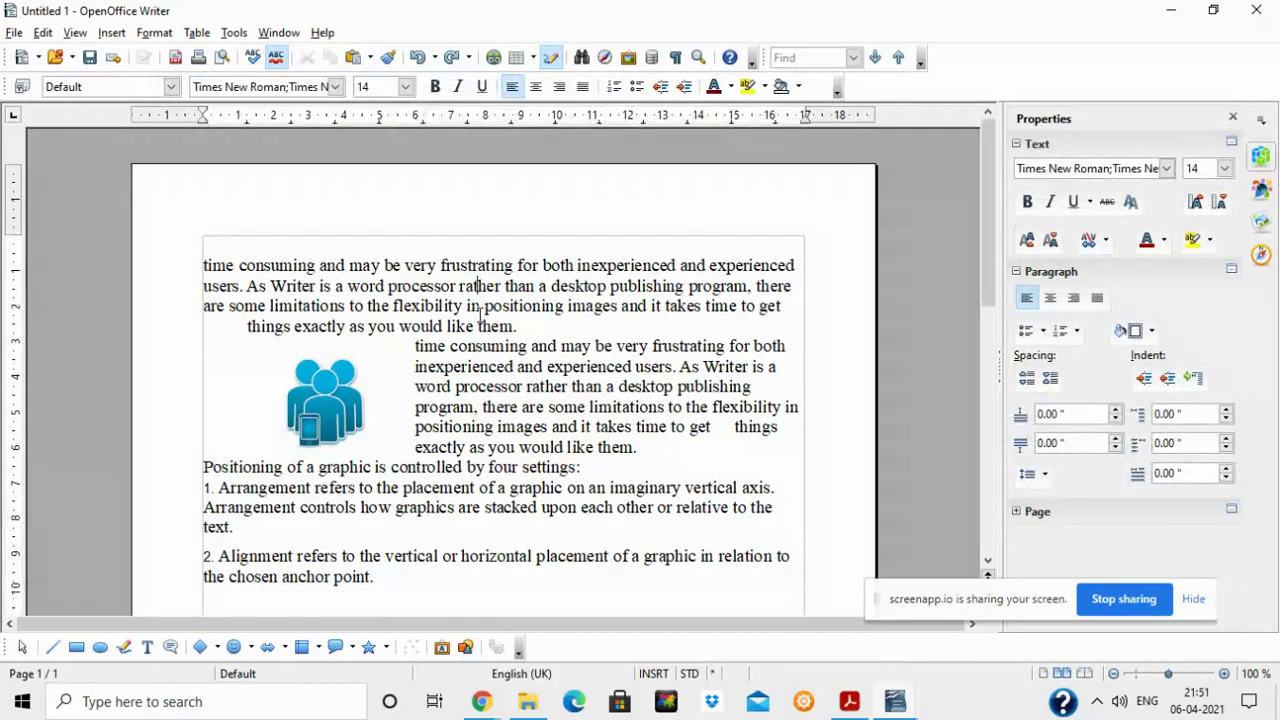
Select the people picture beside the second paragraph and apply Page Wrap to it
{"action": "left_click", "coordinate": [379, 401]}
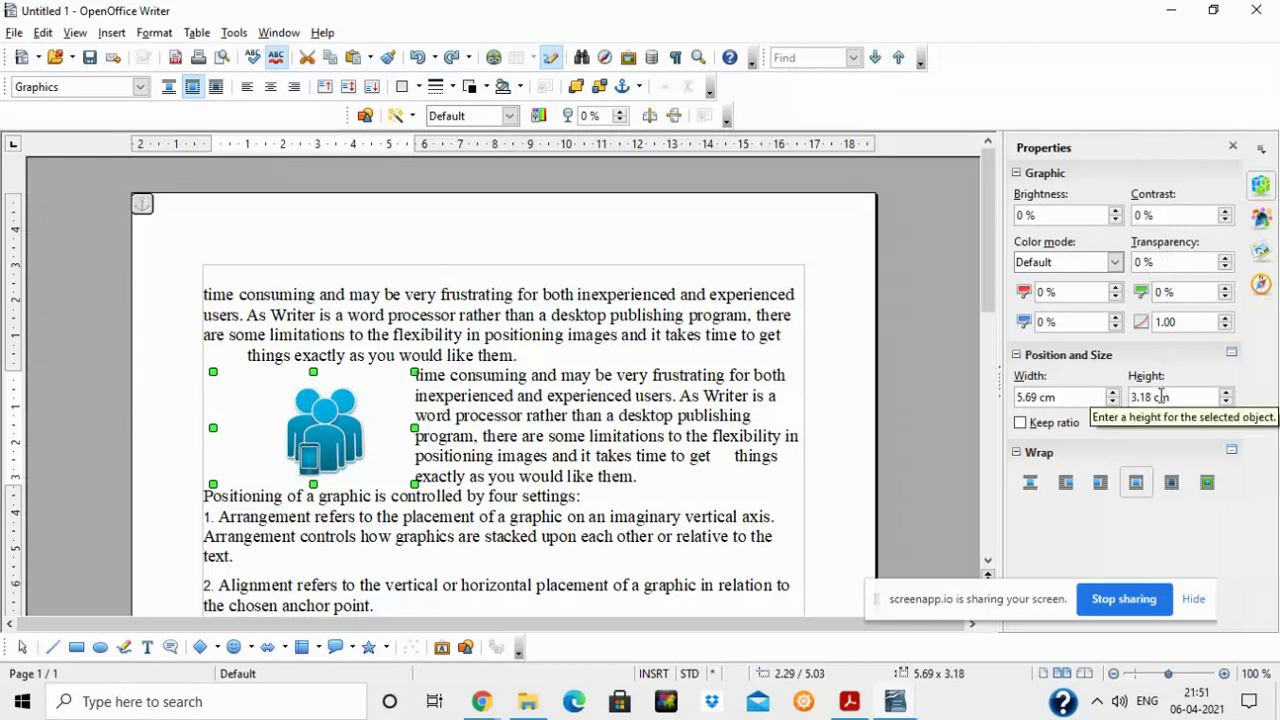
{"action": "left_click", "coordinate": [154, 32]}
{"action": "mouse_move", "coordinate": [192, 310]}
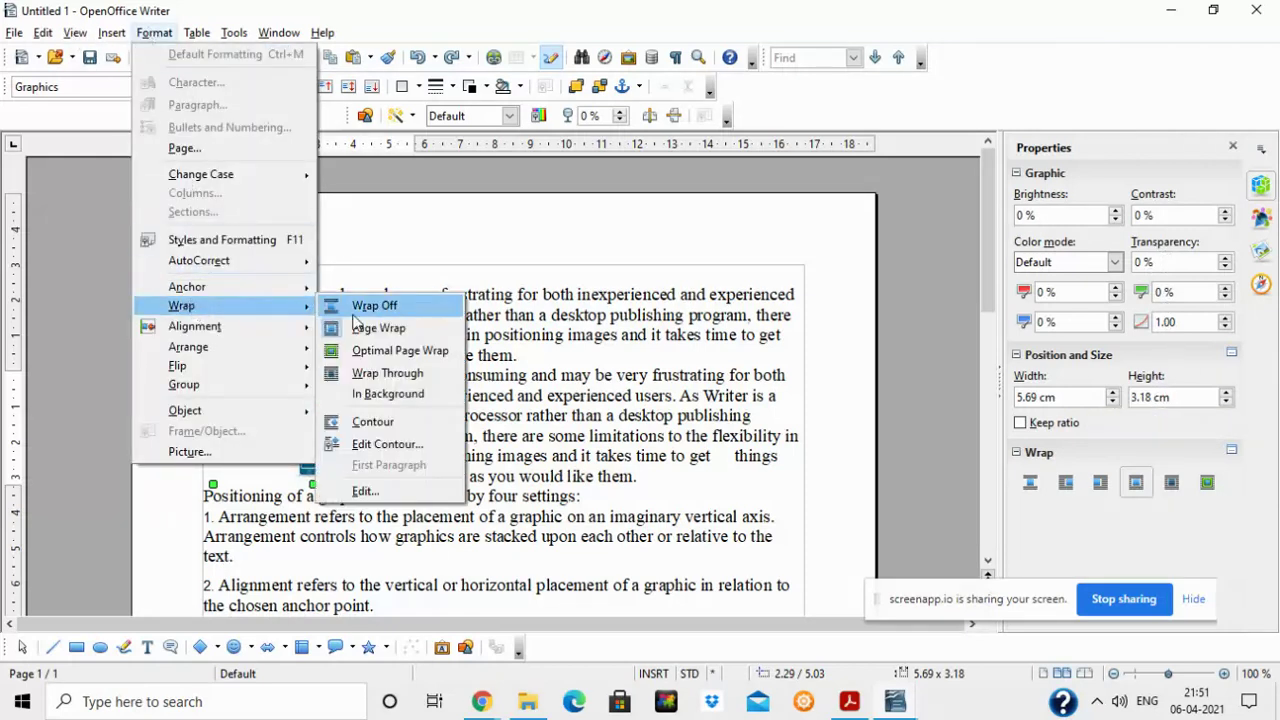
{"action": "left_click", "coordinate": [392, 326]}
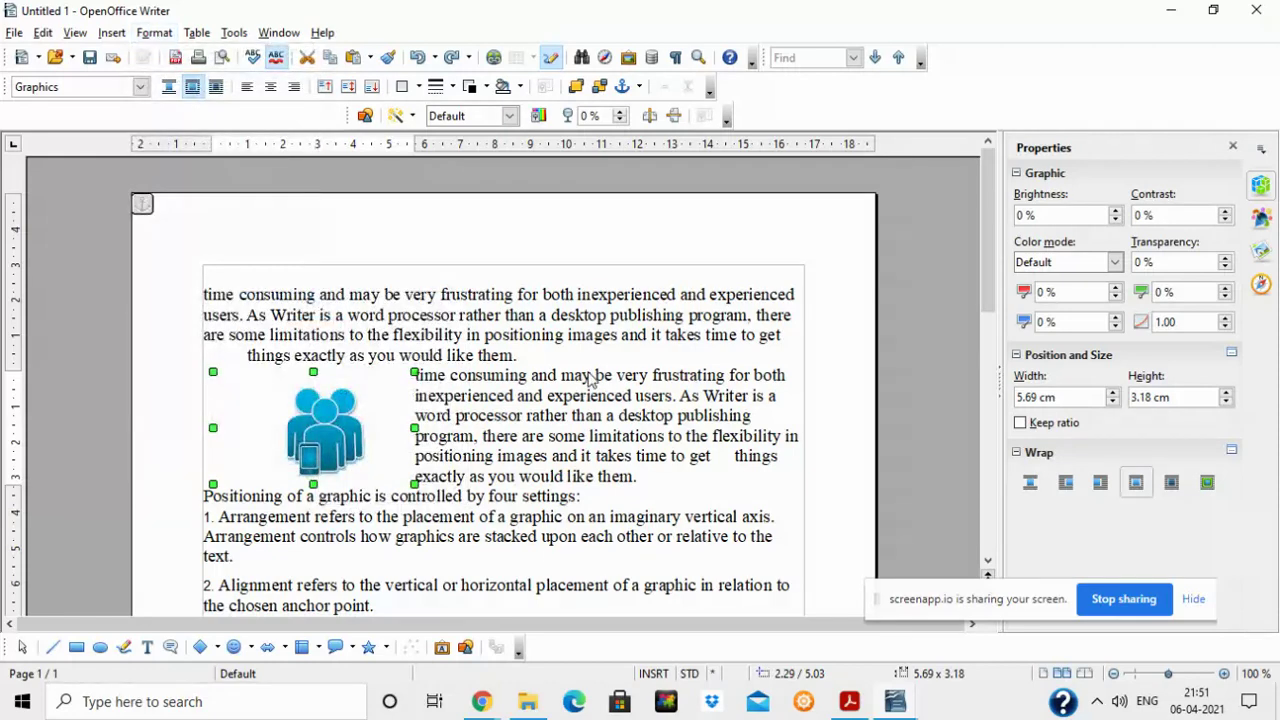
Try the Through wrap on the people picture, followed by the Optimal wrap
{"action": "left_click", "coordinate": [158, 33]}
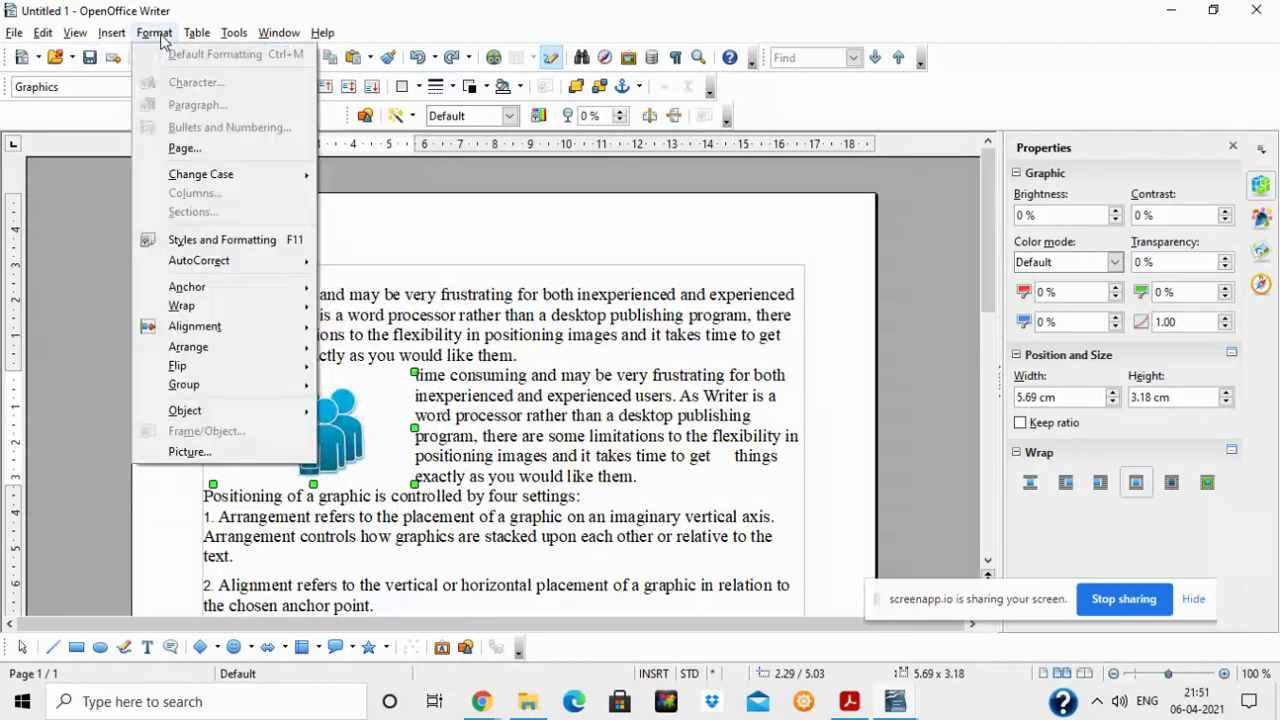
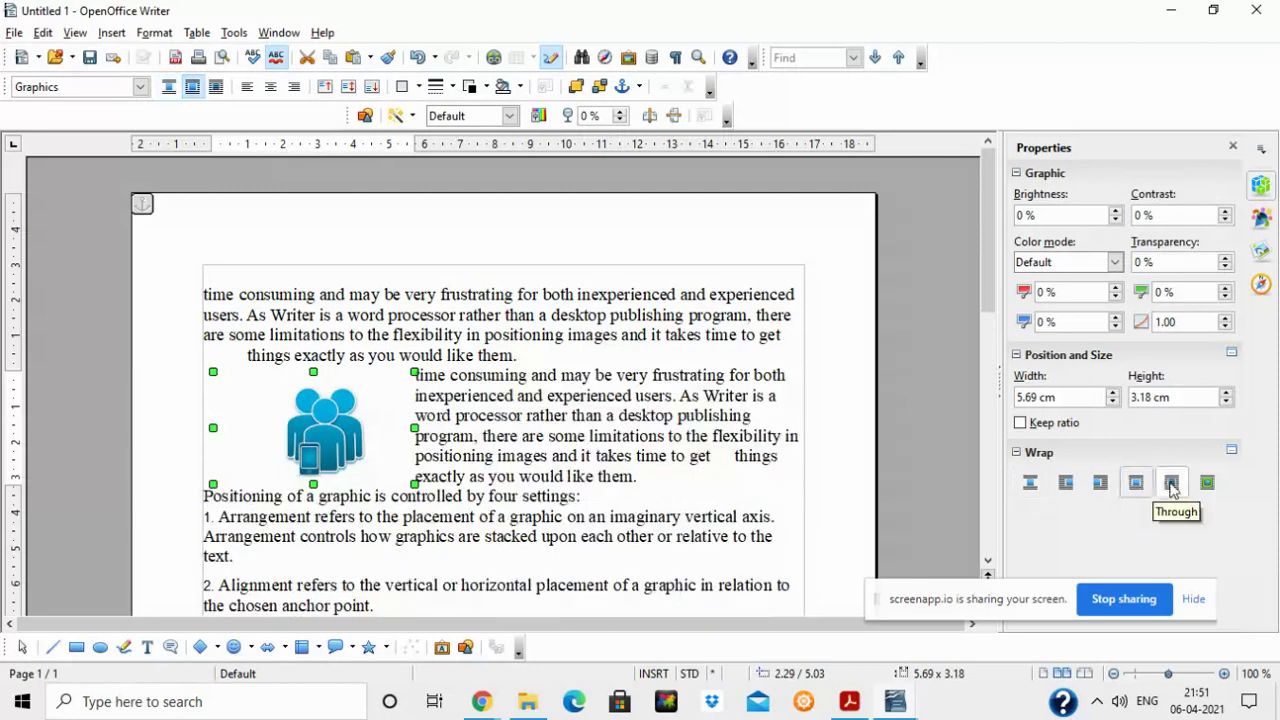
{"action": "left_click", "coordinate": [1172, 484]}
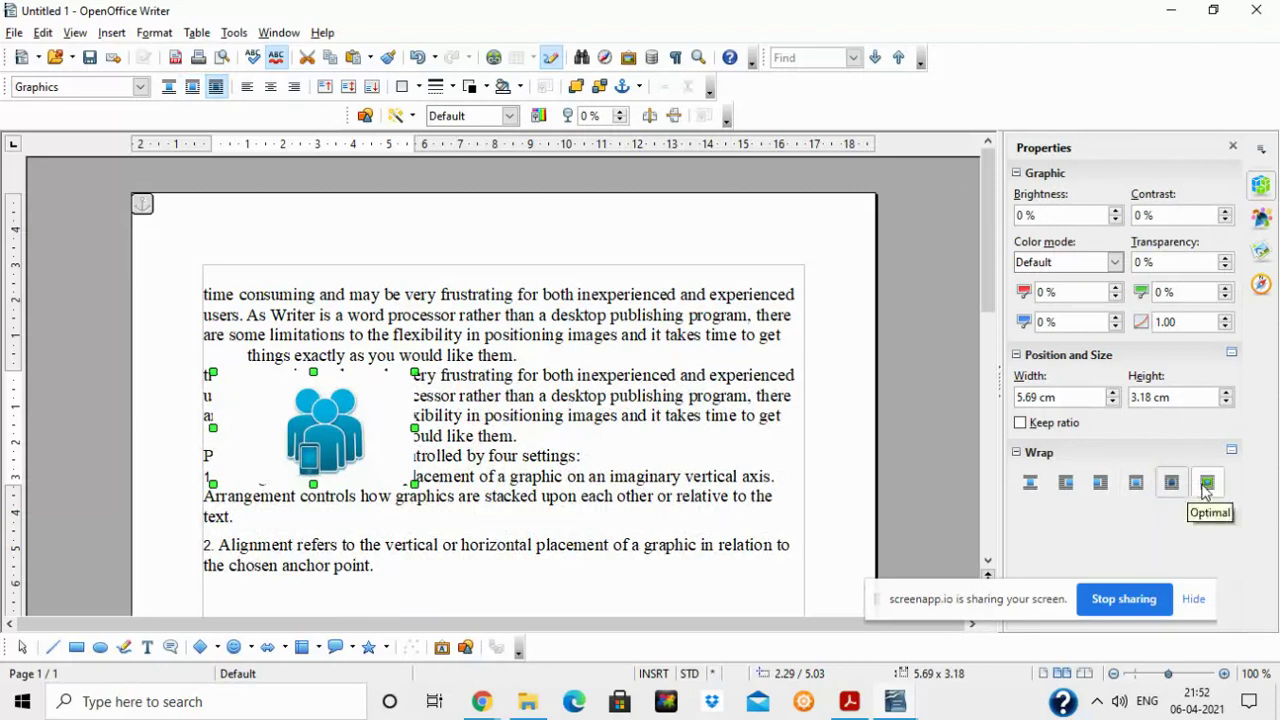
{"action": "left_click", "coordinate": [1206, 484]}
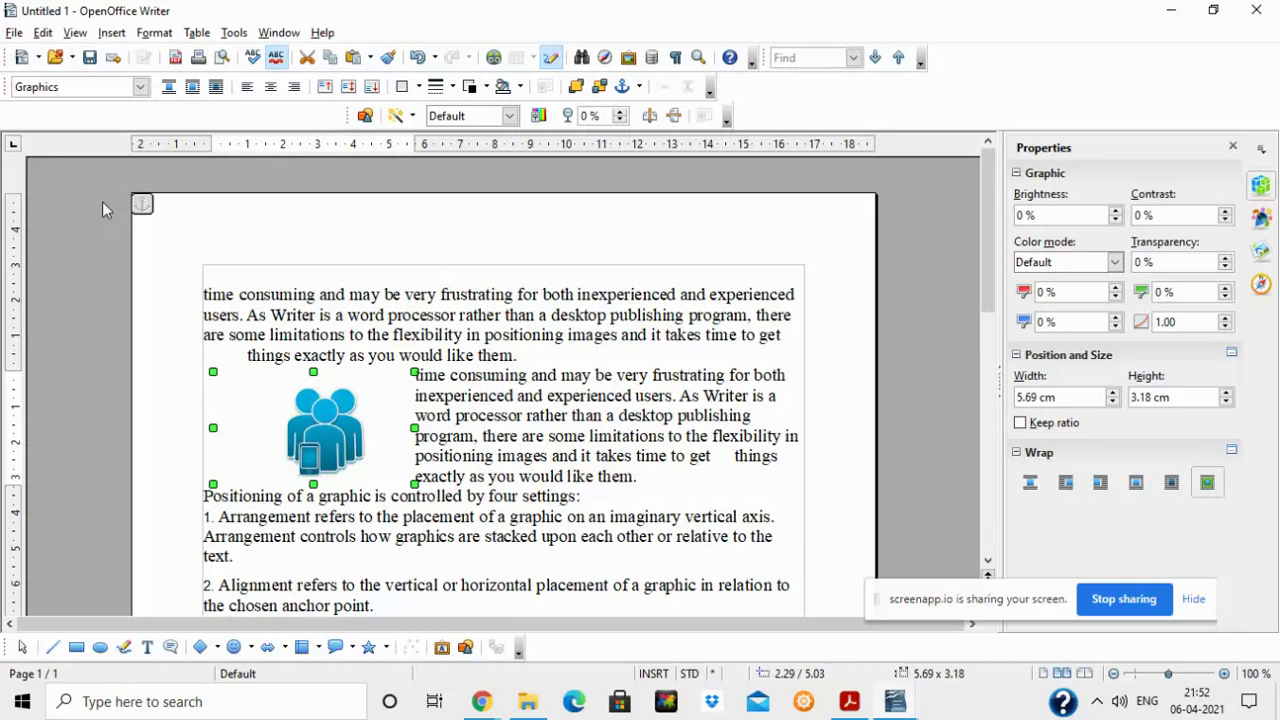
Try Wrap Off on the people picture, then return it to Page Wrap
{"action": "left_click", "coordinate": [151, 35]}
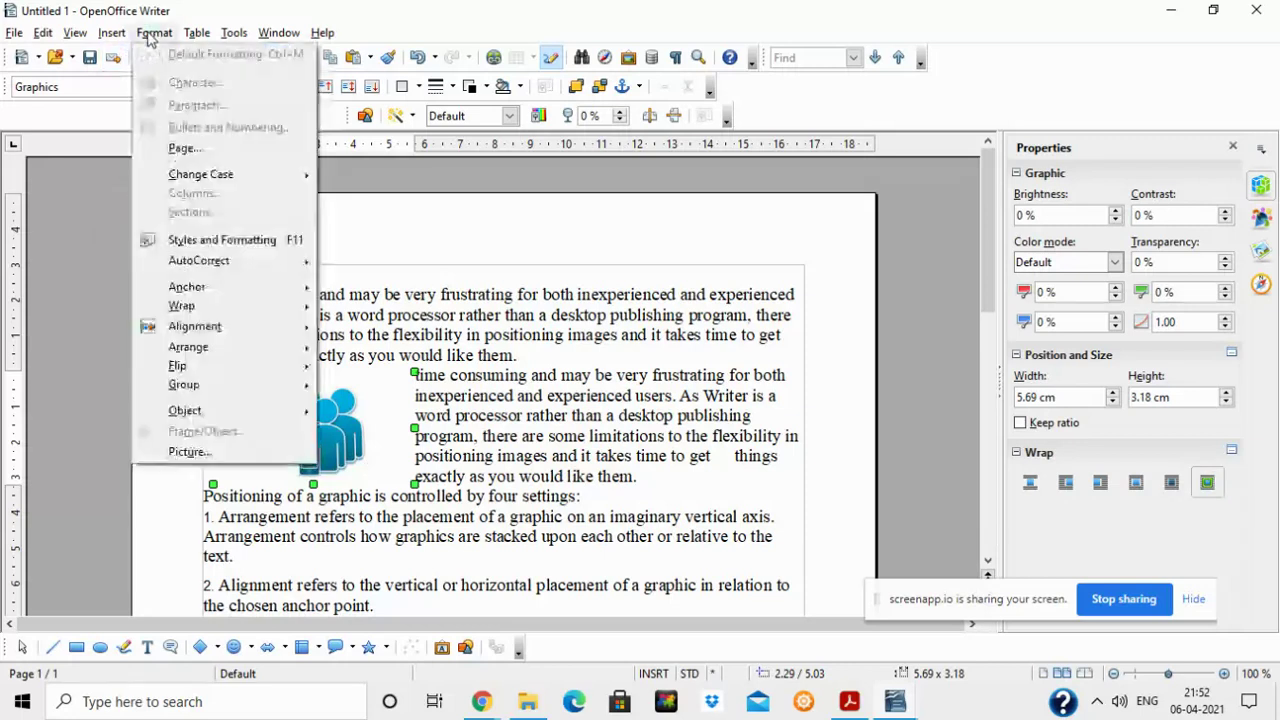
{"action": "mouse_move", "coordinate": [196, 307]}
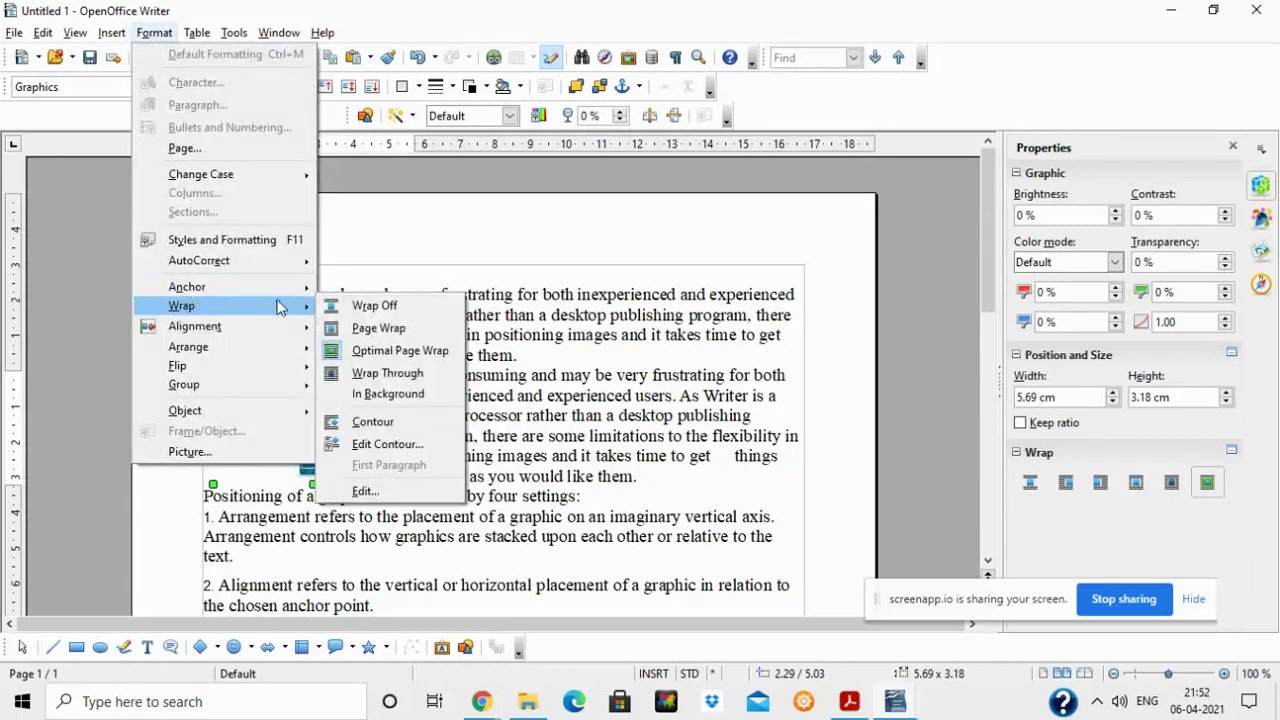
{"action": "left_click", "coordinate": [360, 307]}
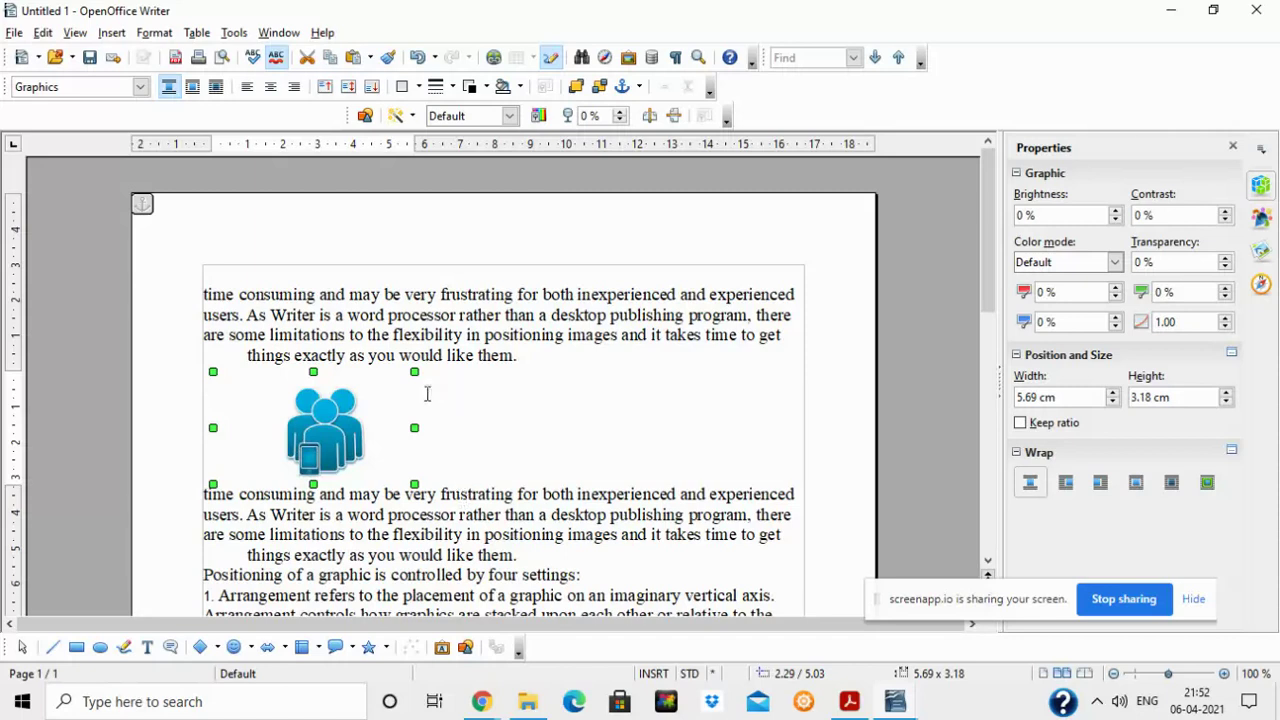
{"action": "left_click", "coordinate": [150, 30]}
{"action": "left_click", "coordinate": [151, 32]}
{"action": "left_click", "coordinate": [153, 36]}
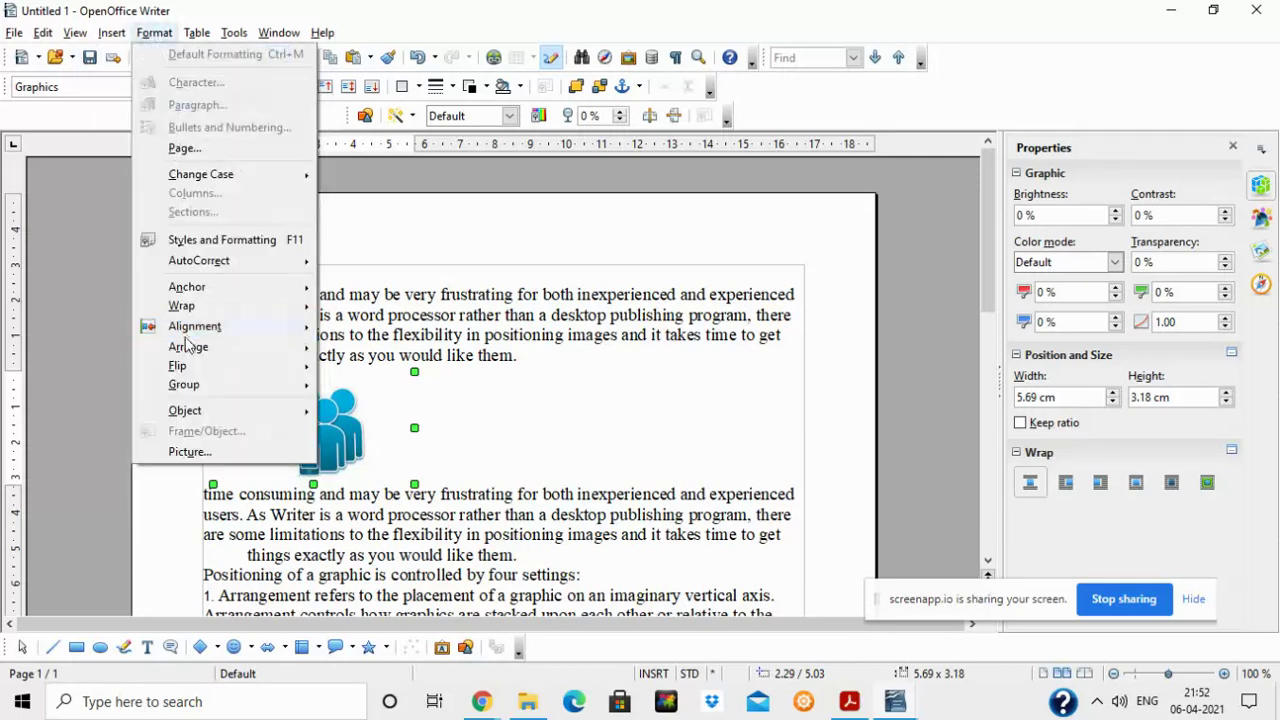
{"action": "mouse_move", "coordinate": [223, 307]}
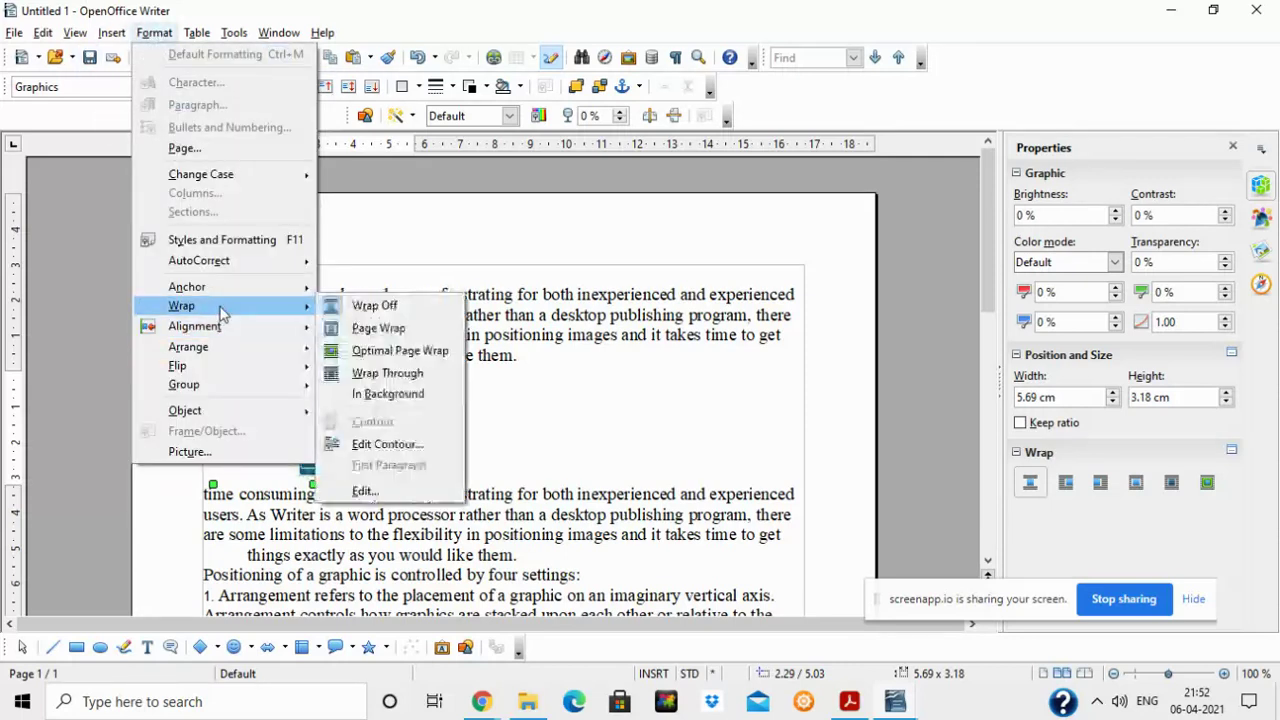
{"action": "left_click", "coordinate": [378, 336]}
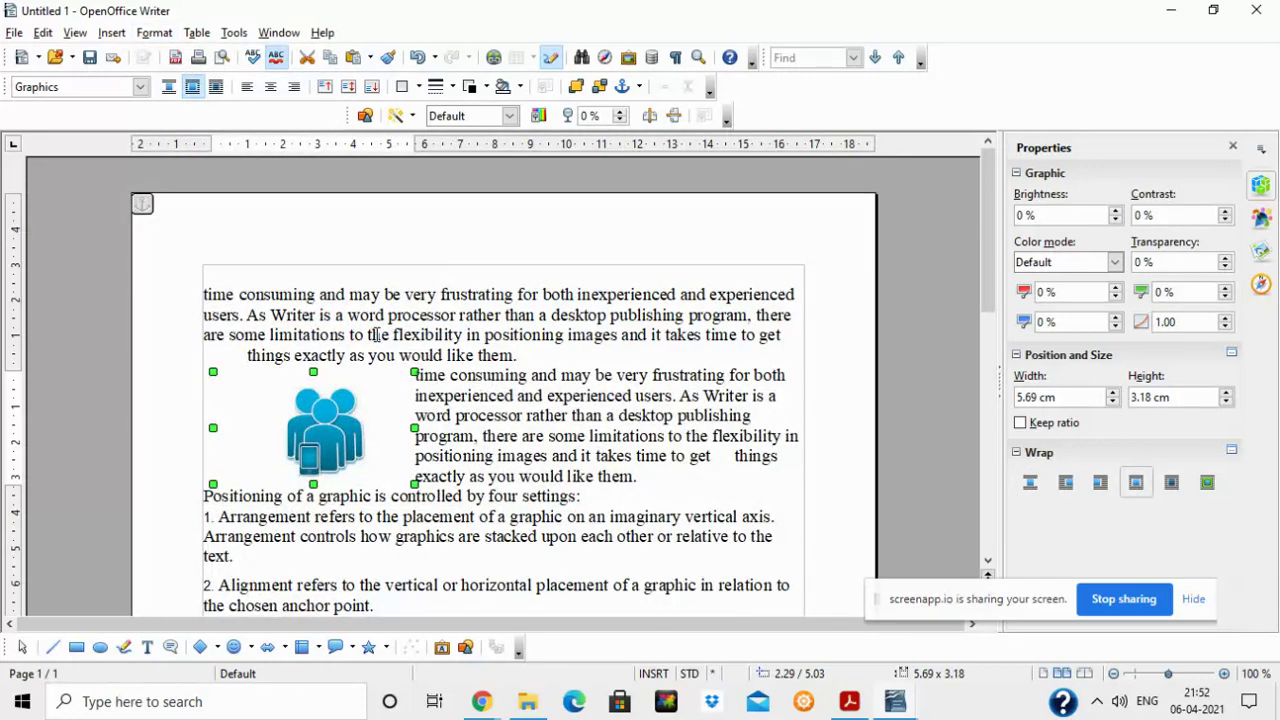
Set the people picture's text wrapping to Optimal Page Wrap
{"action": "left_click", "coordinate": [152, 34]}
{"action": "mouse_move", "coordinate": [186, 305]}
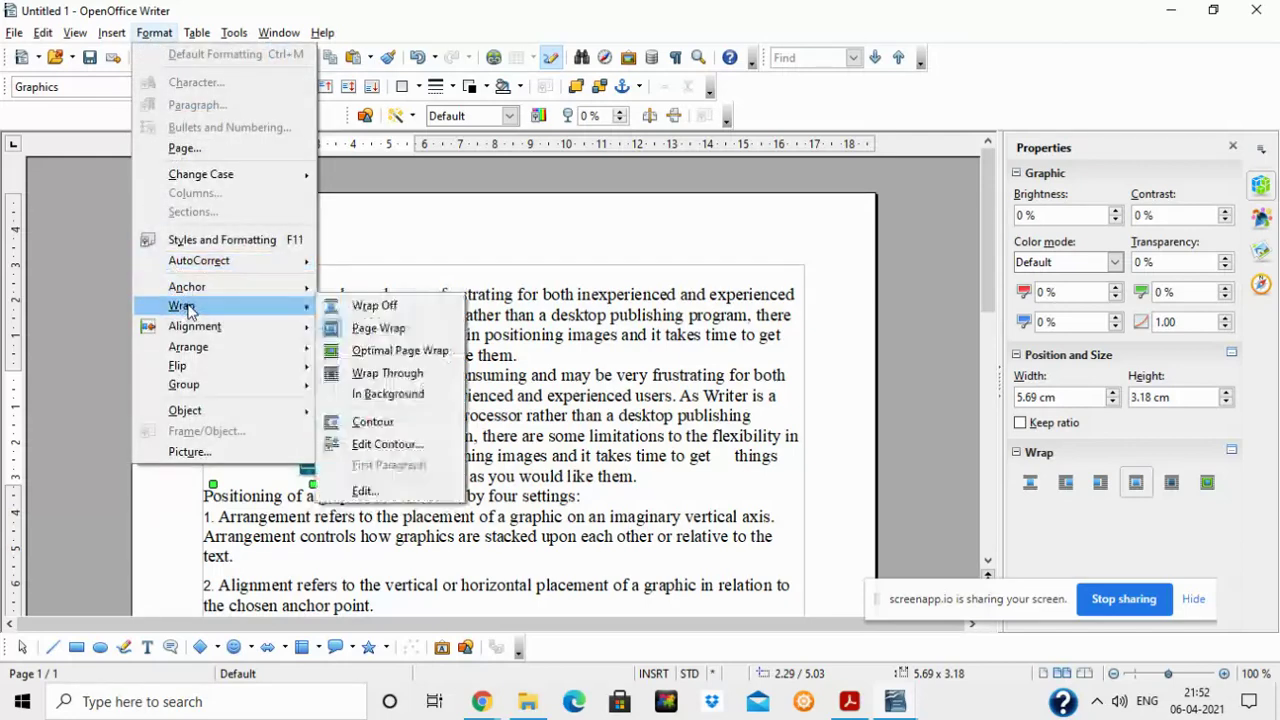
{"action": "left_click", "coordinate": [437, 358]}
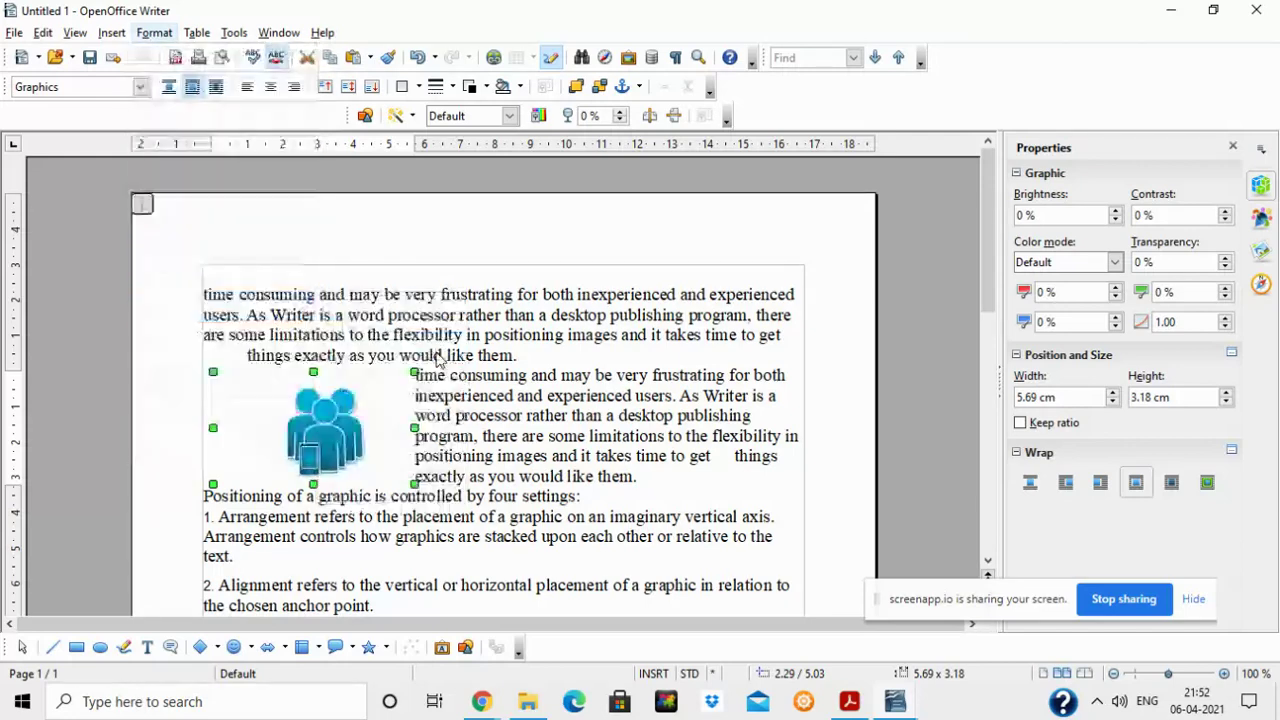
Try placing the people picture in the background behind the text, then undo that wrap change
{"action": "left_click", "coordinate": [154, 35]}
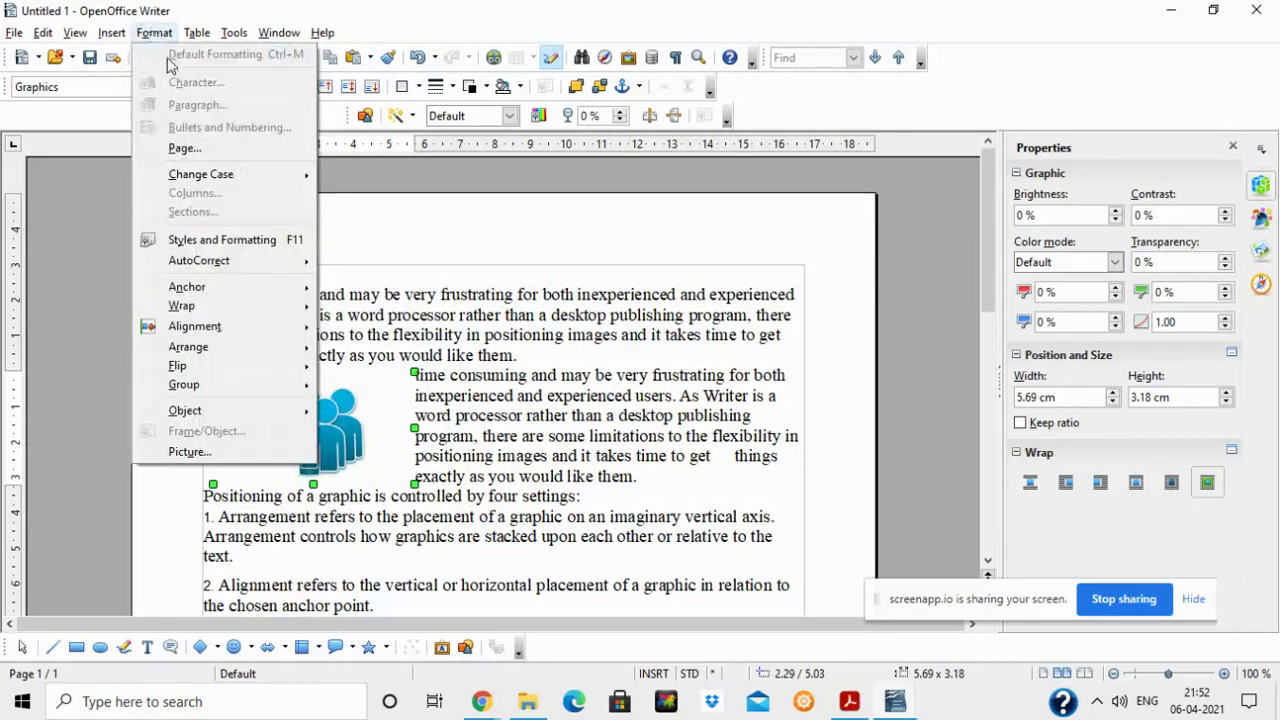
{"action": "mouse_move", "coordinate": [213, 310]}
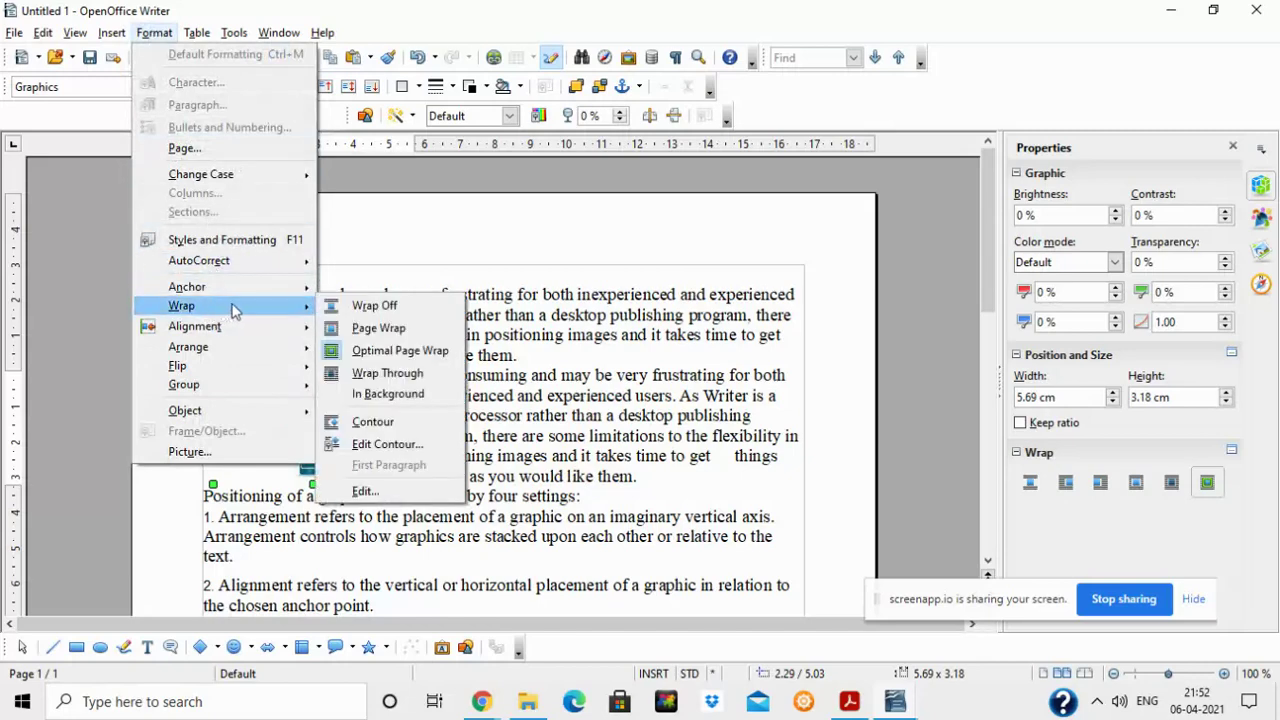
{"action": "left_click", "coordinate": [374, 393]}
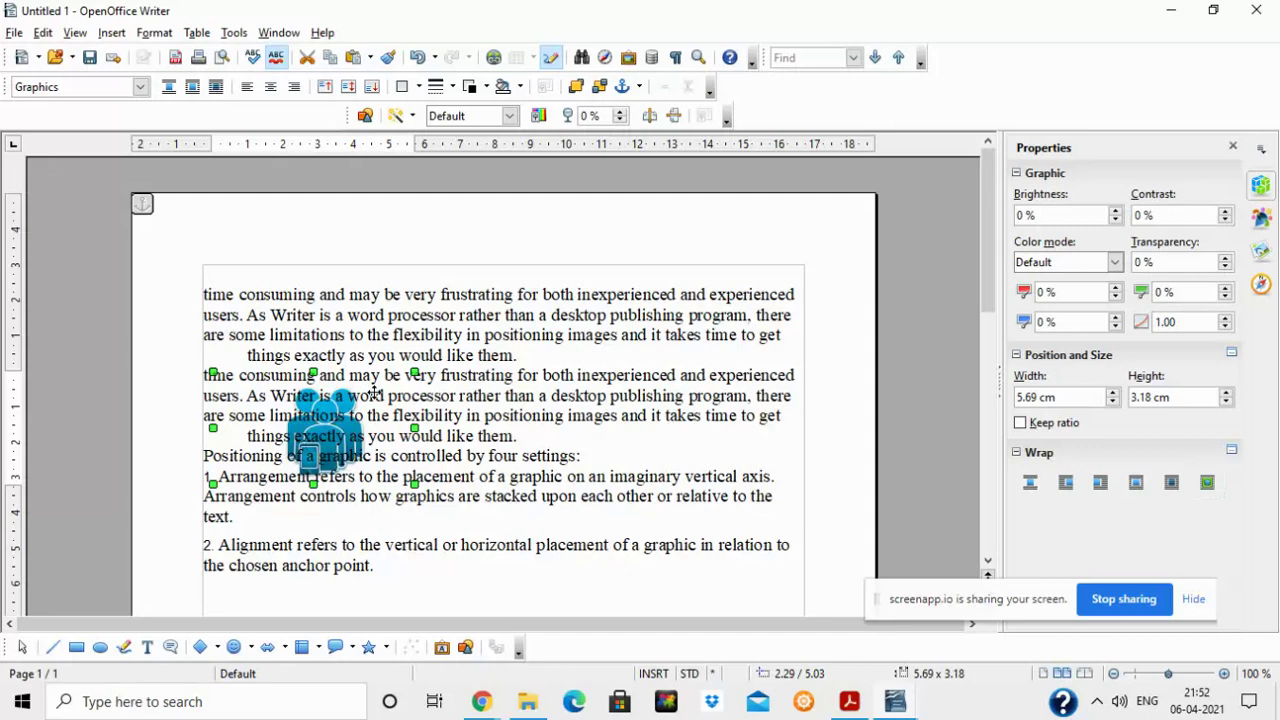
{"action": "left_click", "coordinate": [590, 480]}
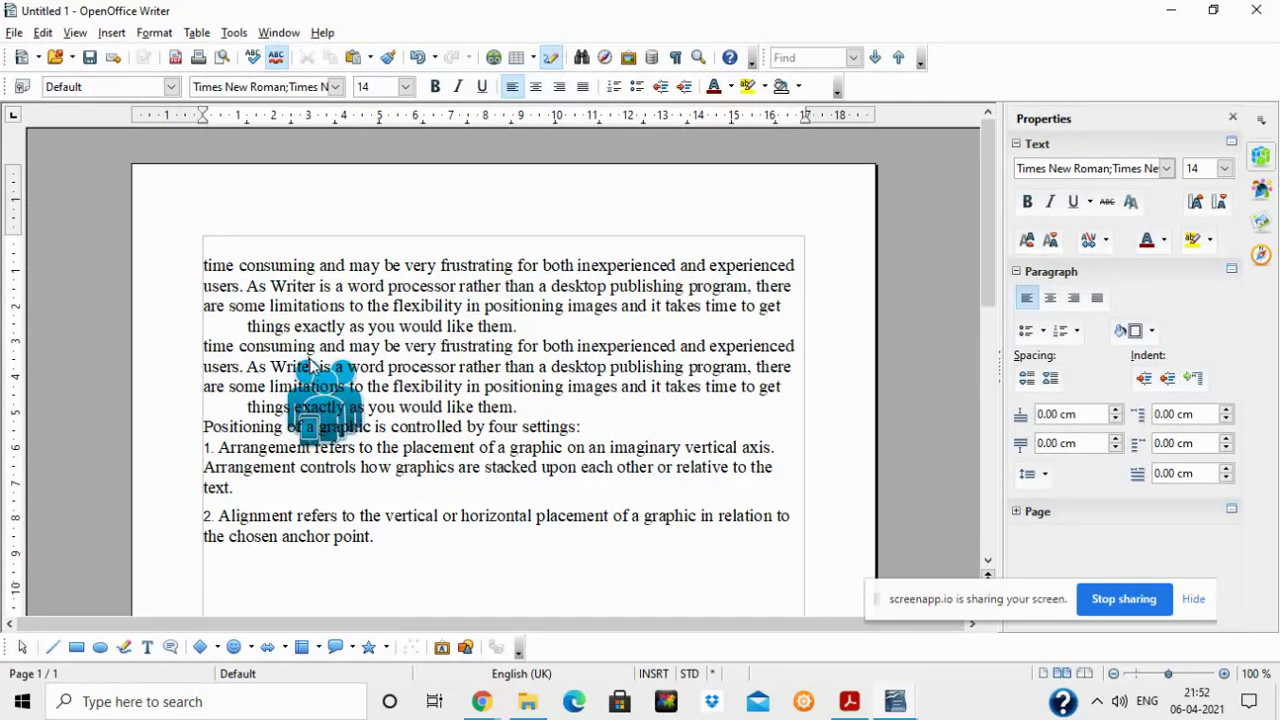
{"action": "key", "text": "ctrl+z"}
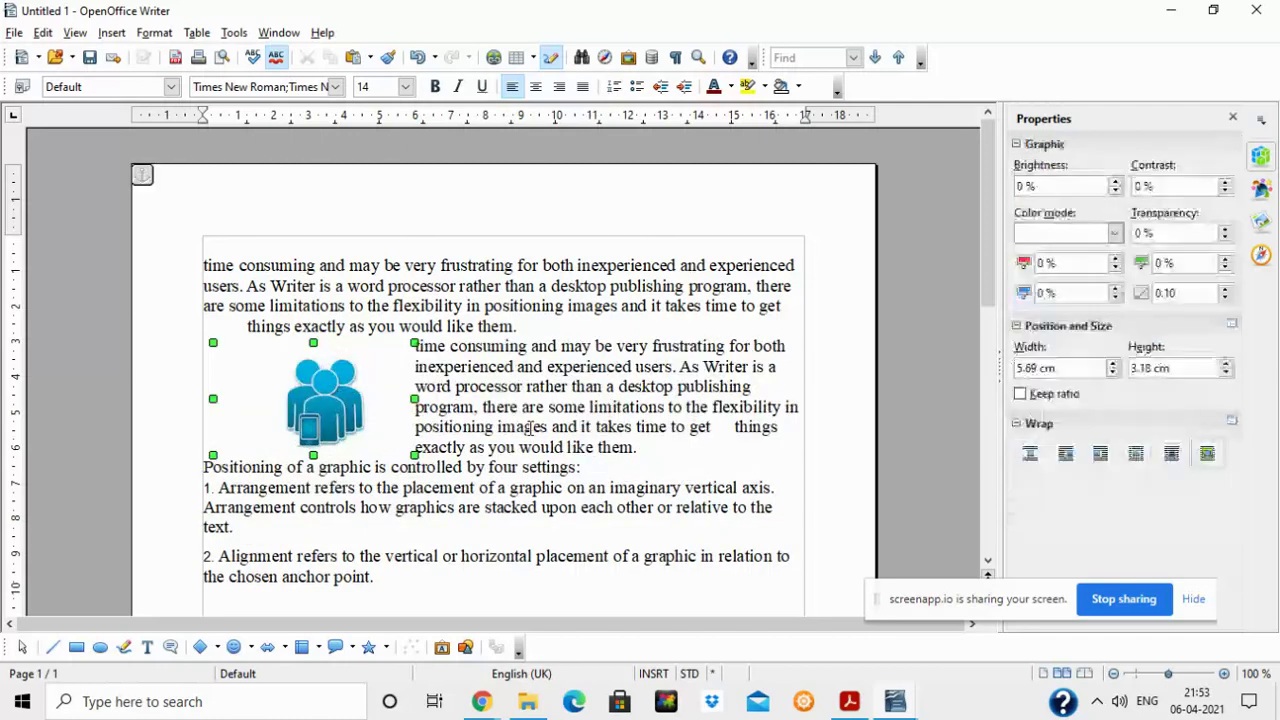
Change the people picture's anchor to To Paragraph
{"action": "left_click", "coordinate": [152, 32]}
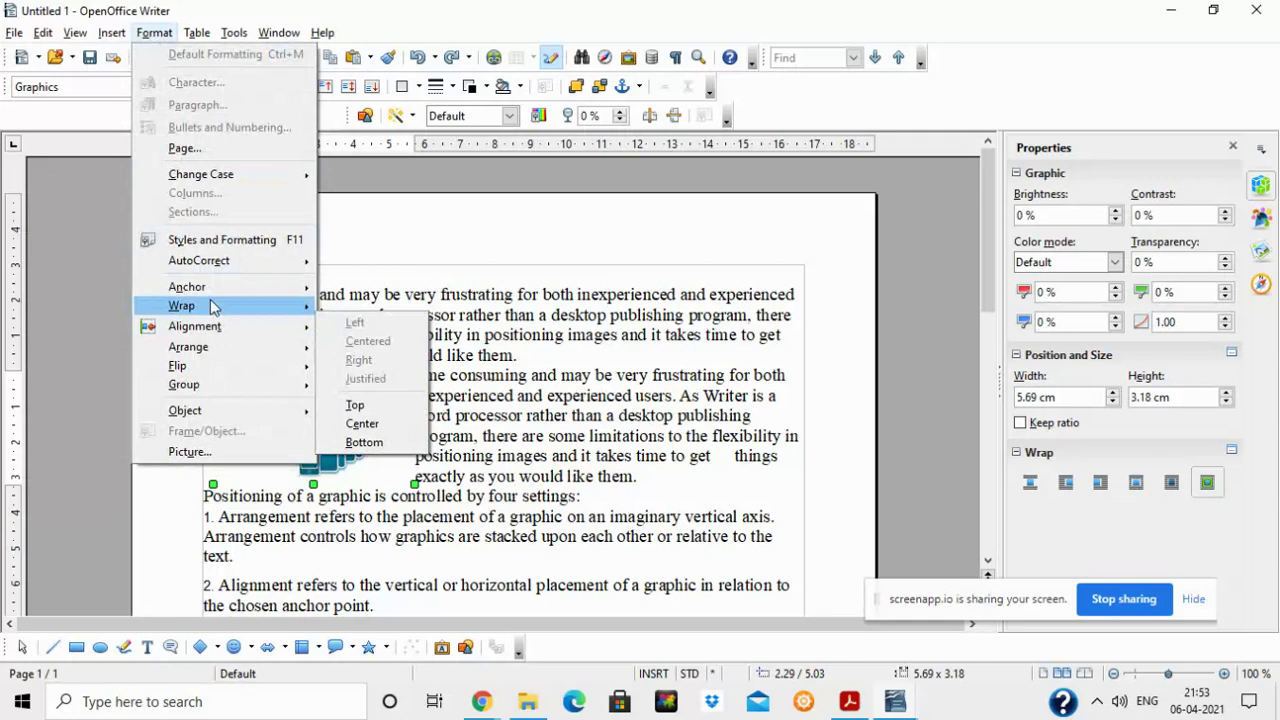
{"action": "mouse_move", "coordinate": [229, 287]}
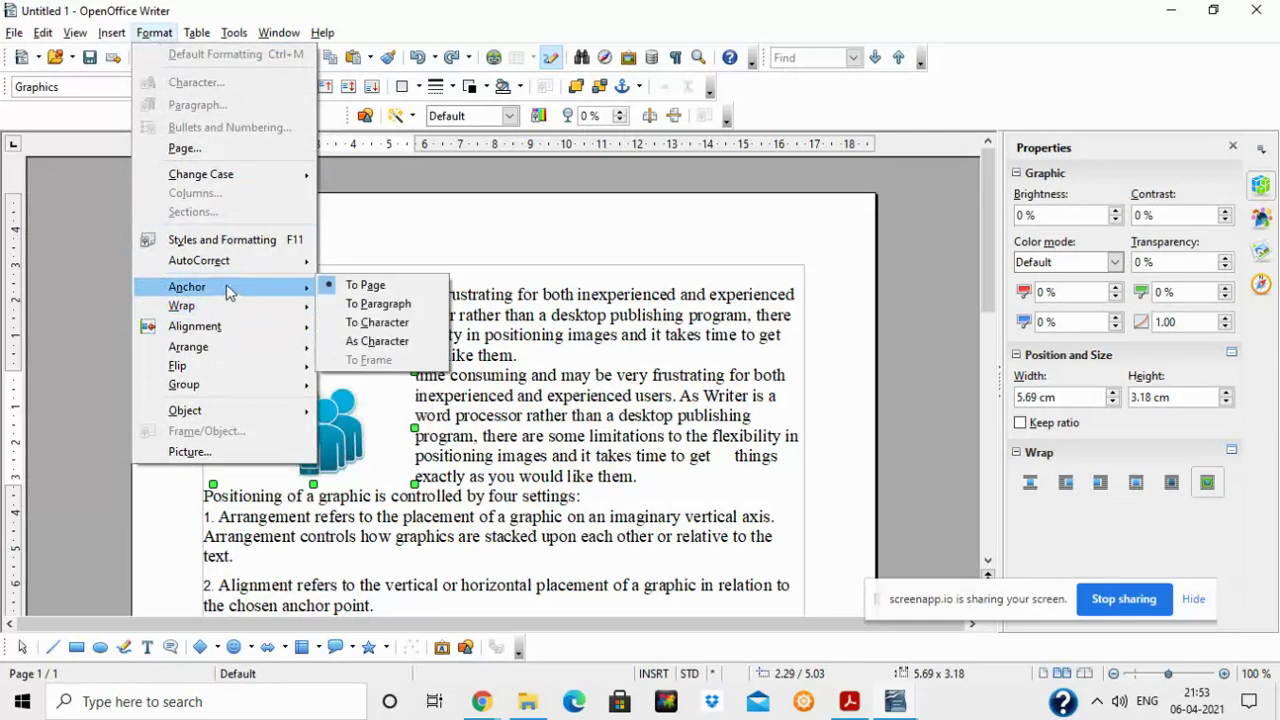
{"action": "left_click", "coordinate": [344, 306]}
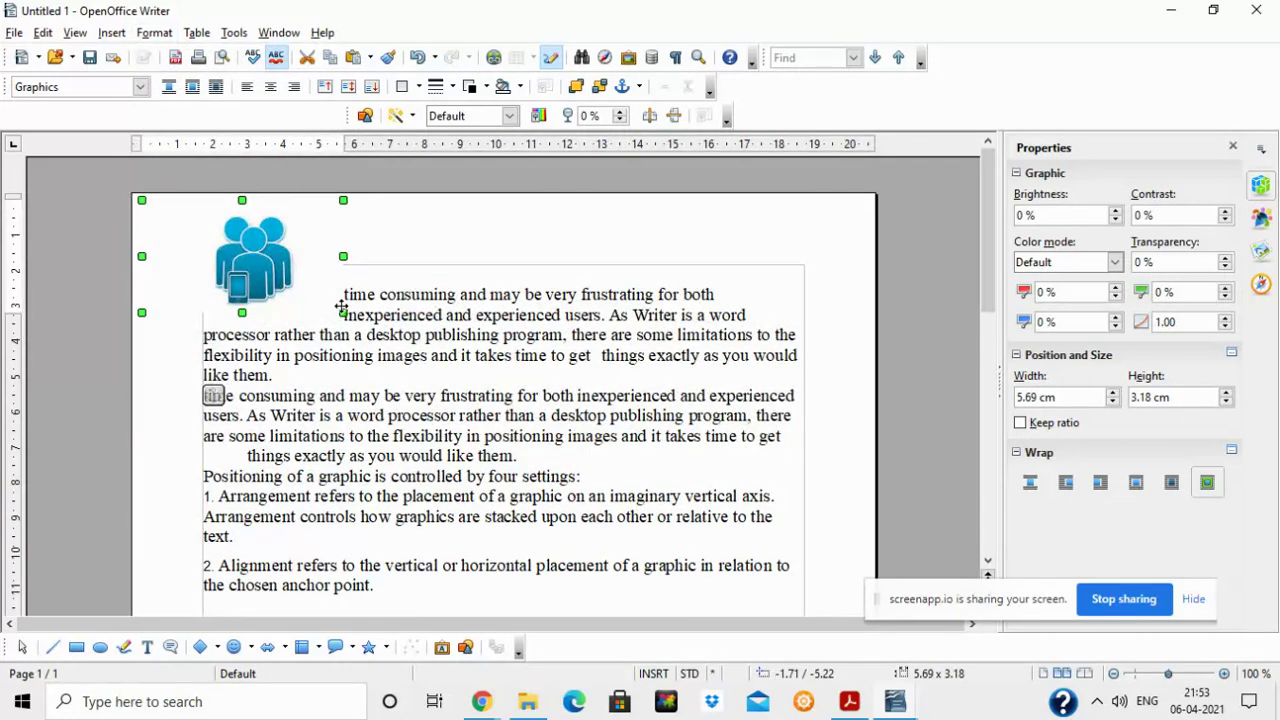
Move the people picture down beside the second paragraph and resize its width to about 6.88 cm
{"action": "left_click", "coordinate": [241, 272]}
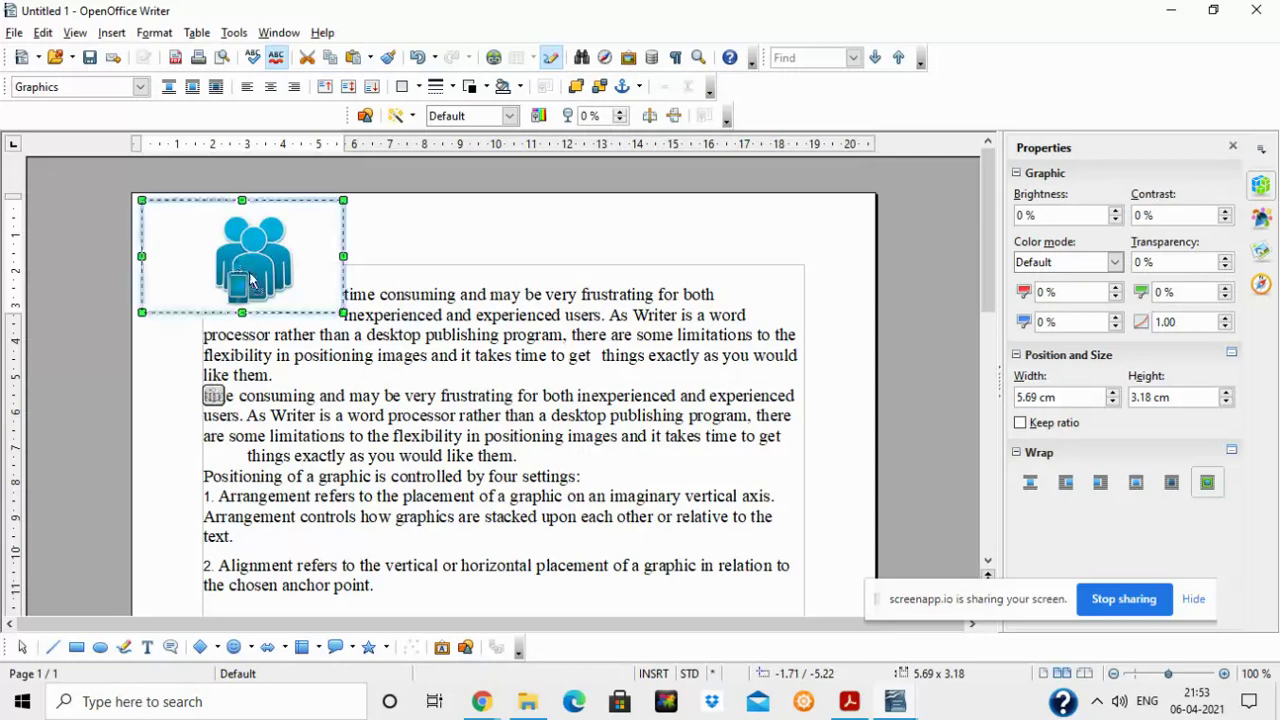
{"action": "left_click_drag", "start_coordinate": [321, 381], "coordinate": [320, 376]}
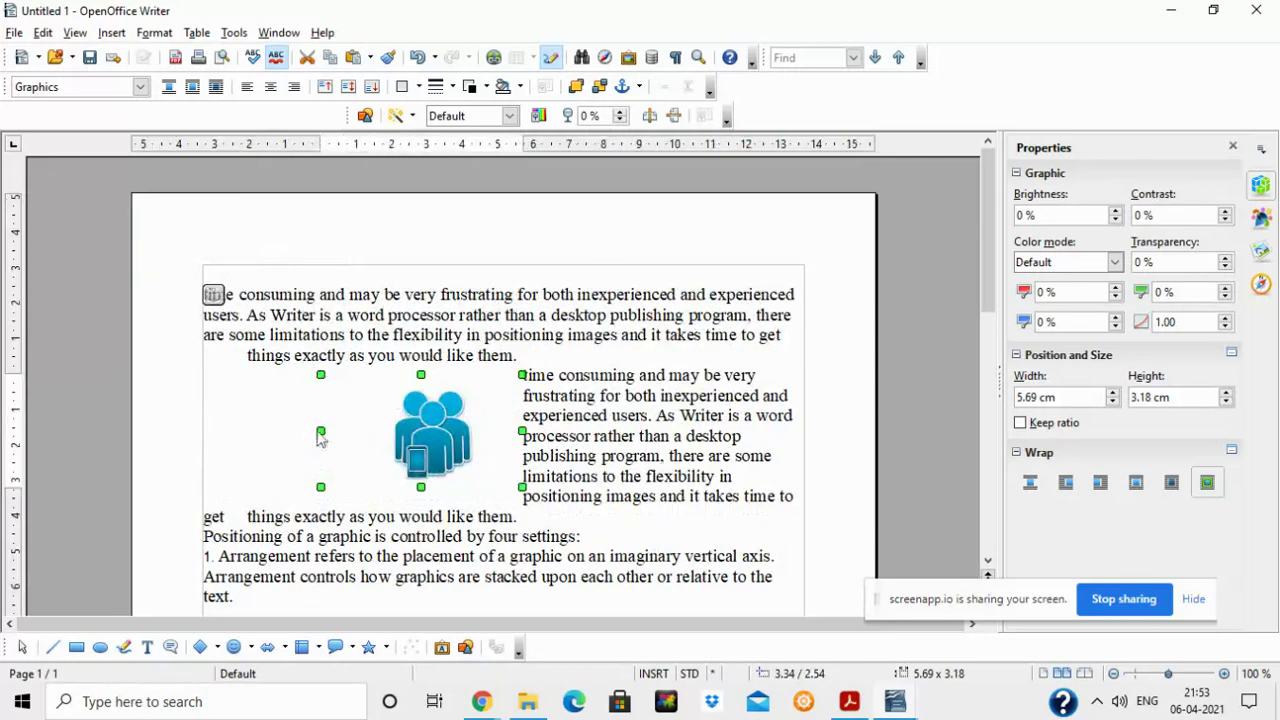
{"action": "left_click_drag", "start_coordinate": [318, 430], "coordinate": [236, 431]}
{"action": "left_click_drag", "start_coordinate": [521, 430], "coordinate": [479, 430]}
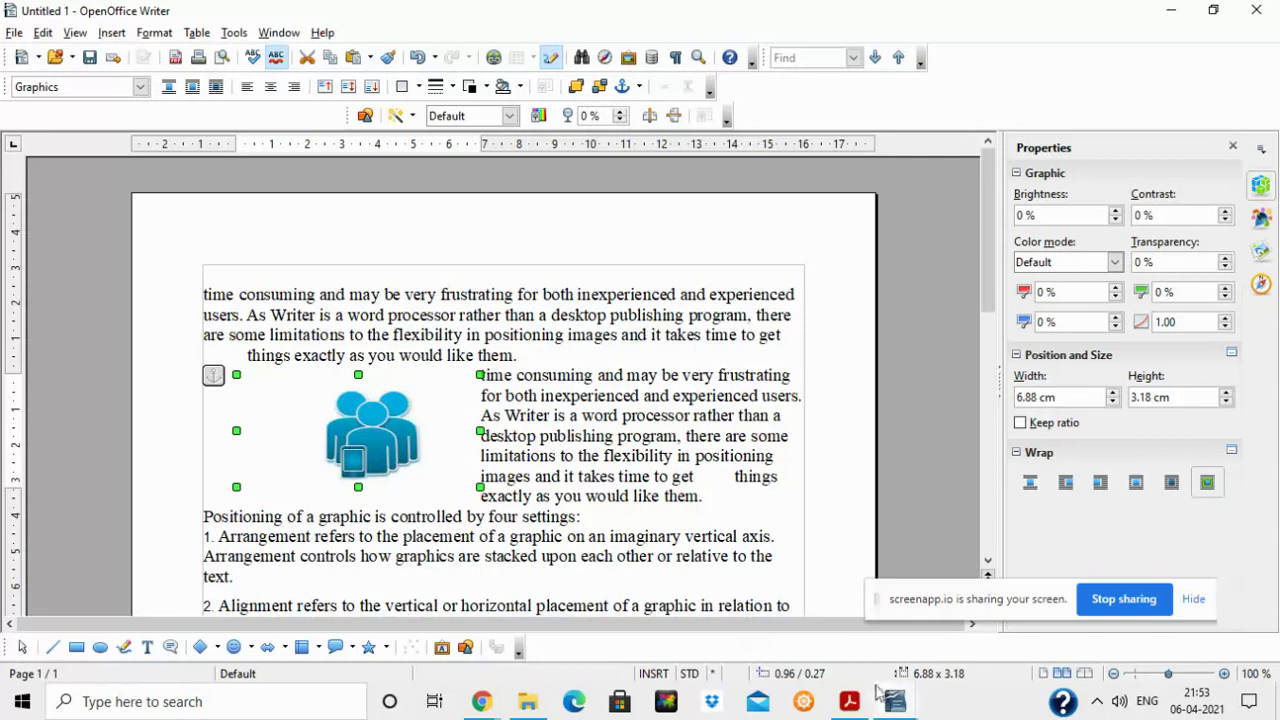
Switch to the try.odt document and return to its Session 2 topics list
{"action": "mouse_move", "coordinate": [893, 705]}
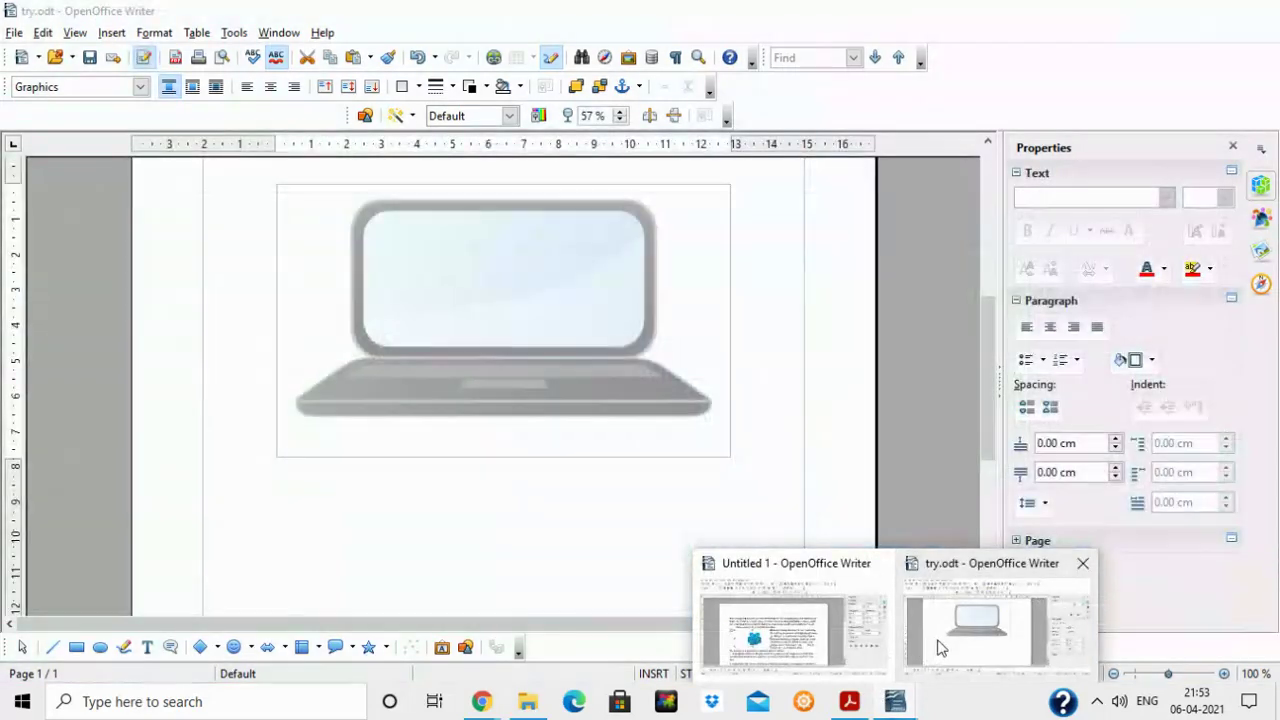
{"action": "left_click", "coordinate": [940, 640]}
{"action": "left_click_drag", "start_coordinate": [991, 457], "coordinate": [978, 296]}
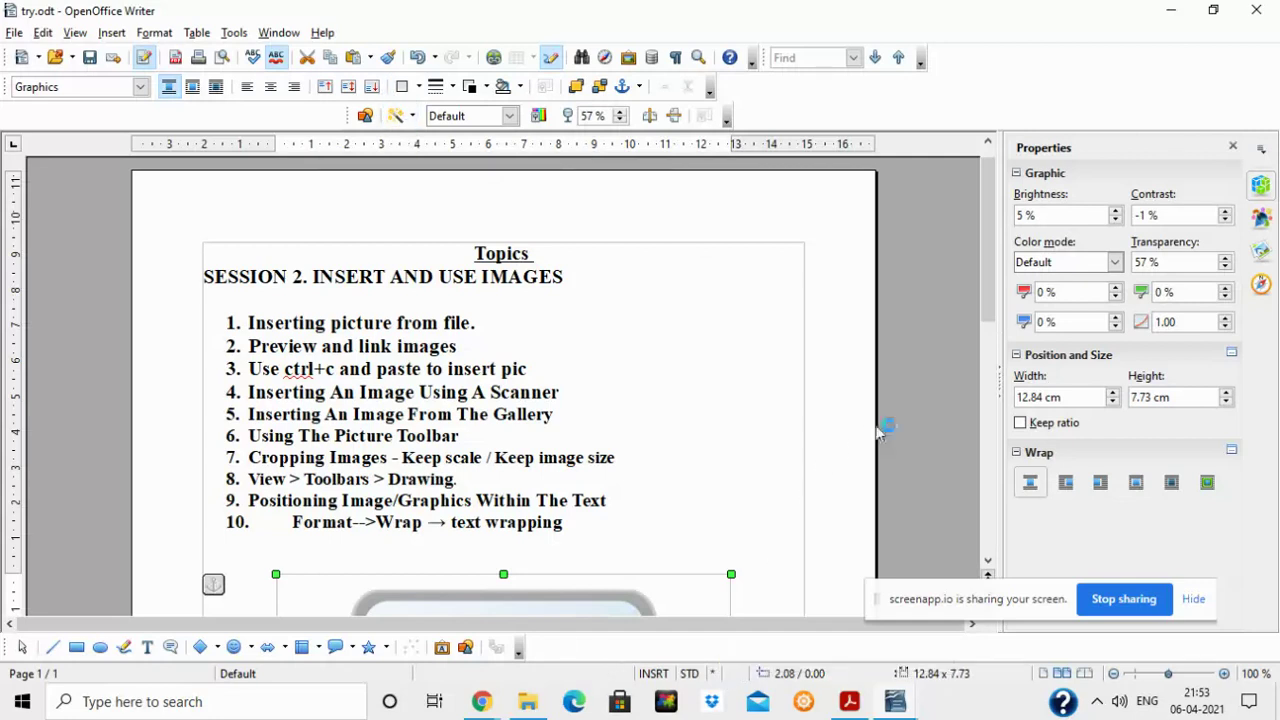
{"action": "left_click", "coordinate": [904, 705]}
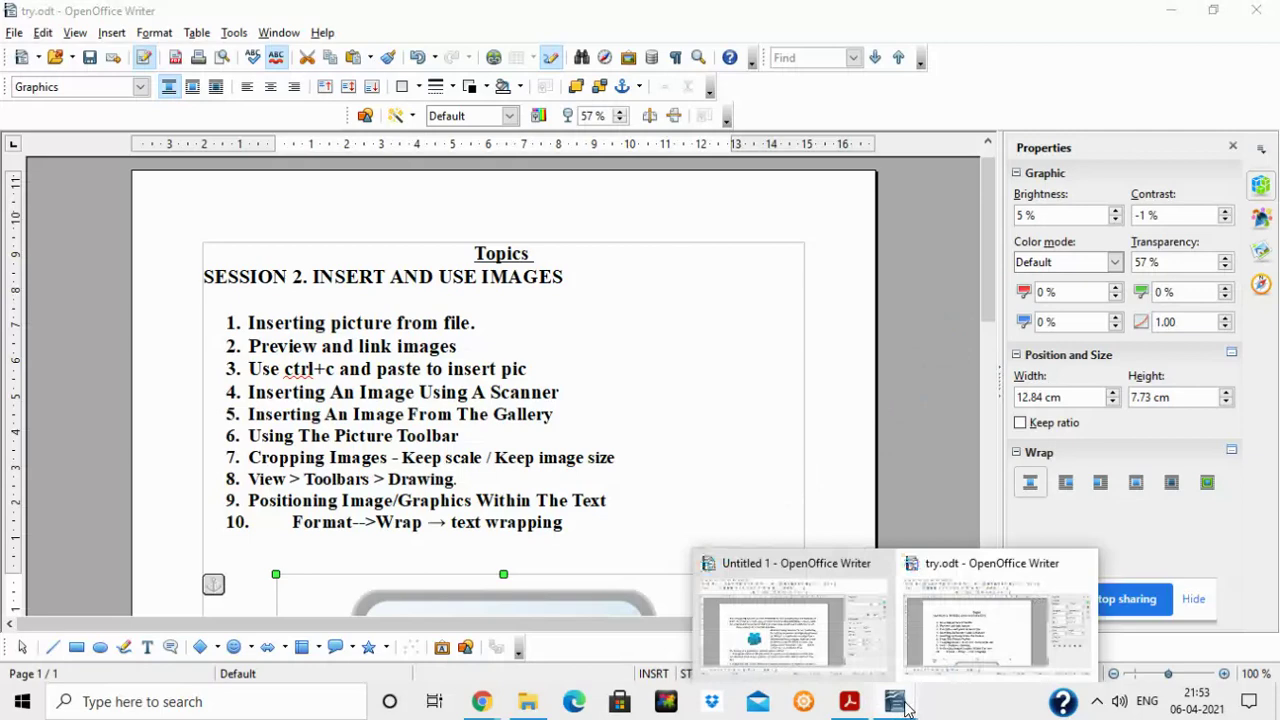
{"action": "right_click", "coordinate": [663, 503]}
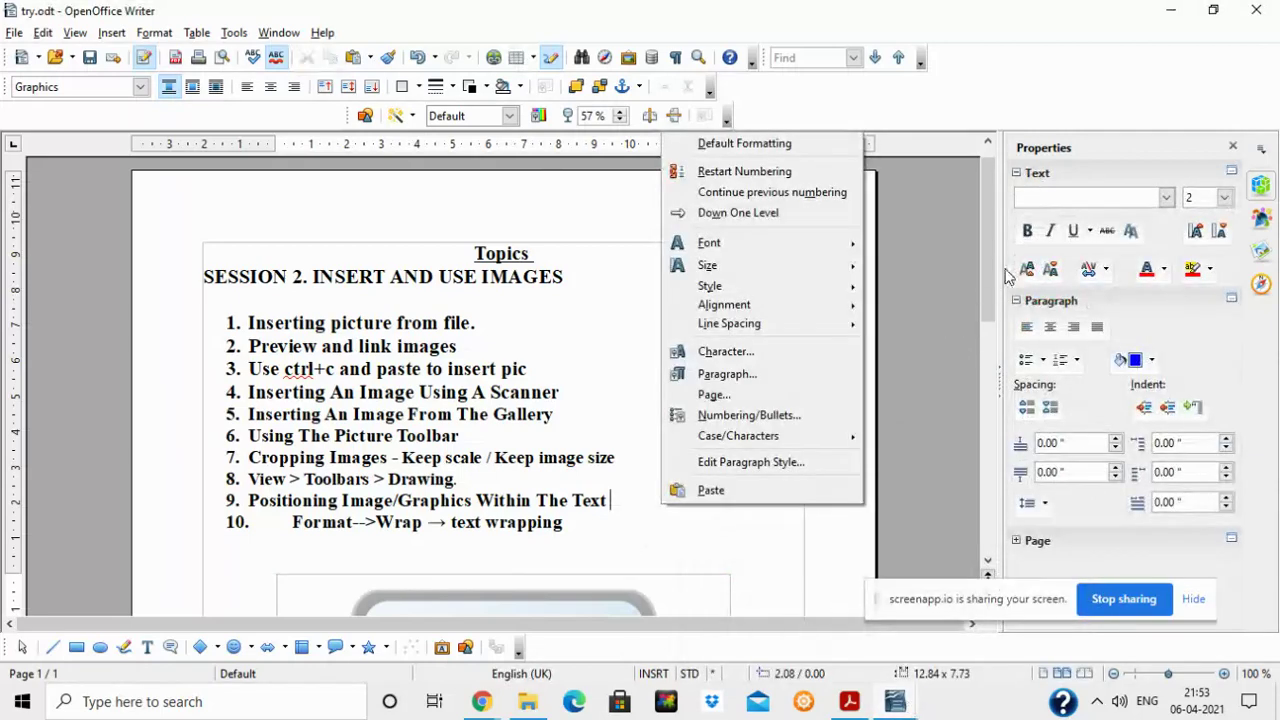
{"action": "left_click", "coordinate": [995, 280]}
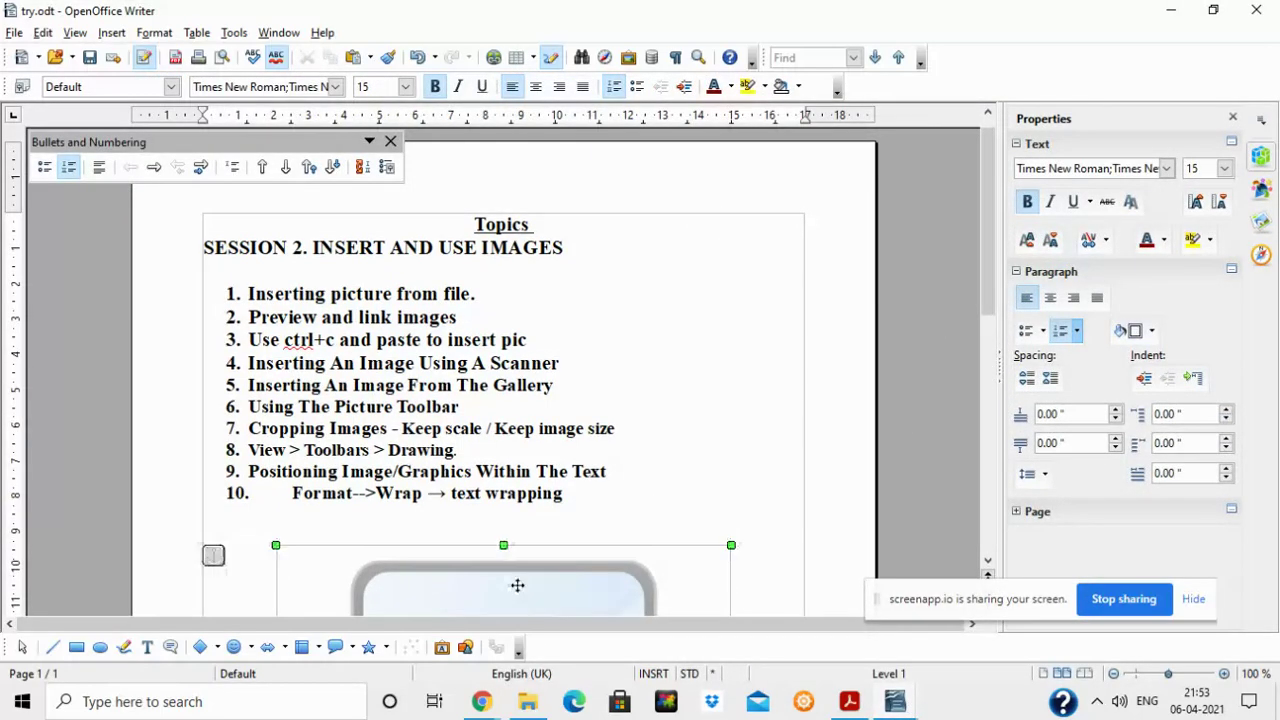
Delete the laptop picture below the topics list
{"action": "left_click", "coordinate": [517, 584]}
{"action": "key", "text": "Delete"}
{"action": "left_click", "coordinate": [278, 262]}
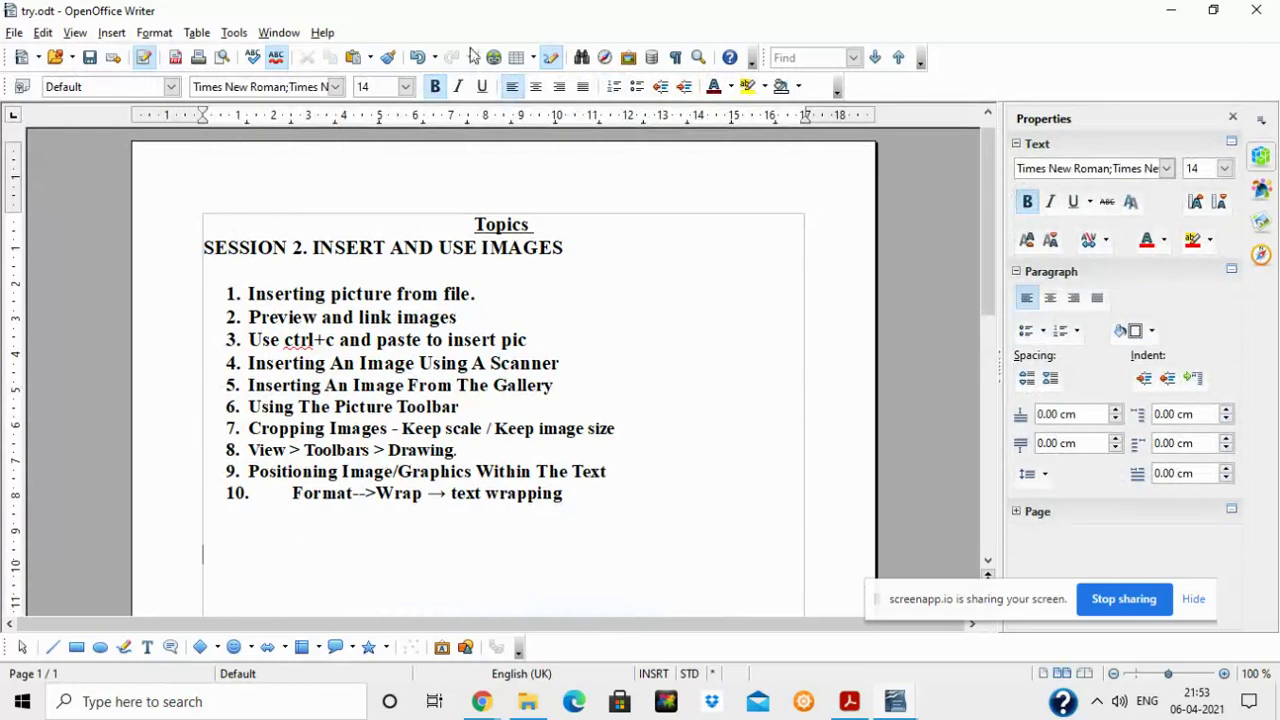
Insert the green gear picture from the Gallery's Diagrams theme into the try.odt document
{"action": "left_click", "coordinate": [629, 59]}
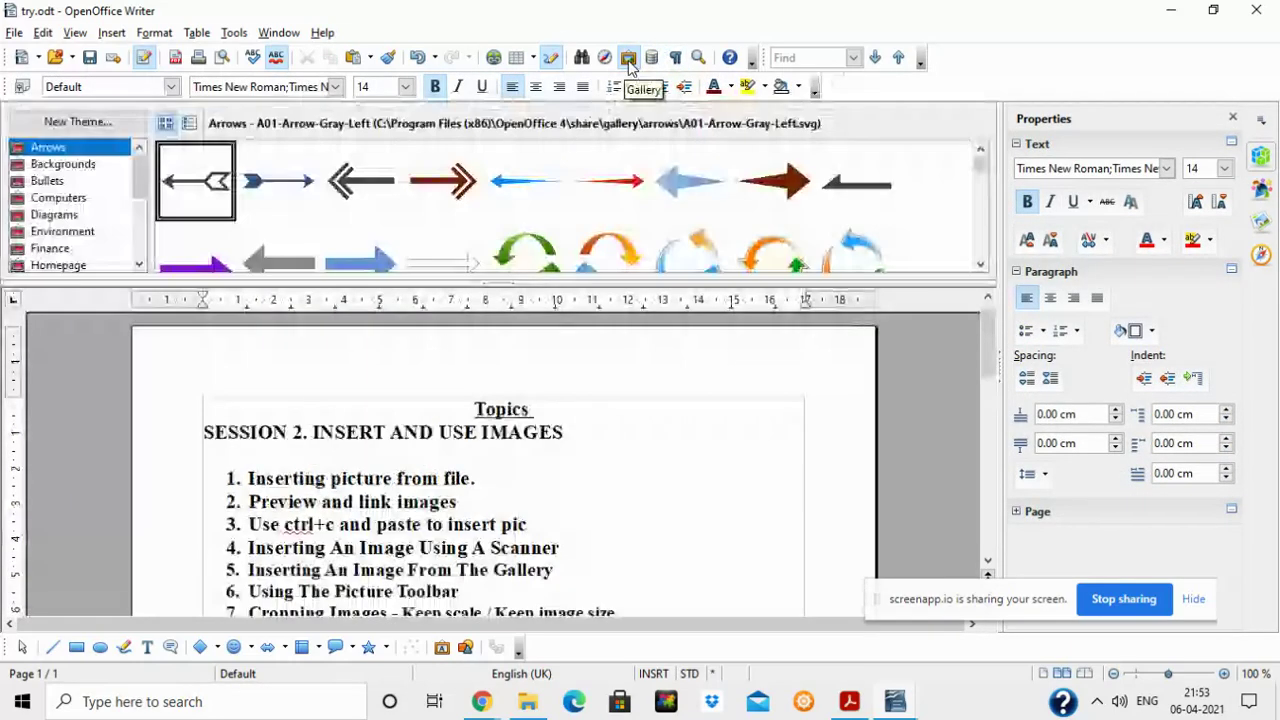
{"action": "left_click", "coordinate": [54, 216]}
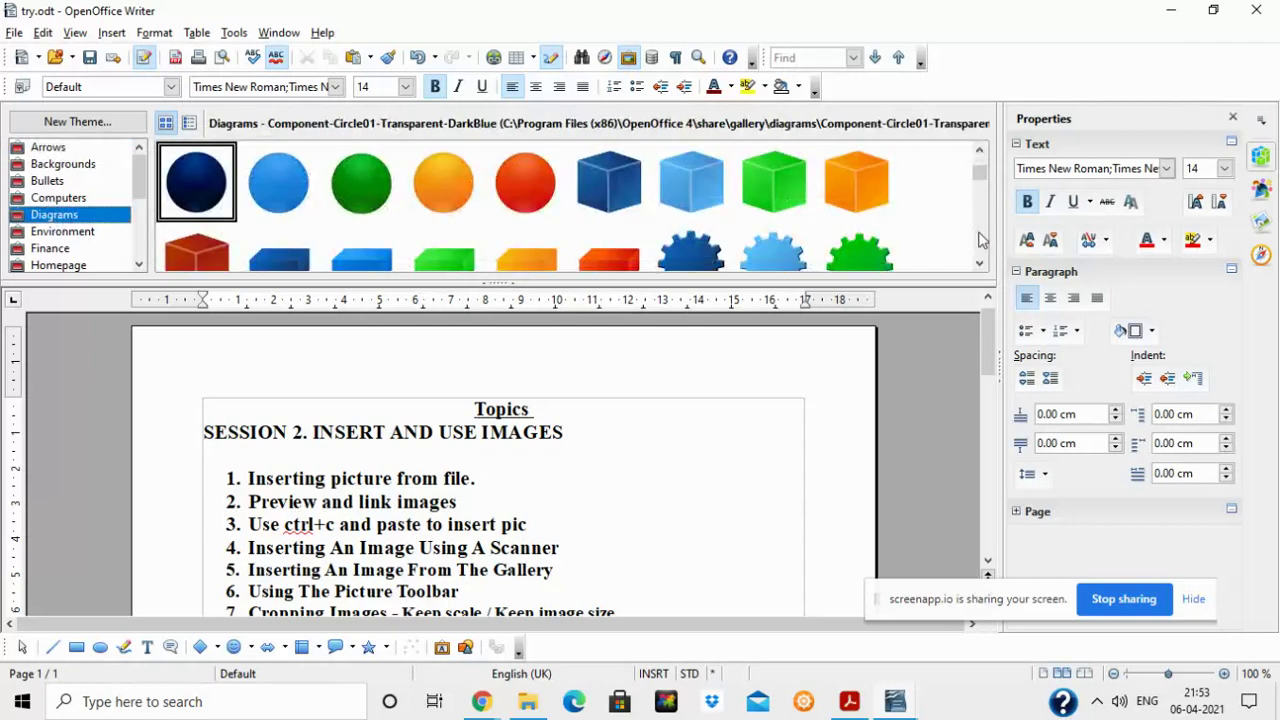
{"action": "scroll", "coordinate": [980, 240], "scroll_direction": "down", "scroll_amount": 1}
{"action": "left_click_drag", "start_coordinate": [839, 186], "coordinate": [724, 515]}
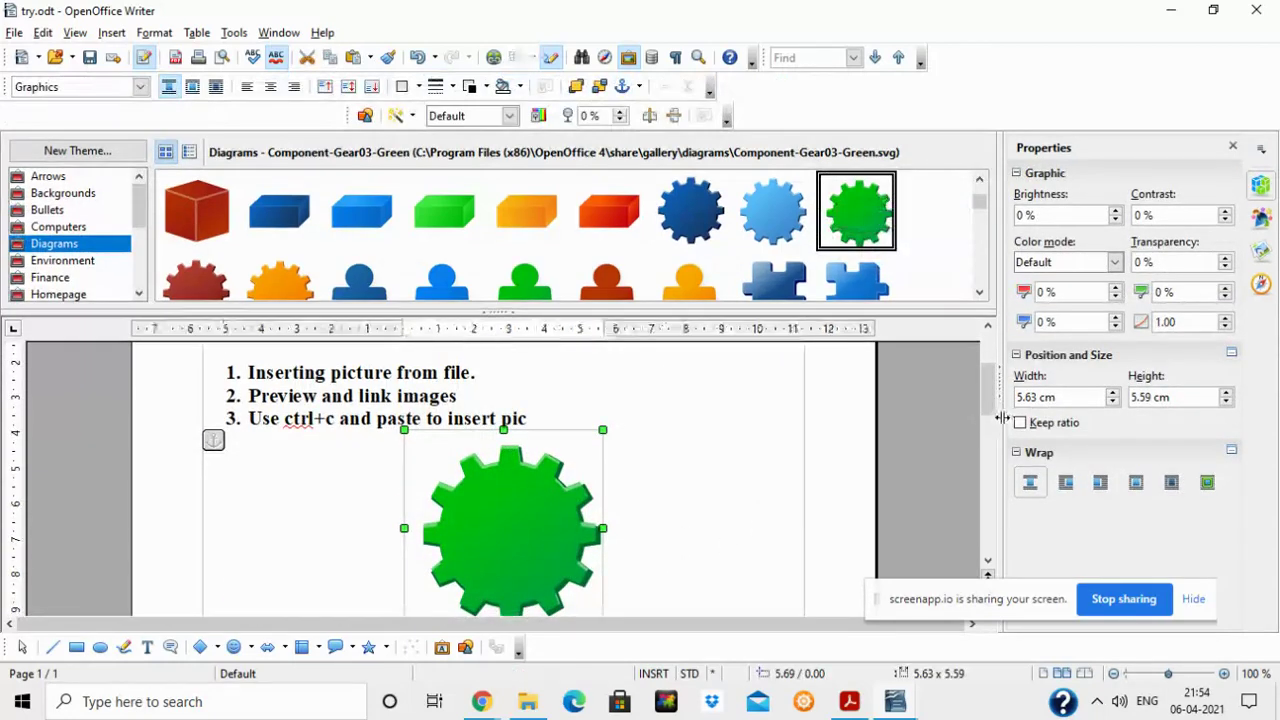
Move the green gear picture below the ten-item topics list and close the Gallery
{"action": "left_click_drag", "start_coordinate": [992, 418], "coordinate": [993, 447]}
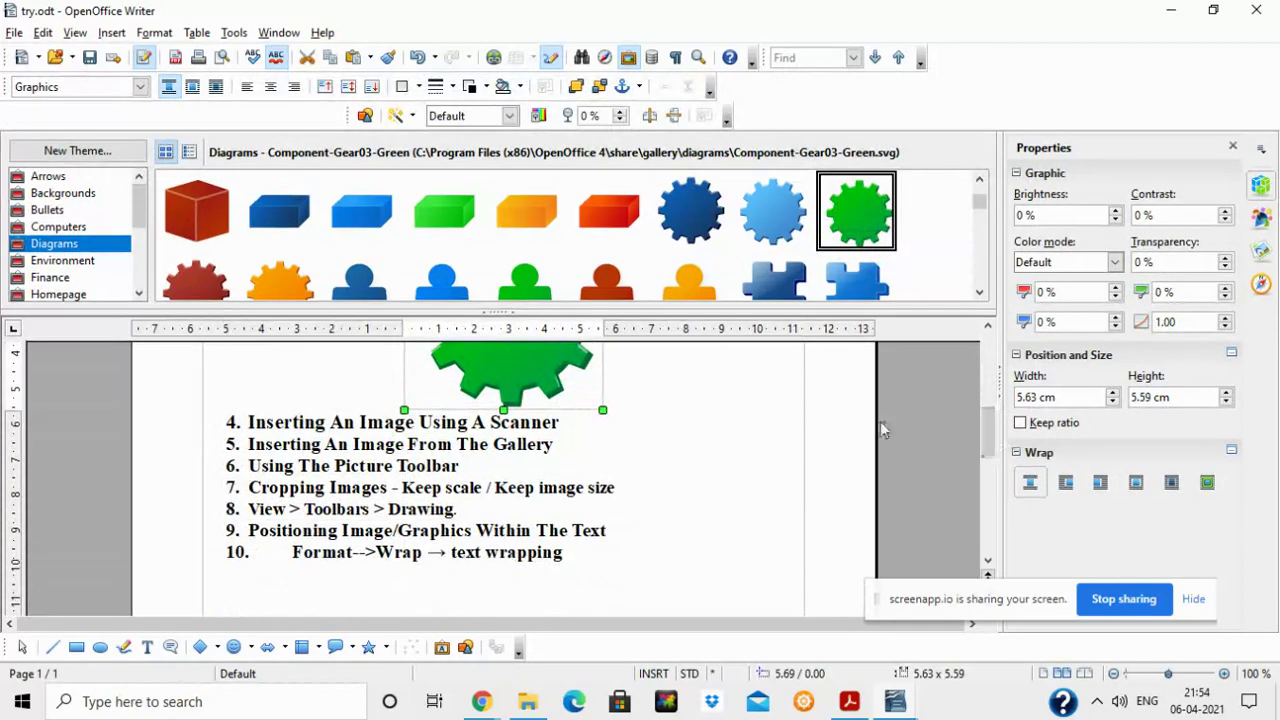
{"action": "left_click_drag", "start_coordinate": [503, 364], "coordinate": [500, 540]}
{"action": "scroll", "coordinate": [985, 495], "scroll_direction": "up", "scroll_amount": 2}
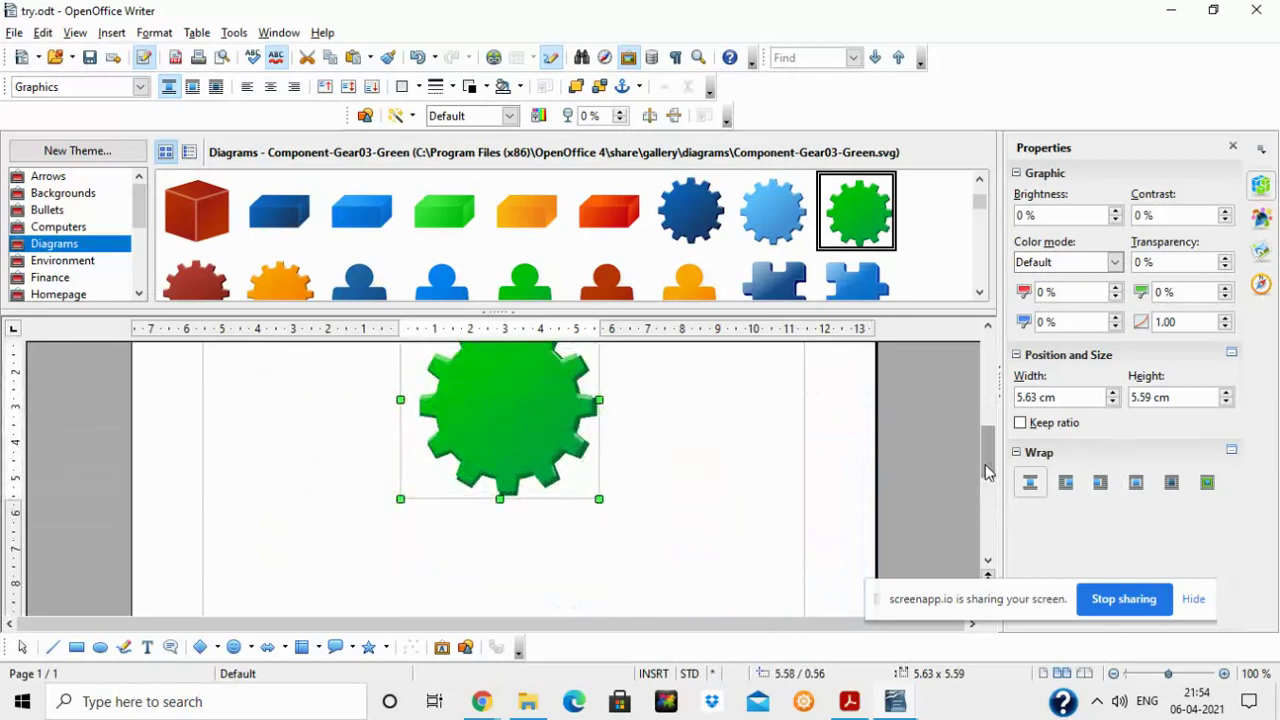
{"action": "left_click", "coordinate": [629, 58]}
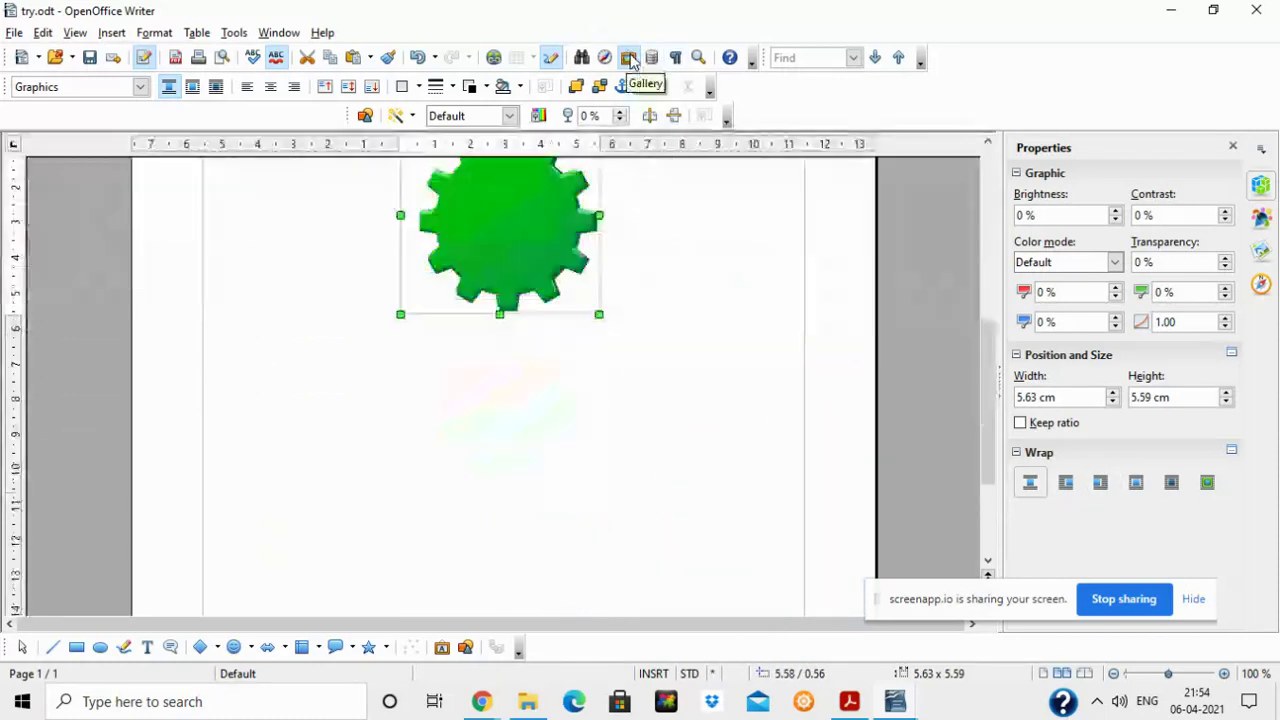
Stretch the gear picture horizontally to a width of about 8.82 cm
{"action": "left_click_drag", "start_coordinate": [991, 371], "coordinate": [981, 282]}
{"action": "left_click_drag", "start_coordinate": [596, 516], "coordinate": [722, 510]}
{"action": "left_click_drag", "start_coordinate": [527, 510], "coordinate": [413, 510]}
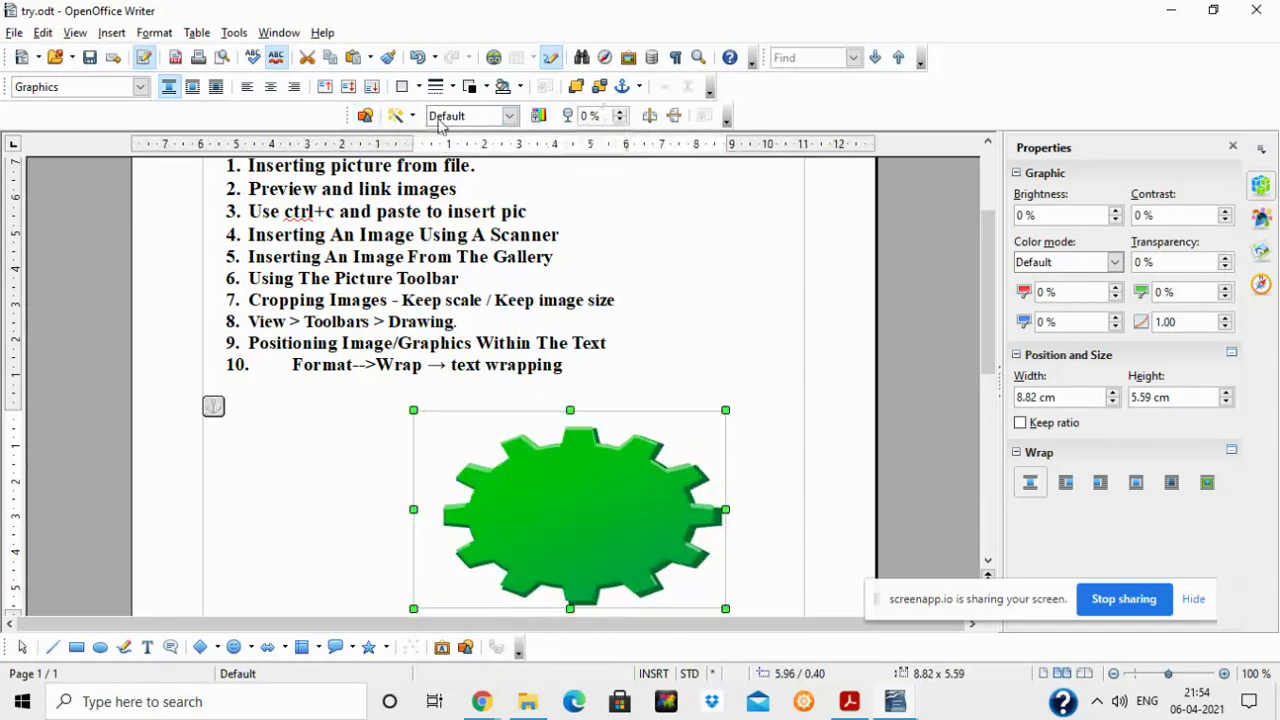
Check the list of available toolbars for the Picture toolbar entry
{"action": "left_click", "coordinate": [75, 33]}
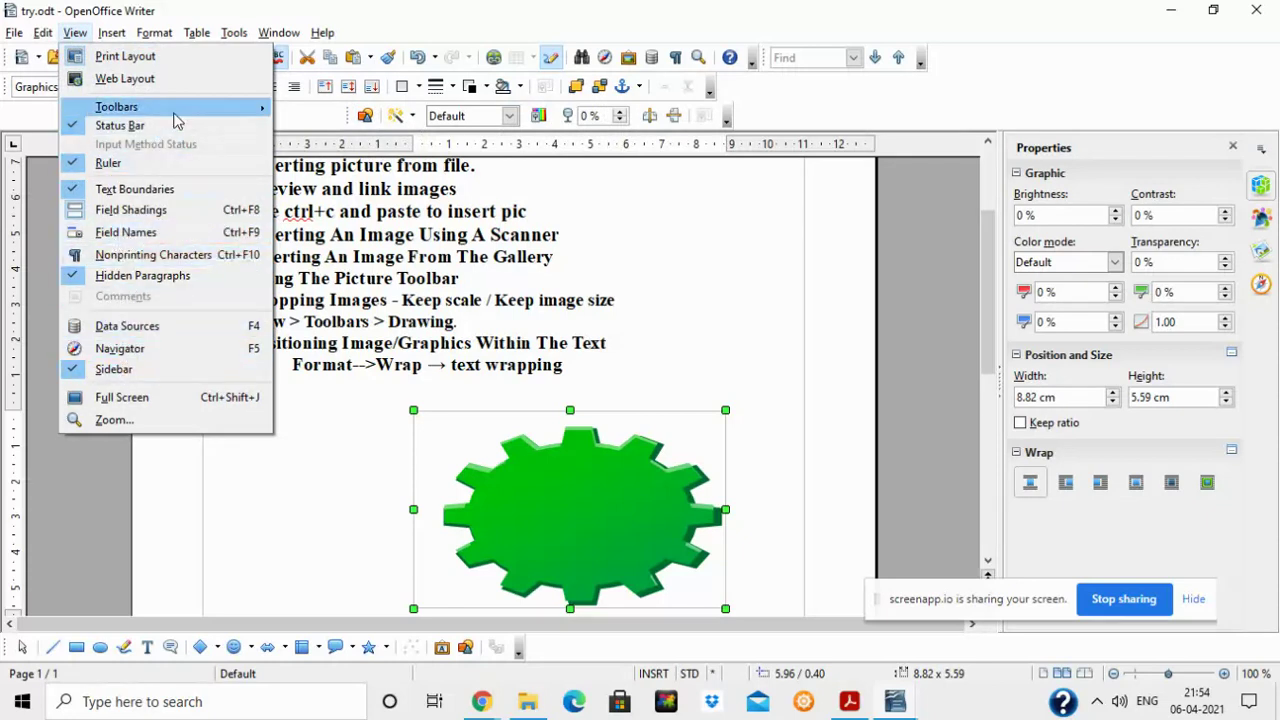
{"action": "mouse_move", "coordinate": [174, 120]}
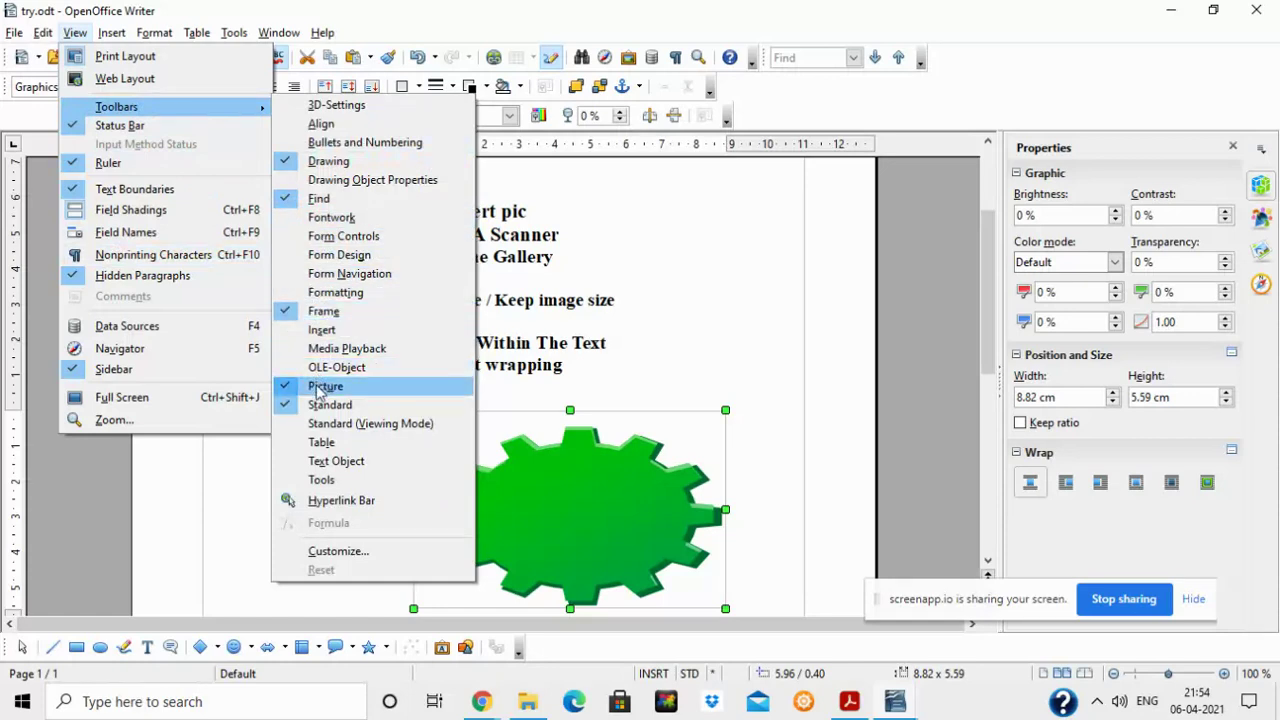
{"action": "left_click", "coordinate": [604, 405]}
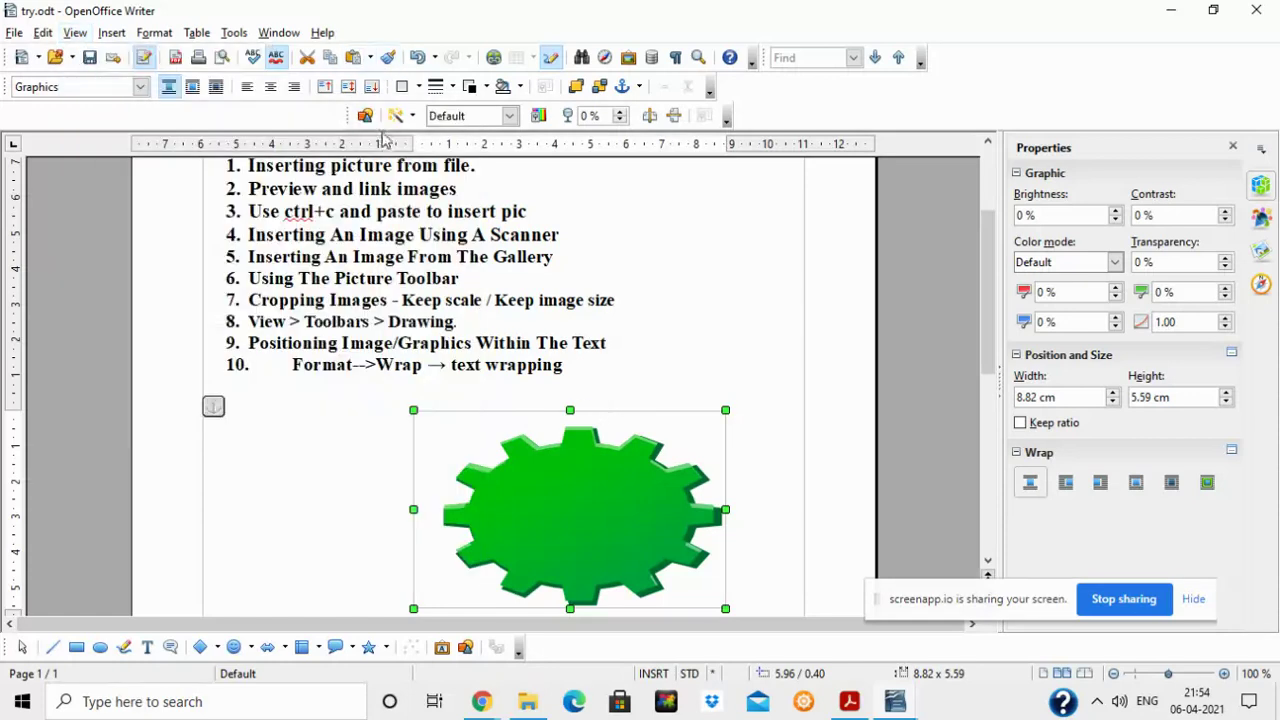
Apply the Invert, Smooth and Sharpen graphic filters to the gear picture
{"action": "left_click", "coordinate": [411, 116]}
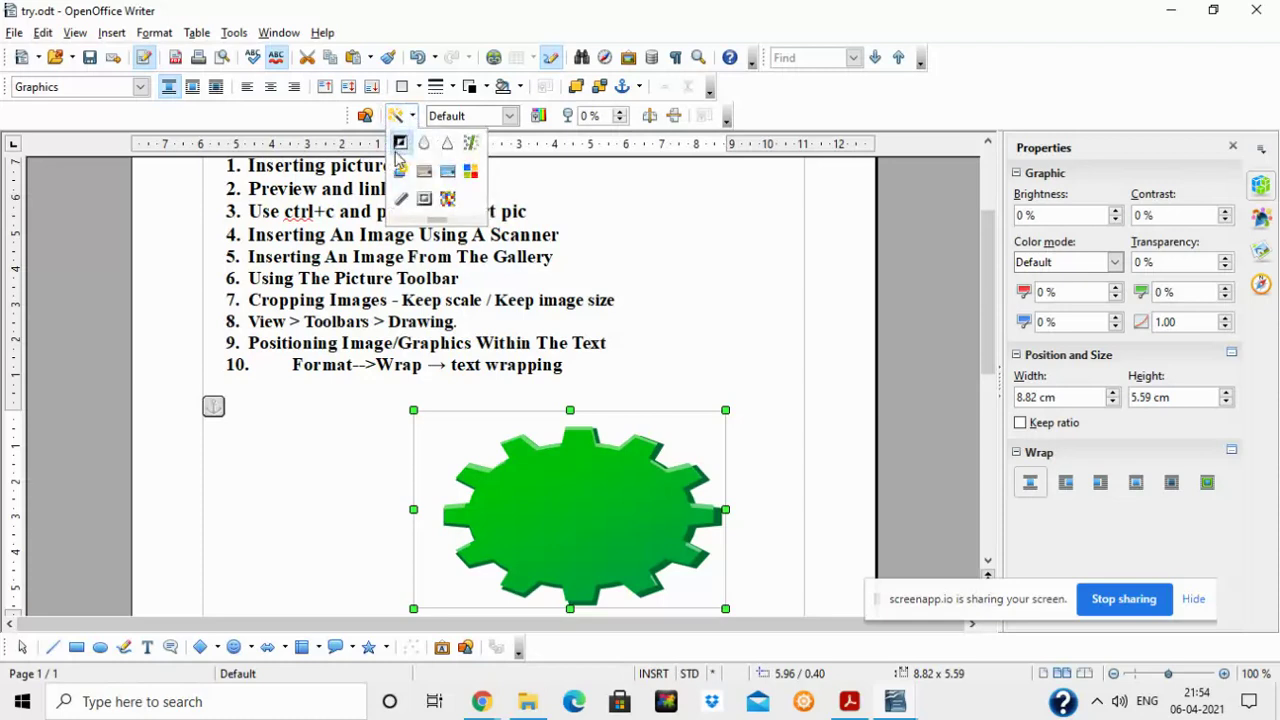
{"action": "left_click", "coordinate": [400, 143]}
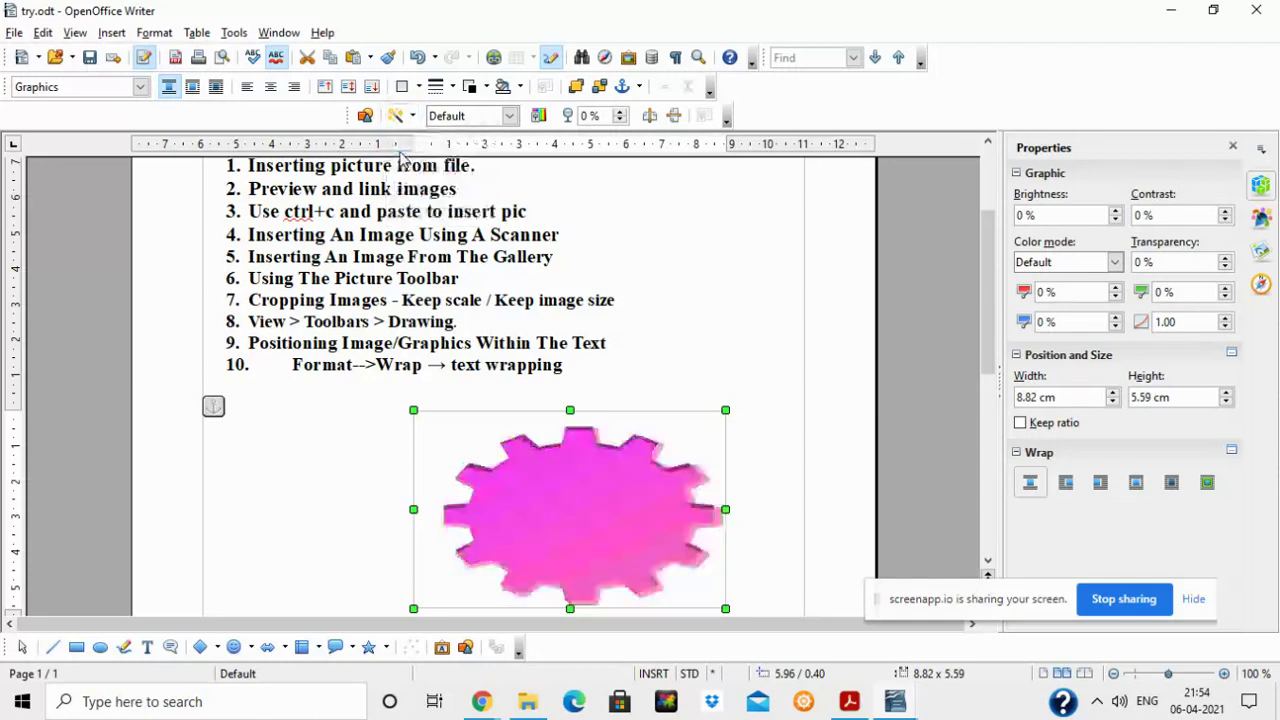
{"action": "left_click", "coordinate": [411, 116]}
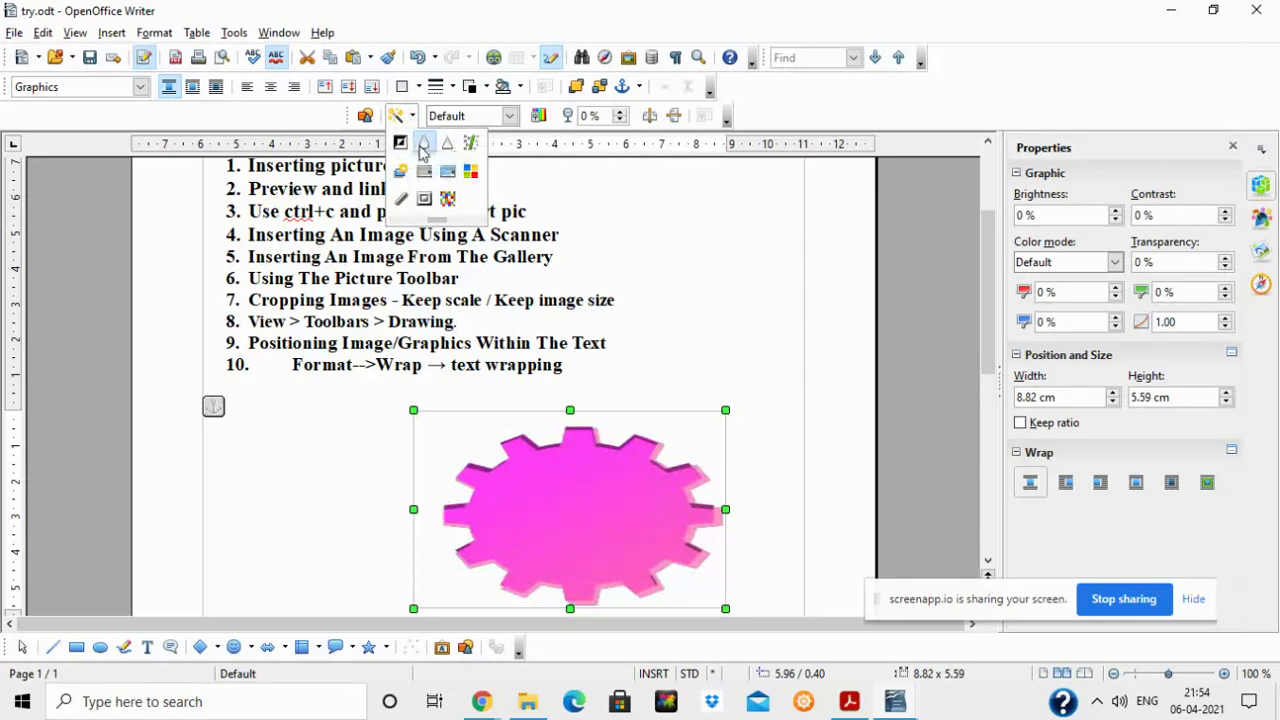
{"action": "left_click", "coordinate": [422, 148]}
{"action": "left_click", "coordinate": [414, 118]}
{"action": "left_click", "coordinate": [445, 146]}
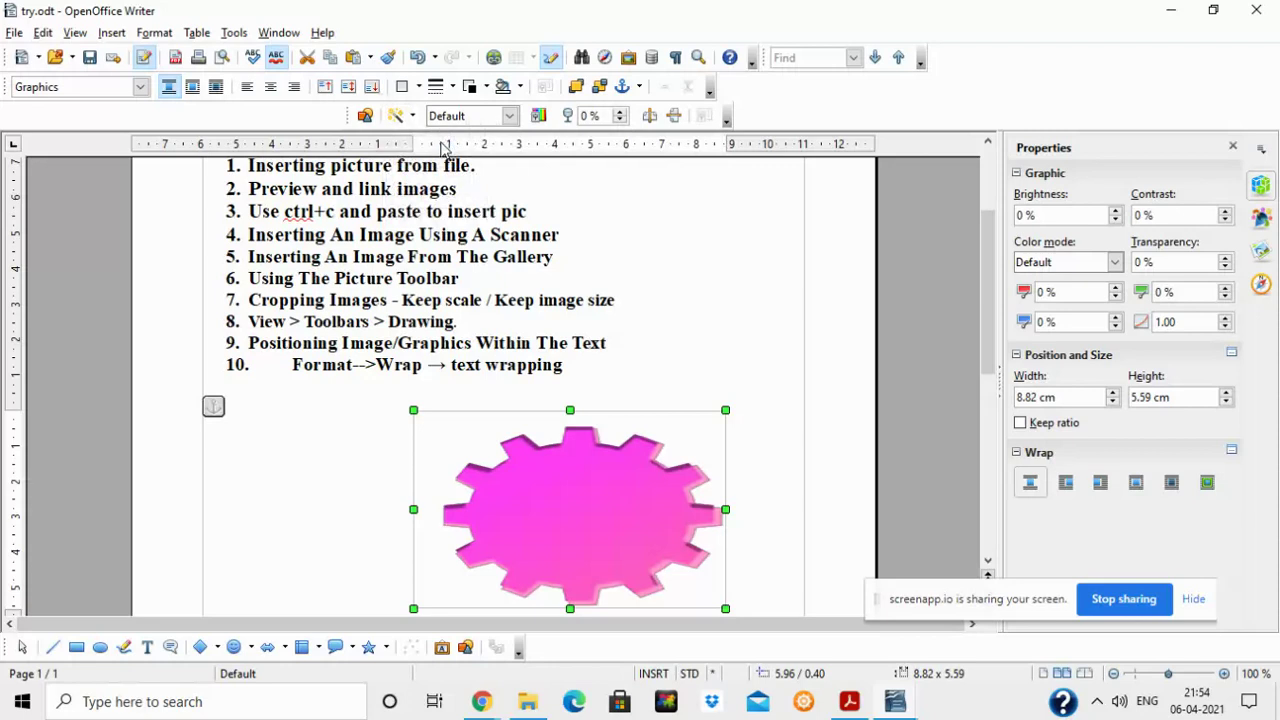
Apply the Remove Noise filter to the gear picture and invert its colours again
{"action": "left_click", "coordinate": [411, 115]}
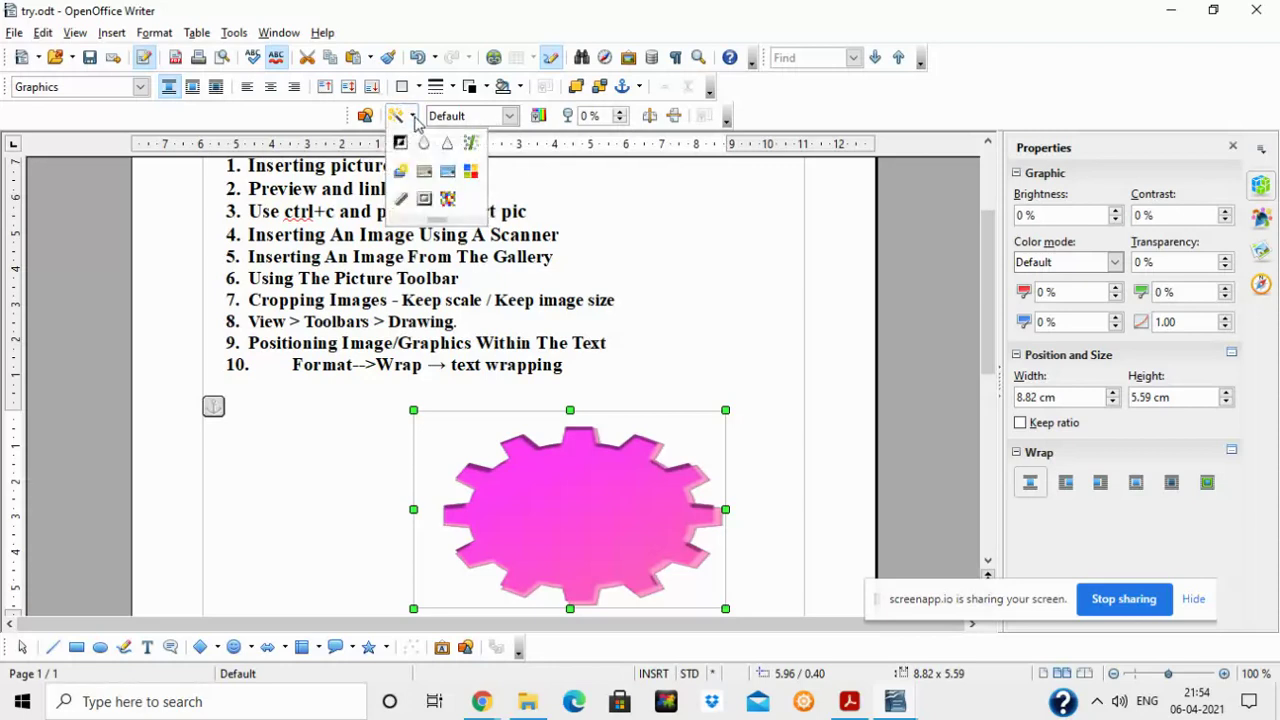
{"action": "left_click", "coordinate": [476, 146]}
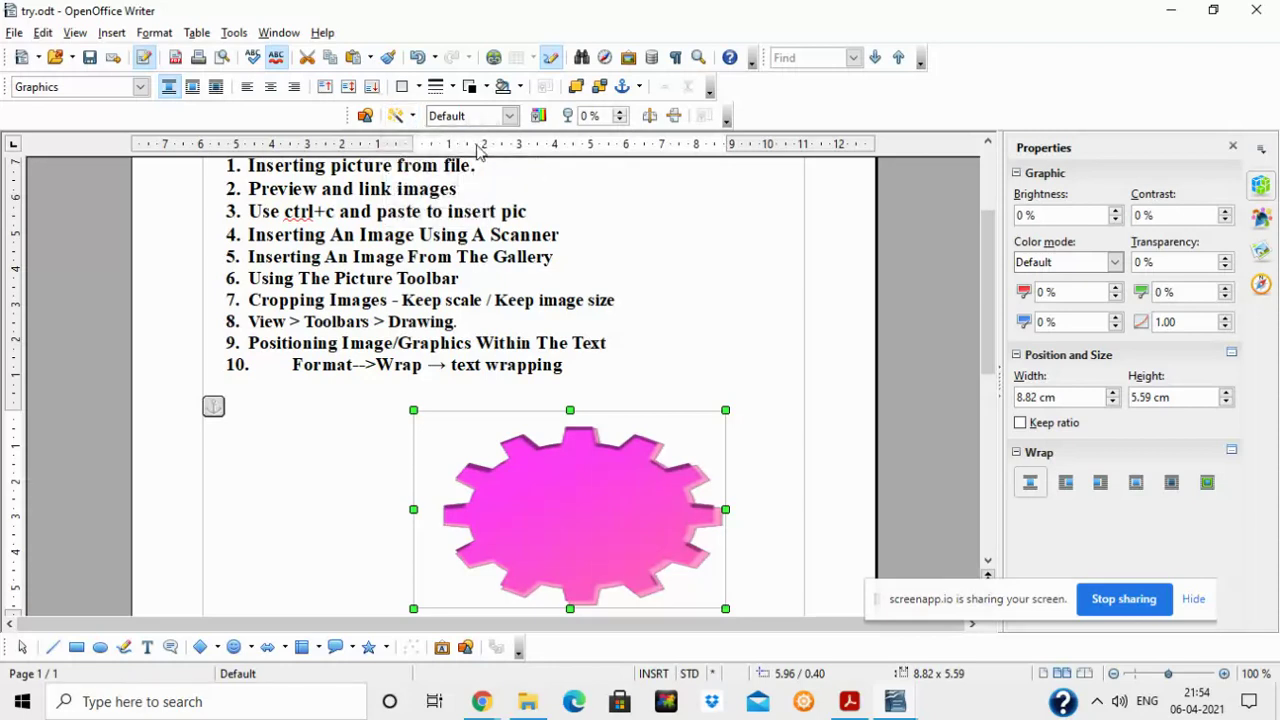
{"action": "left_click", "coordinate": [413, 116]}
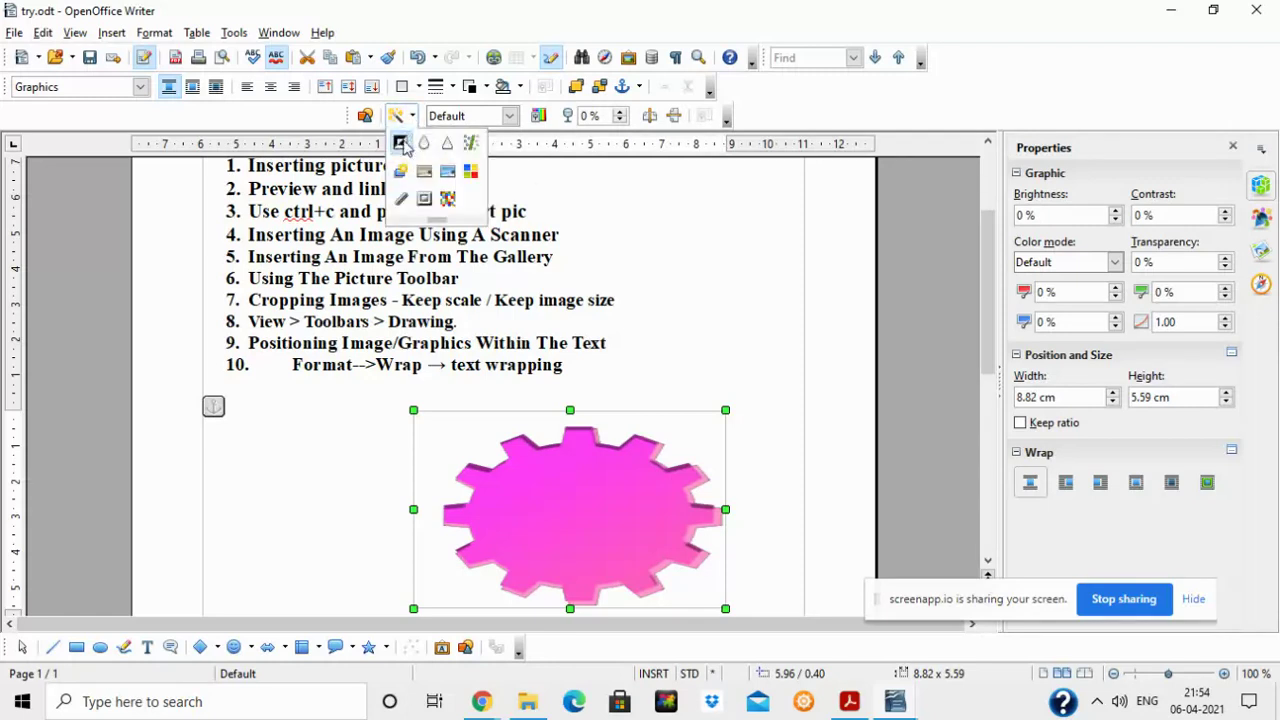
{"action": "left_click", "coordinate": [402, 145]}
Apply the Solarization filter to the gear picture with the threshold value raised above 50 %
{"action": "left_click", "coordinate": [413, 116]}
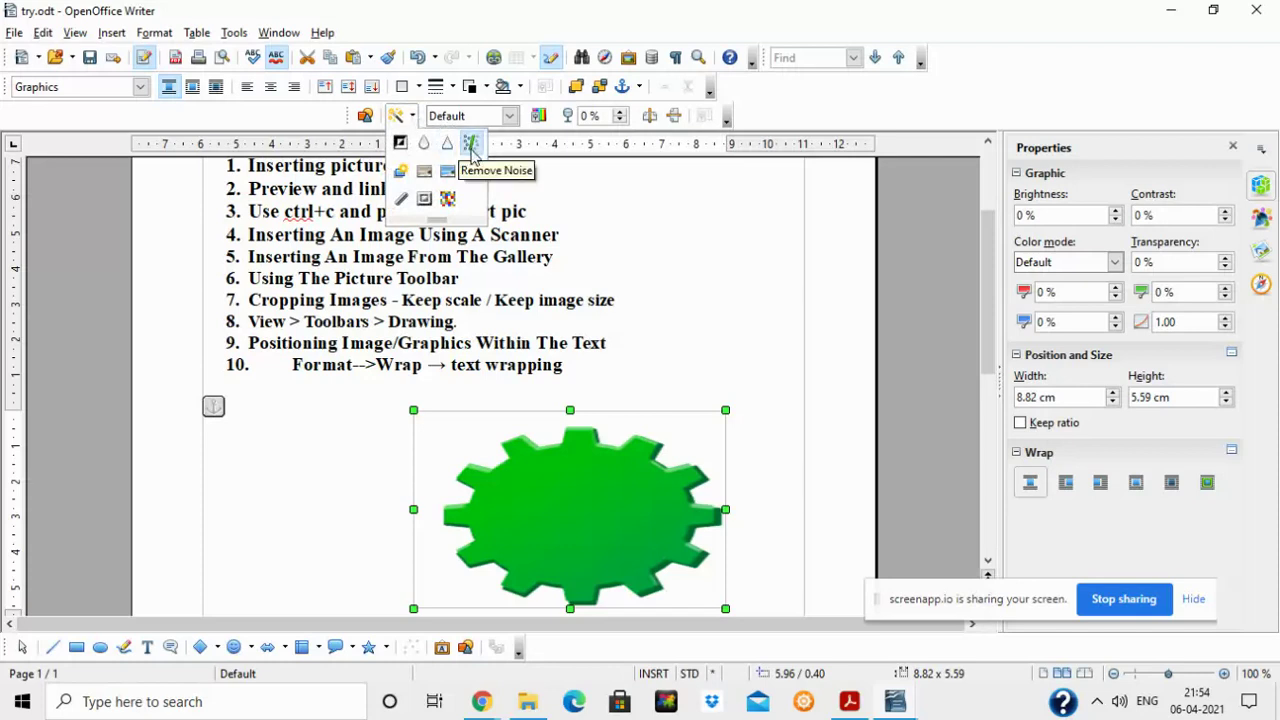
{"action": "left_click", "coordinate": [400, 176]}
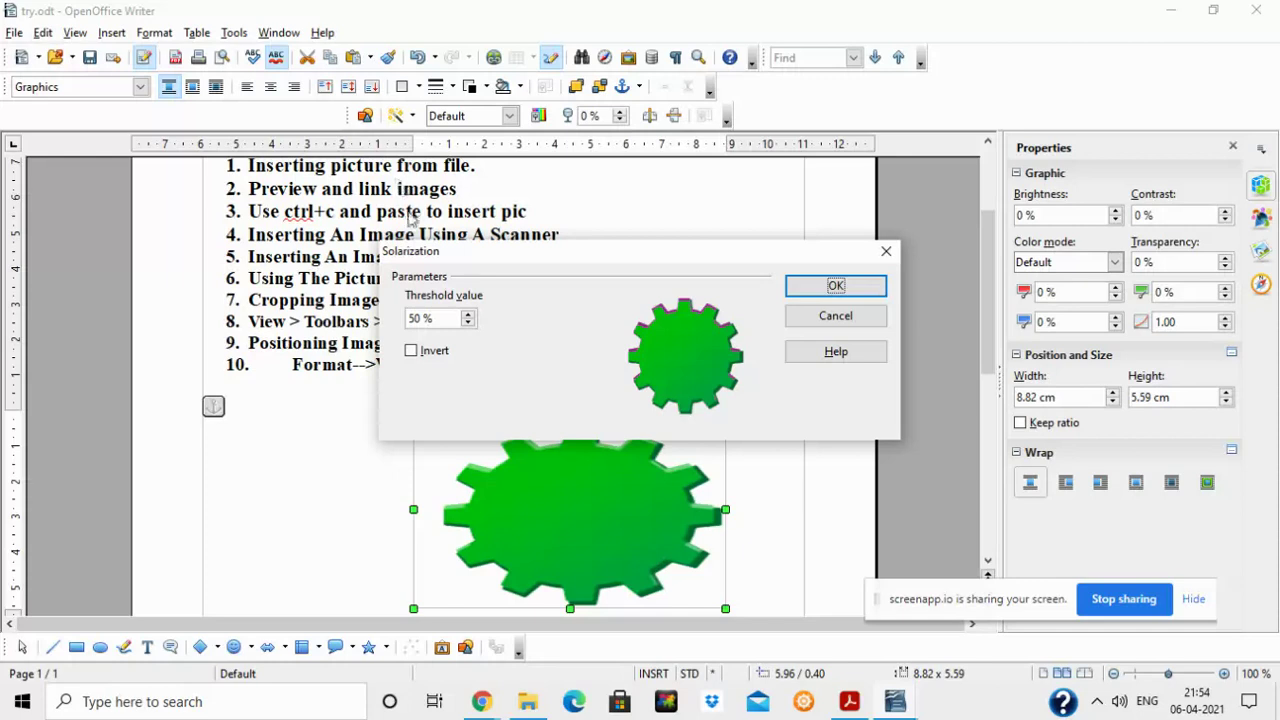
{"action": "left_click", "coordinate": [468, 314]}
{"action": "left_click", "coordinate": [468, 314]}
{"action": "left_click", "coordinate": [837, 288]}
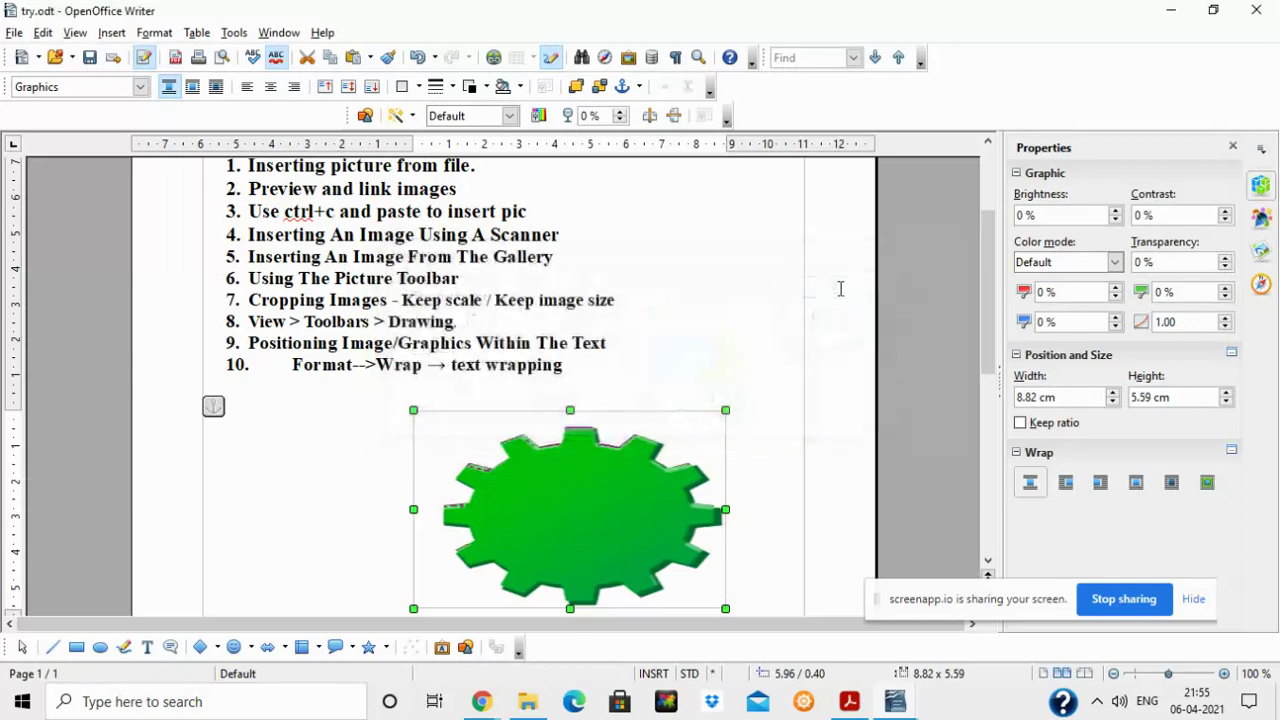
Switch to the textbook PDF in Acrobat Reader and examine Table 1 on graphic filters and their effects
{"action": "left_click", "coordinate": [849, 701]}
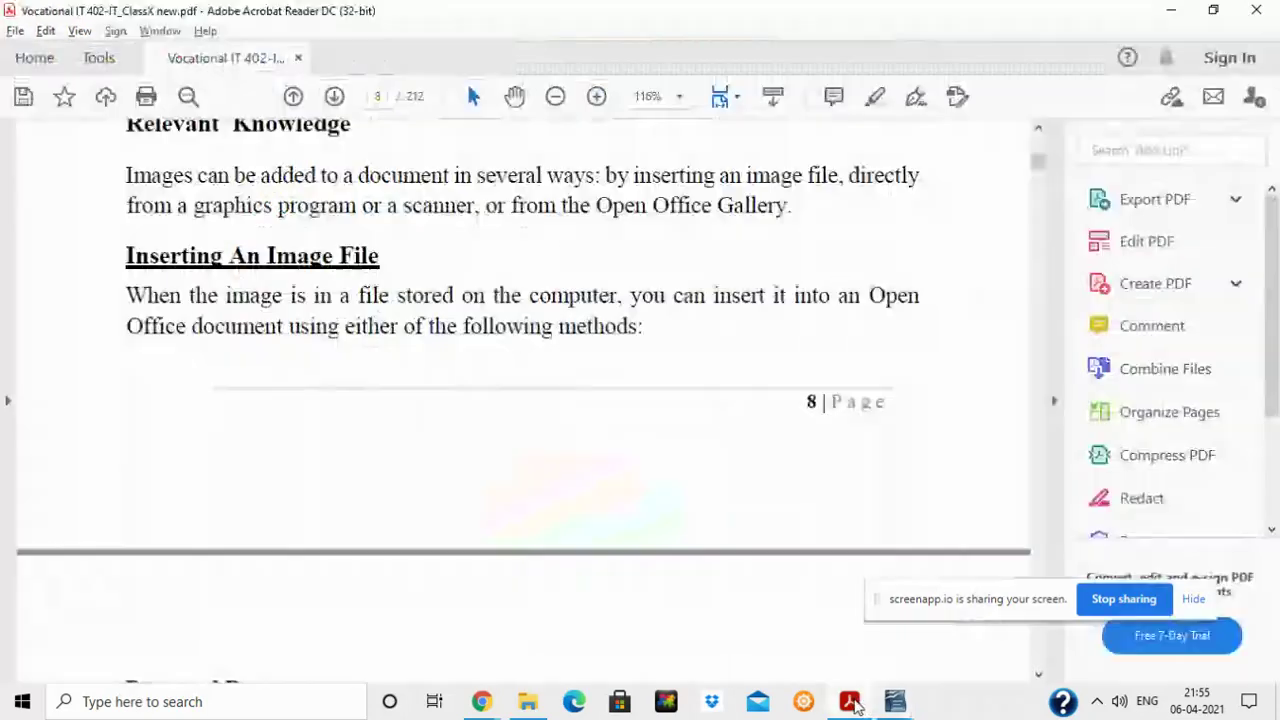
{"action": "scroll", "coordinate": [505, 507], "scroll_direction": "down", "scroll_amount": 8}
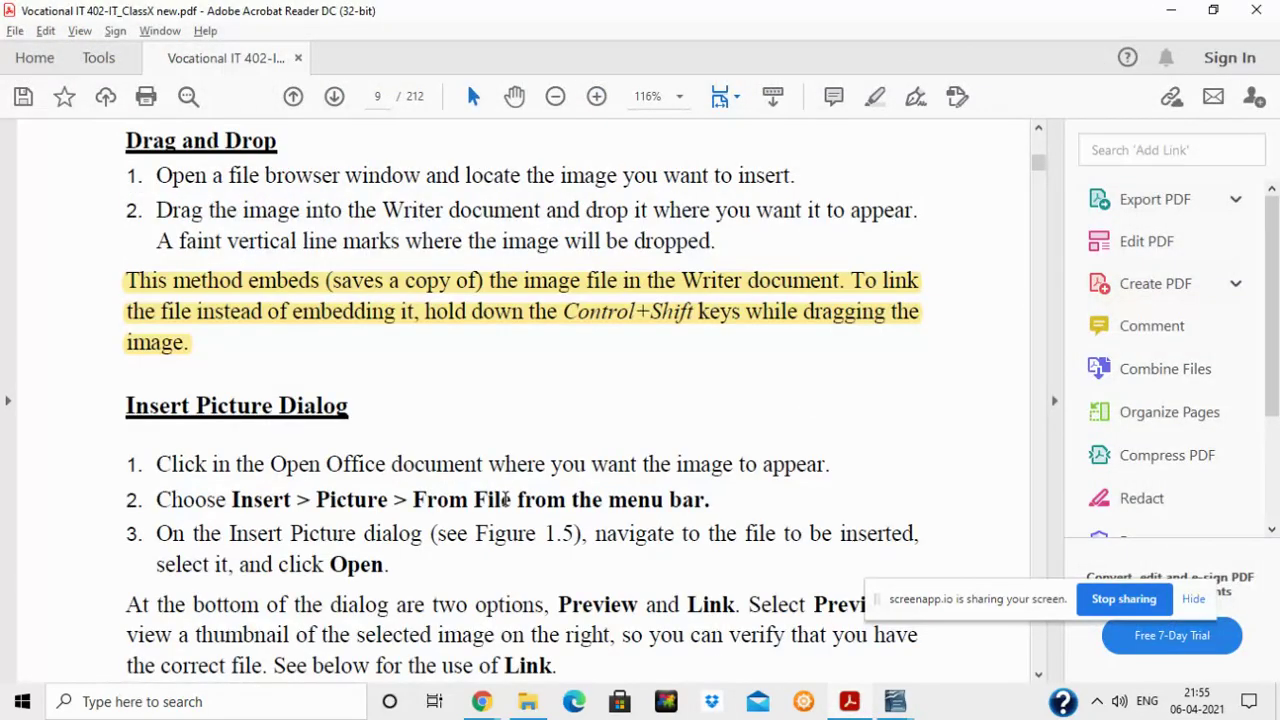
{"action": "scroll", "coordinate": [505, 507], "scroll_direction": "down", "scroll_amount": 10}
{"action": "scroll", "coordinate": [505, 505], "scroll_direction": "down", "scroll_amount": 15}
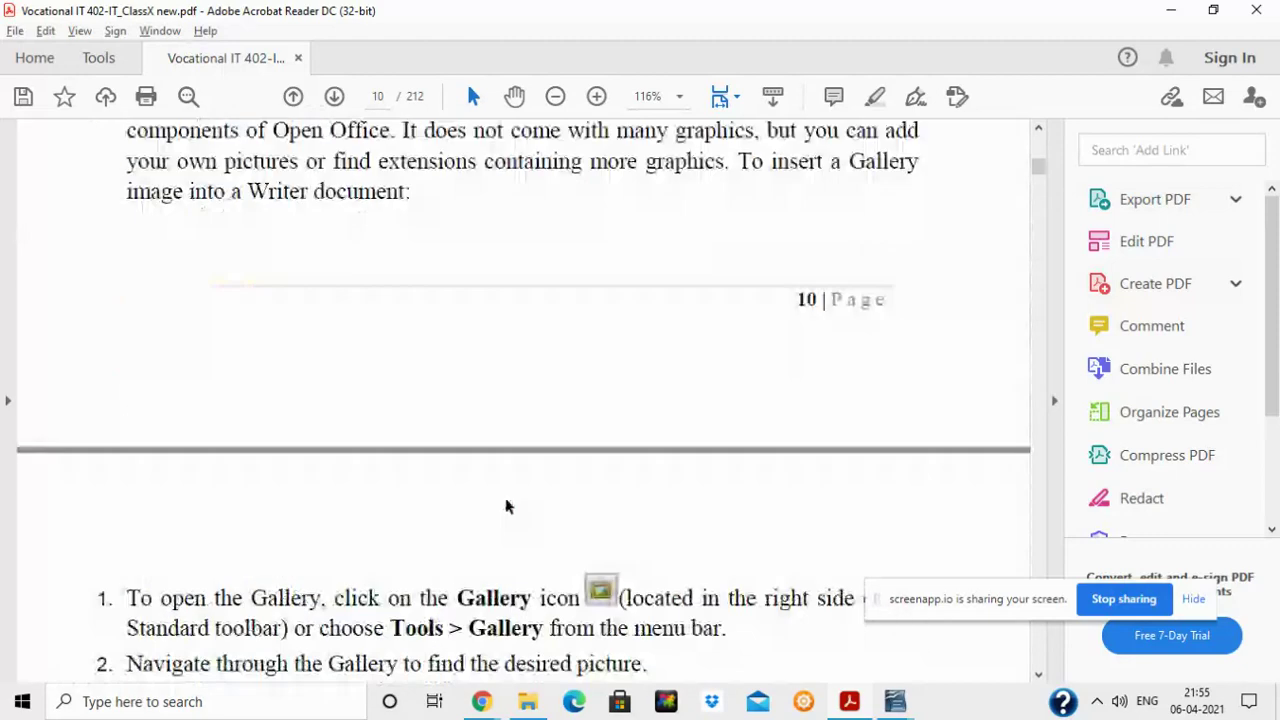
{"action": "scroll", "coordinate": [505, 507], "scroll_direction": "down", "scroll_amount": 8}
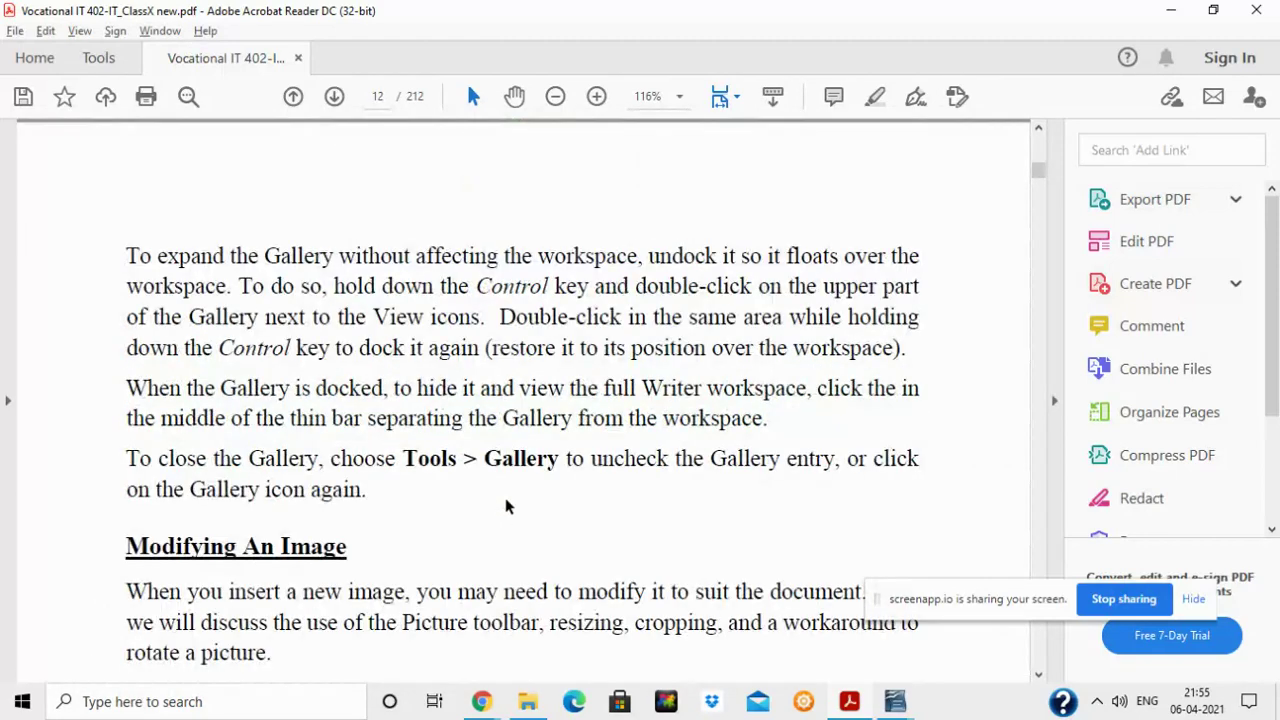
{"action": "scroll", "coordinate": [505, 507], "scroll_direction": "down", "scroll_amount": 15}
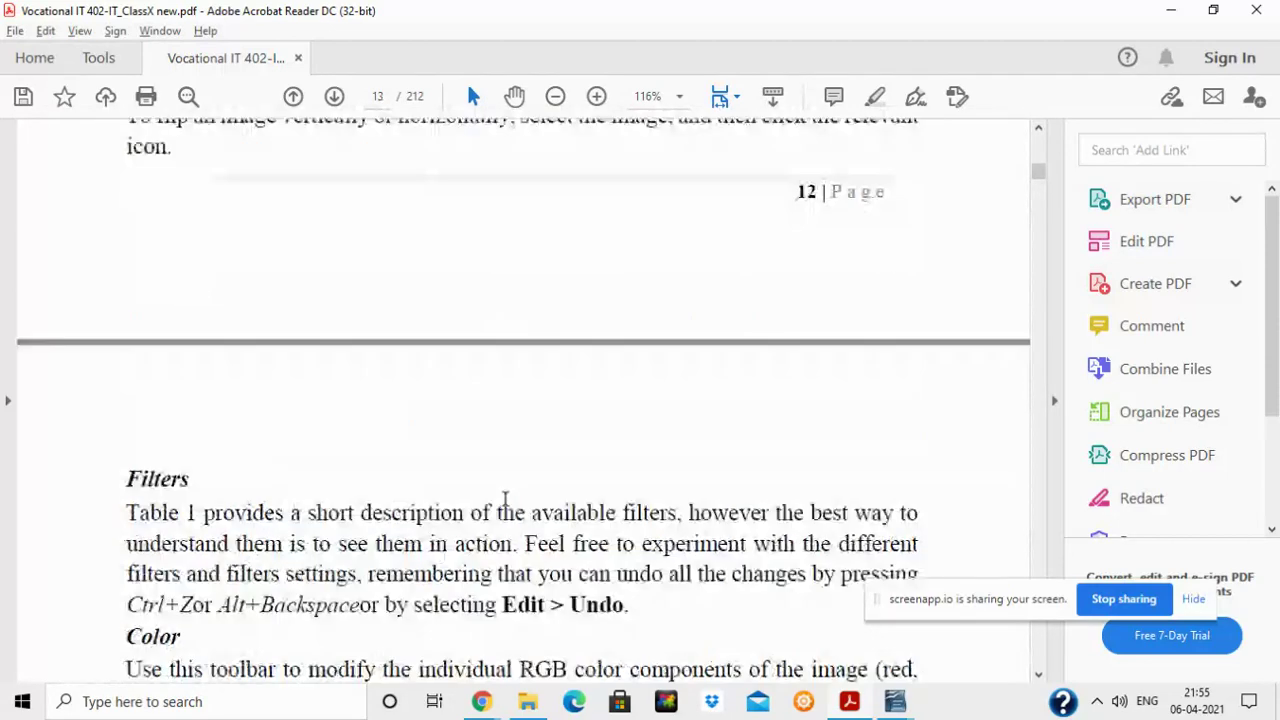
{"action": "scroll", "coordinate": [505, 498], "scroll_direction": "down", "scroll_amount": 5}
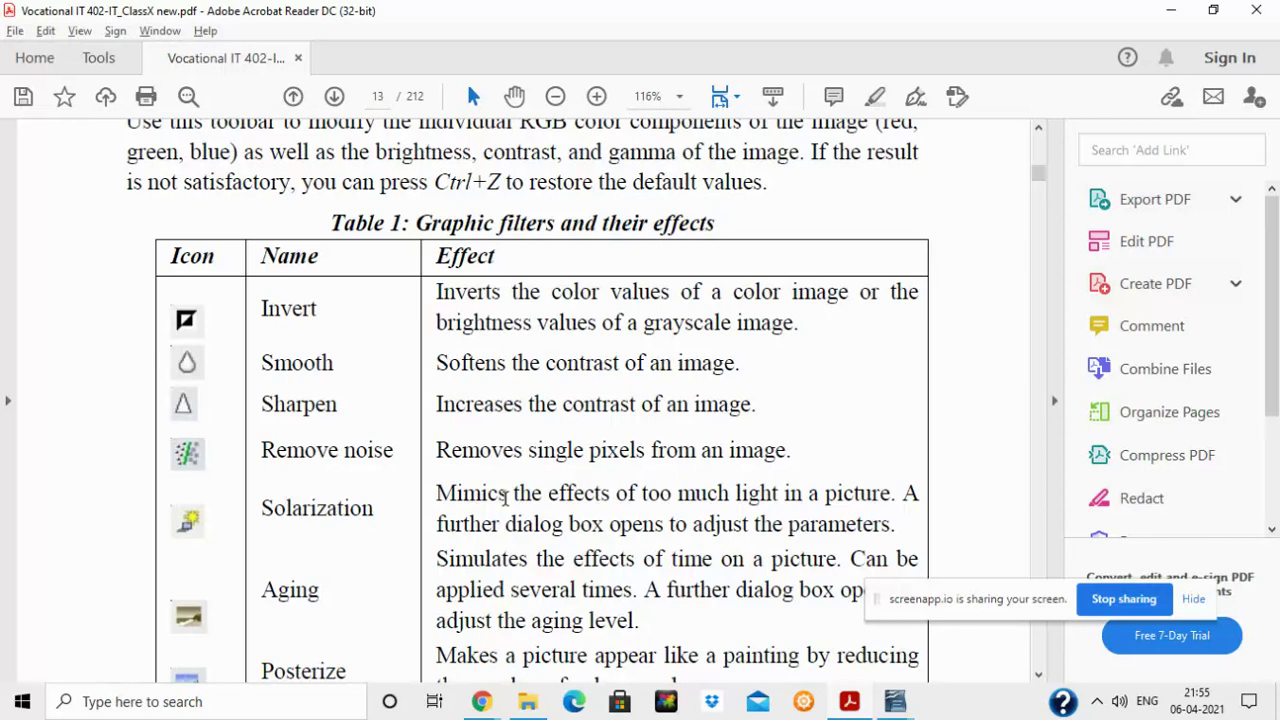
{"action": "scroll", "coordinate": [505, 497], "scroll_direction": "down", "scroll_amount": 1}
{"action": "scroll", "coordinate": [505, 500], "scroll_direction": "down", "scroll_amount": 1}
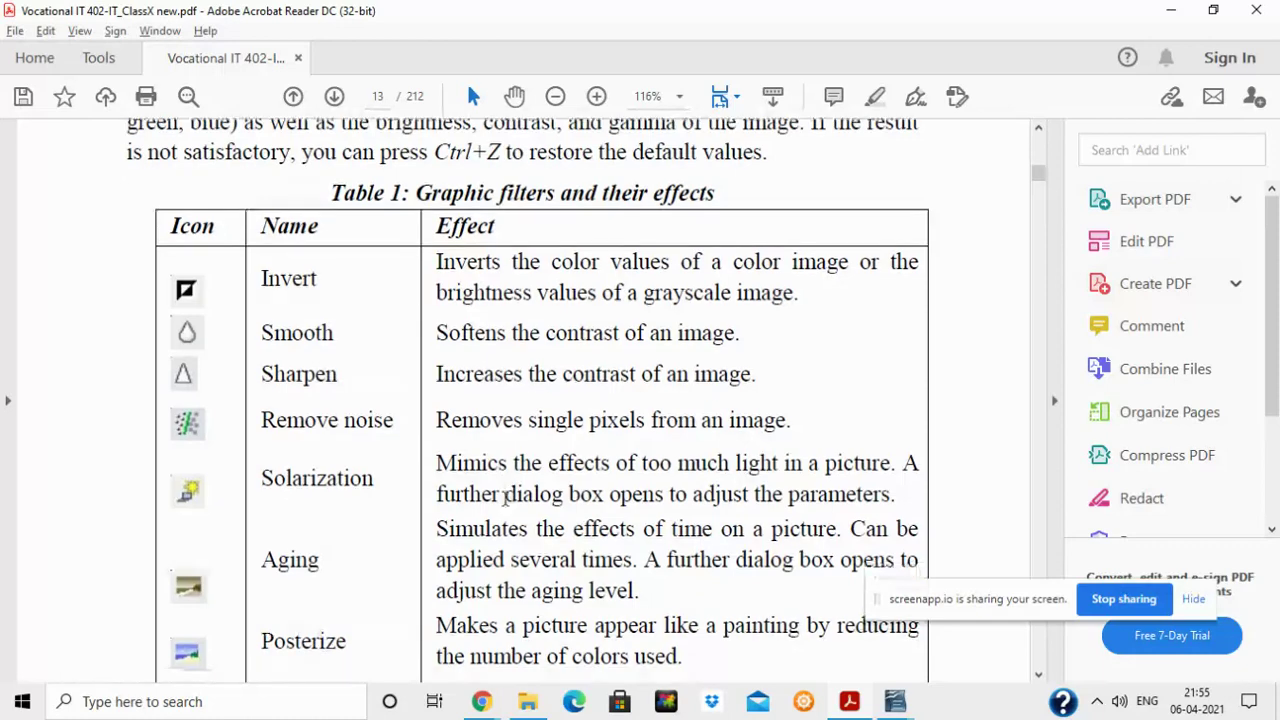
{"action": "scroll", "coordinate": [505, 498], "scroll_direction": "down", "scroll_amount": 2}
{"action": "scroll", "coordinate": [505, 498], "scroll_direction": "down", "scroll_amount": 10}
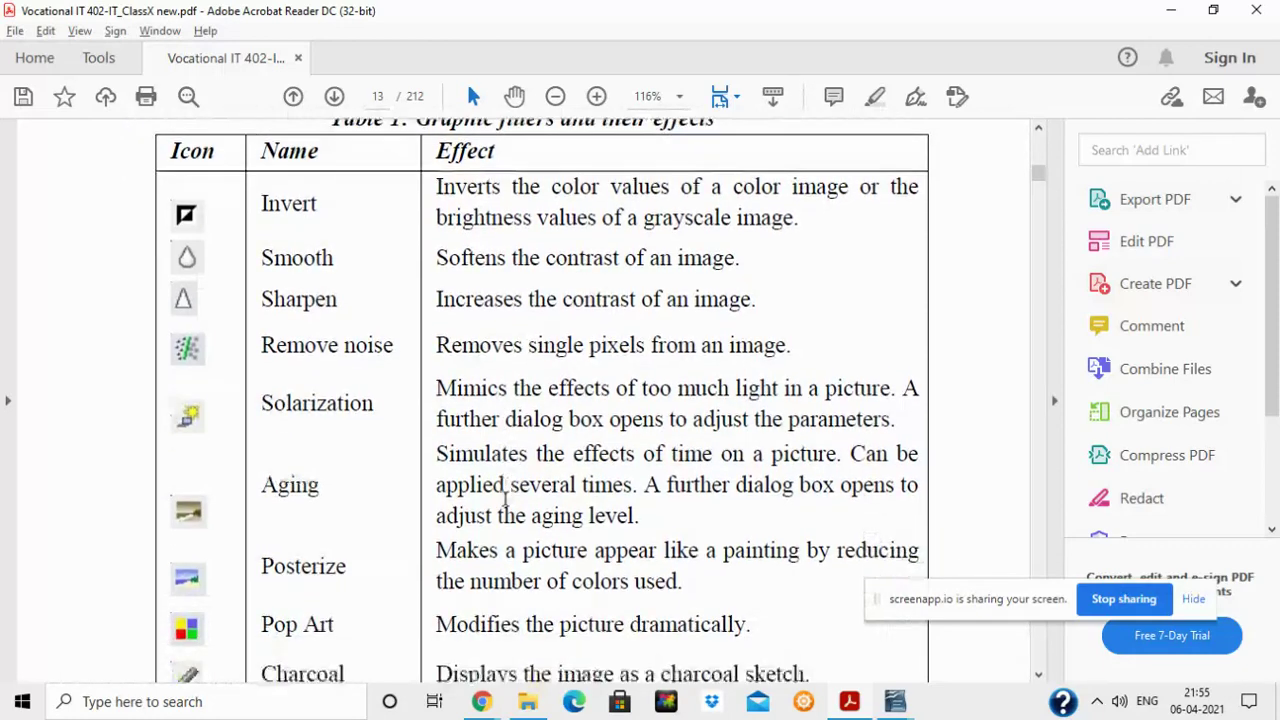
{"action": "scroll", "coordinate": [505, 498], "scroll_direction": "down", "scroll_amount": 6}
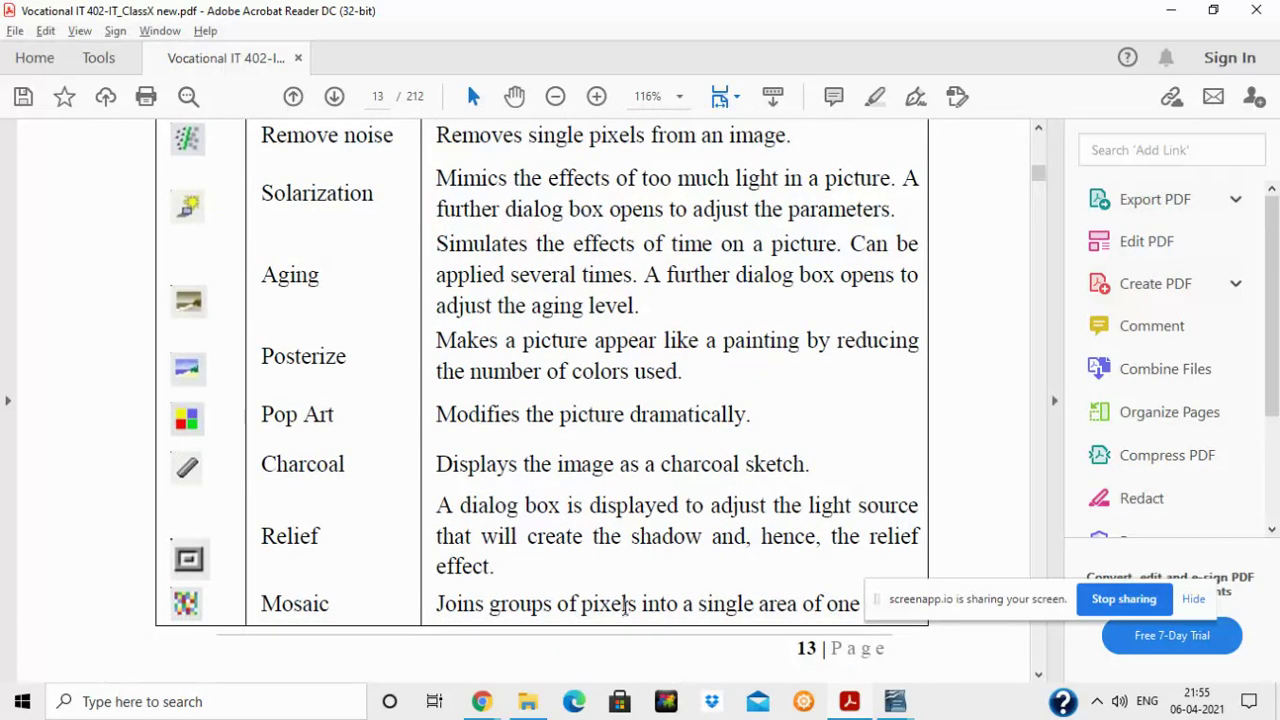
Switch back to the try.odt document in OpenOffice Writer and view the graphic filters available for the gear picture
{"action": "mouse_move", "coordinate": [895, 693]}
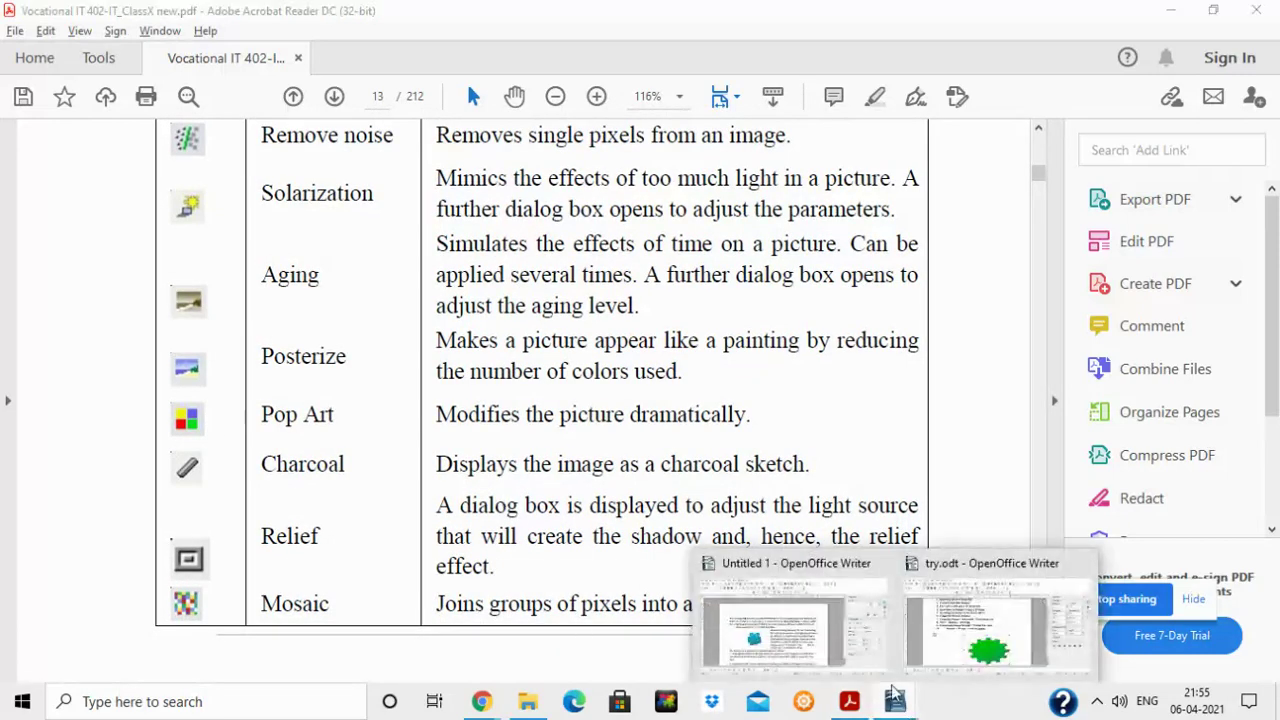
{"action": "left_click", "coordinate": [995, 625]}
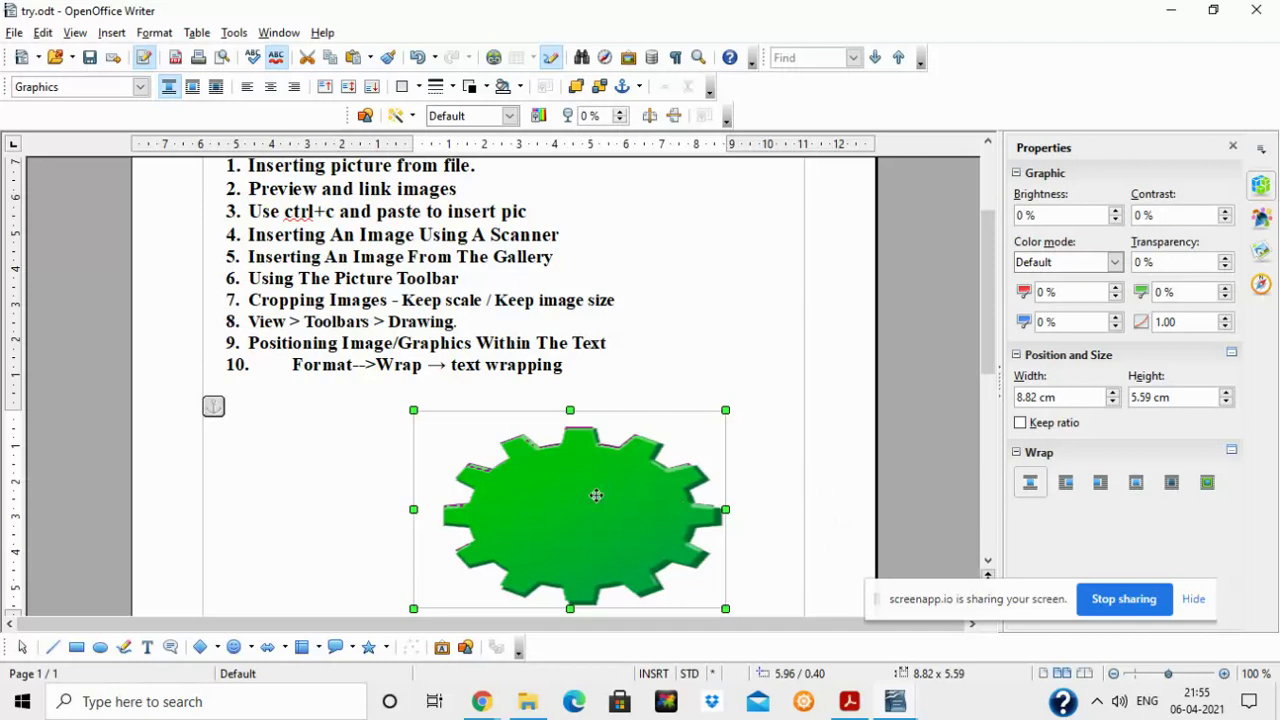
{"action": "left_click", "coordinate": [413, 117]}
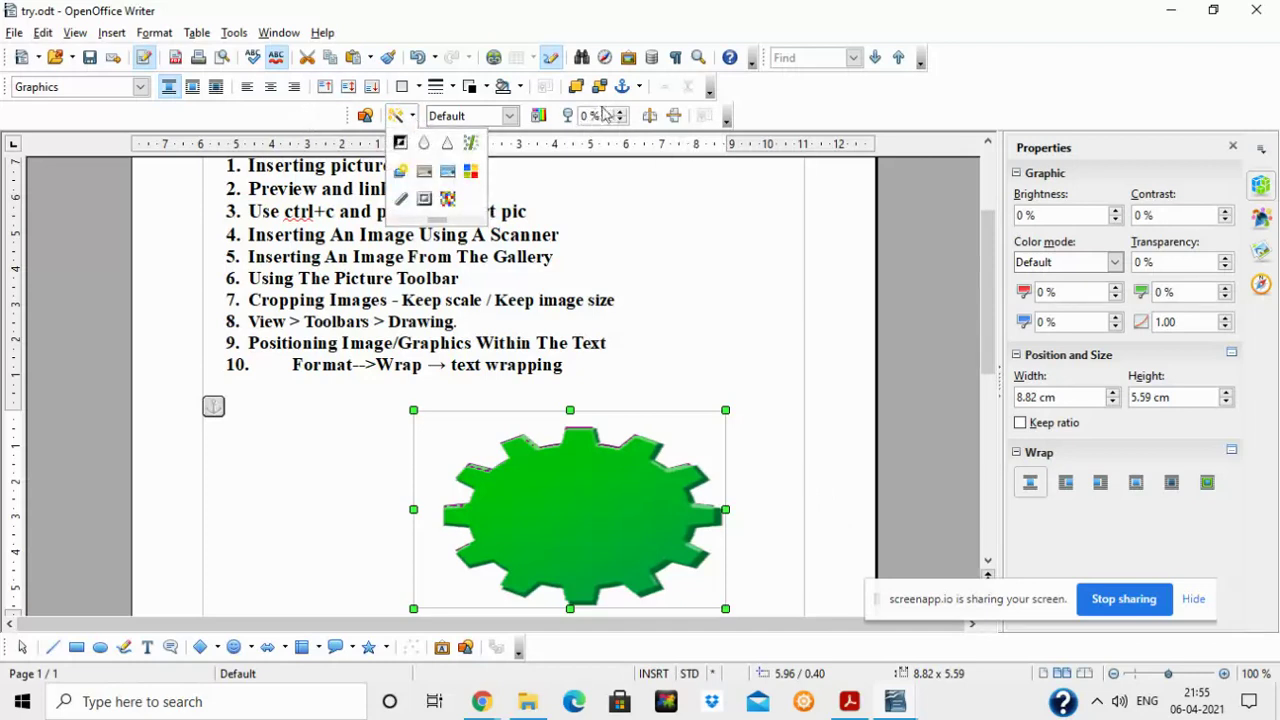
{"action": "left_click", "coordinate": [600, 177]}
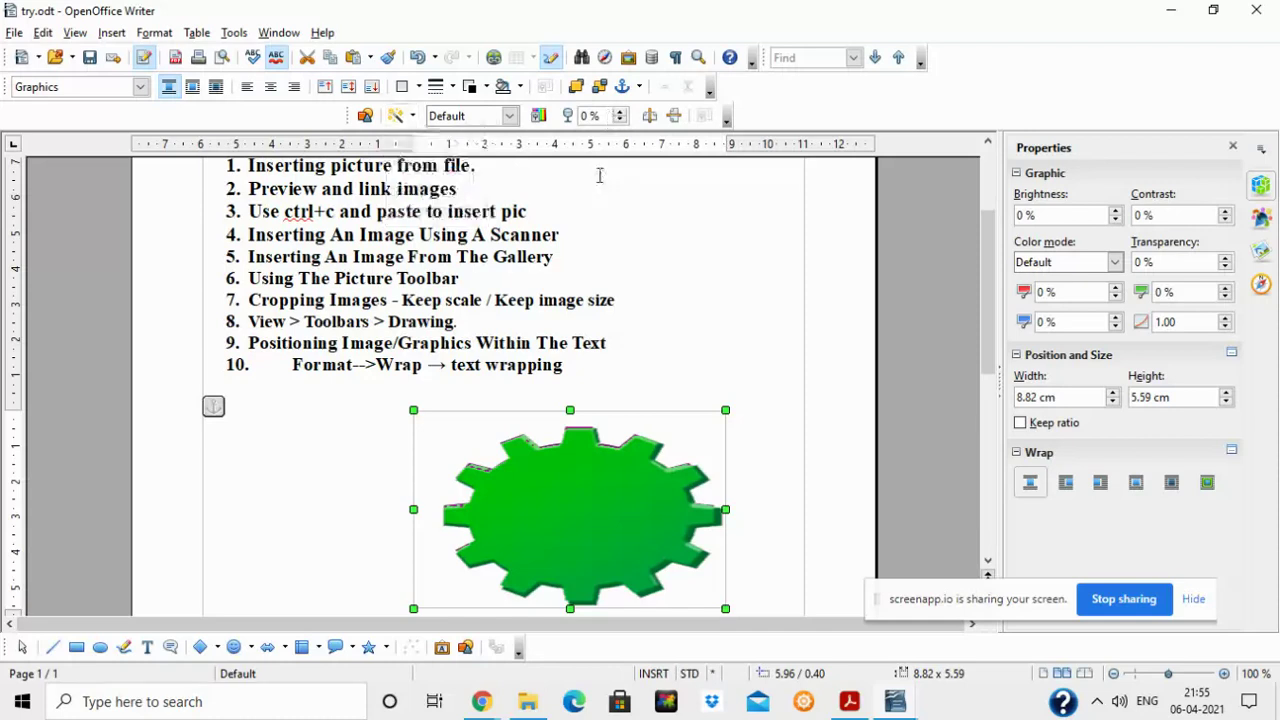
Set the gear picture's red component to 14 % and its green component to 9 % with the Color tool
{"action": "left_click", "coordinate": [540, 117]}
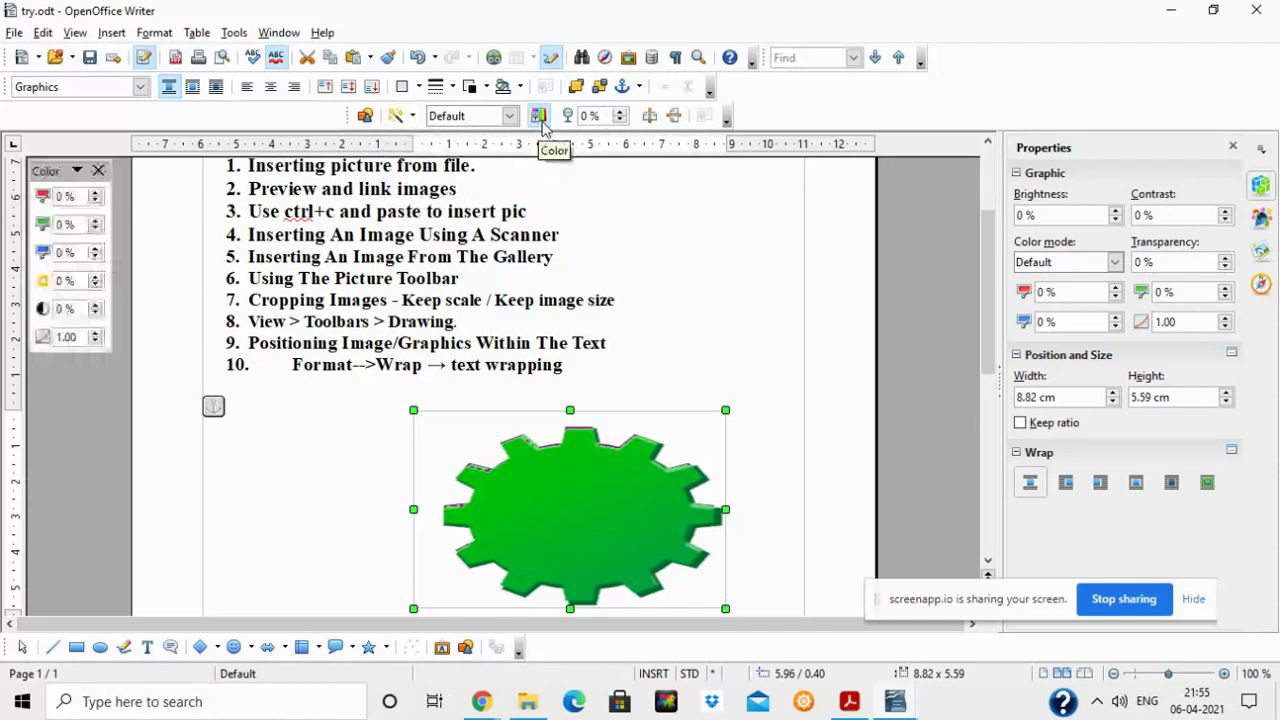
{"action": "left_click", "coordinate": [96, 195]}
{"action": "left_click", "coordinate": [96, 195]}
{"action": "left_click", "coordinate": [96, 195]}
{"action": "left_click", "coordinate": [96, 195]}
{"action": "left_click", "coordinate": [96, 221]}
{"action": "left_click", "coordinate": [96, 221]}
{"action": "left_click", "coordinate": [96, 221]}
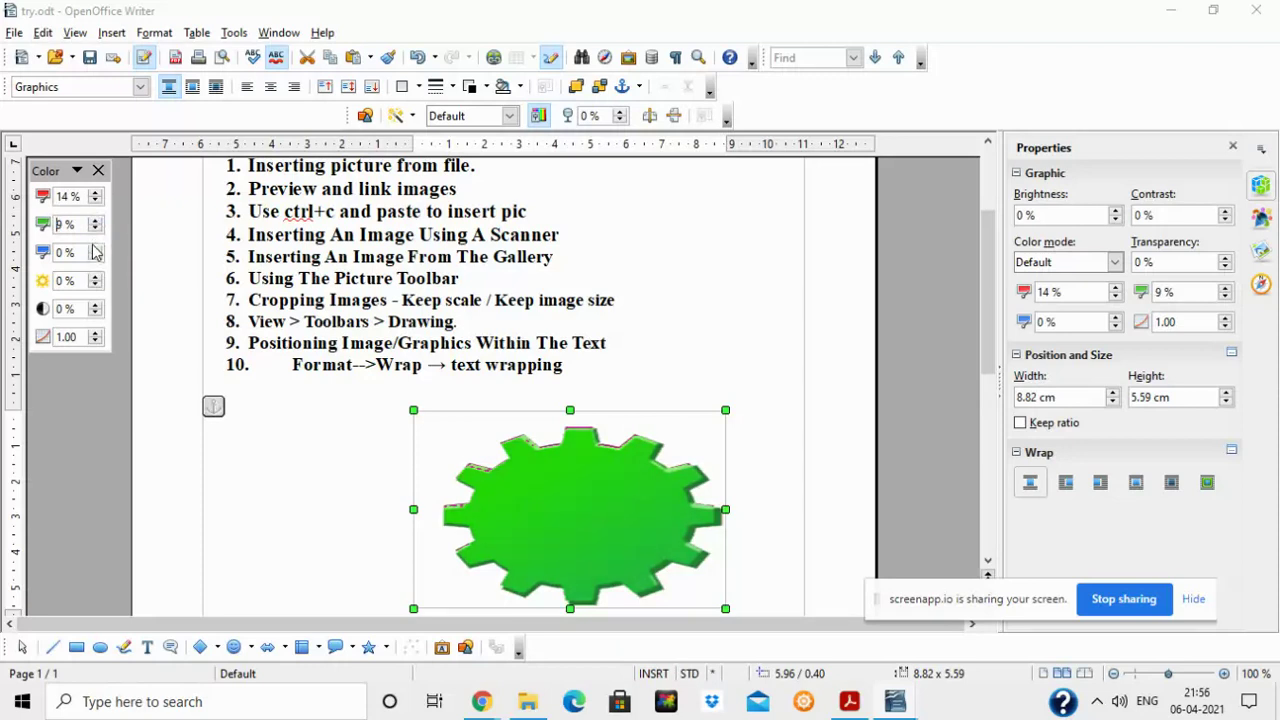
Set the gear picture's blue component to 14 %
{"action": "left_click", "coordinate": [96, 249]}
{"action": "left_click", "coordinate": [96, 249]}
{"action": "left_click", "coordinate": [96, 249]}
Try cropping 1.96 cm off the gear picture's left side with Keep scale, and undo the crop
{"action": "scroll", "coordinate": [395, 519], "scroll_direction": "down", "scroll_amount": 3}
{"action": "left_click", "coordinate": [651, 409]}
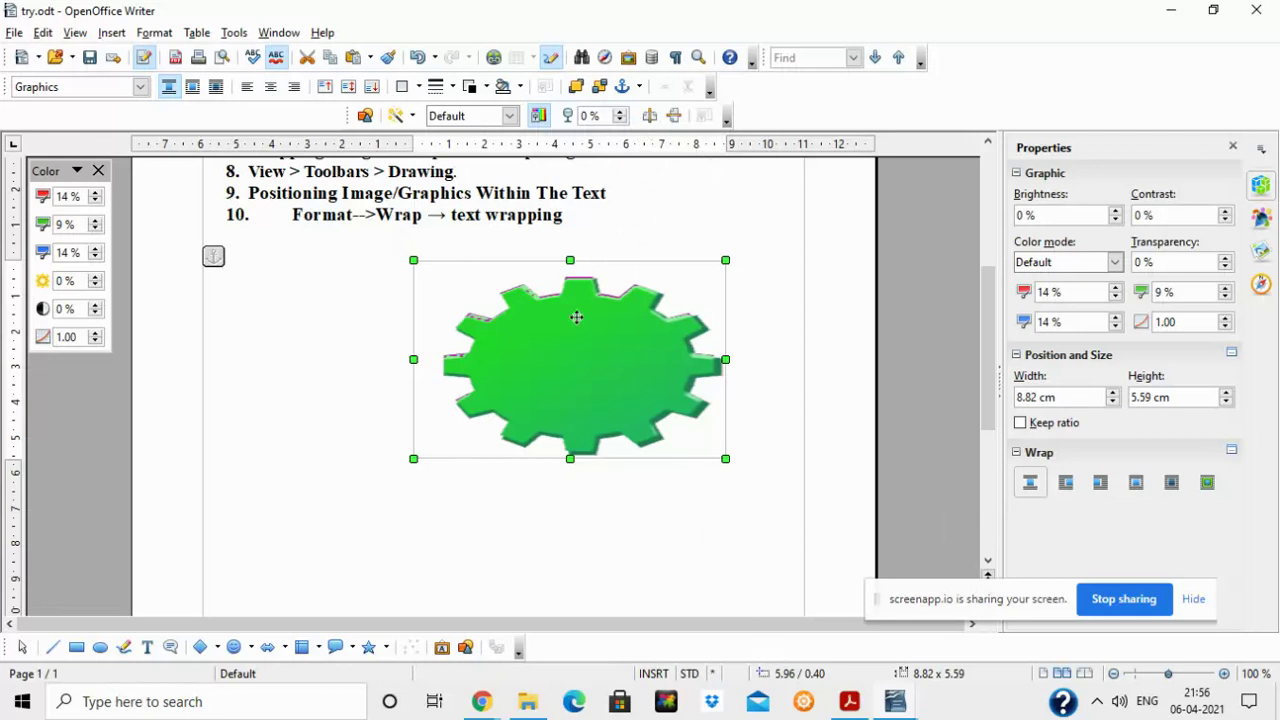
{"action": "left_click_drag", "start_coordinate": [991, 354], "coordinate": [985, 308]}
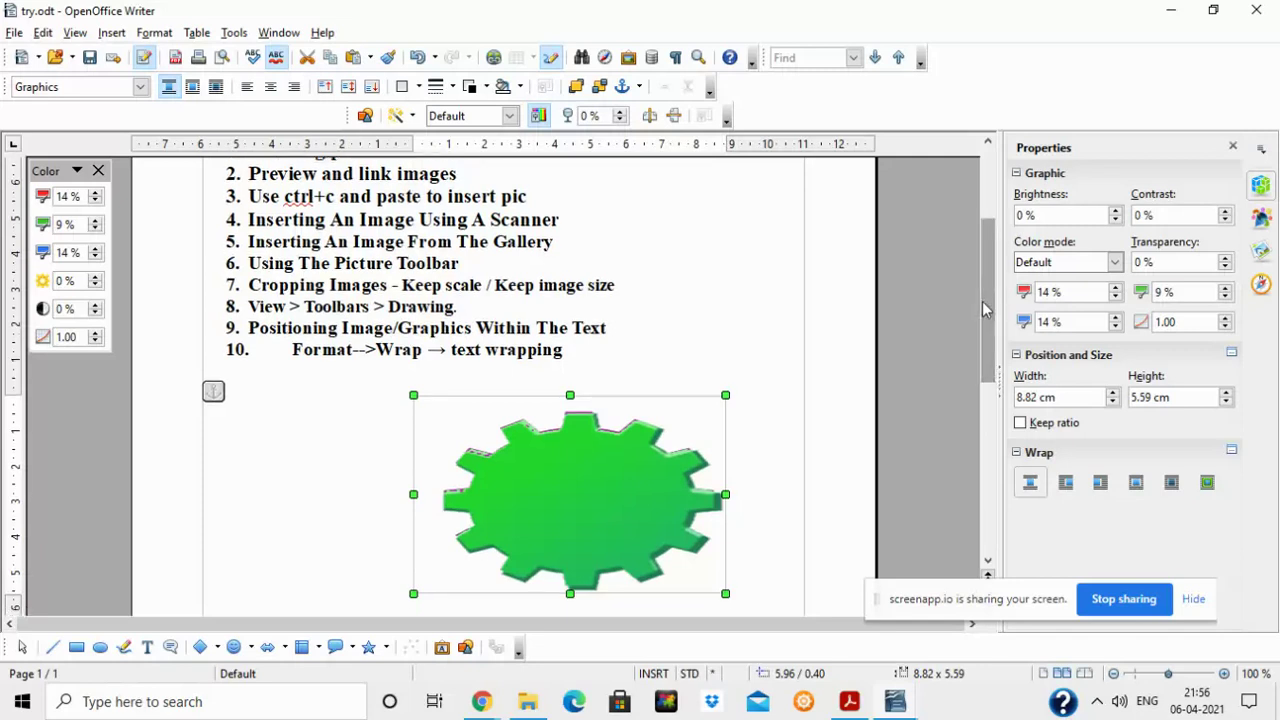
{"action": "right_click", "coordinate": [562, 470]}
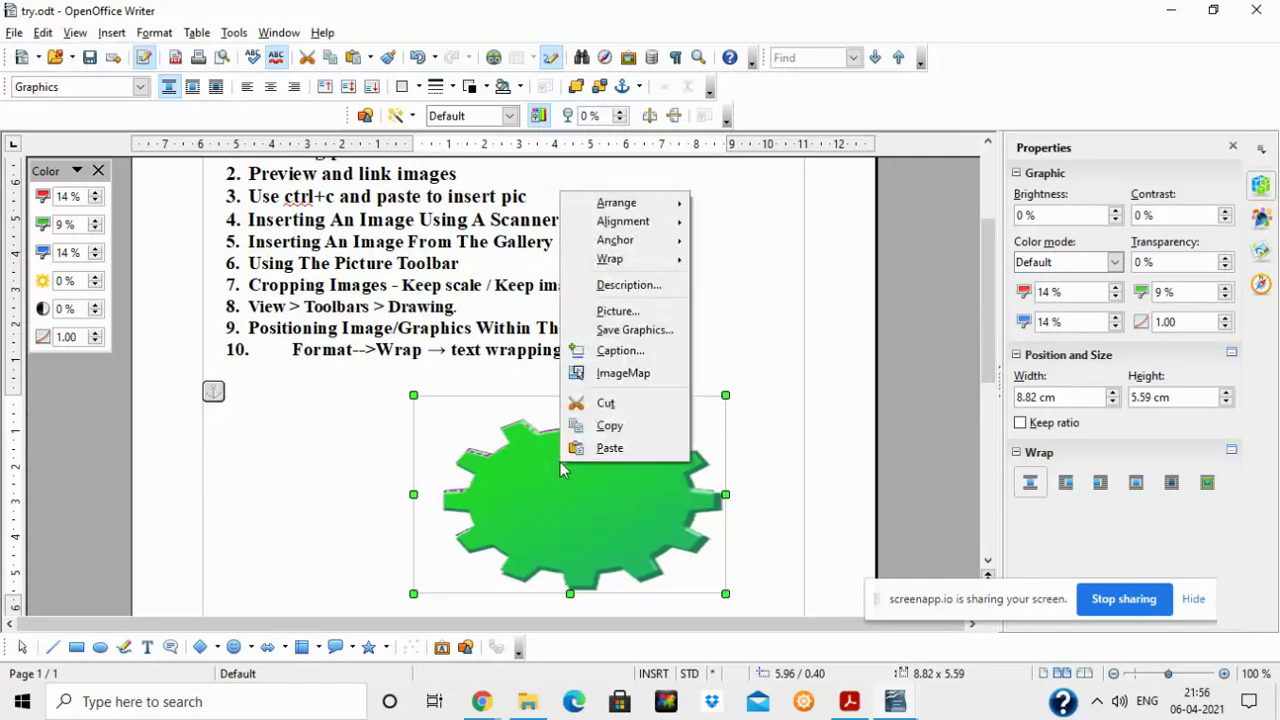
{"action": "left_click", "coordinate": [636, 314]}
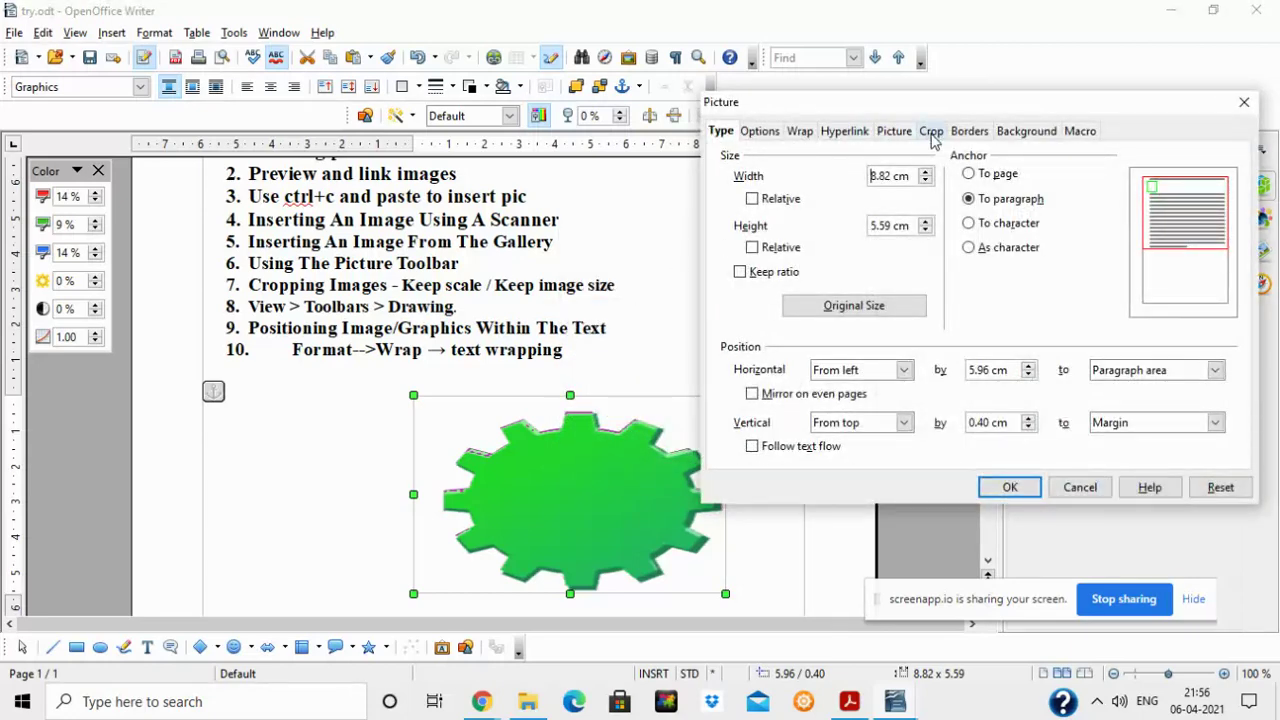
{"action": "left_click", "coordinate": [931, 133]}
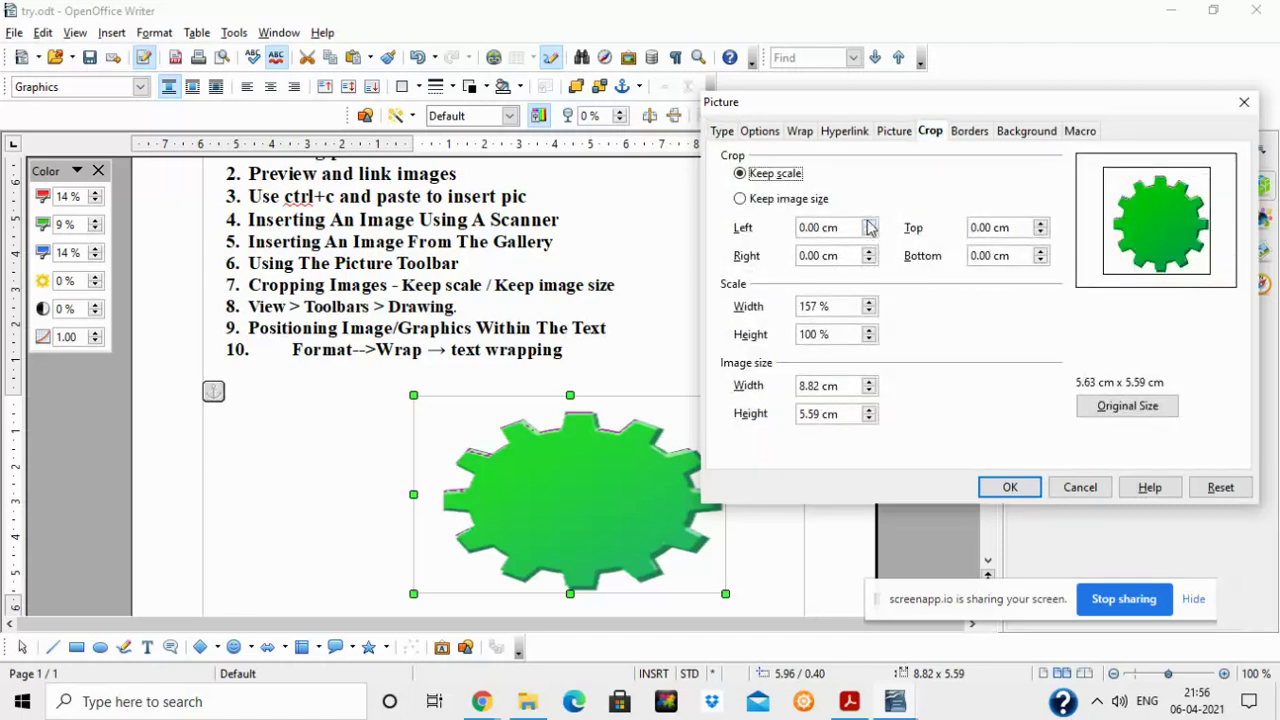
{"action": "left_click_drag", "start_coordinate": [869, 224], "coordinate": [869, 224]}
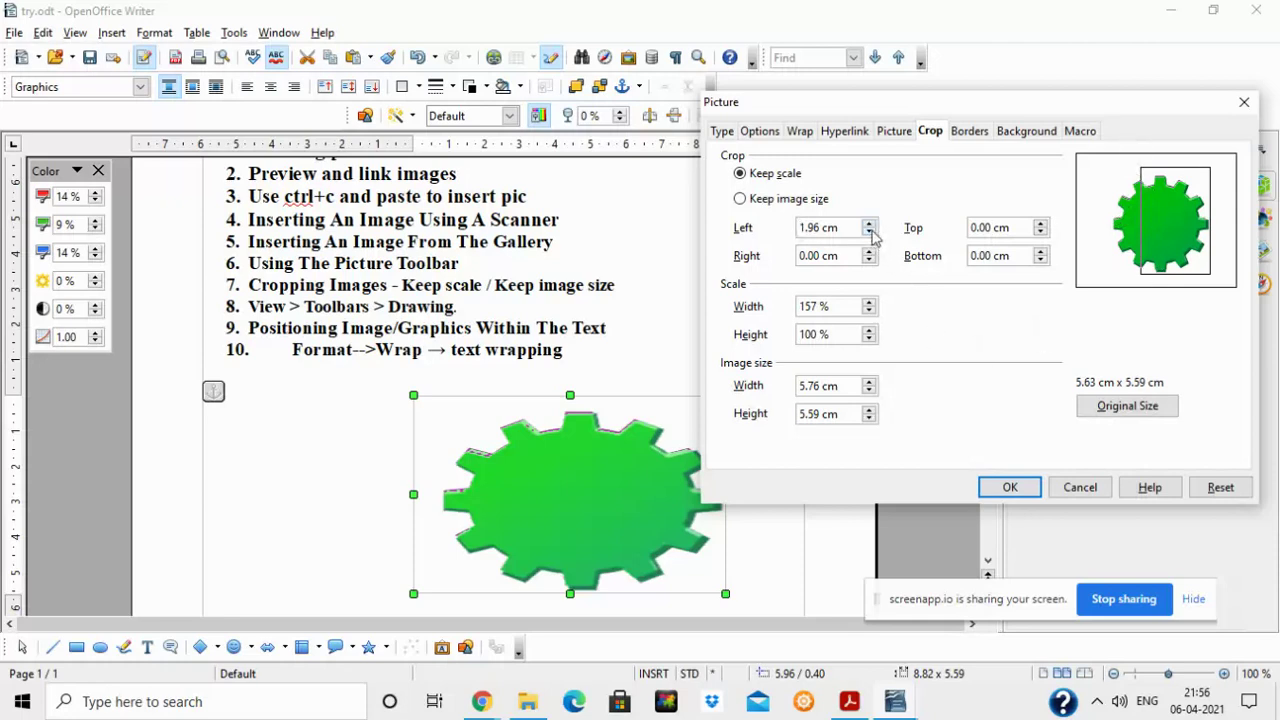
{"action": "left_click_drag", "start_coordinate": [869, 225], "coordinate": [870, 234]}
{"action": "left_click", "coordinate": [1010, 487]}
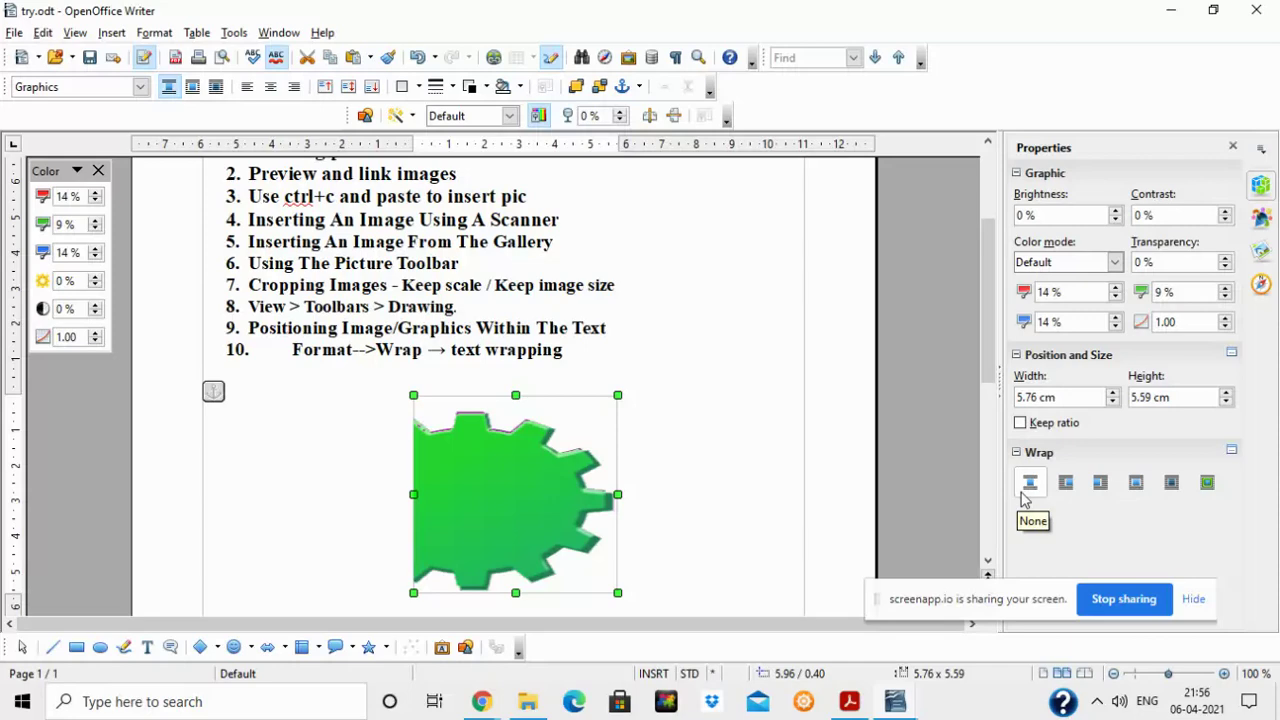
{"action": "key", "text": "ctrl+z"}
Try cropping 3.36 cm off the gear picture's left side with Keep image size
{"action": "right_click", "coordinate": [634, 522]}
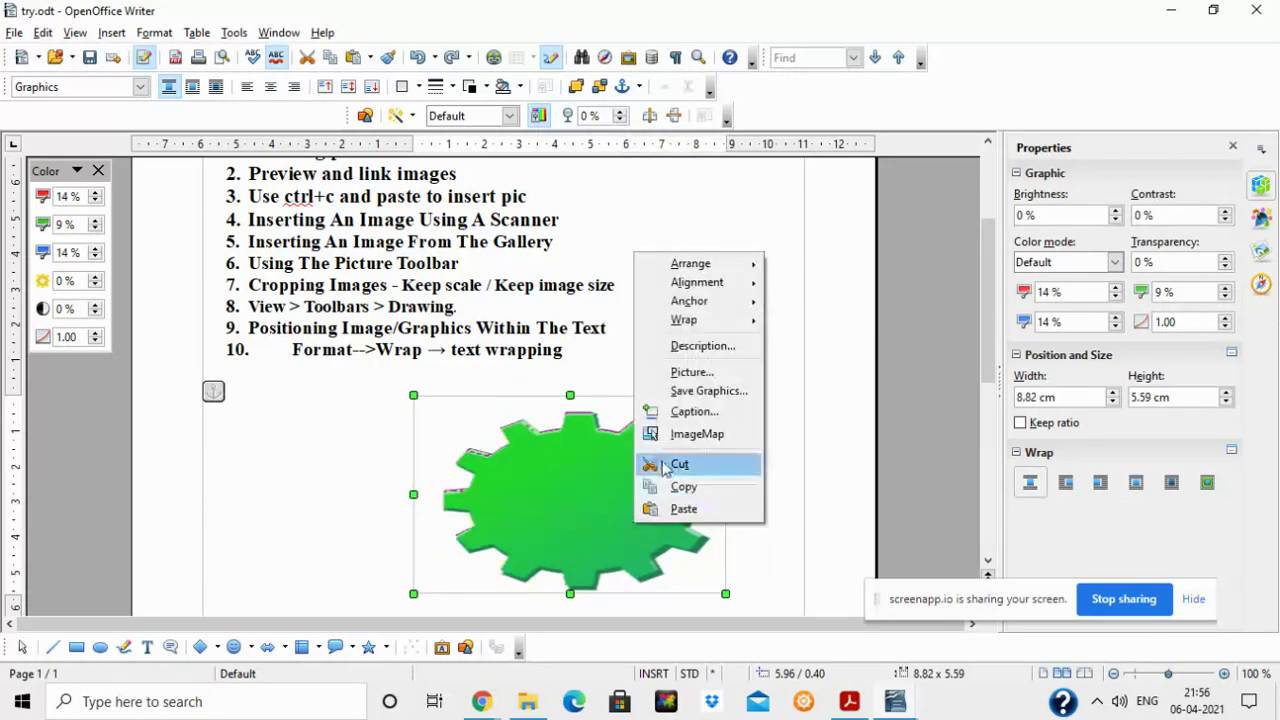
{"action": "left_click", "coordinate": [700, 373]}
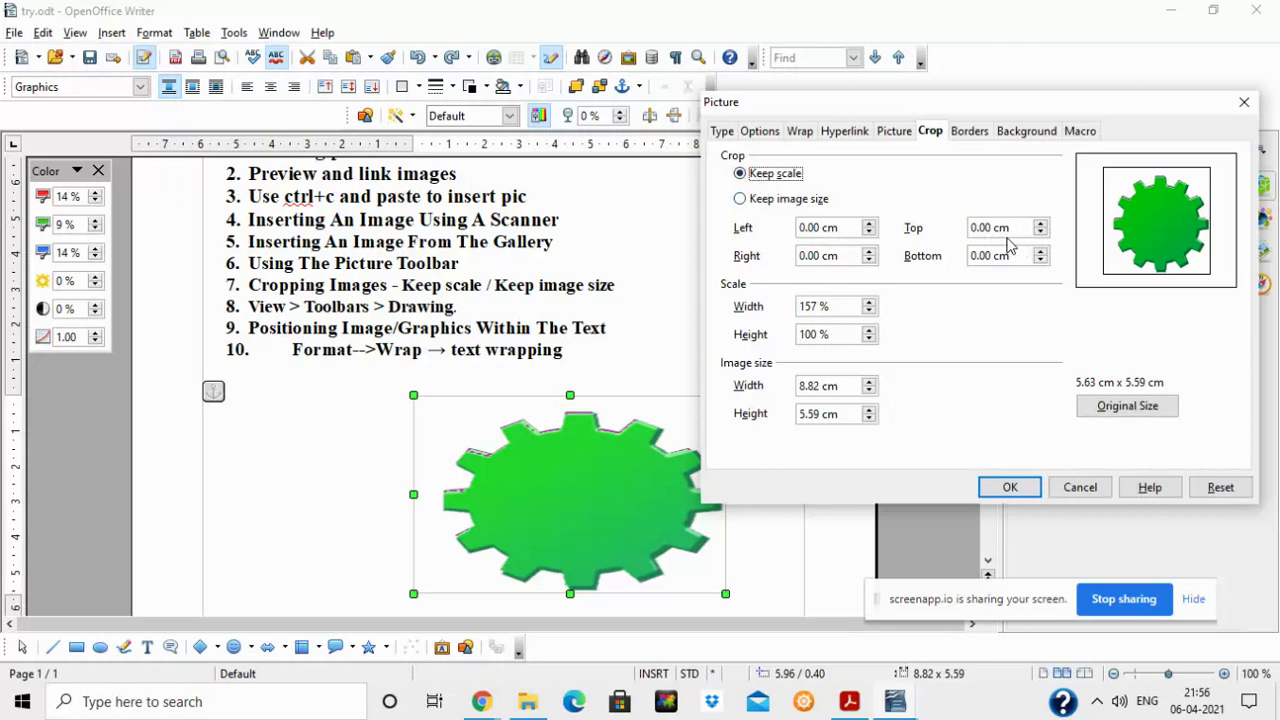
{"action": "left_click", "coordinate": [740, 203]}
{"action": "left_click", "coordinate": [870, 228]}
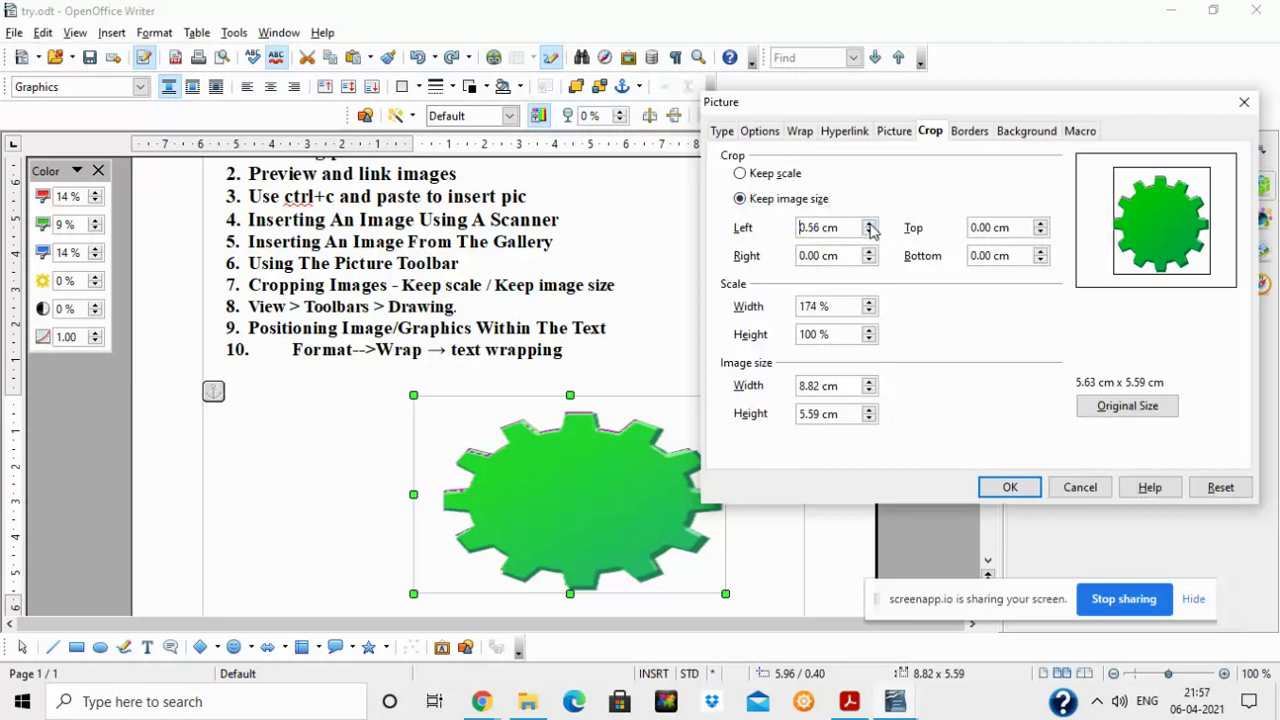
{"action": "left_click_drag", "start_coordinate": [870, 228], "coordinate": [870, 228]}
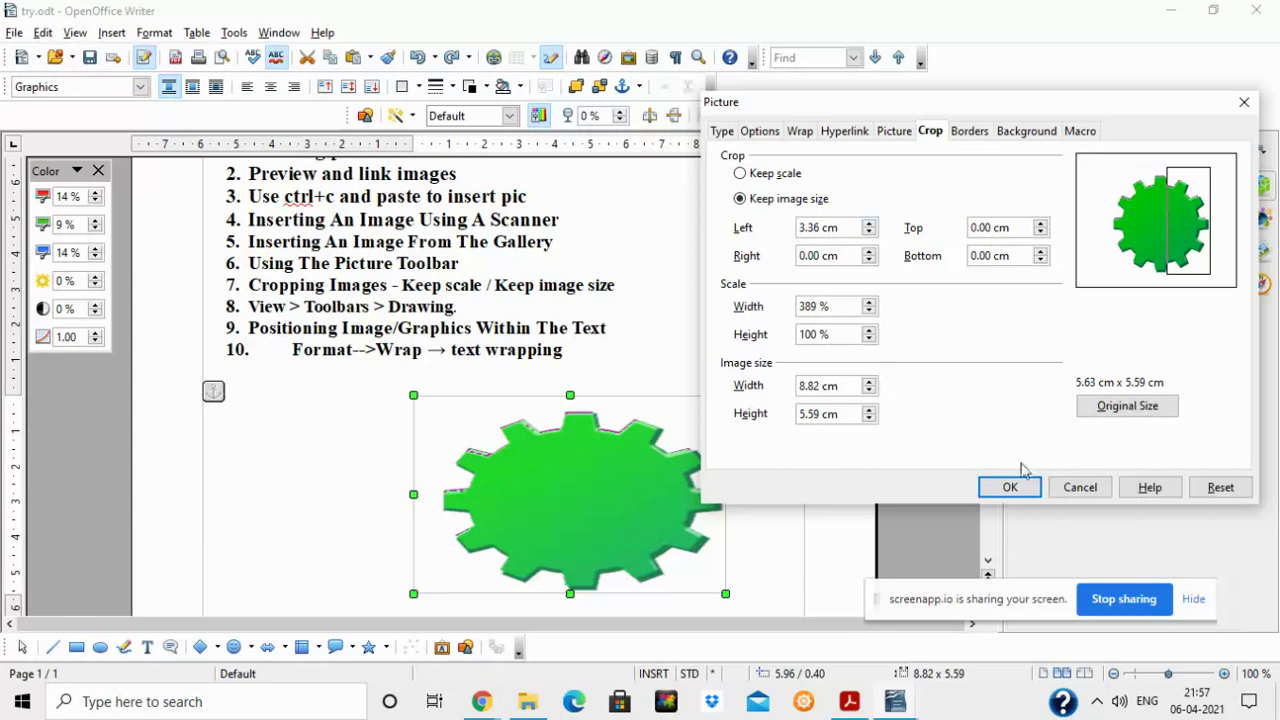
{"action": "left_click", "coordinate": [1006, 489]}
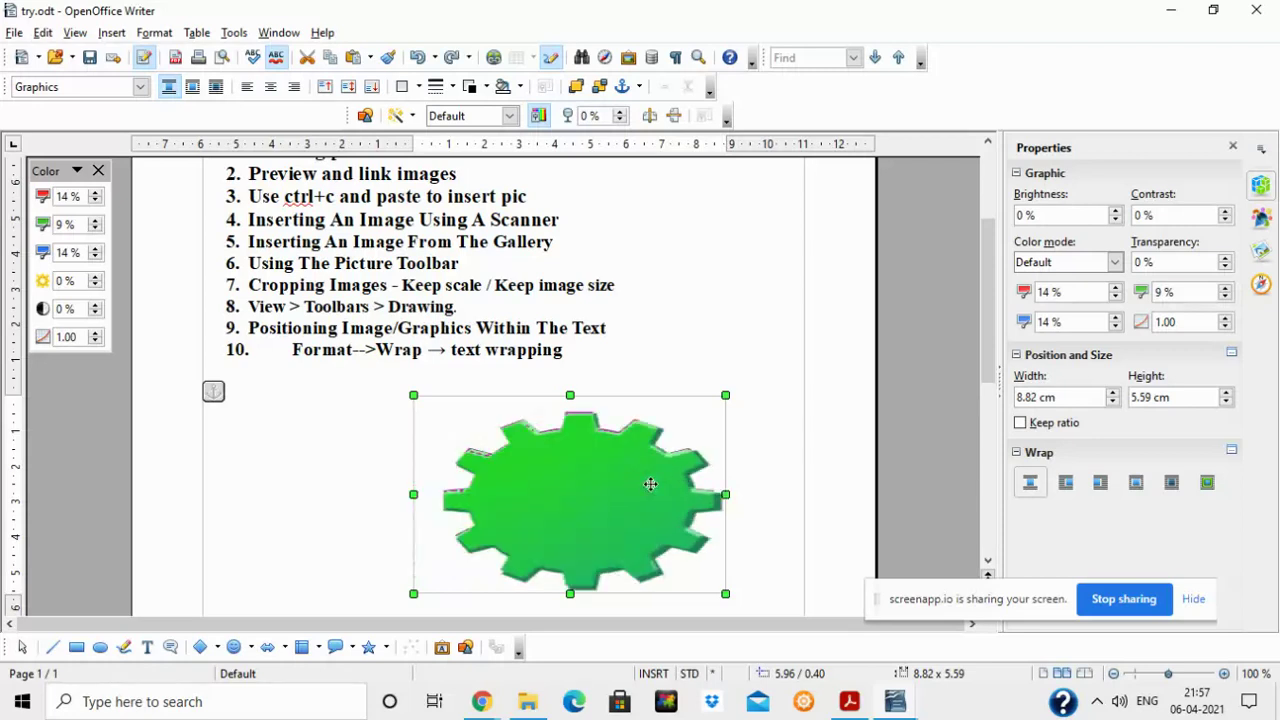
Try cropping 2.24 cm off the top of the gear picture with Keep scale, and undo the crop
{"action": "right_click", "coordinate": [650, 484]}
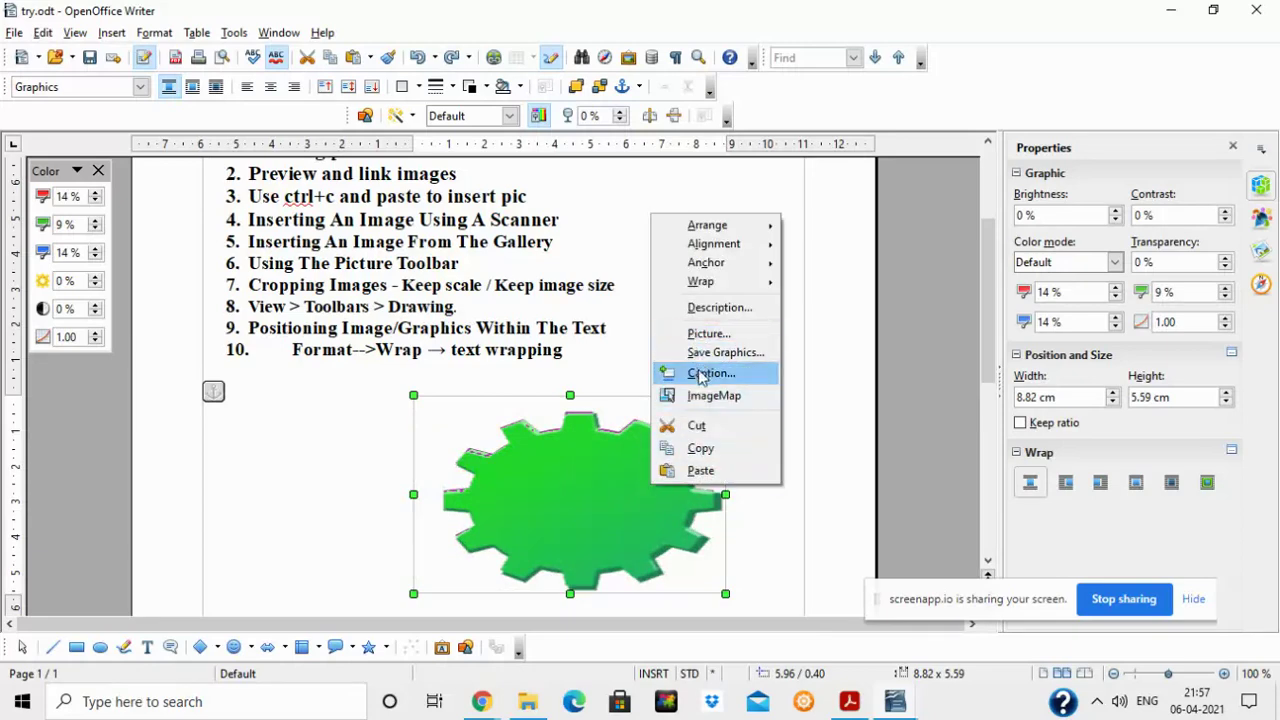
{"action": "left_click", "coordinate": [703, 333]}
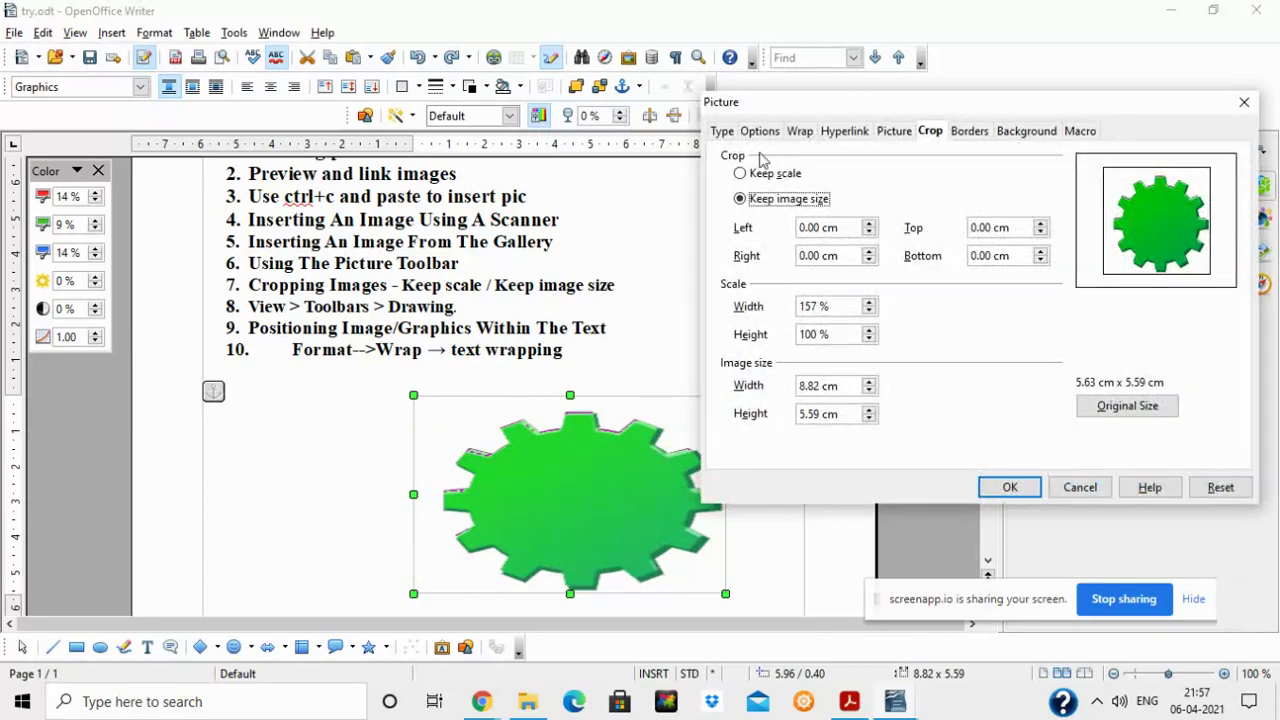
{"action": "left_click", "coordinate": [762, 174]}
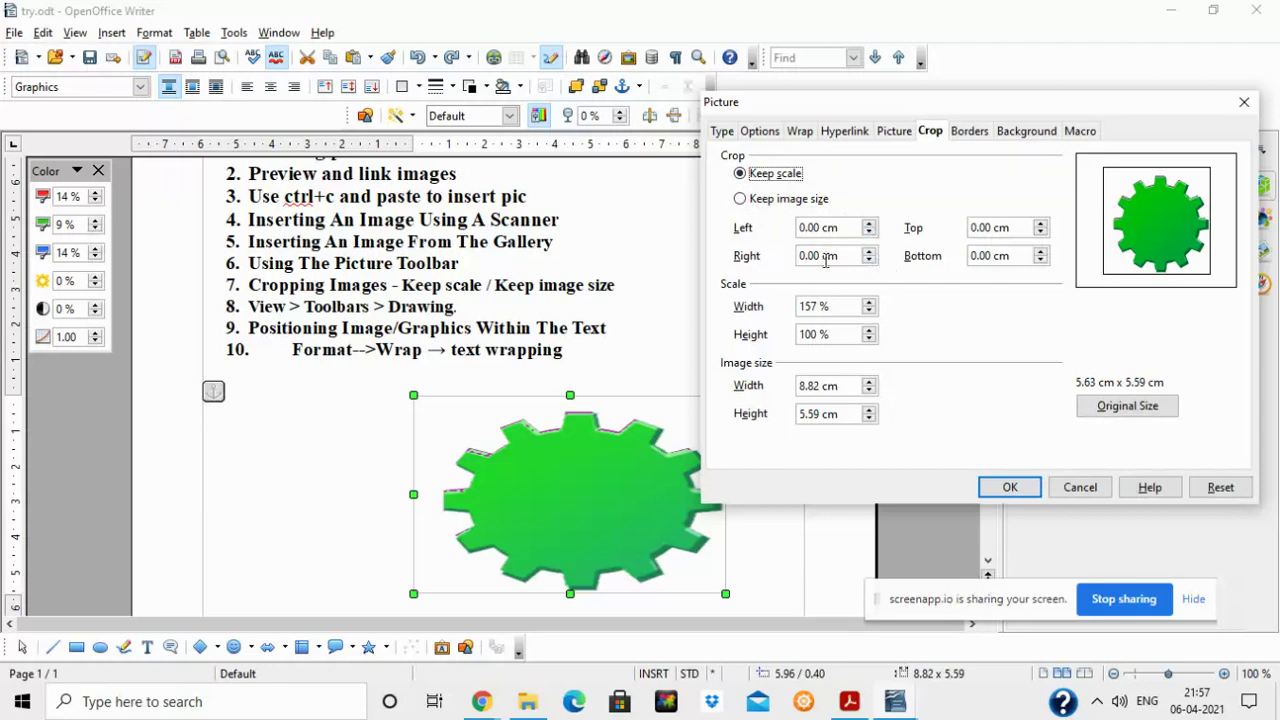
{"action": "left_click", "coordinate": [1042, 231]}
{"action": "left_click_drag", "start_coordinate": [1043, 229], "coordinate": [1043, 229]}
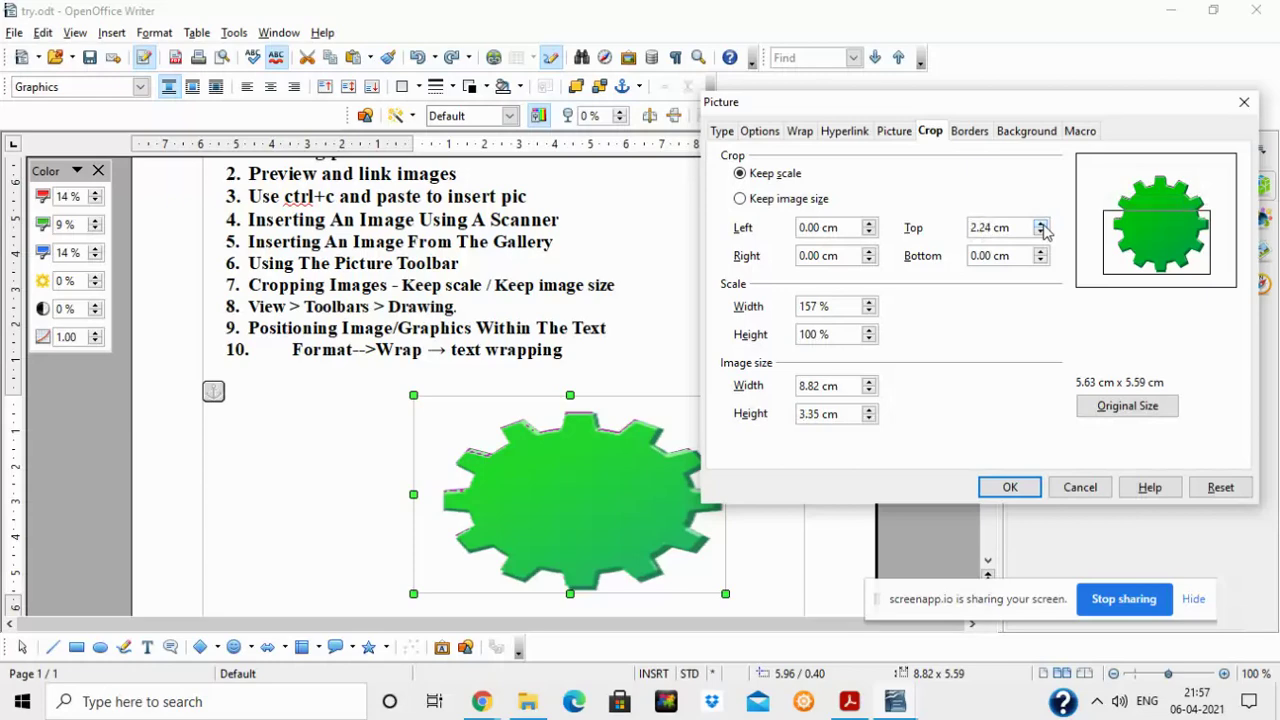
{"action": "left_click", "coordinate": [1008, 488]}
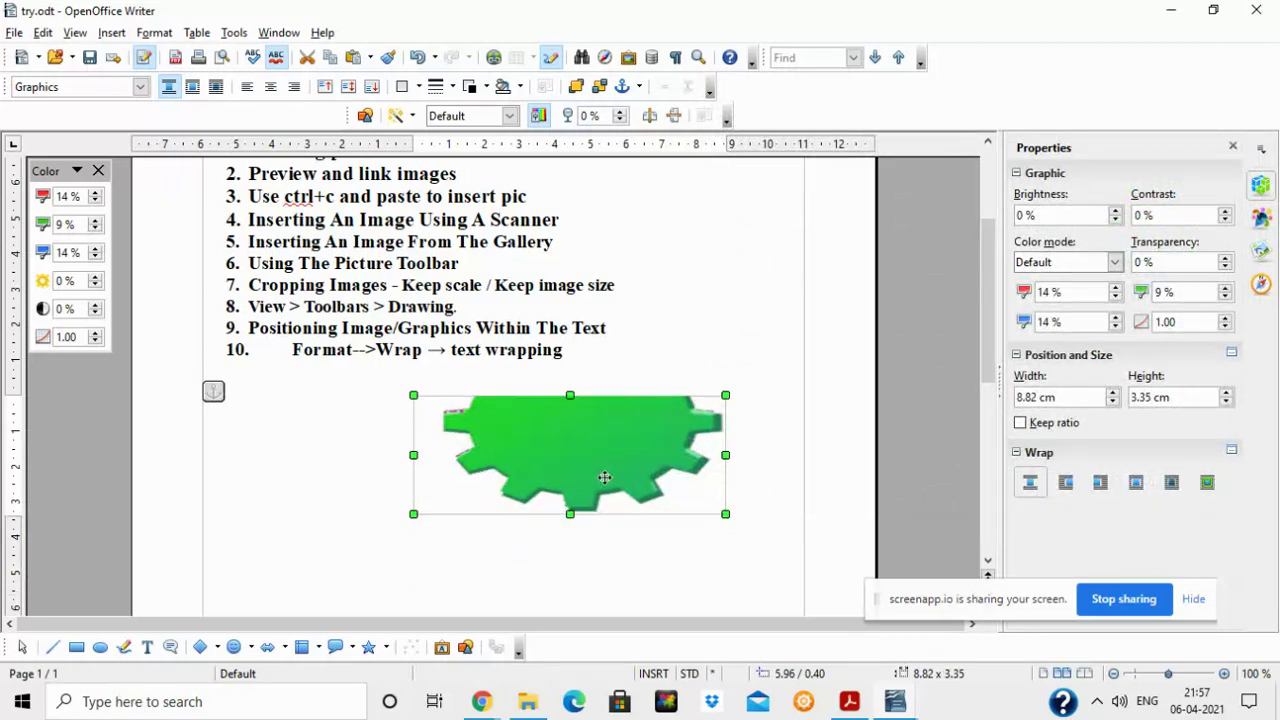
{"action": "key", "text": "ctrl+z"}
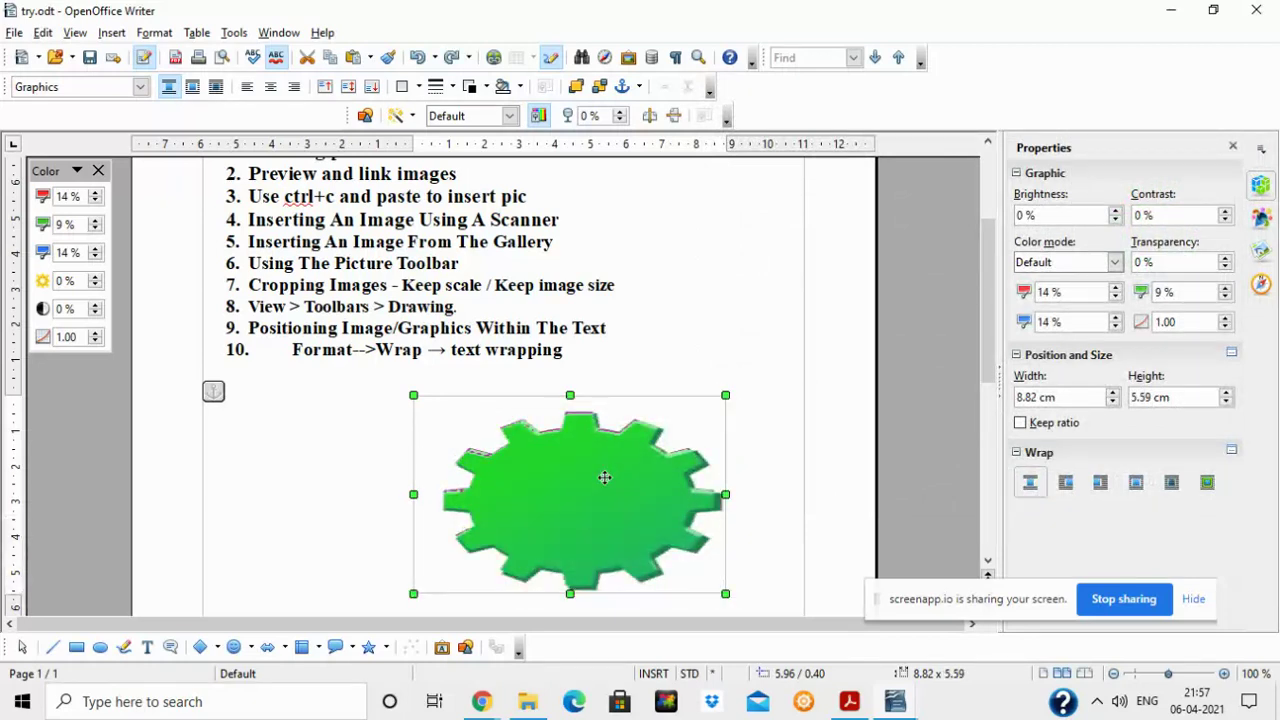
Try cropping the top of the gear picture with Keep image size, and undo the crop
{"action": "right_click", "coordinate": [604, 477]}
{"action": "left_click", "coordinate": [670, 328]}
{"action": "left_click", "coordinate": [776, 203]}
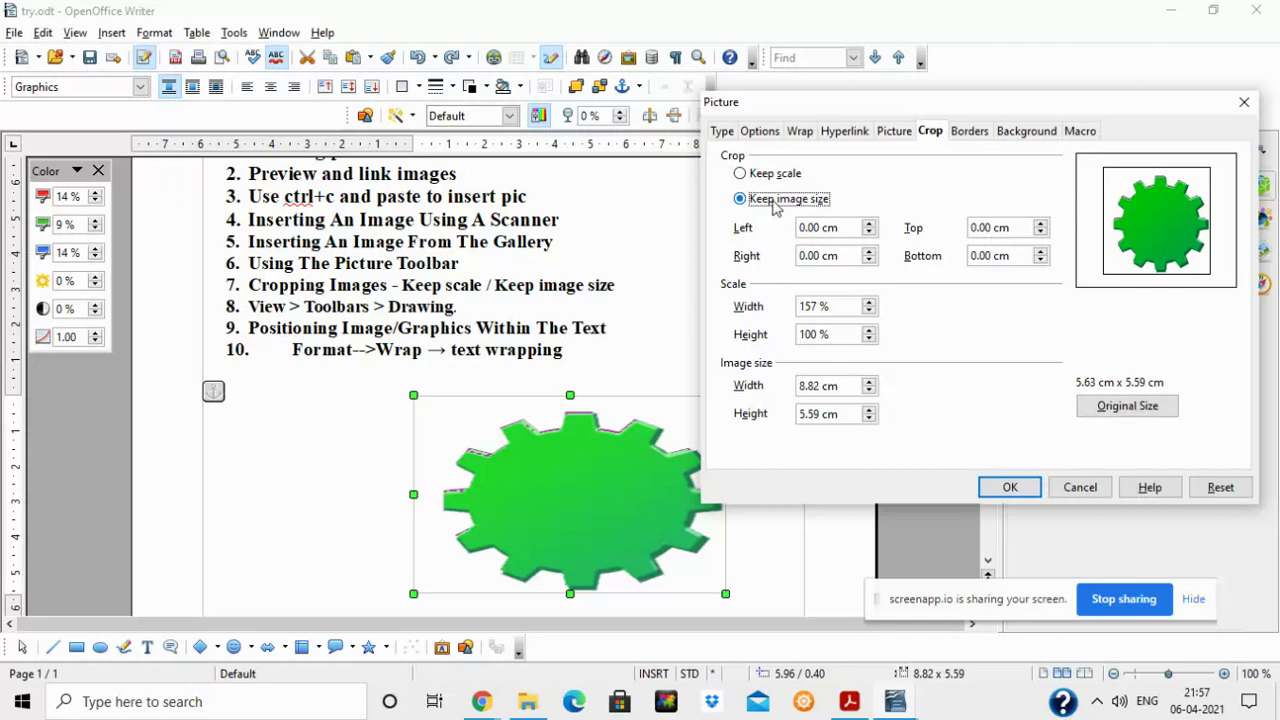
{"action": "left_click", "coordinate": [1041, 224]}
{"action": "left_click", "coordinate": [1041, 224]}
{"action": "left_click", "coordinate": [1041, 224]}
{"action": "left_click", "coordinate": [1041, 224]}
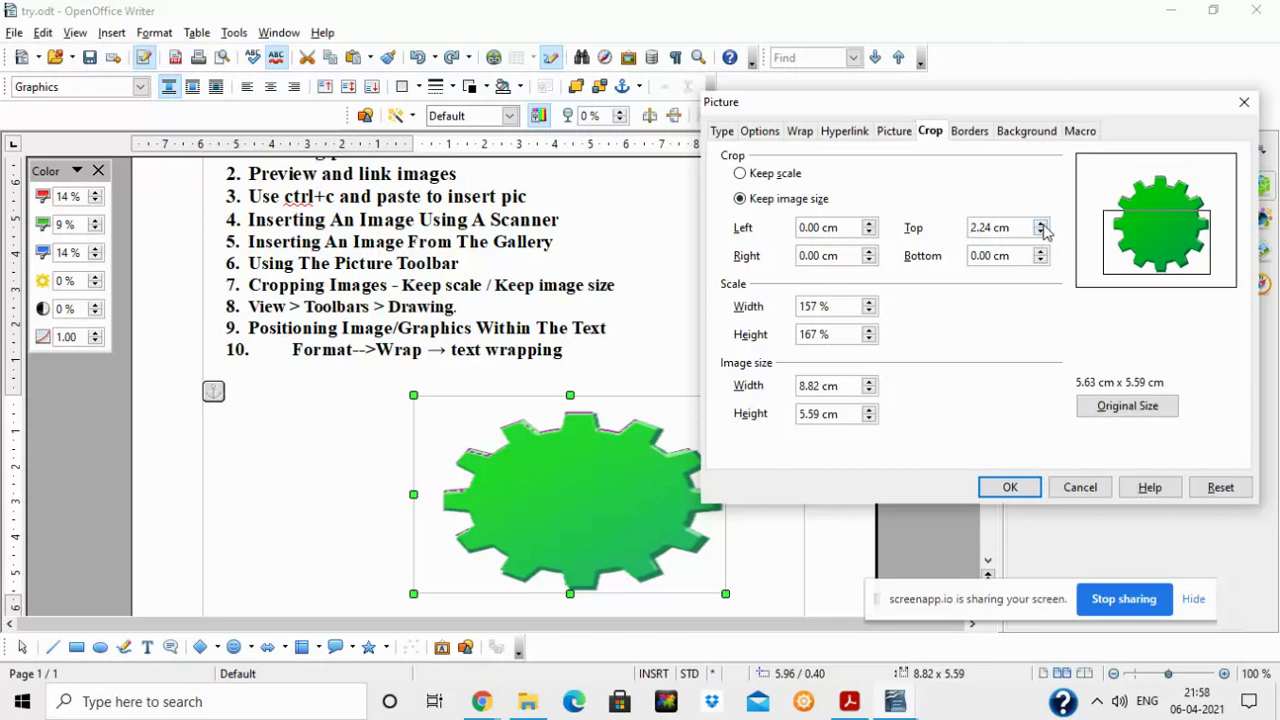
{"action": "left_click", "coordinate": [1041, 224]}
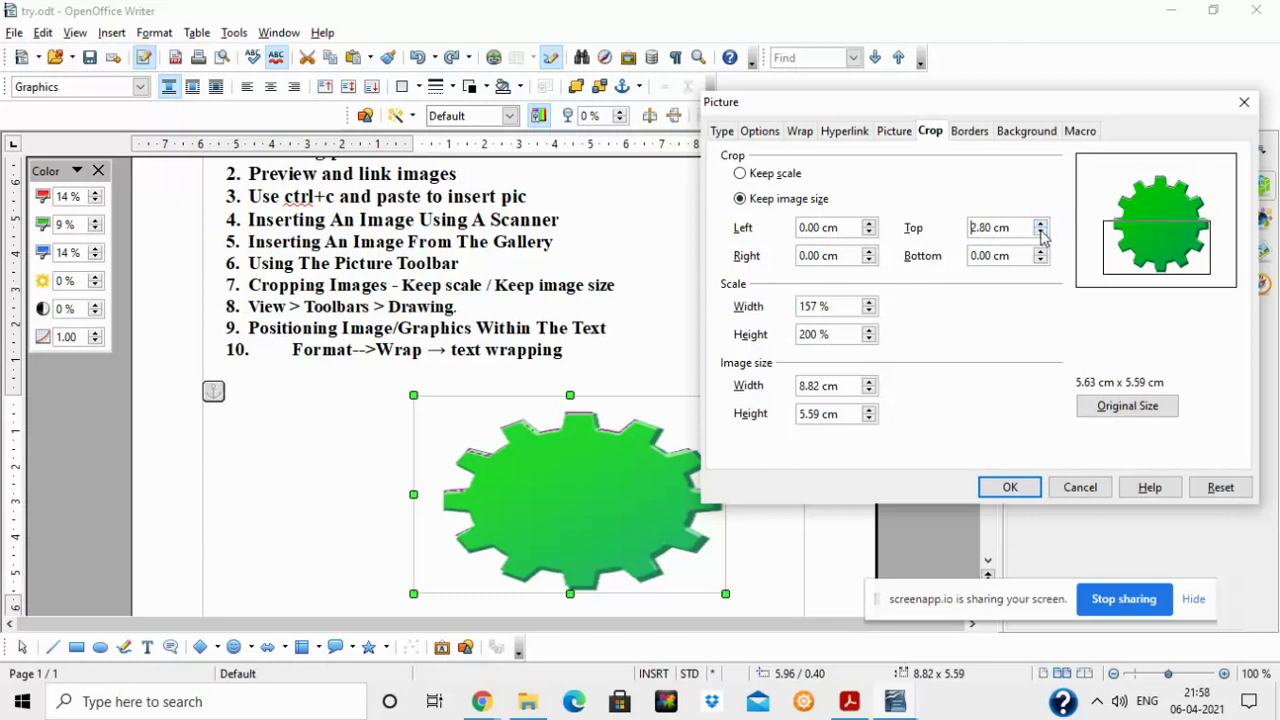
{"action": "left_click", "coordinate": [1041, 232]}
{"action": "left_click", "coordinate": [1010, 488]}
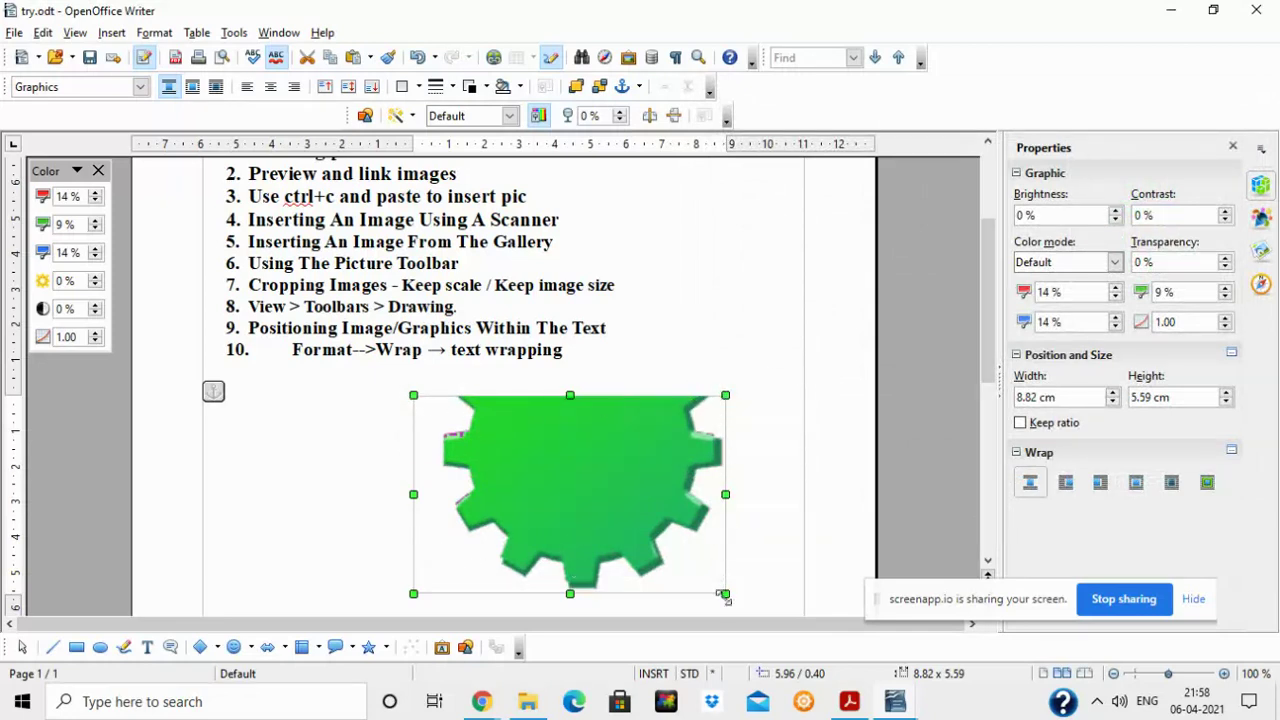
{"action": "key", "text": "ctrl+z"}
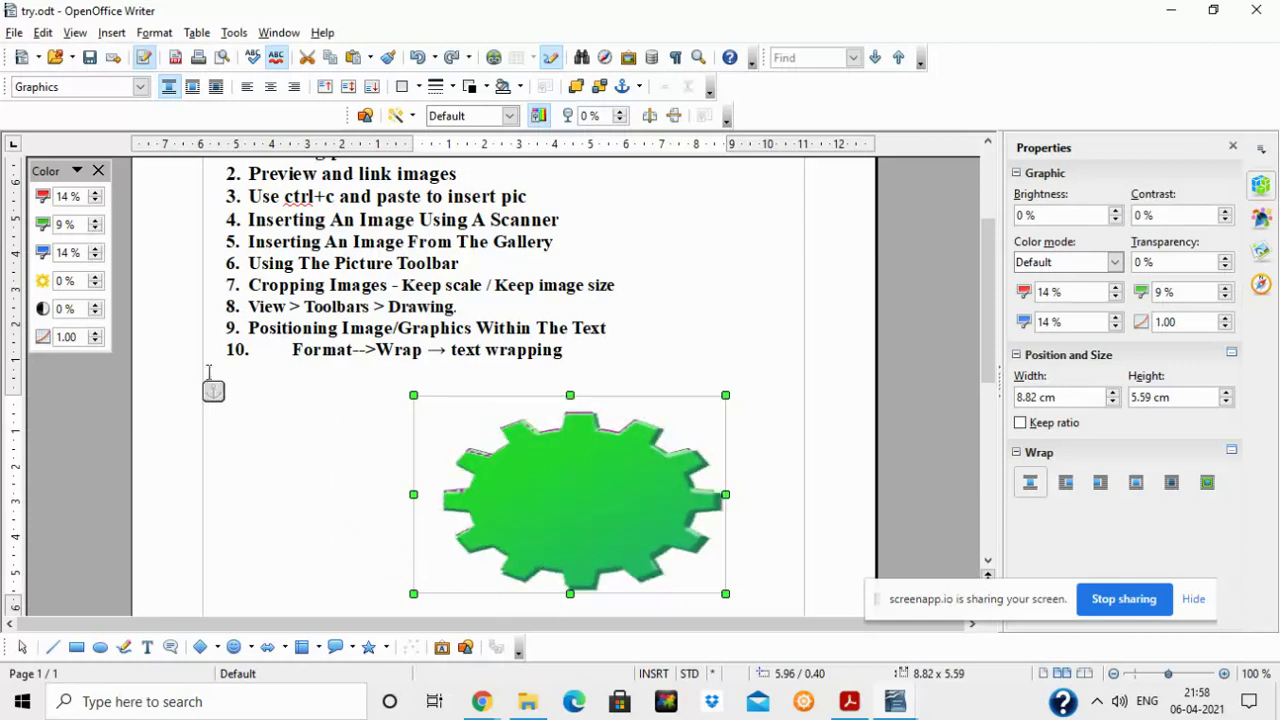
Try scaling the gear picture's width to 257 %
{"action": "right_click", "coordinate": [513, 512]}
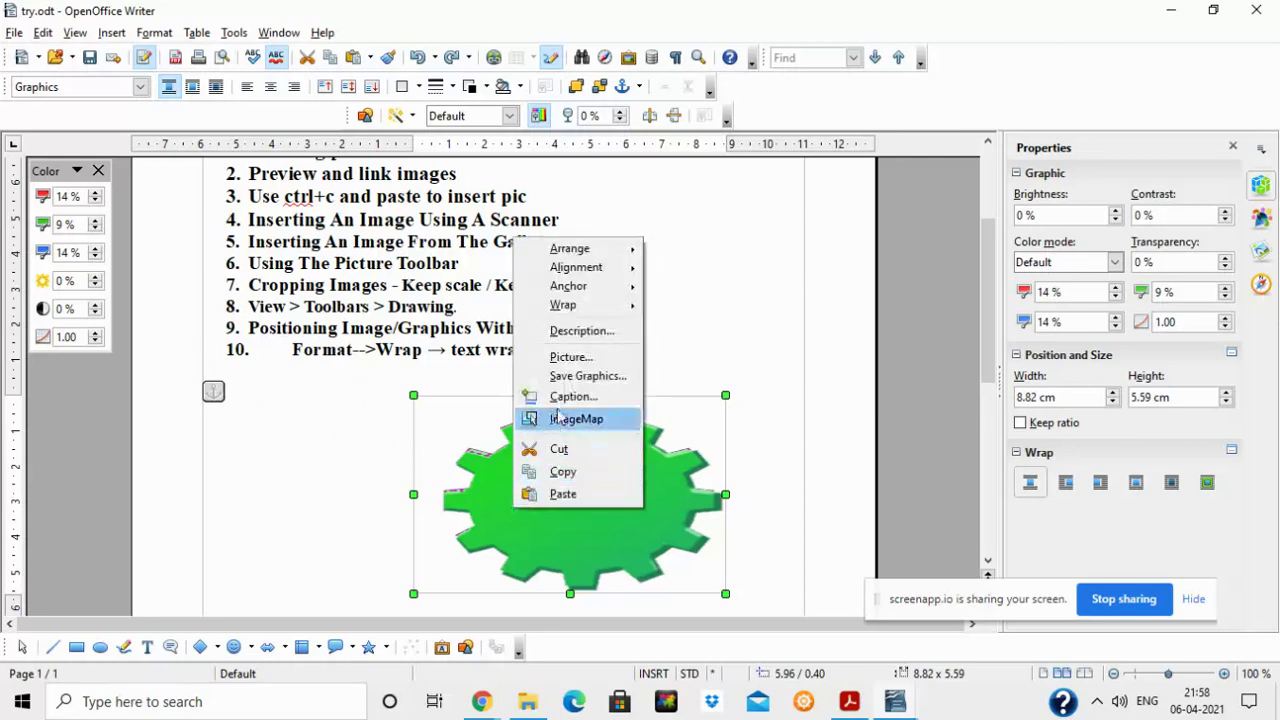
{"action": "left_click", "coordinate": [571, 357]}
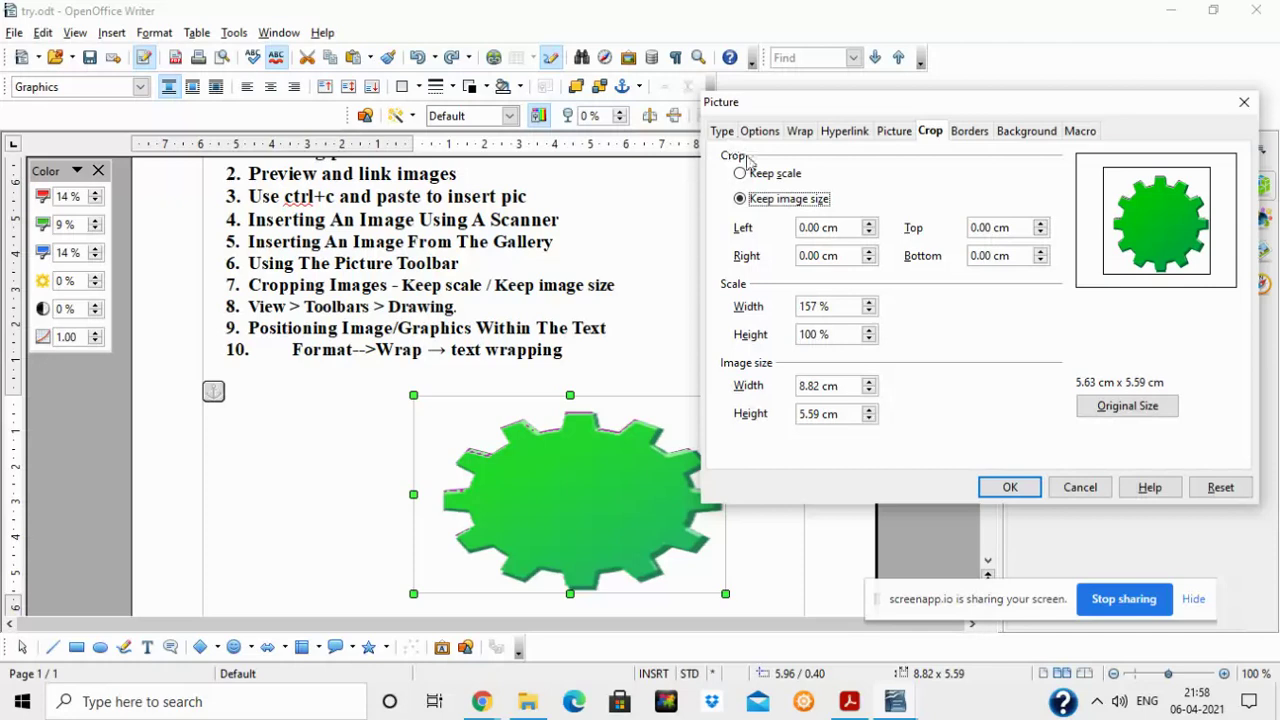
{"action": "left_click", "coordinate": [870, 304]}
{"action": "left_click", "coordinate": [870, 304]}
{"action": "left_click", "coordinate": [870, 304]}
{"action": "left_click", "coordinate": [870, 304]}
{"action": "left_click", "coordinate": [870, 304]}
{"action": "left_click", "coordinate": [870, 304]}
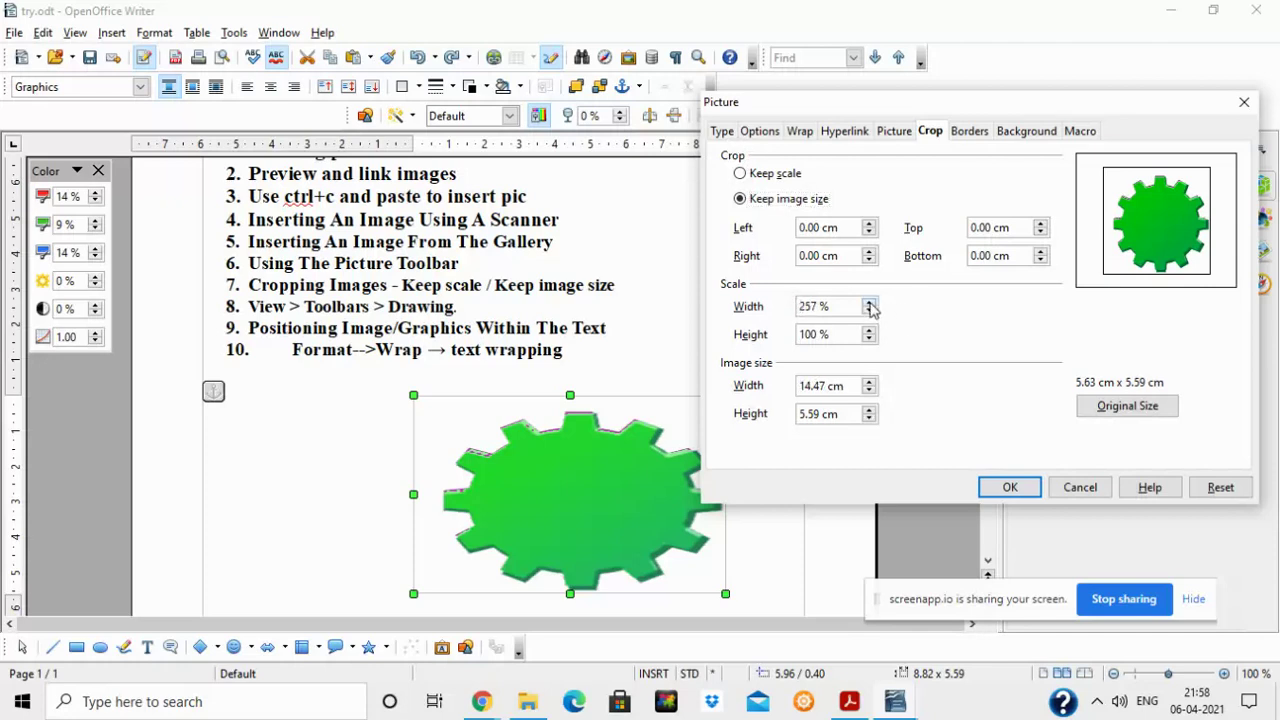
{"action": "left_click", "coordinate": [1008, 489]}
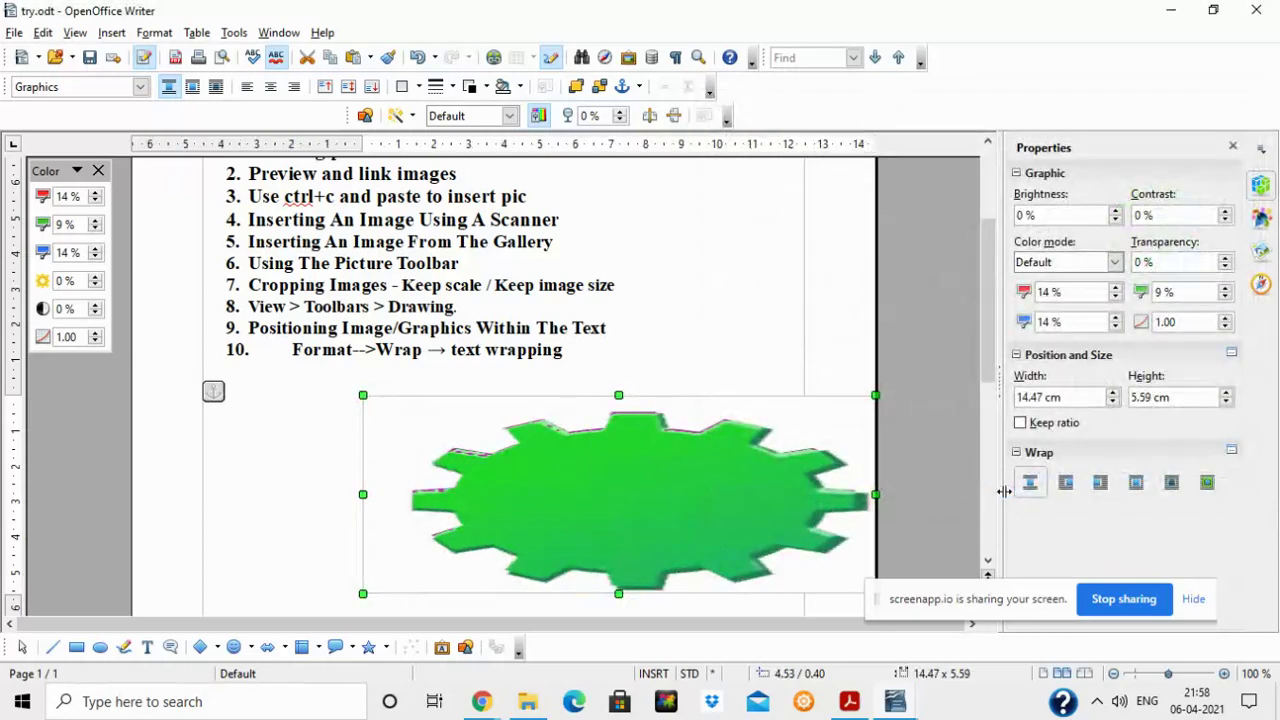
Review the gear picture's type, wrap and crop settings in its picture properties
{"action": "right_click", "coordinate": [594, 467]}
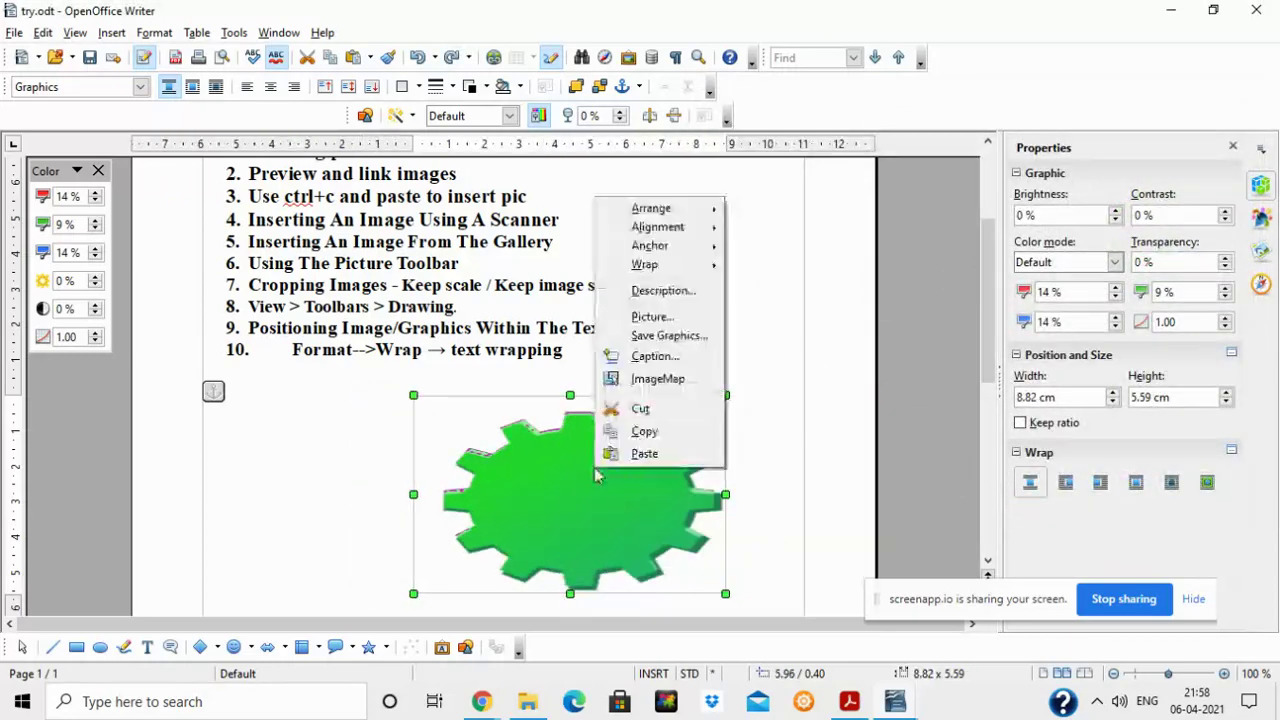
{"action": "left_click", "coordinate": [652, 316]}
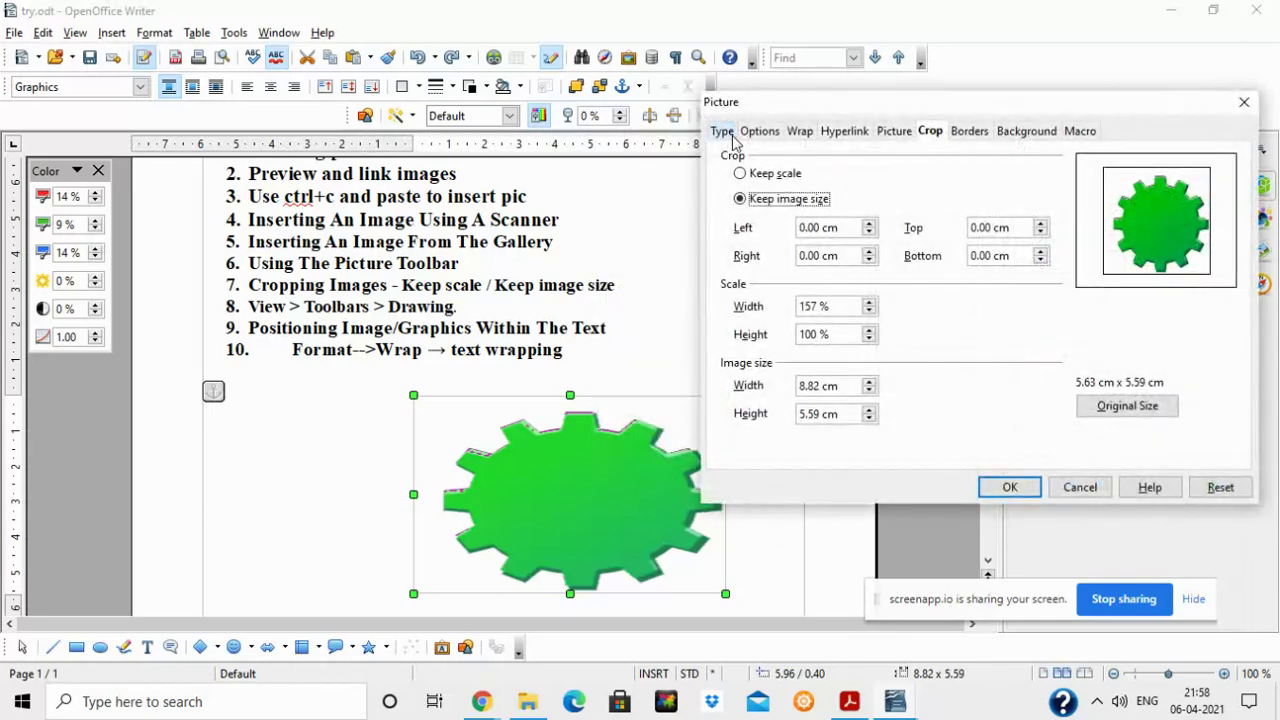
{"action": "left_click", "coordinate": [731, 137]}
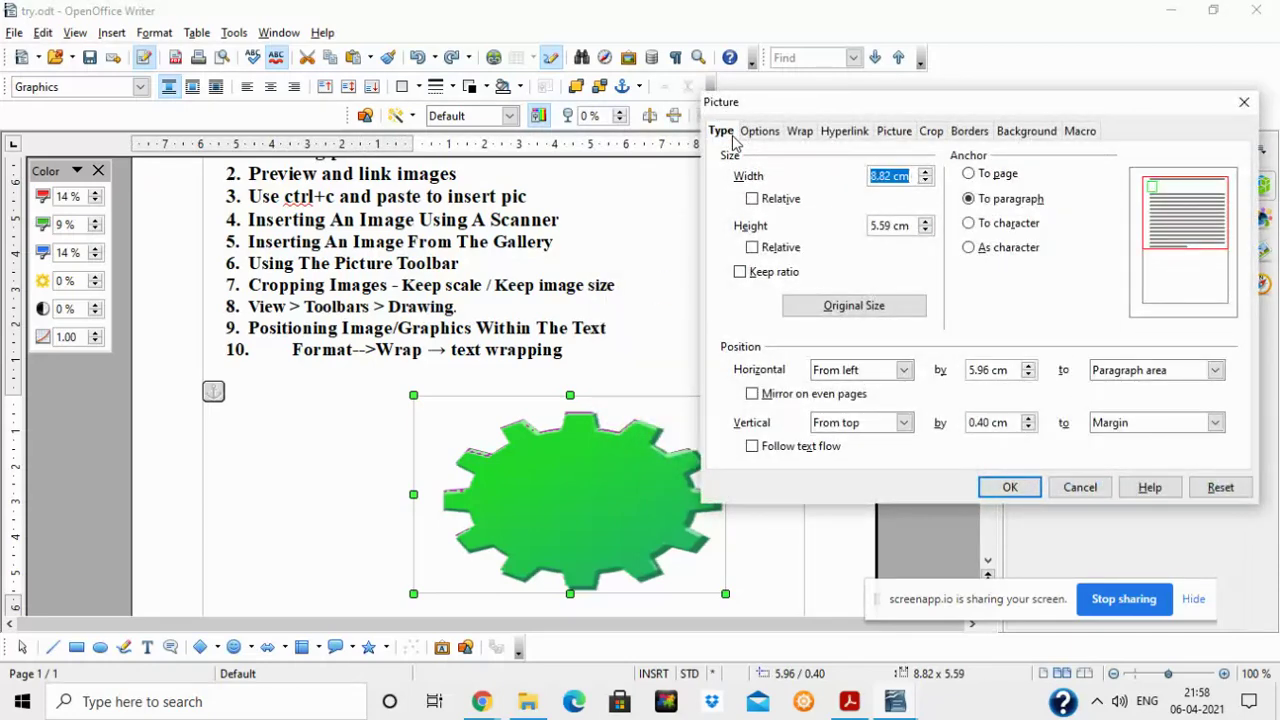
{"action": "left_click", "coordinate": [797, 134]}
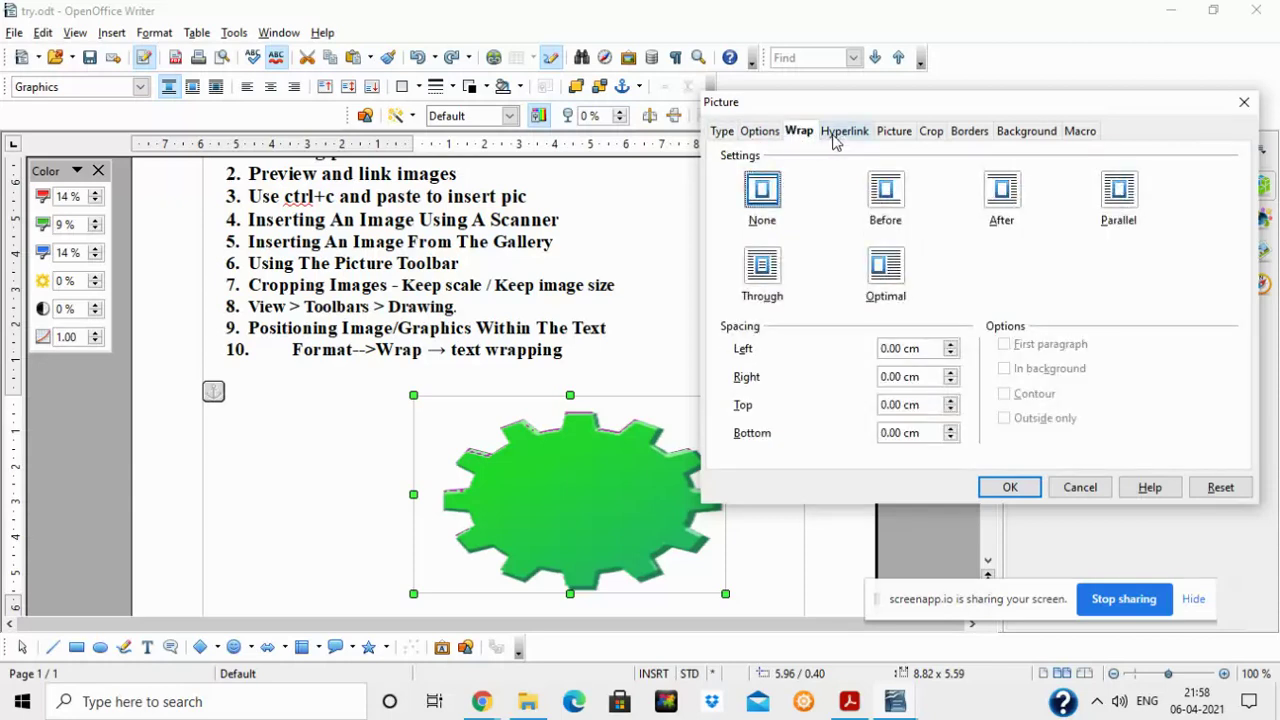
{"action": "left_click", "coordinate": [932, 134]}
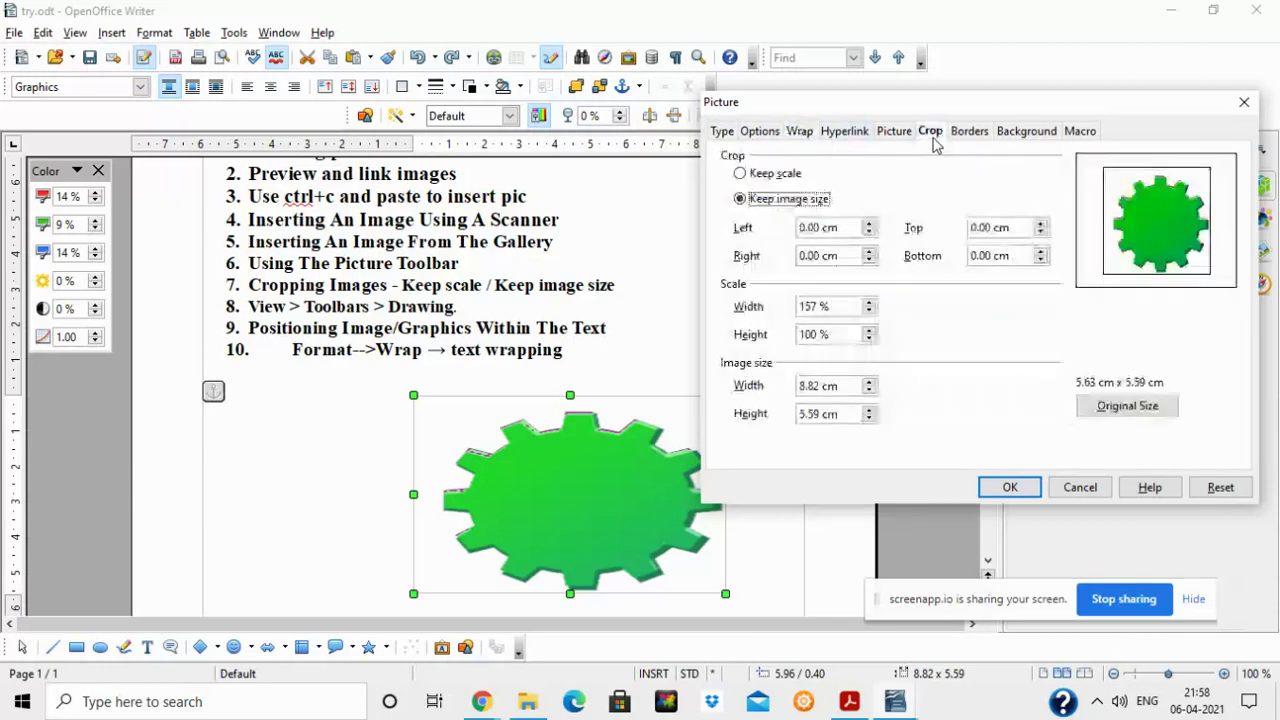
{"action": "left_click", "coordinate": [1079, 488]}
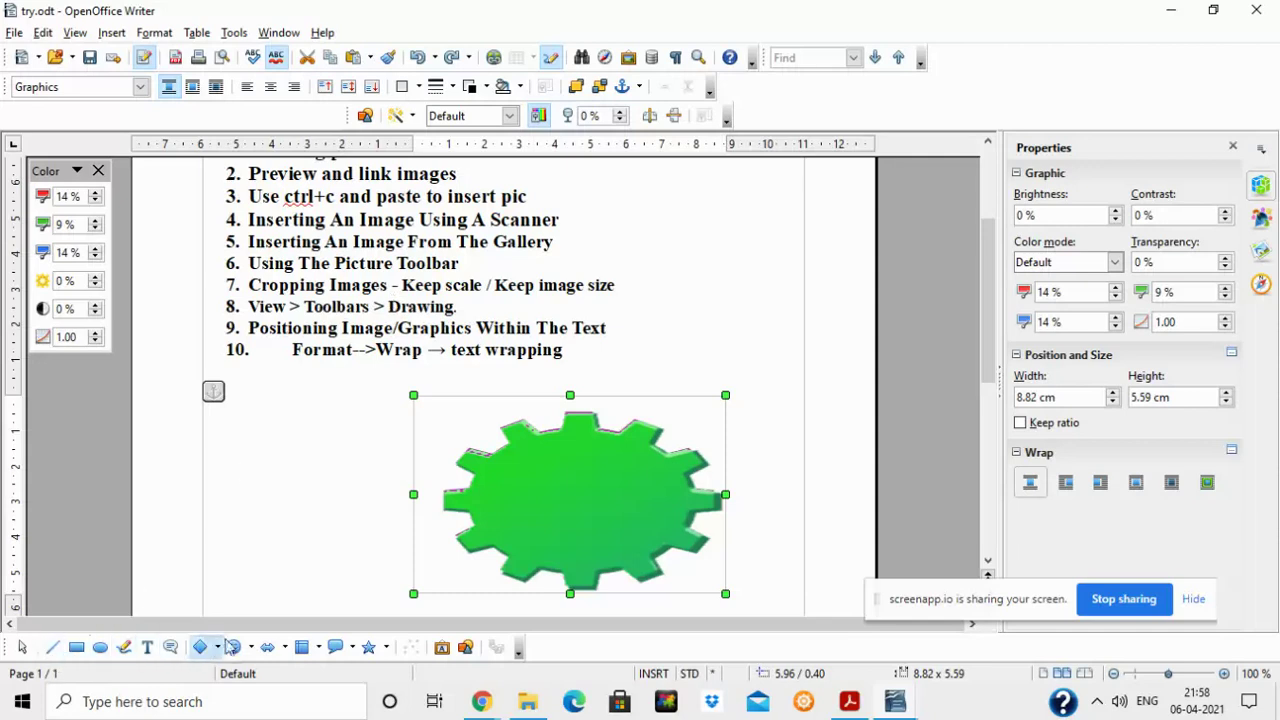
Check in the list of available toolbars whether the Drawing toolbar is enabled
{"action": "left_click", "coordinate": [75, 32]}
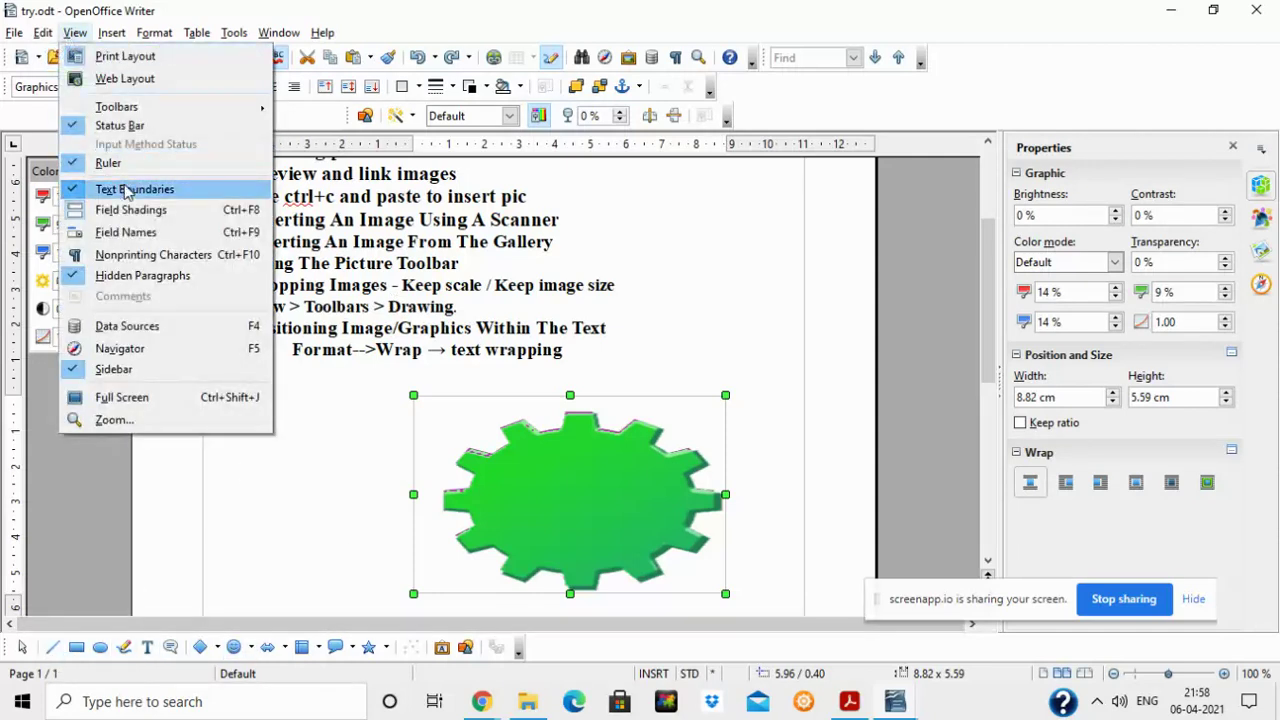
{"action": "mouse_move", "coordinate": [194, 109]}
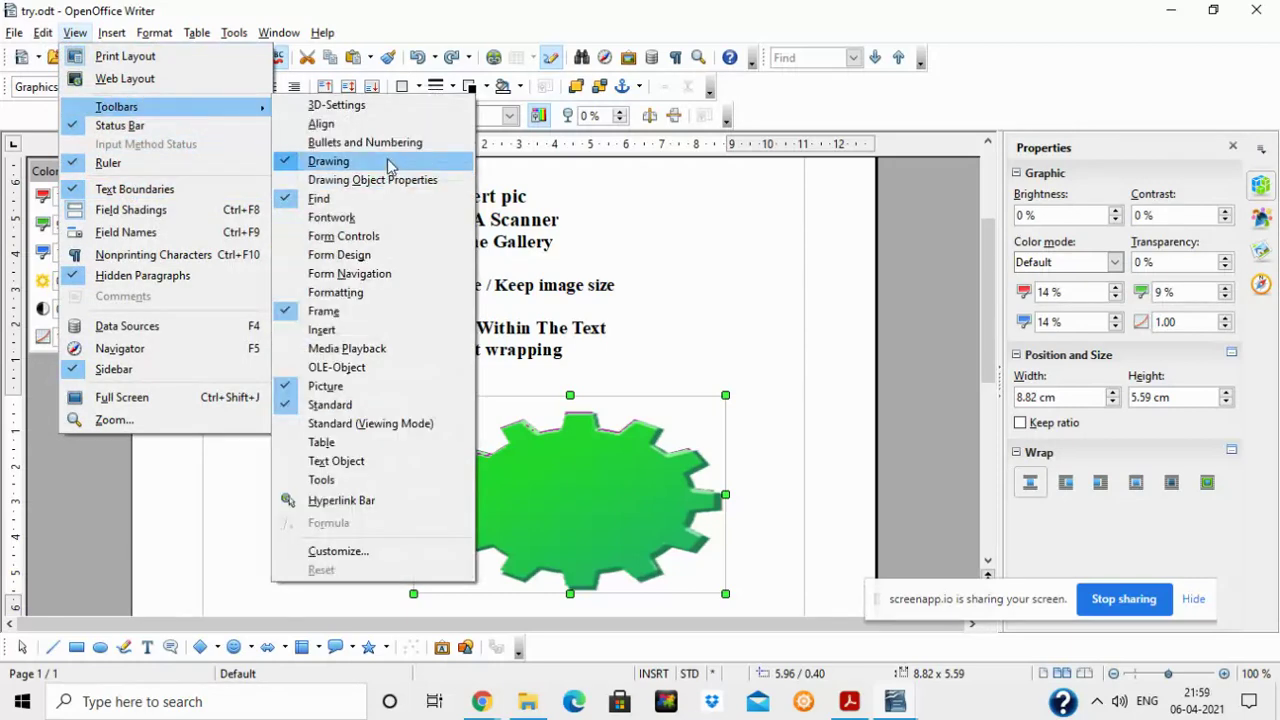
{"action": "left_click", "coordinate": [265, 500]}
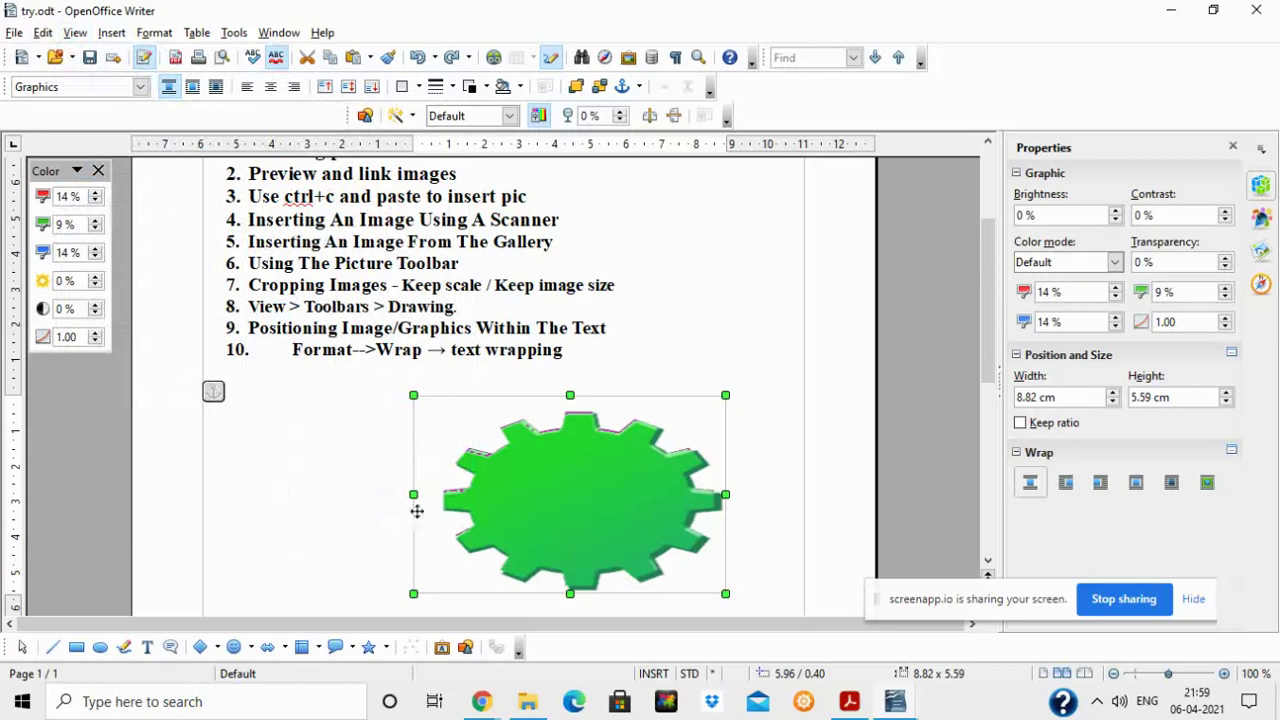
Switch to the Untitled 1 document and draw a 5-point star about 8.2 cm wide and 8.1 cm high below the text
{"action": "left_click", "coordinate": [893, 700]}
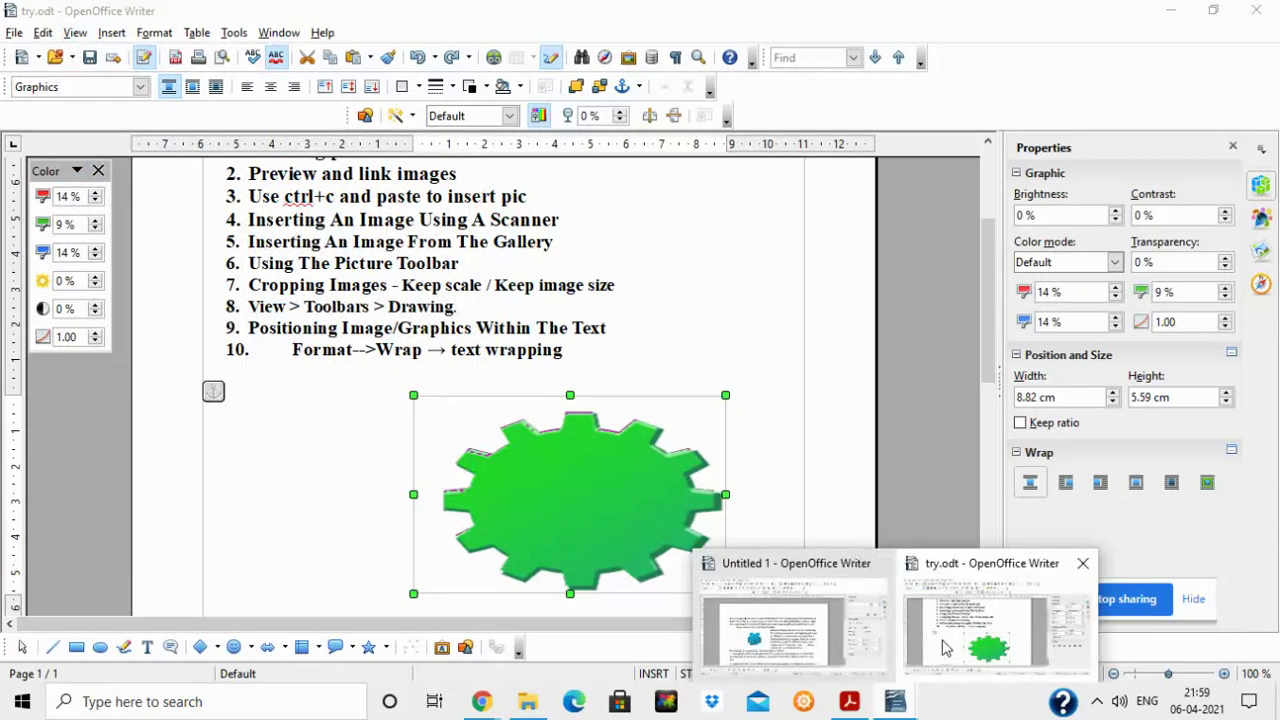
{"action": "left_click", "coordinate": [795, 630]}
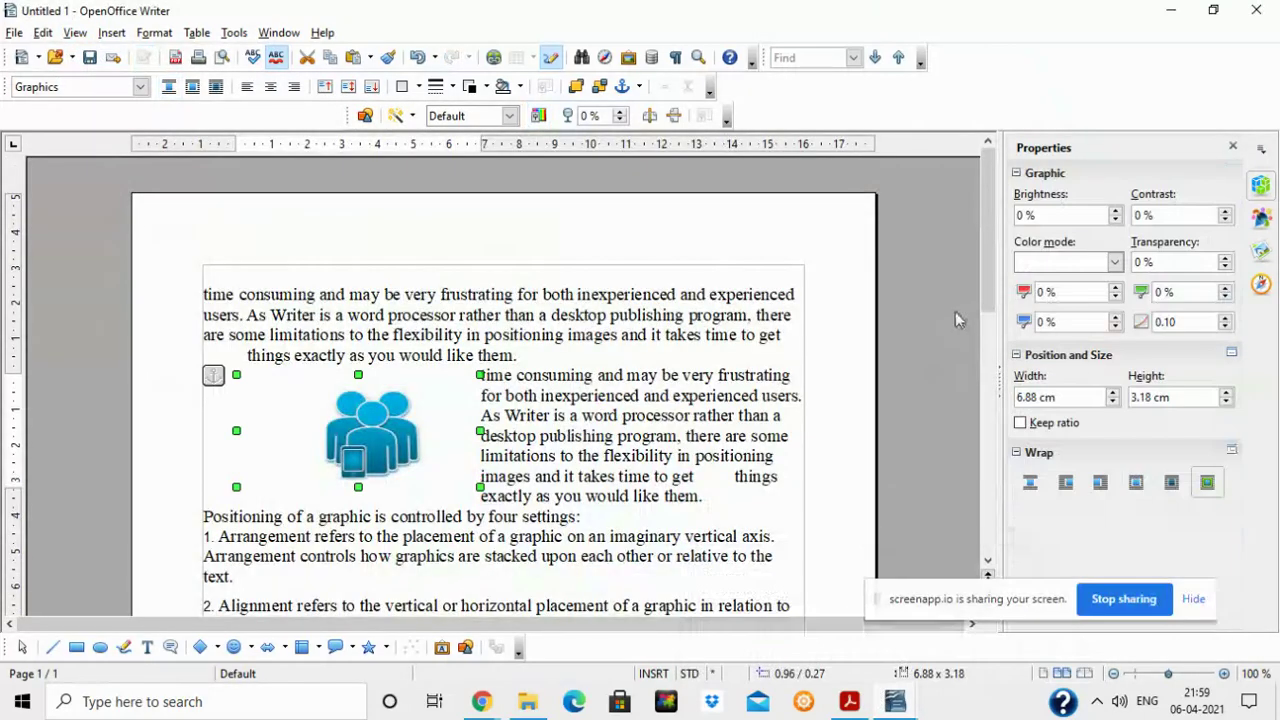
{"action": "scroll", "coordinate": [990, 230], "scroll_direction": "down", "scroll_amount": 6}
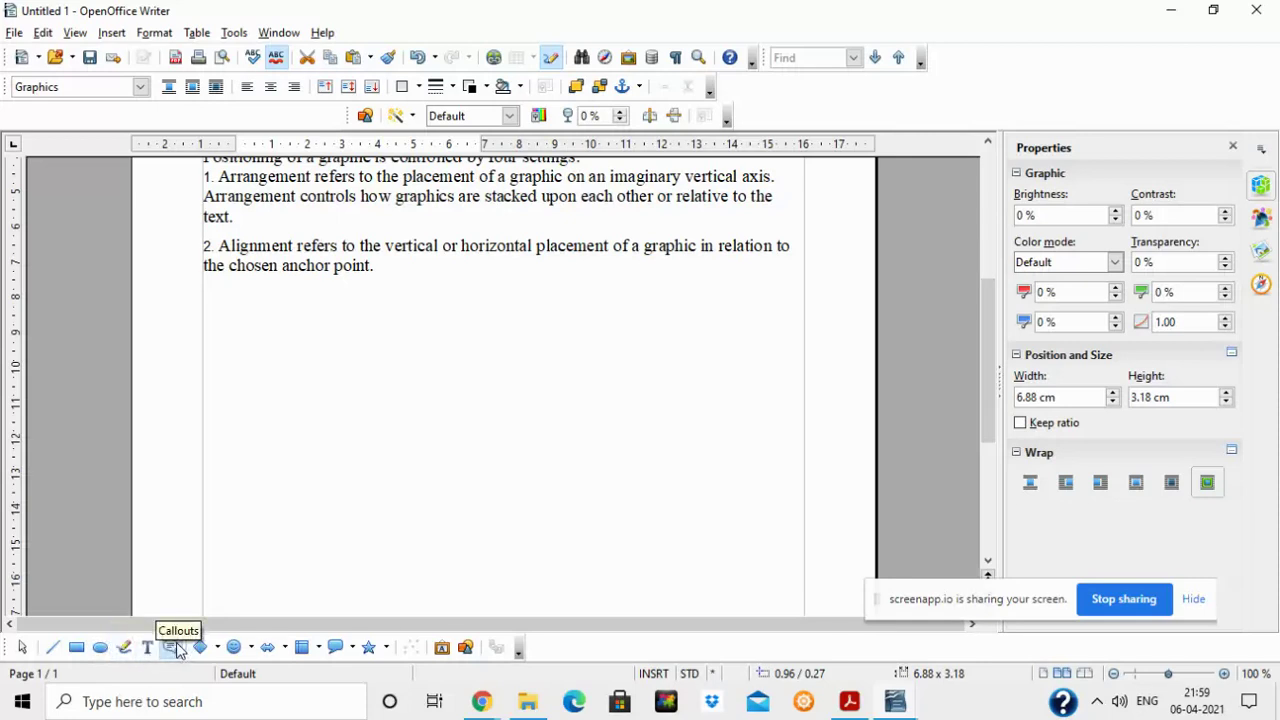
{"action": "left_click", "coordinate": [389, 650]}
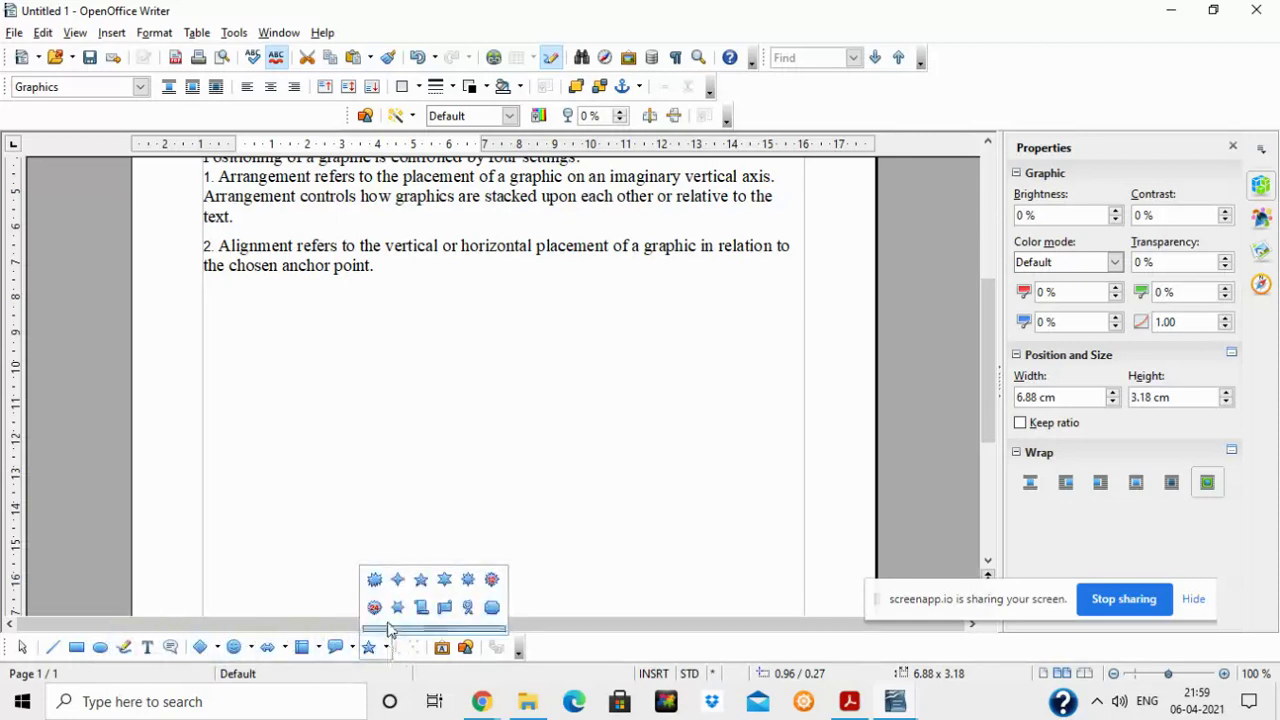
{"action": "left_click", "coordinate": [420, 579]}
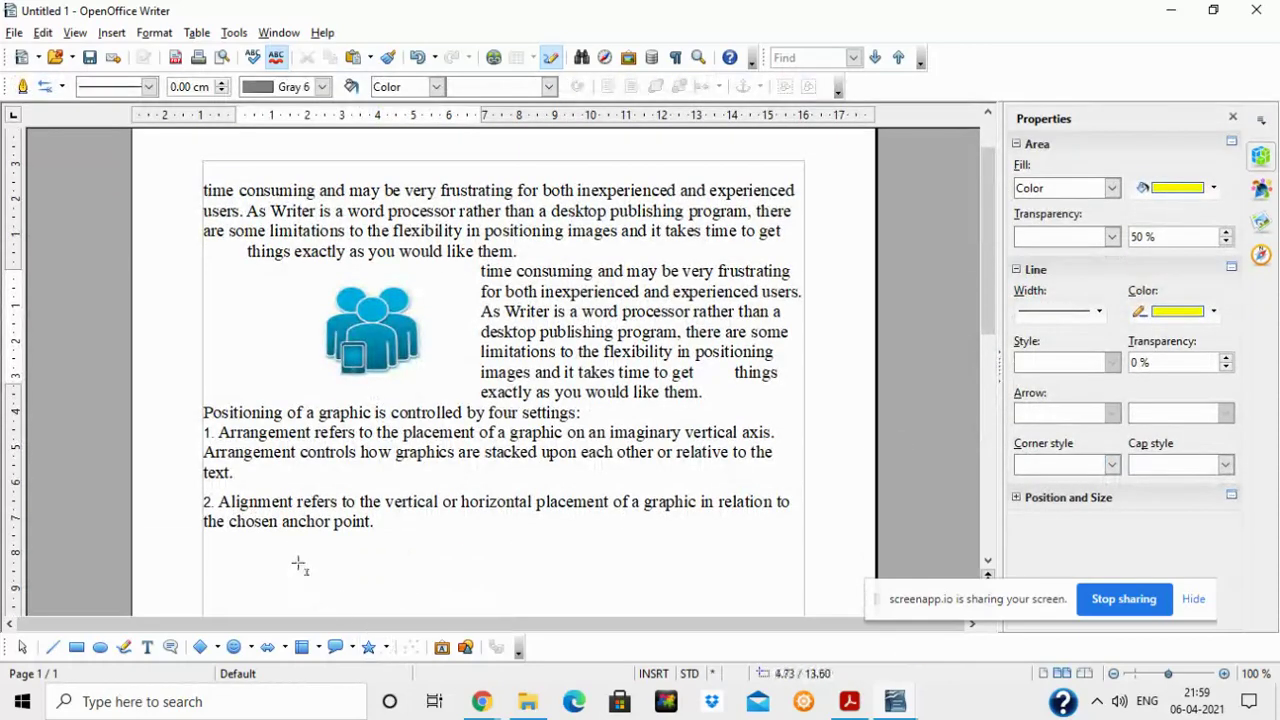
{"action": "mouse_move", "coordinate": [366, 546]}
{"action": "left_mouse_down"}
{"action": "mouse_move", "coordinate": [613, 627]}
{"action": "mouse_move", "coordinate": [663, 403]}
{"action": "mouse_move", "coordinate": [654, 360]}
{"action": "left_mouse_up"}
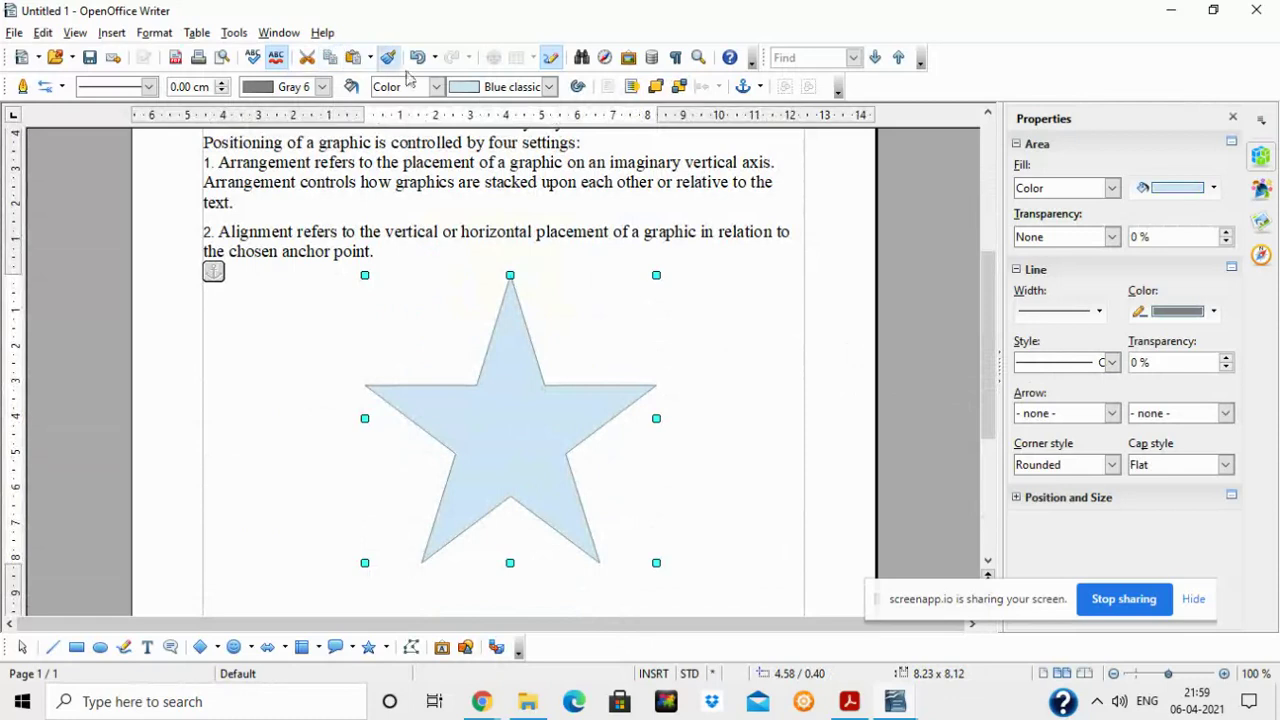
Fill the star with the Pink Gradient
{"action": "left_click", "coordinate": [436, 87]}
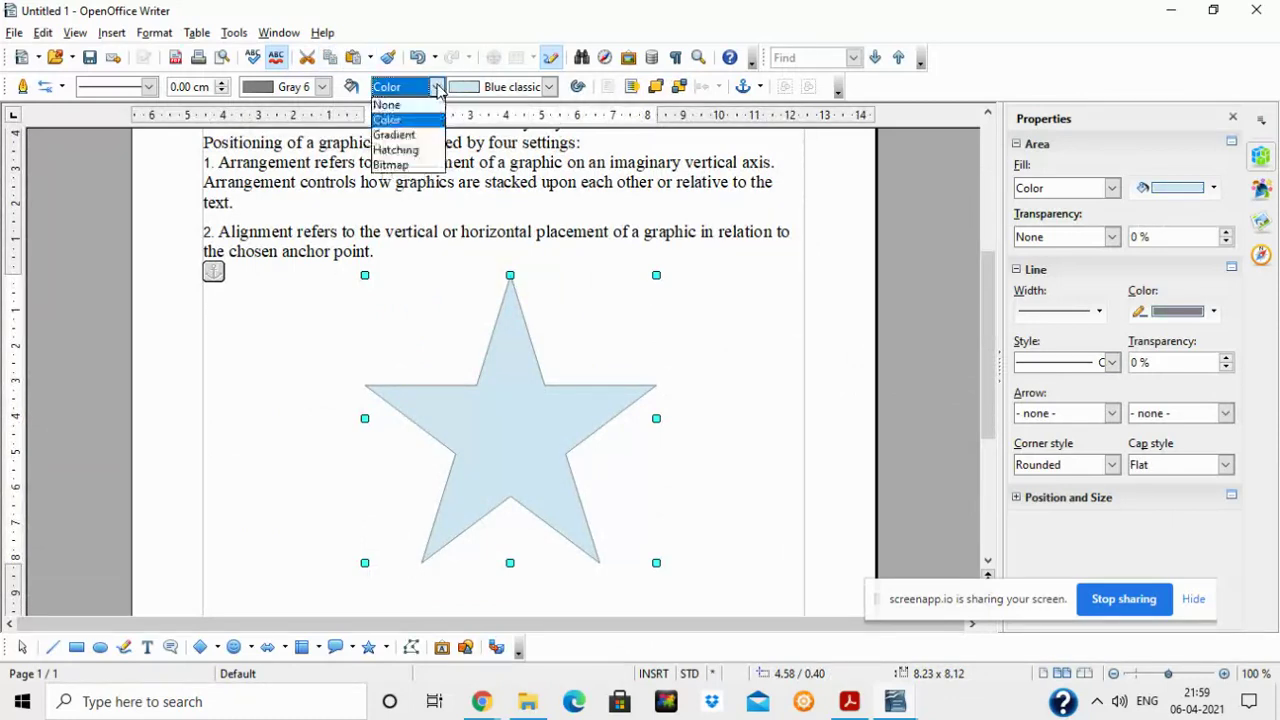
{"action": "left_click", "coordinate": [404, 134]}
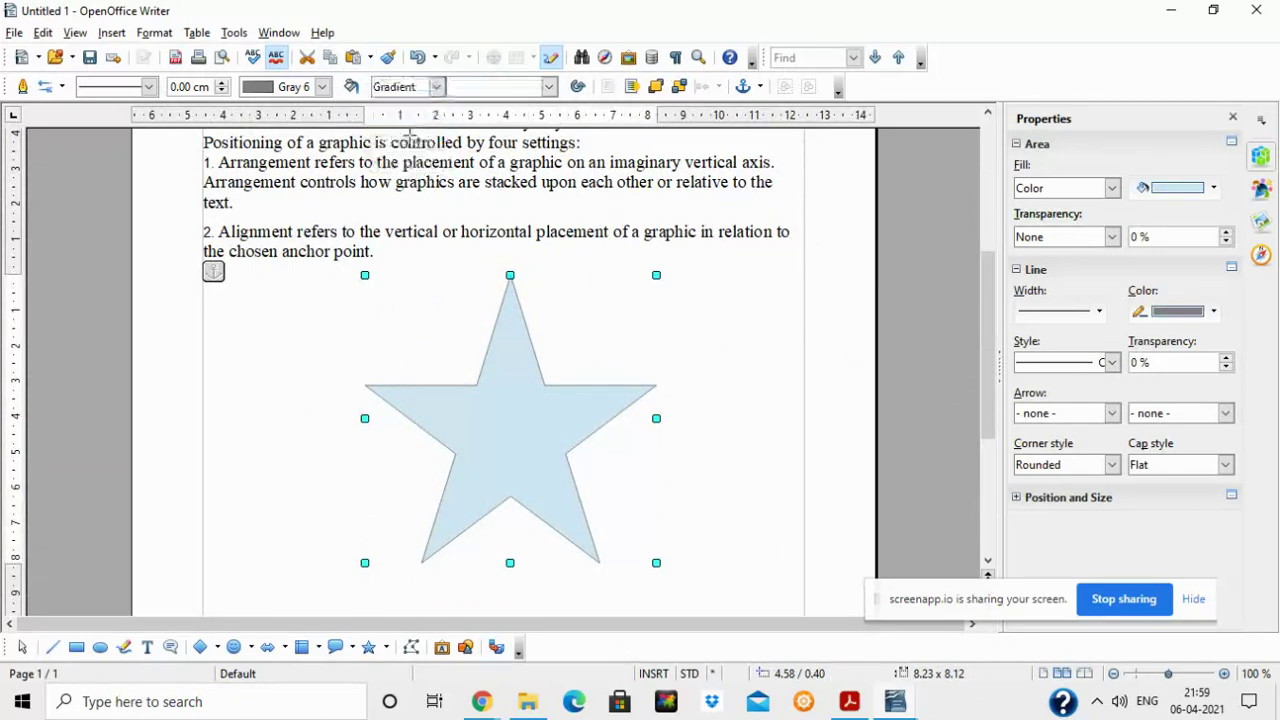
{"action": "left_click", "coordinate": [549, 87]}
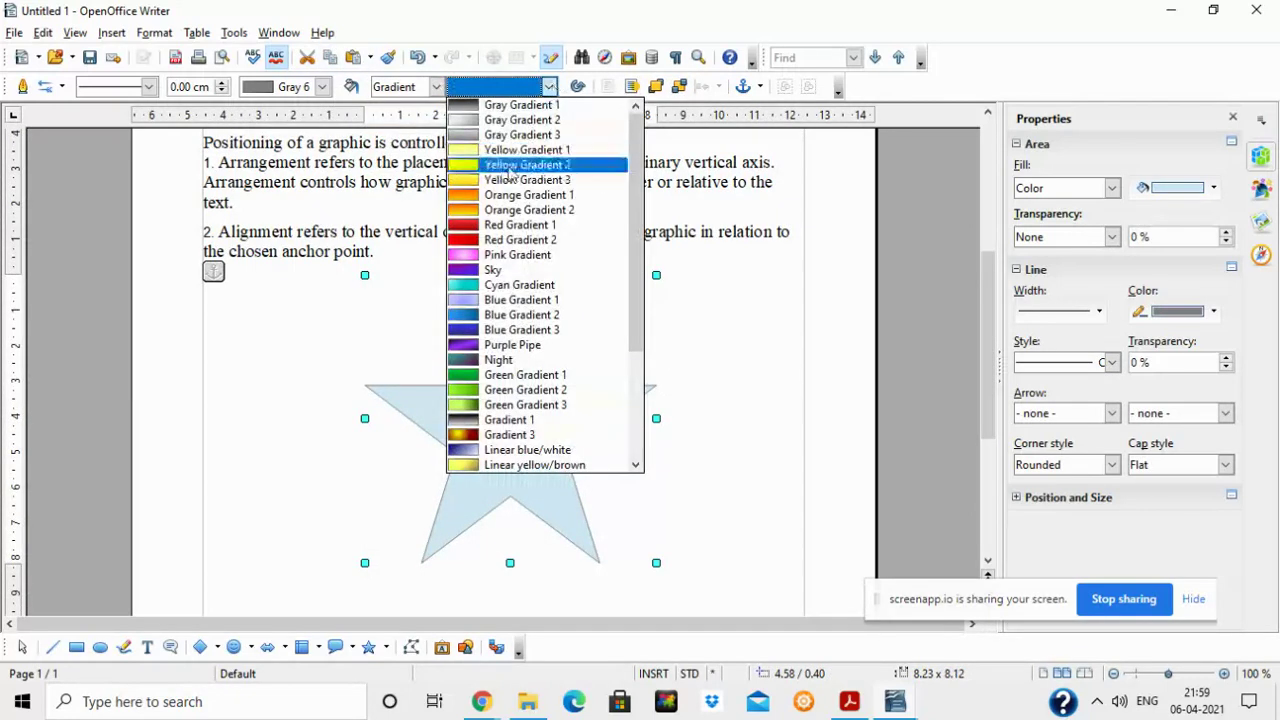
{"action": "left_click", "coordinate": [500, 255]}
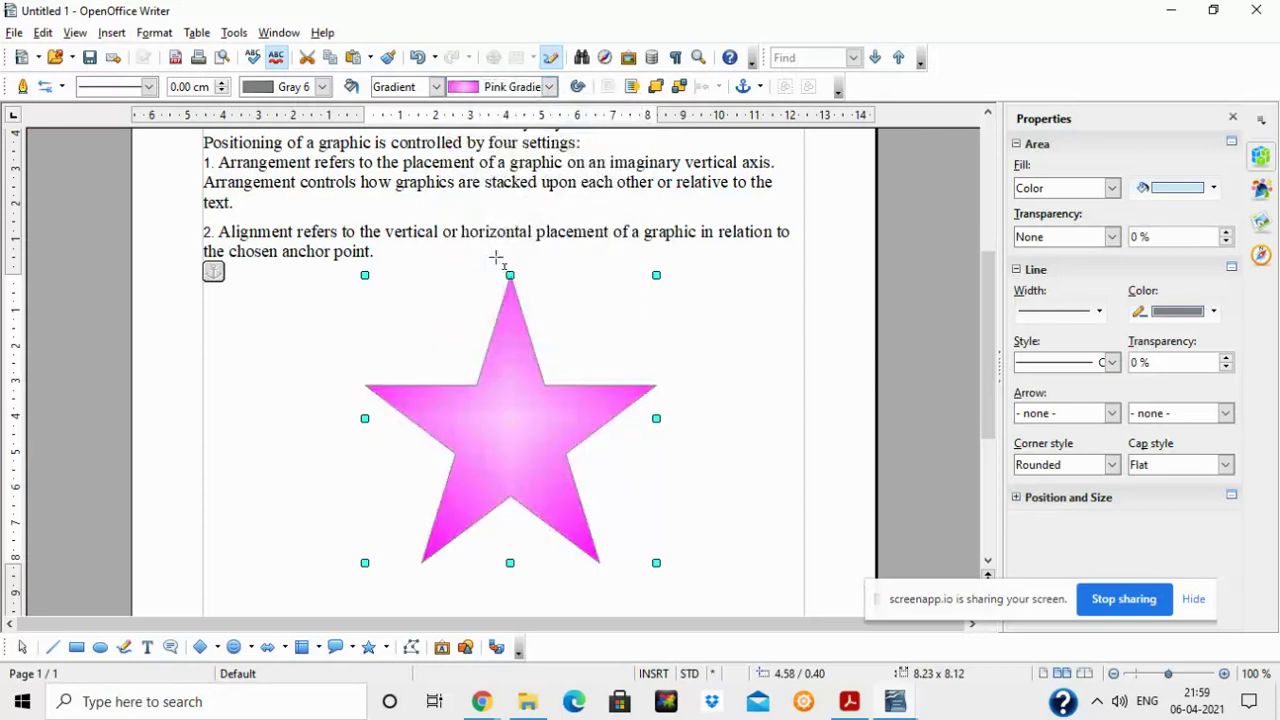
{"action": "left_click", "coordinate": [436, 87]}
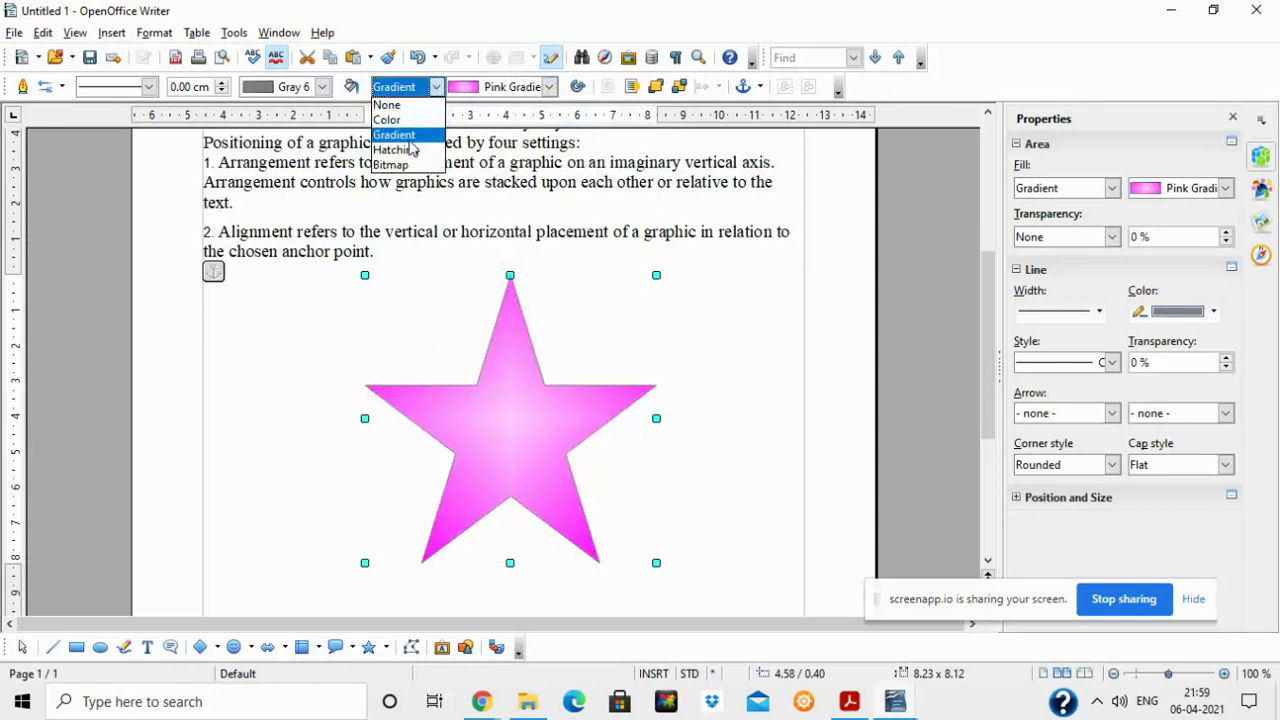
{"action": "left_click", "coordinate": [570, 112]}
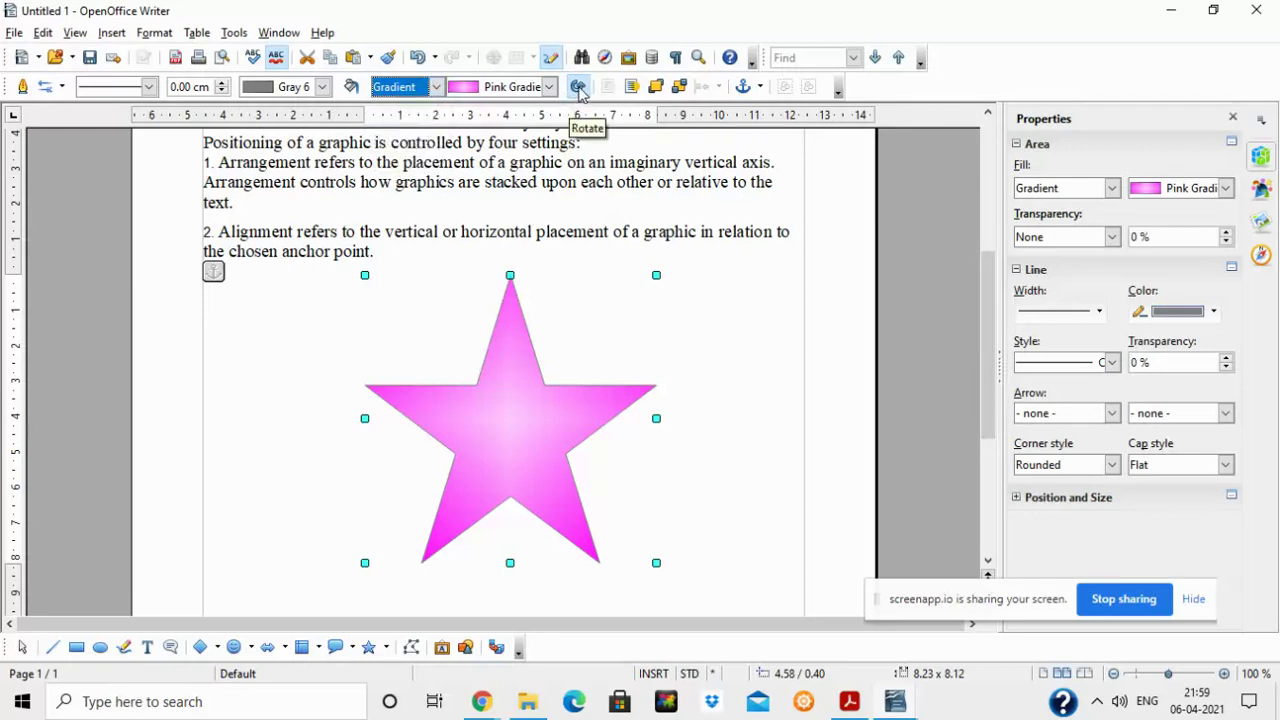
Rotate the star clockwise about its centre until one of its points faces downward
{"action": "left_click", "coordinate": [578, 88]}
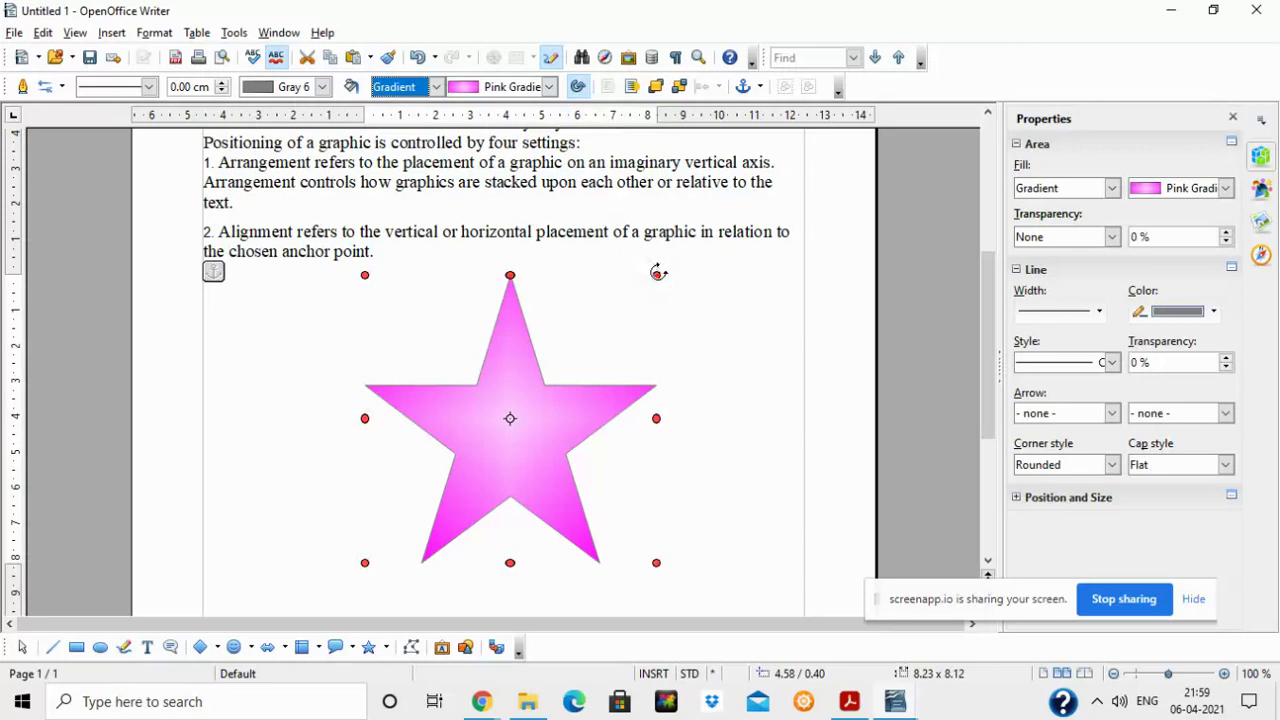
{"action": "left_click_drag", "start_coordinate": [657, 272], "coordinate": [681, 357]}
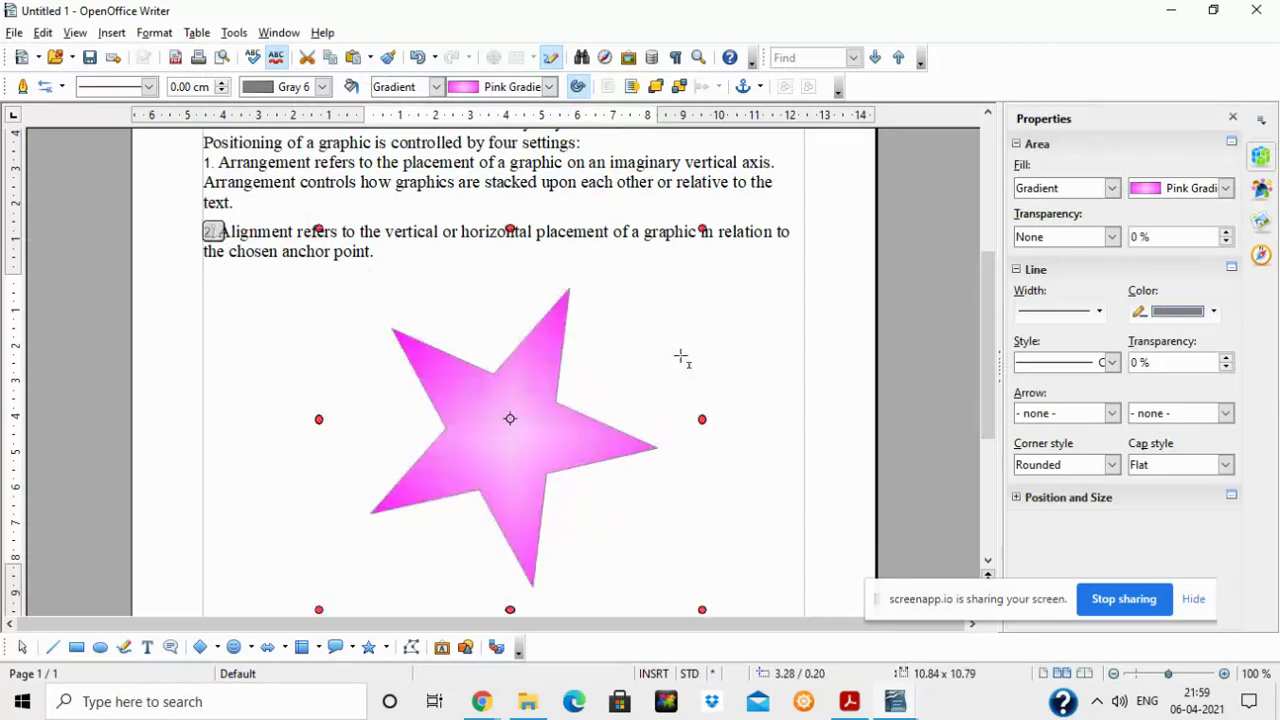
{"action": "left_click_drag", "start_coordinate": [703, 227], "coordinate": [724, 289]}
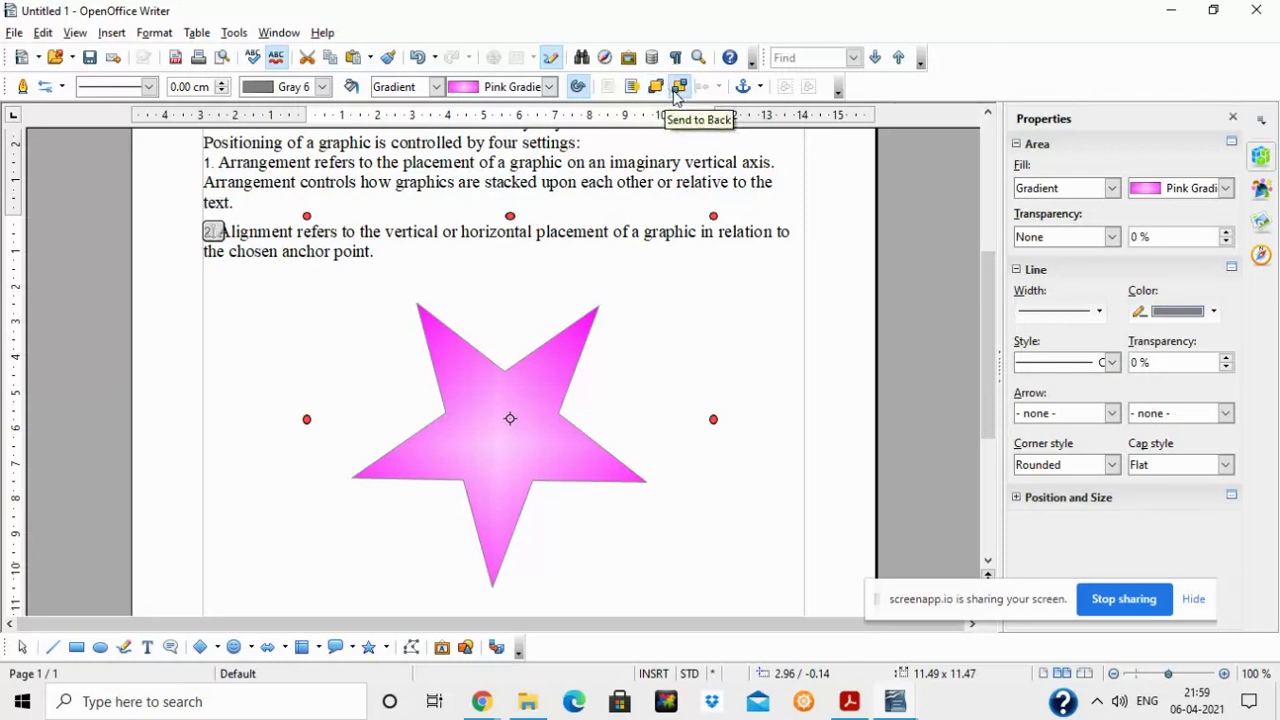
Give the star a continuous outline 0.20 cm wide in Sky blue
{"action": "left_click", "coordinate": [147, 88]}
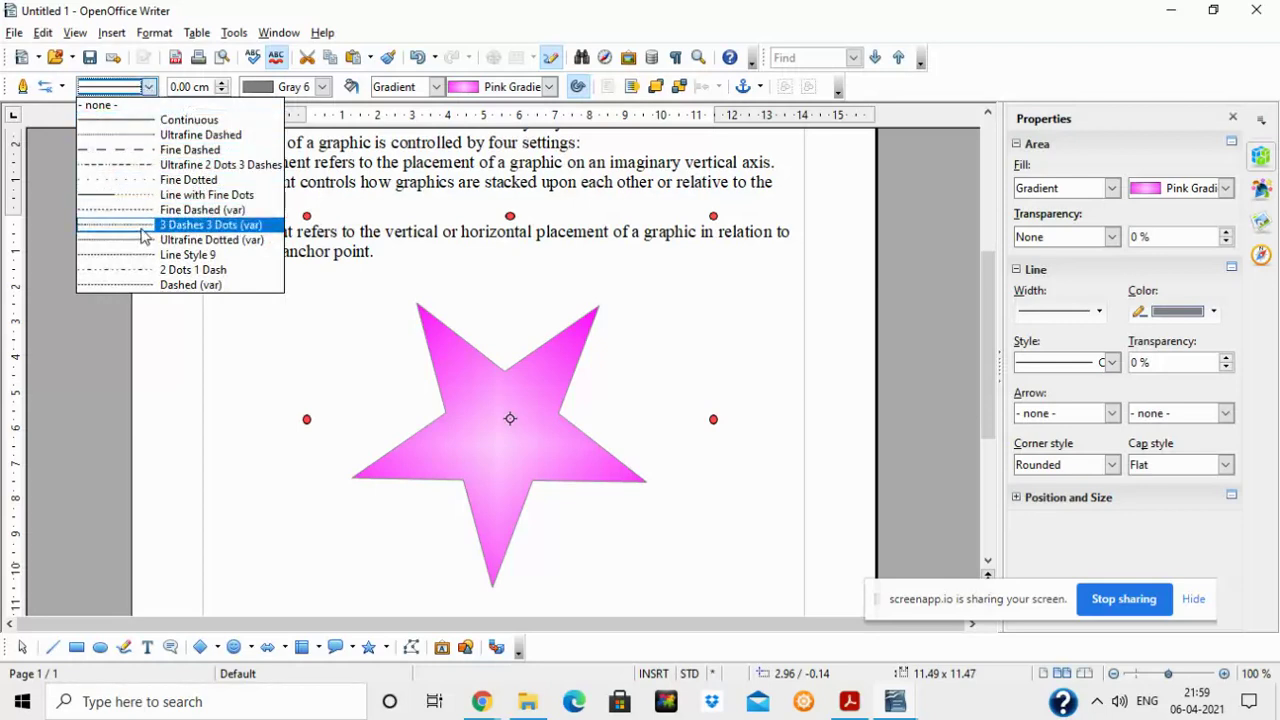
{"action": "left_click", "coordinate": [166, 120]}
{"action": "left_click", "coordinate": [224, 82]}
{"action": "left_click", "coordinate": [224, 82]}
{"action": "left_click", "coordinate": [224, 82]}
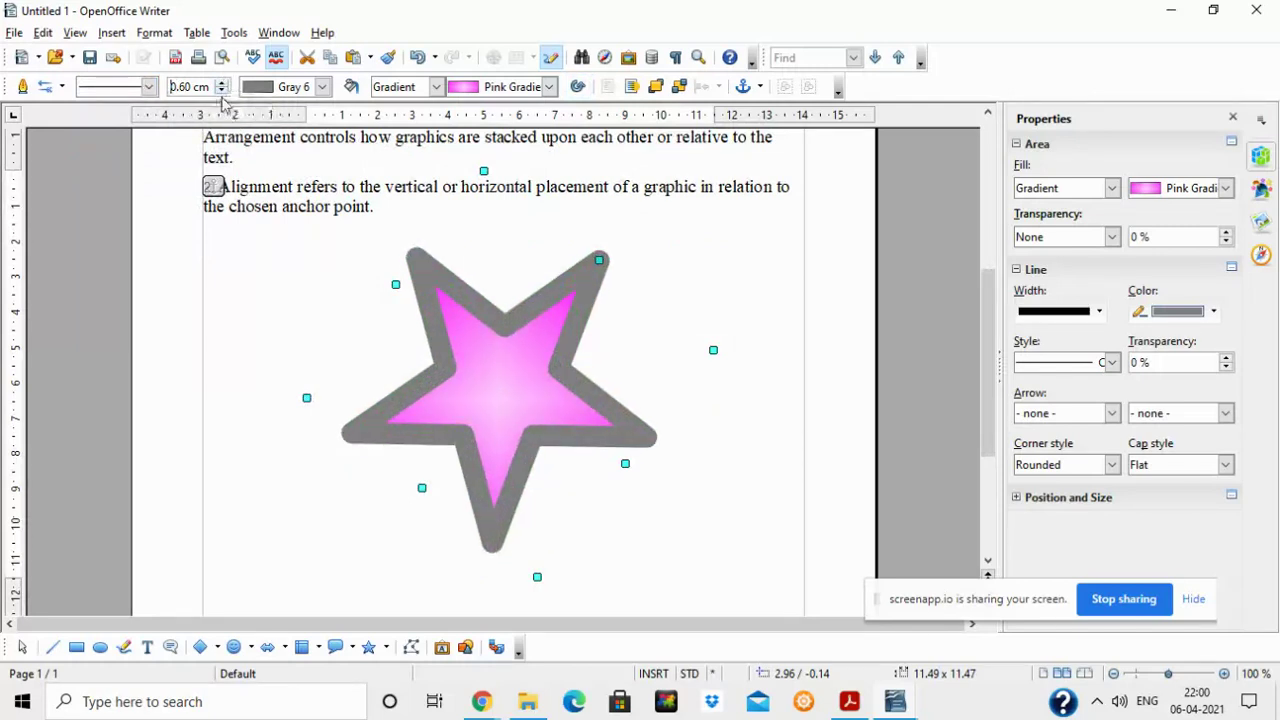
{"action": "left_click", "coordinate": [224, 92]}
{"action": "left_click", "coordinate": [224, 92]}
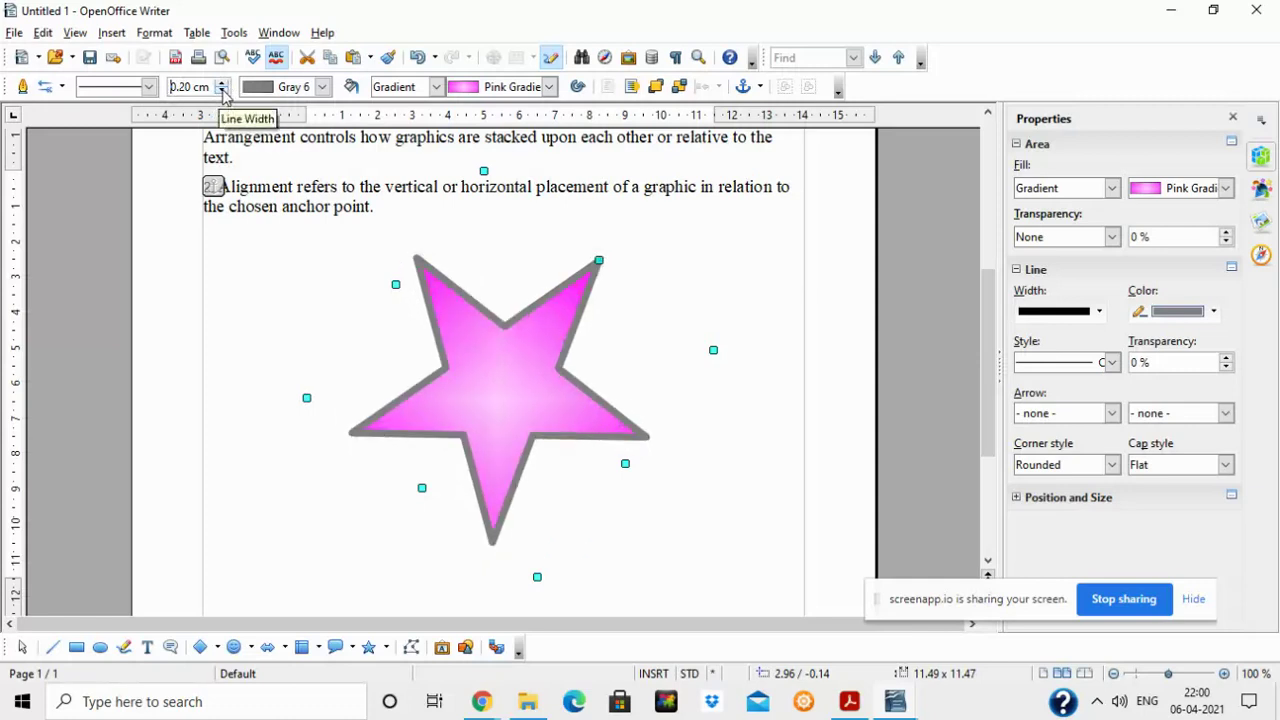
{"action": "left_click", "coordinate": [322, 87]}
{"action": "left_click", "coordinate": [288, 302]}
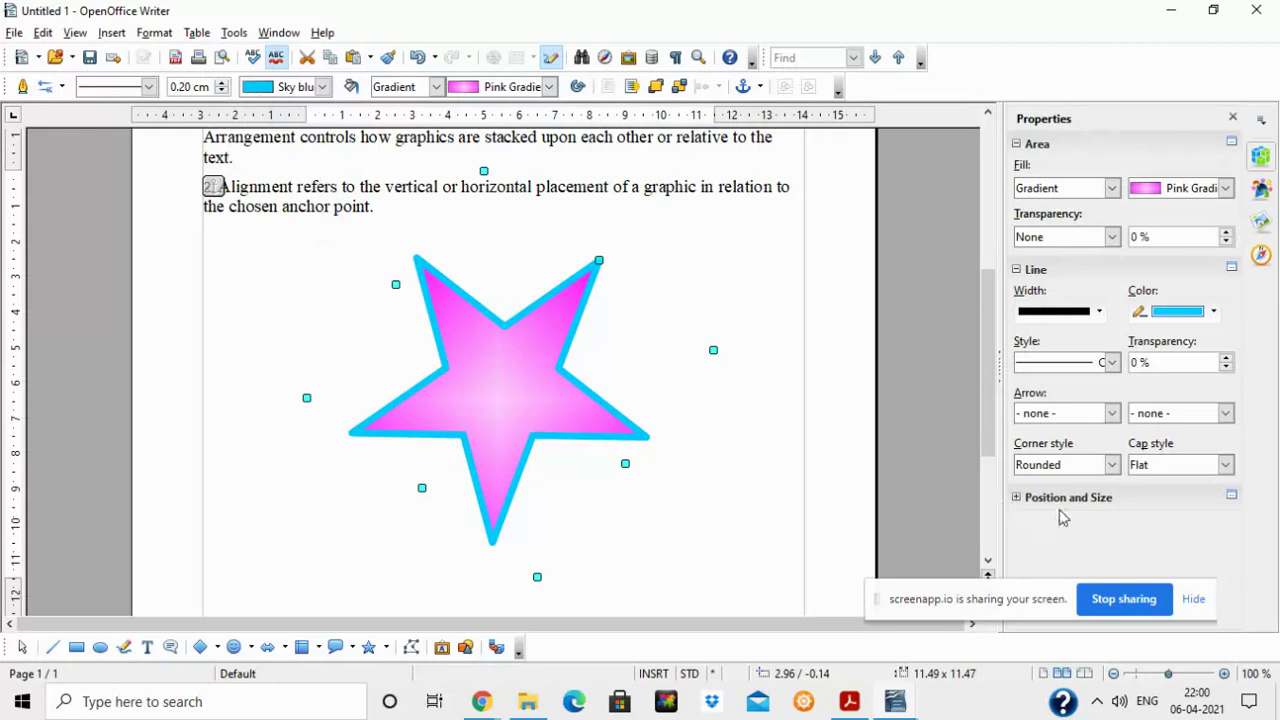
Set the first arrow style of the star's line to Arrow concave and shift the star about 0.3 cm to the right
{"action": "left_click", "coordinate": [1111, 413]}
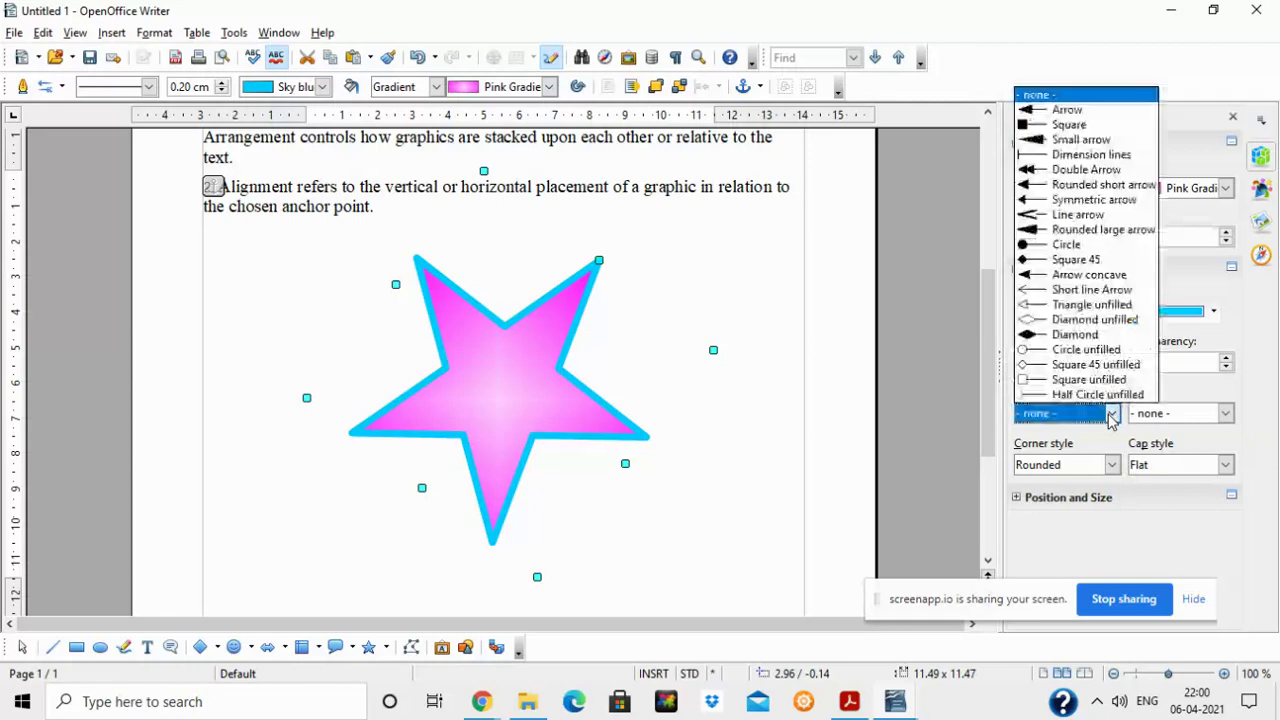
{"action": "left_click", "coordinate": [1066, 276]}
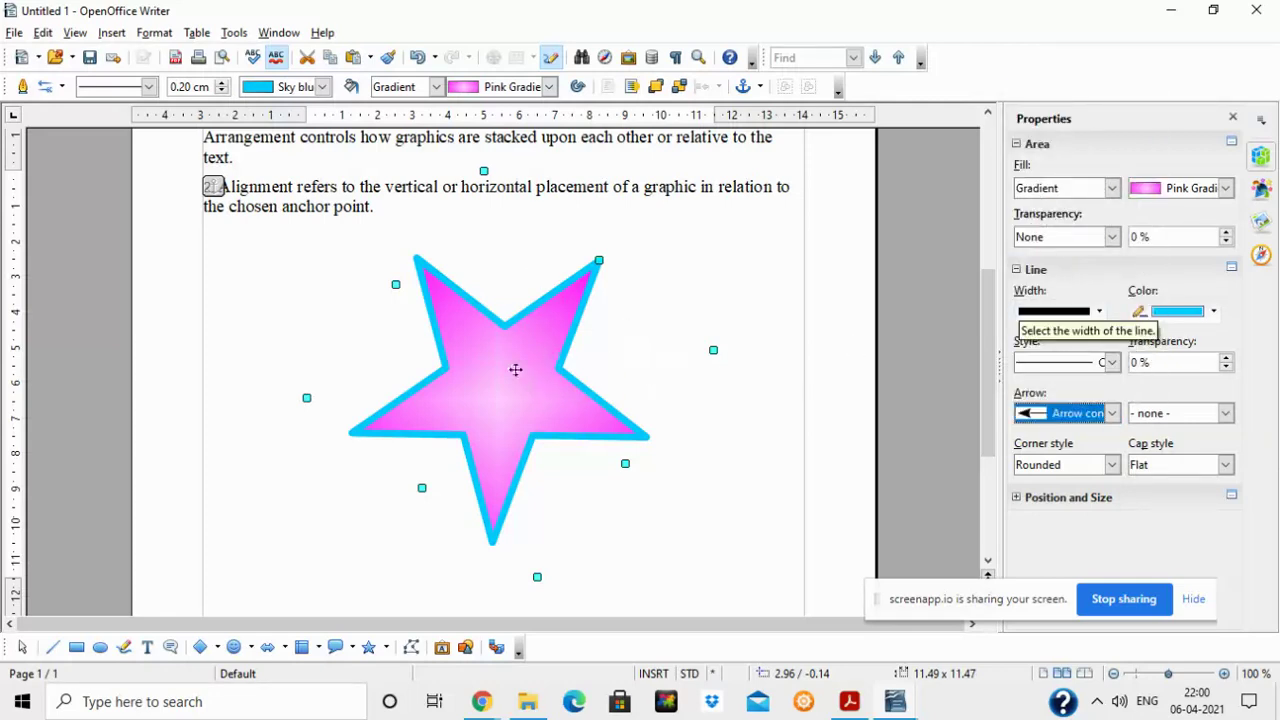
{"action": "mouse_move", "coordinate": [471, 382]}
{"action": "left_mouse_down"}
{"action": "mouse_move", "coordinate": [514, 380]}
{"action": "mouse_move", "coordinate": [482, 378]}
{"action": "left_mouse_up"}
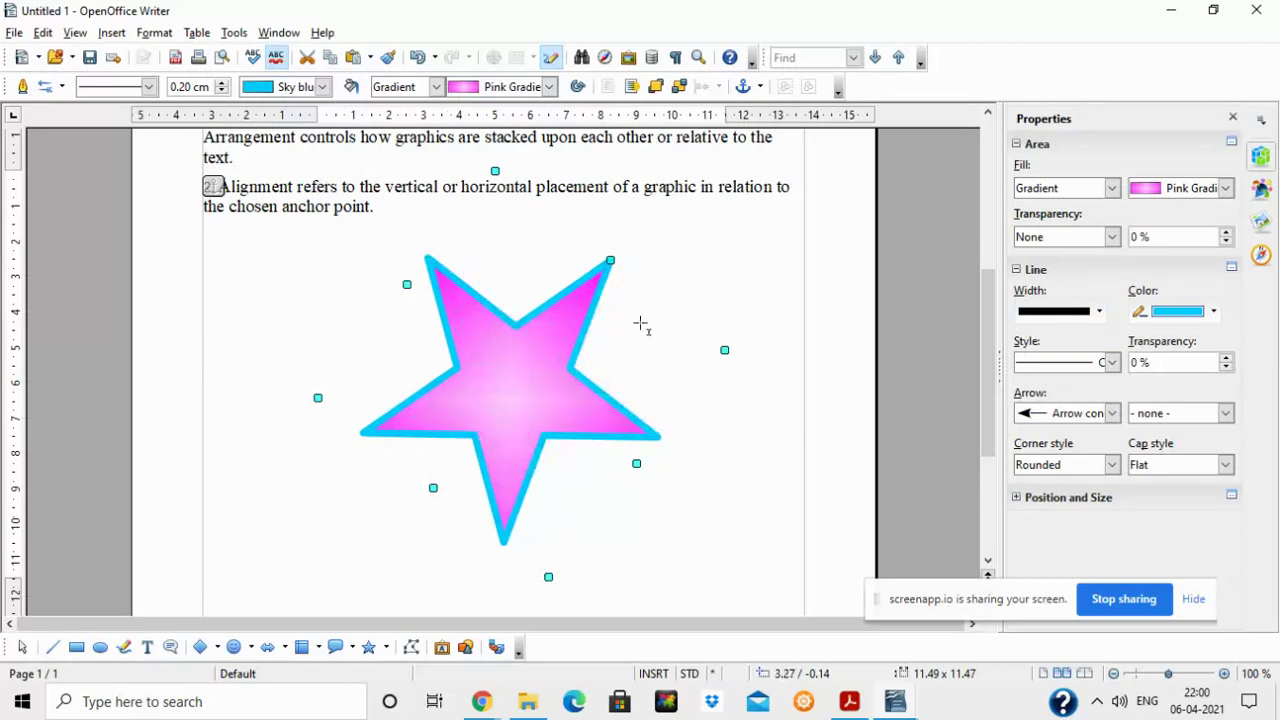
{"action": "left_click", "coordinate": [1112, 364]}
{"action": "left_click", "coordinate": [1112, 364]}
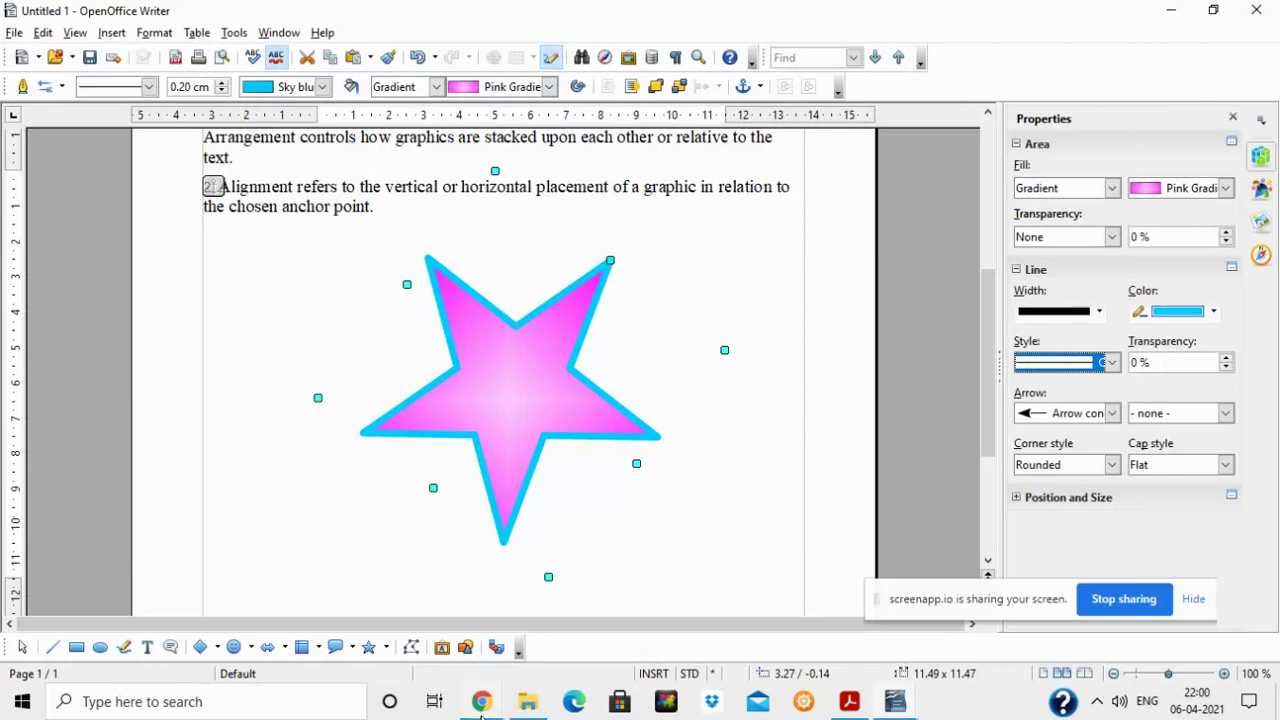
Switch back to try.odt and place the cursor at the end of topic 9 on positioning images within the text
{"action": "left_click", "coordinate": [897, 705]}
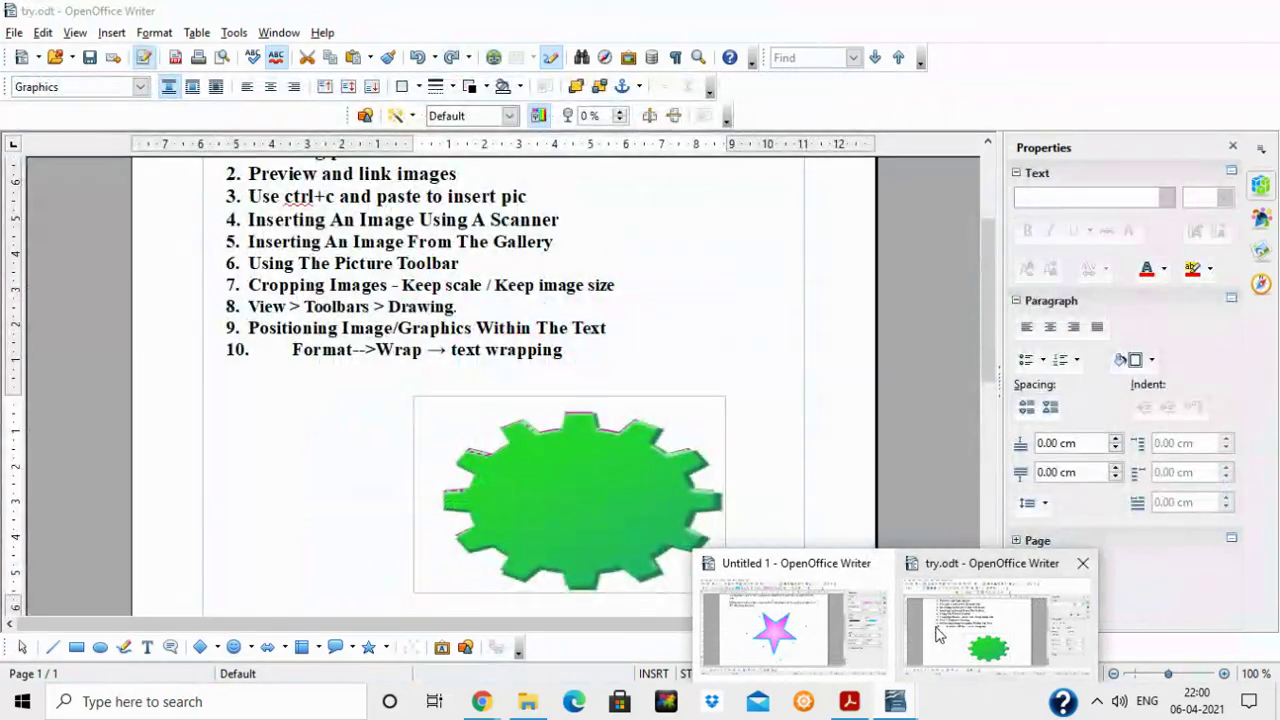
{"action": "left_click", "coordinate": [940, 630]}
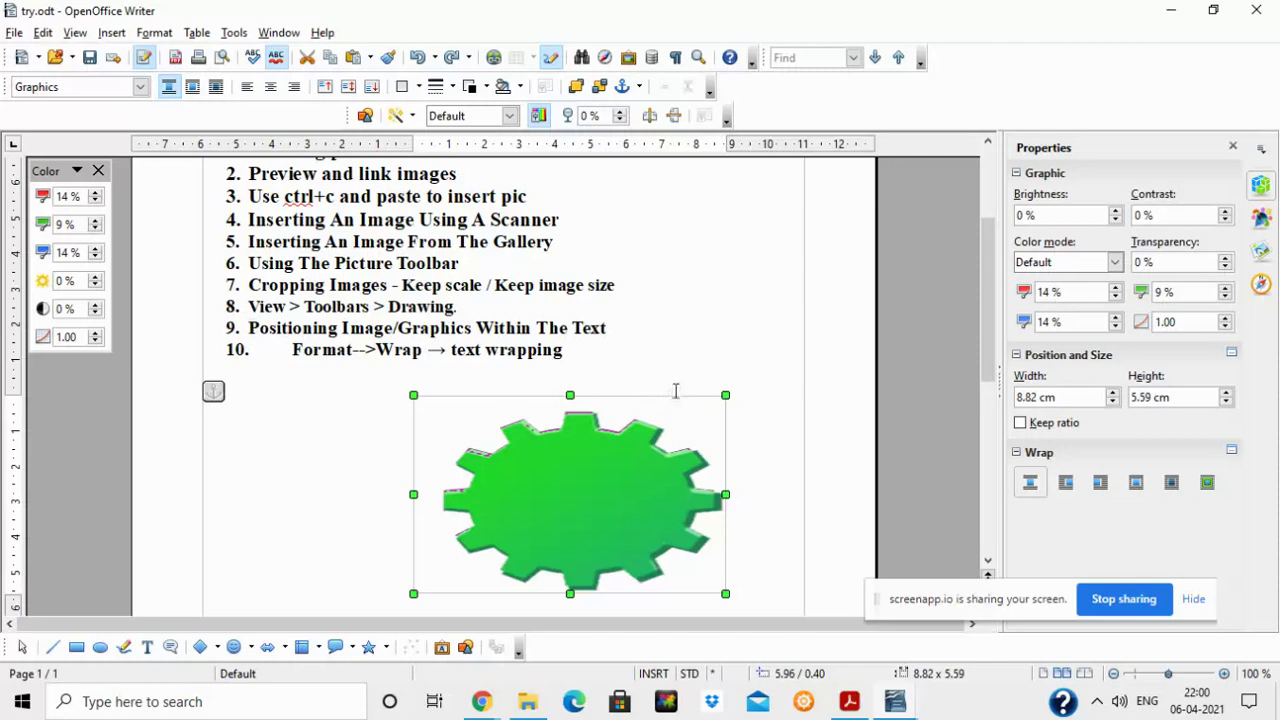
{"action": "left_click", "coordinate": [622, 330]}
{"action": "left_click", "coordinate": [452, 343]}
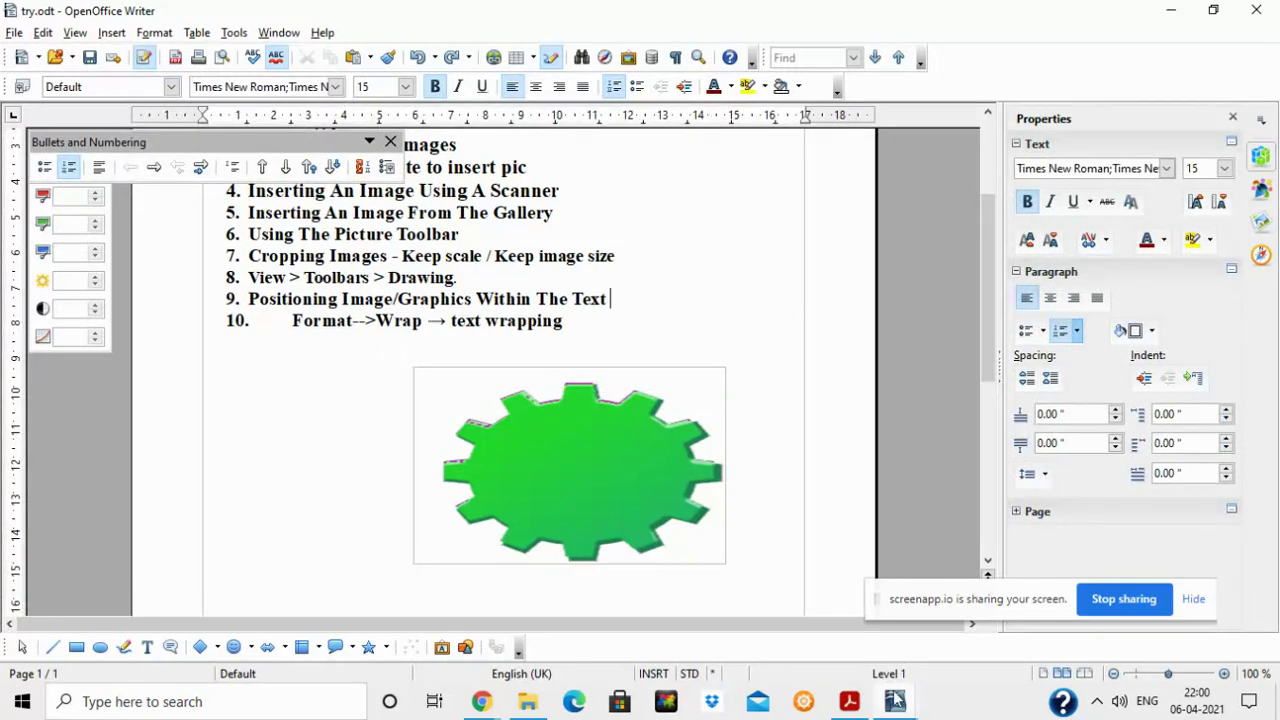
Switch to the Class X Vocational IT 402 PDF in Acrobat Reader and review the sections on transparency, cropping, resizing and rotating pictures
{"action": "left_click", "coordinate": [849, 702]}
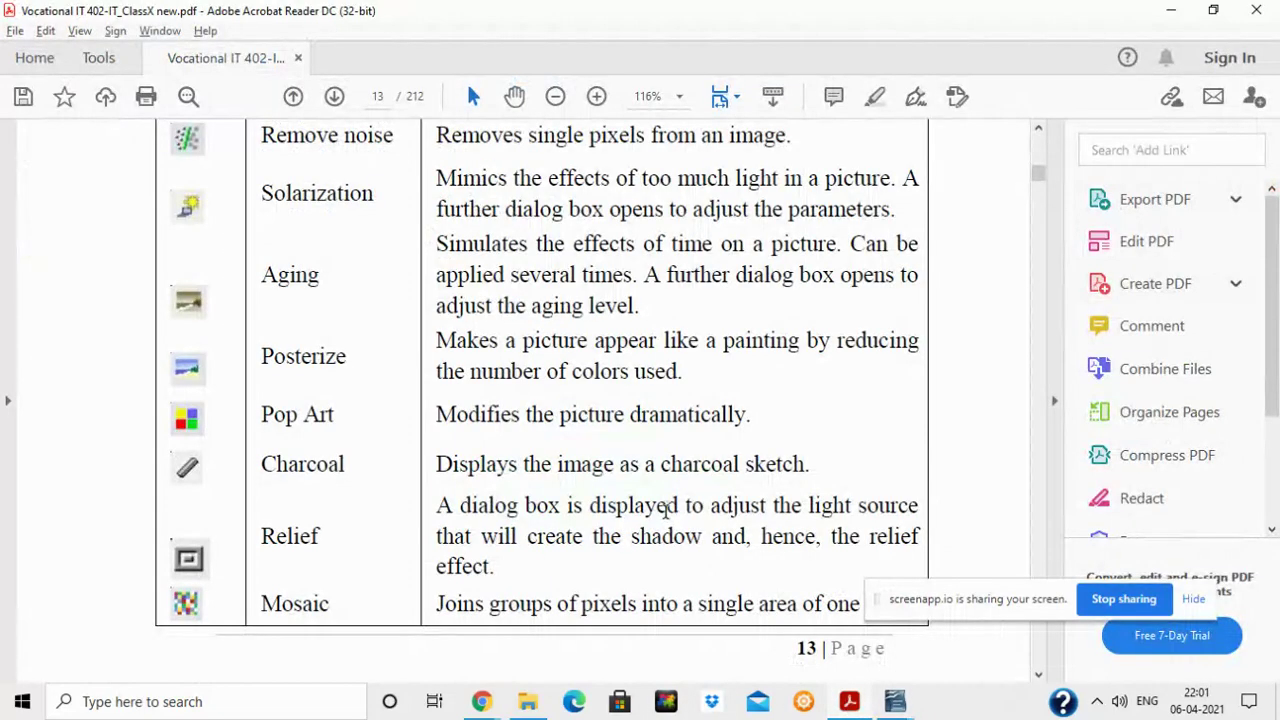
{"action": "scroll", "coordinate": [666, 510], "scroll_direction": "down", "scroll_amount": 5}
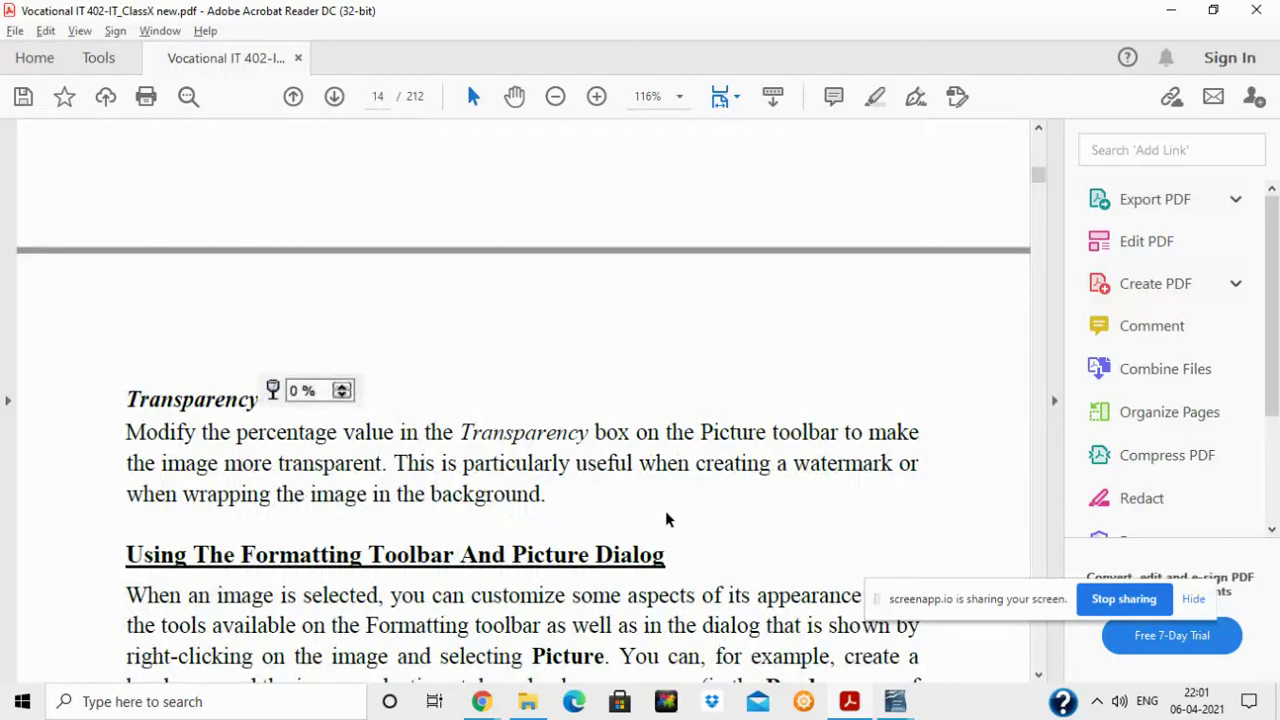
{"action": "scroll", "coordinate": [668, 519], "scroll_direction": "down", "scroll_amount": 5}
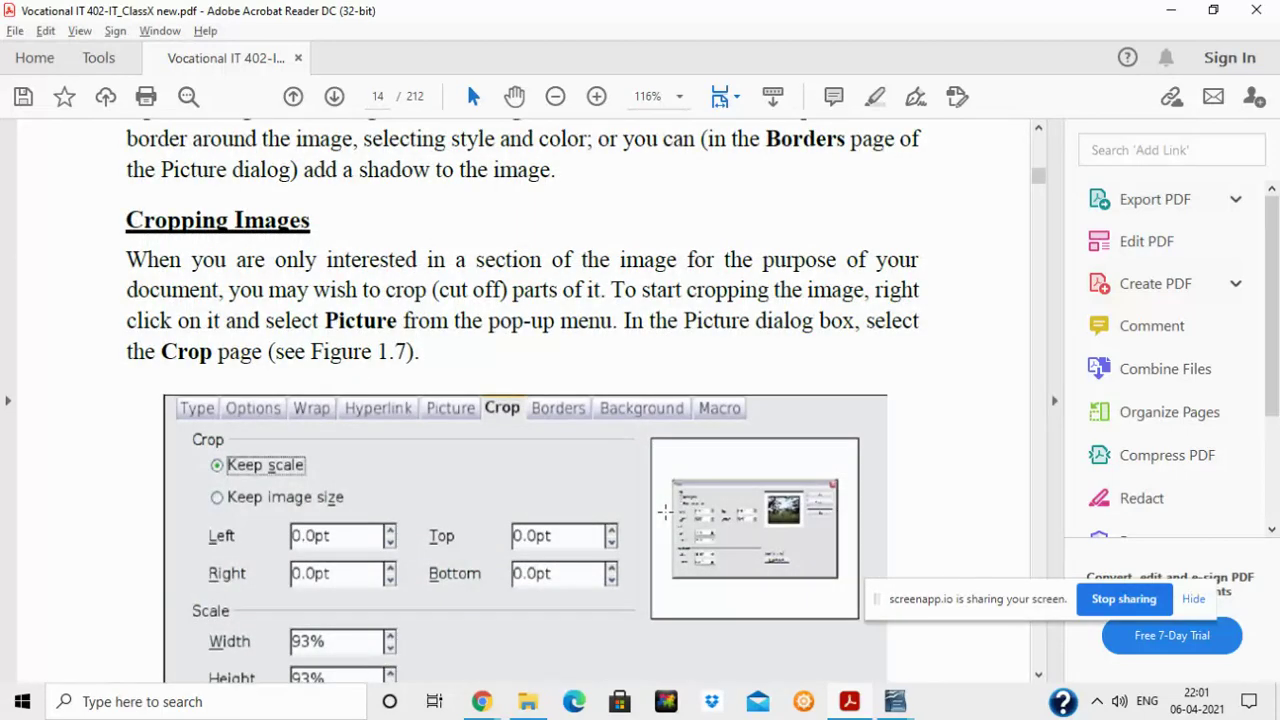
{"action": "scroll", "coordinate": [668, 519], "scroll_direction": "down", "scroll_amount": 5}
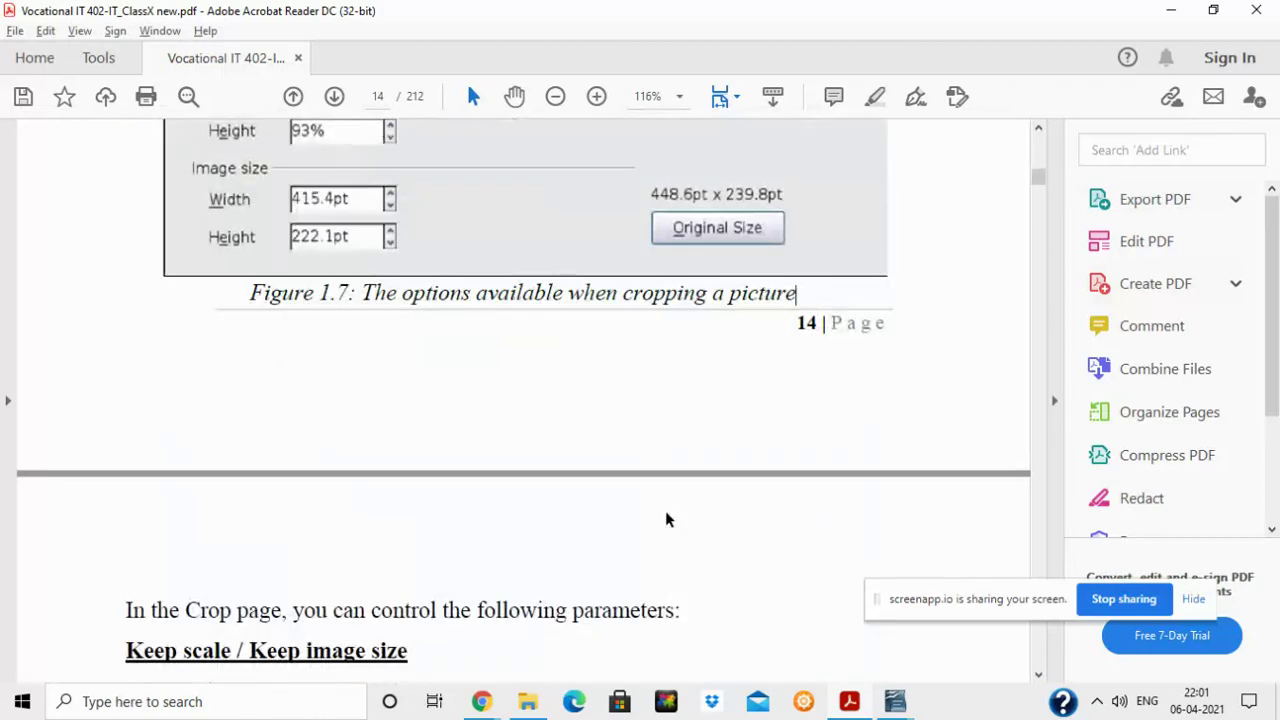
{"action": "scroll", "coordinate": [668, 519], "scroll_direction": "down", "scroll_amount": 5}
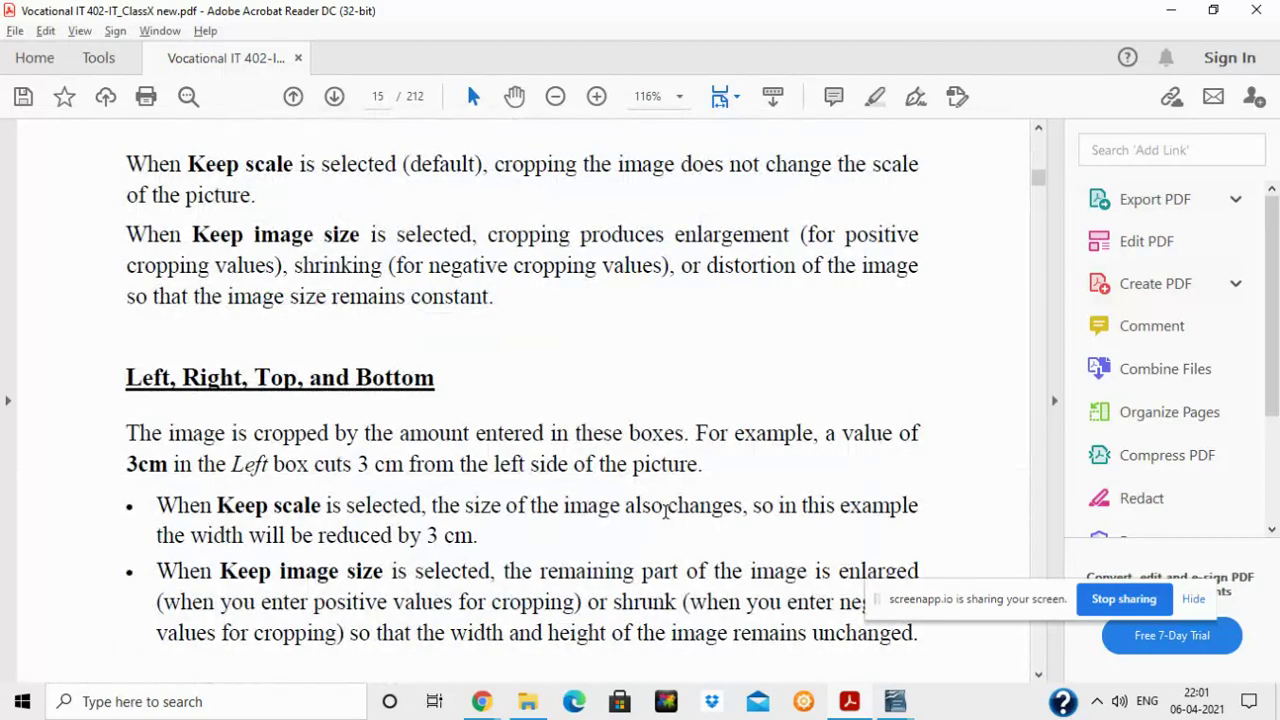
{"action": "scroll", "coordinate": [666, 510], "scroll_direction": "down", "scroll_amount": 5}
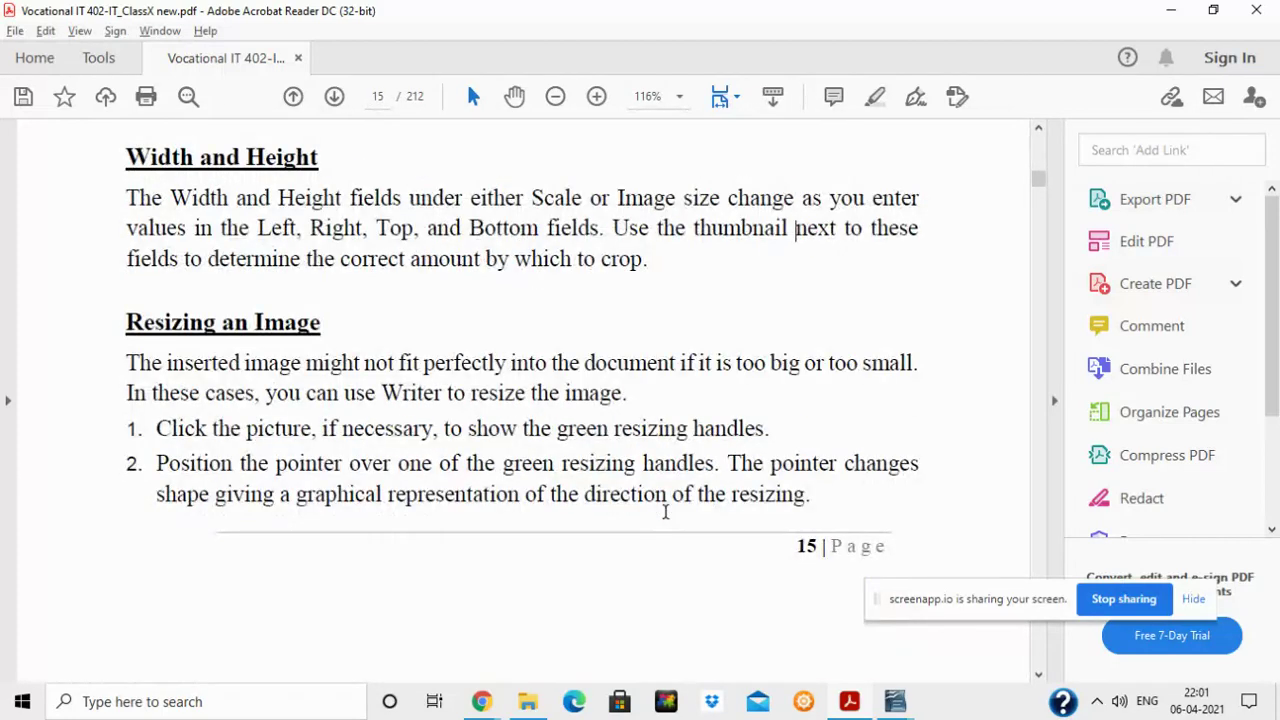
{"action": "scroll", "coordinate": [665, 512], "scroll_direction": "down", "scroll_amount": 5}
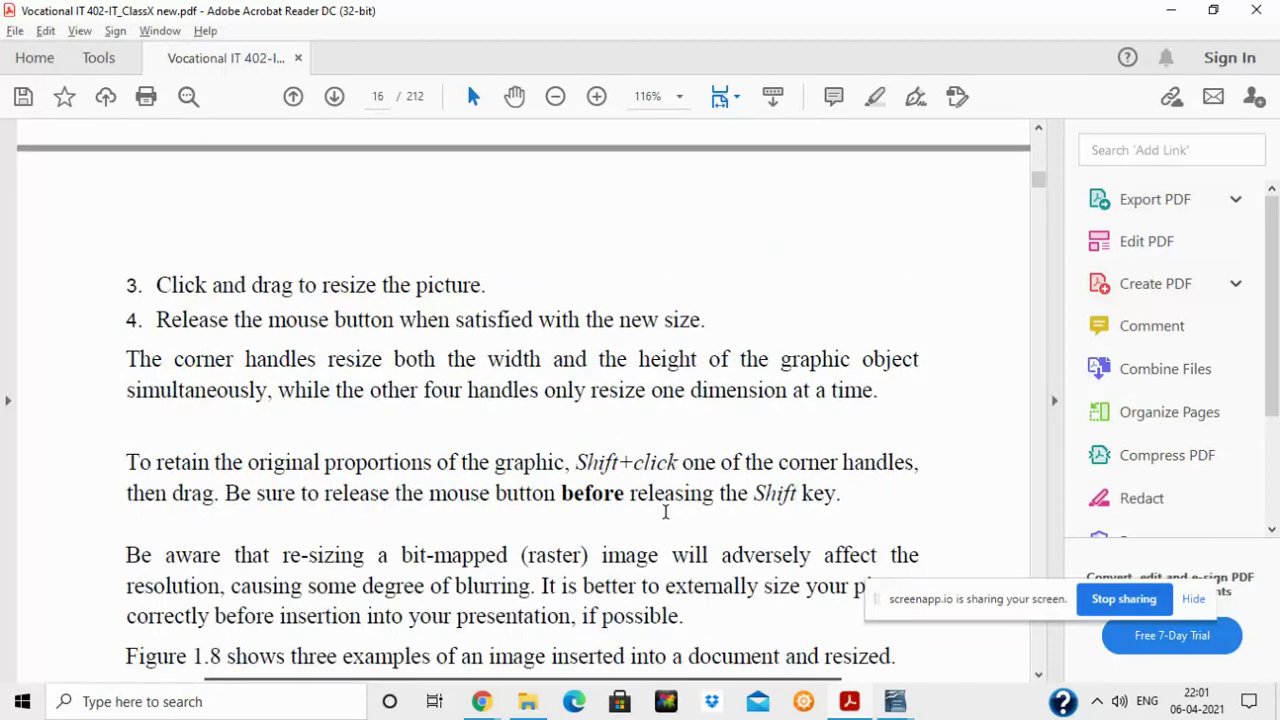
{"action": "scroll", "coordinate": [665, 512], "scroll_direction": "down", "scroll_amount": 10}
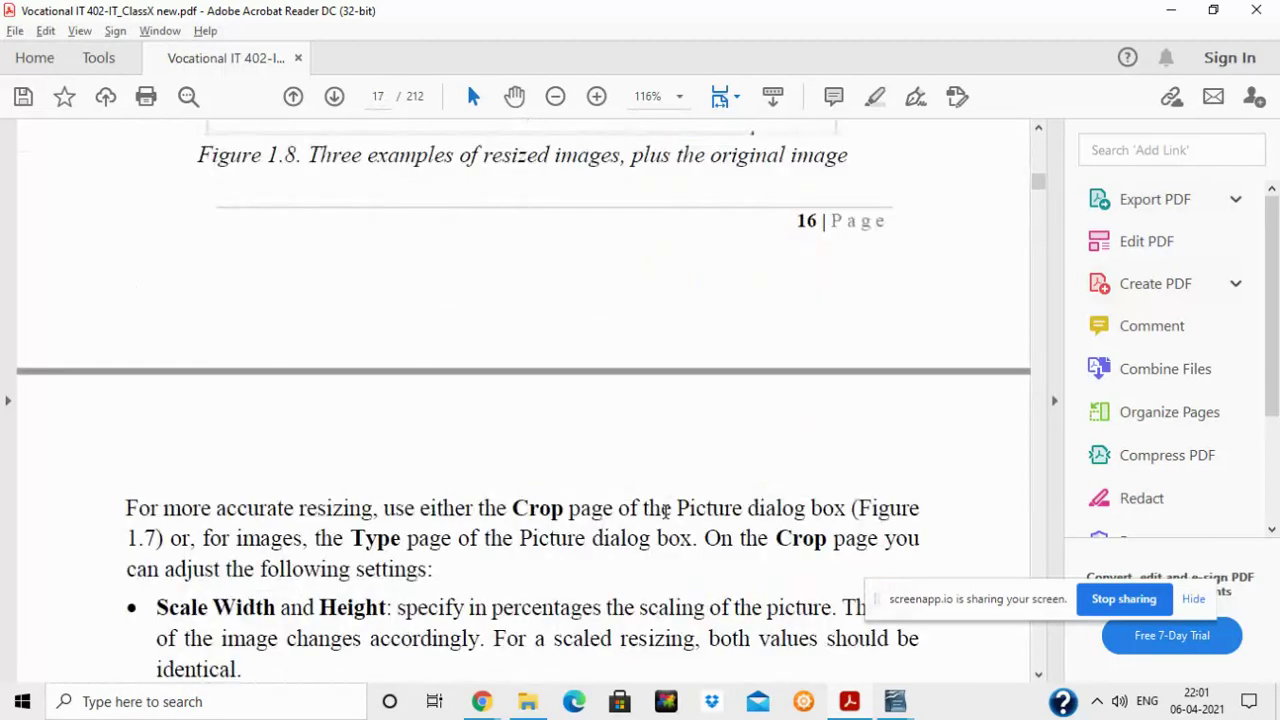
{"action": "scroll", "coordinate": [665, 511], "scroll_direction": "down", "scroll_amount": 5}
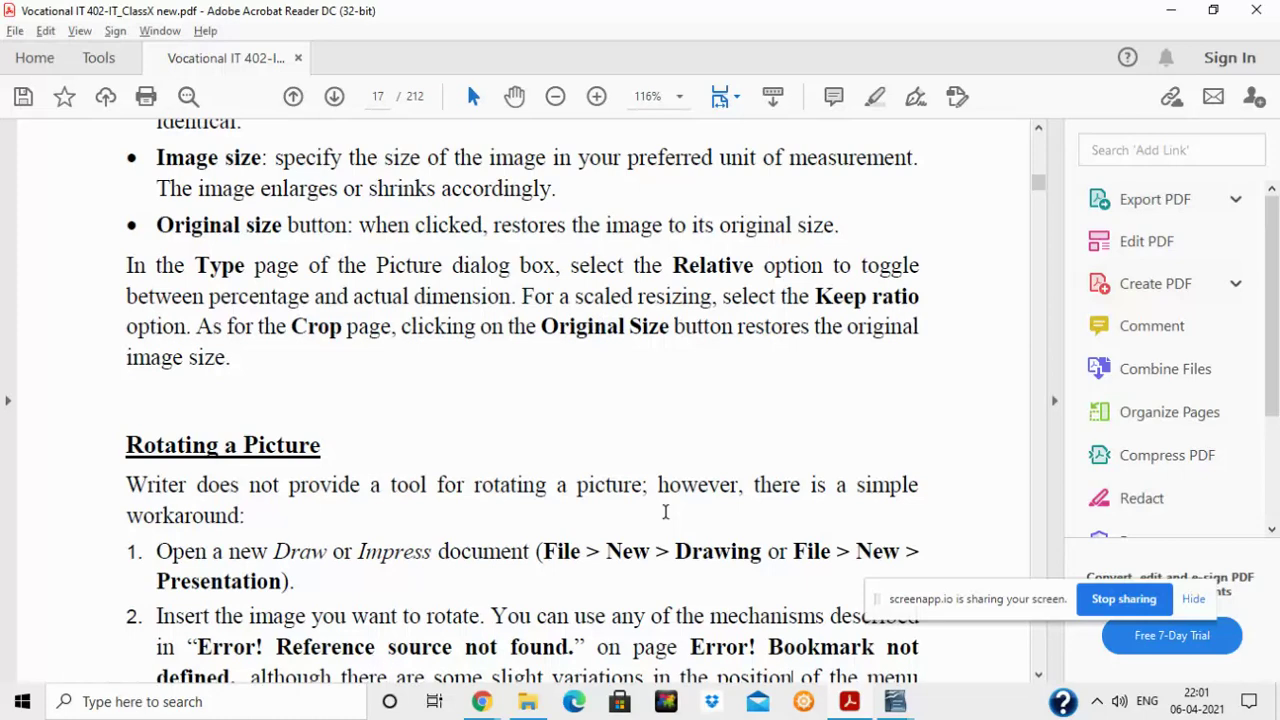
{"action": "scroll", "coordinate": [665, 512], "scroll_direction": "down", "scroll_amount": 5}
Review the PDF sections on setting drawing object properties, resizing and grouping drawing objects, and positioning graphics within the text
{"action": "scroll", "coordinate": [667, 515], "scroll_direction": "down", "scroll_amount": 15}
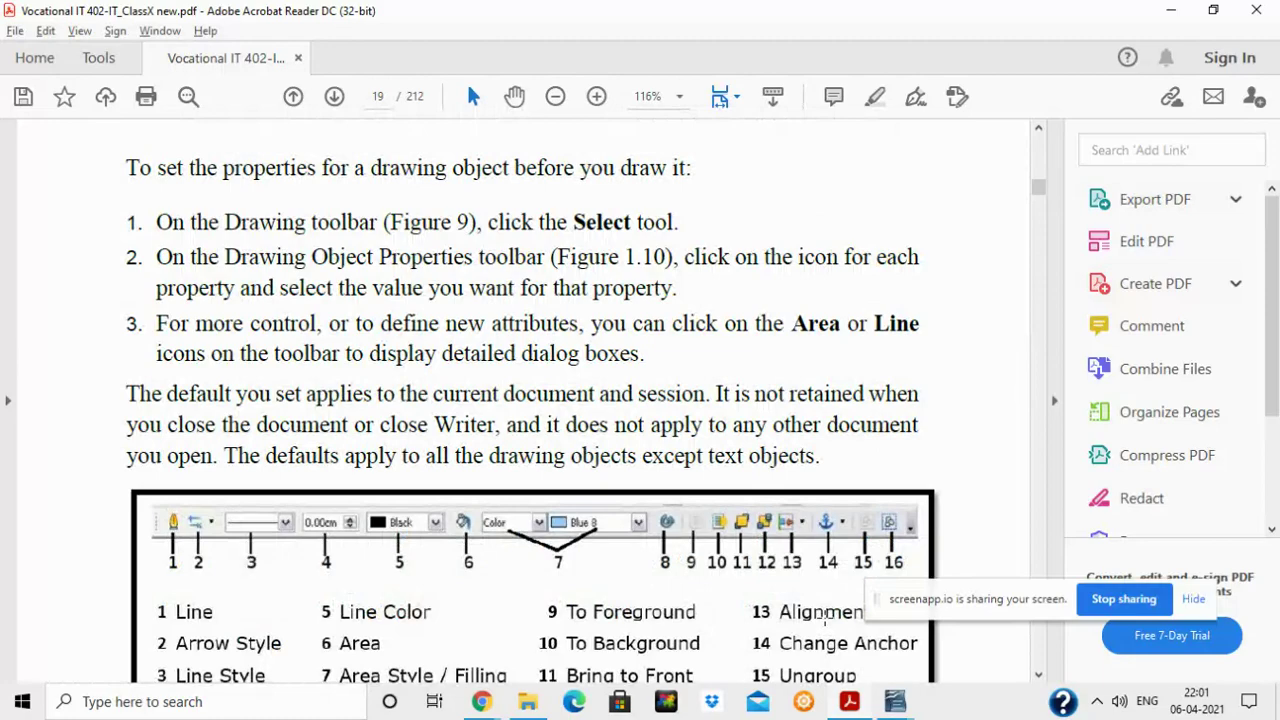
{"action": "scroll", "coordinate": [824, 618], "scroll_direction": "down", "scroll_amount": 5}
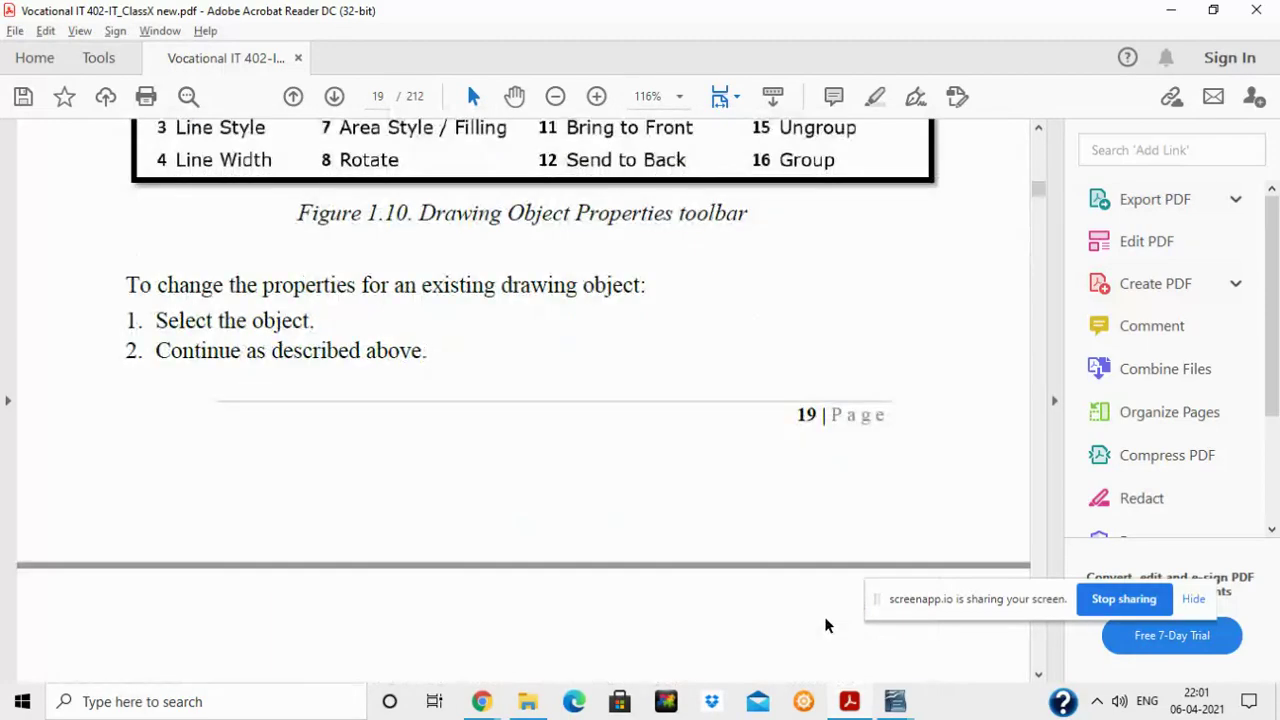
{"action": "scroll", "coordinate": [824, 618], "scroll_direction": "up", "scroll_amount": 5}
{"action": "scroll", "coordinate": [824, 618], "scroll_direction": "down", "scroll_amount": 10}
{"action": "scroll", "coordinate": [824, 617], "scroll_direction": "down", "scroll_amount": 5}
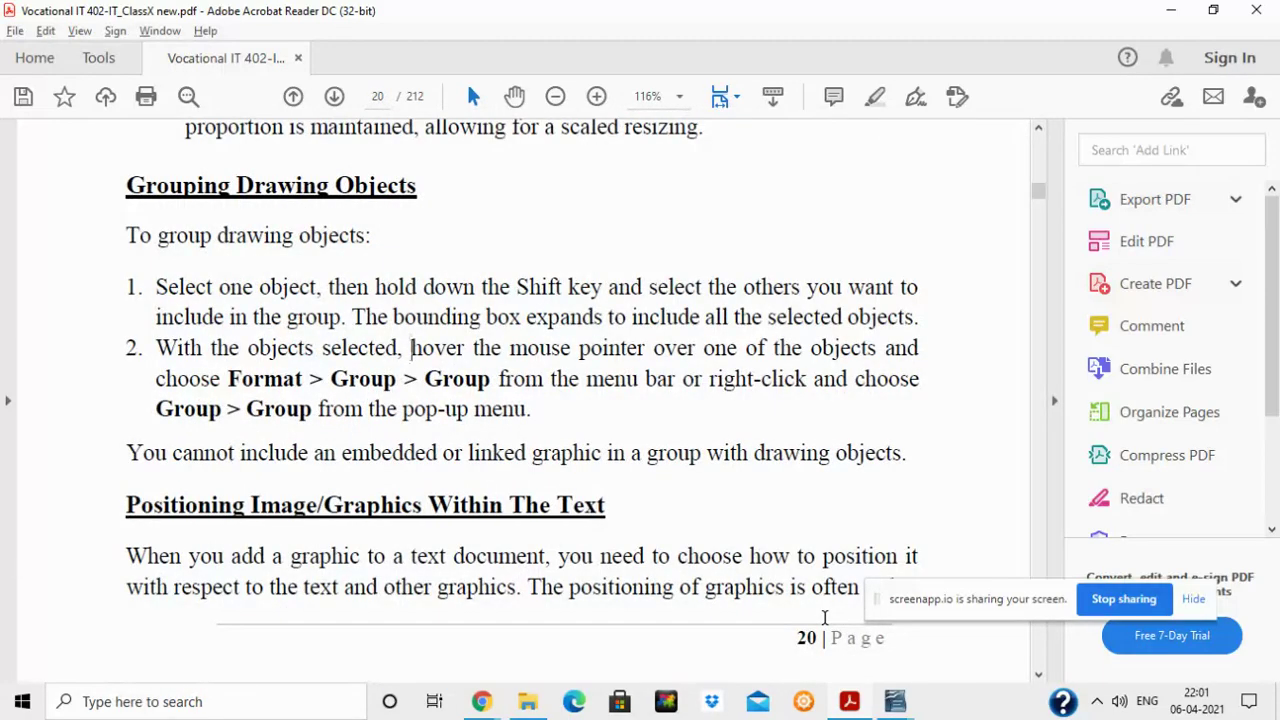
{"action": "scroll", "coordinate": [824, 617], "scroll_direction": "down", "scroll_amount": 5}
{"action": "scroll", "coordinate": [824, 617], "scroll_direction": "down", "scroll_amount": 5}
{"action": "scroll", "coordinate": [824, 617], "scroll_direction": "down", "scroll_amount": 5}
{"action": "scroll", "coordinate": [824, 618], "scroll_direction": "up", "scroll_amount": 5}
{"action": "scroll", "coordinate": [824, 618], "scroll_direction": "up", "scroll_amount": 10}
{"action": "scroll", "coordinate": [825, 617], "scroll_direction": "down", "scroll_amount": 15}
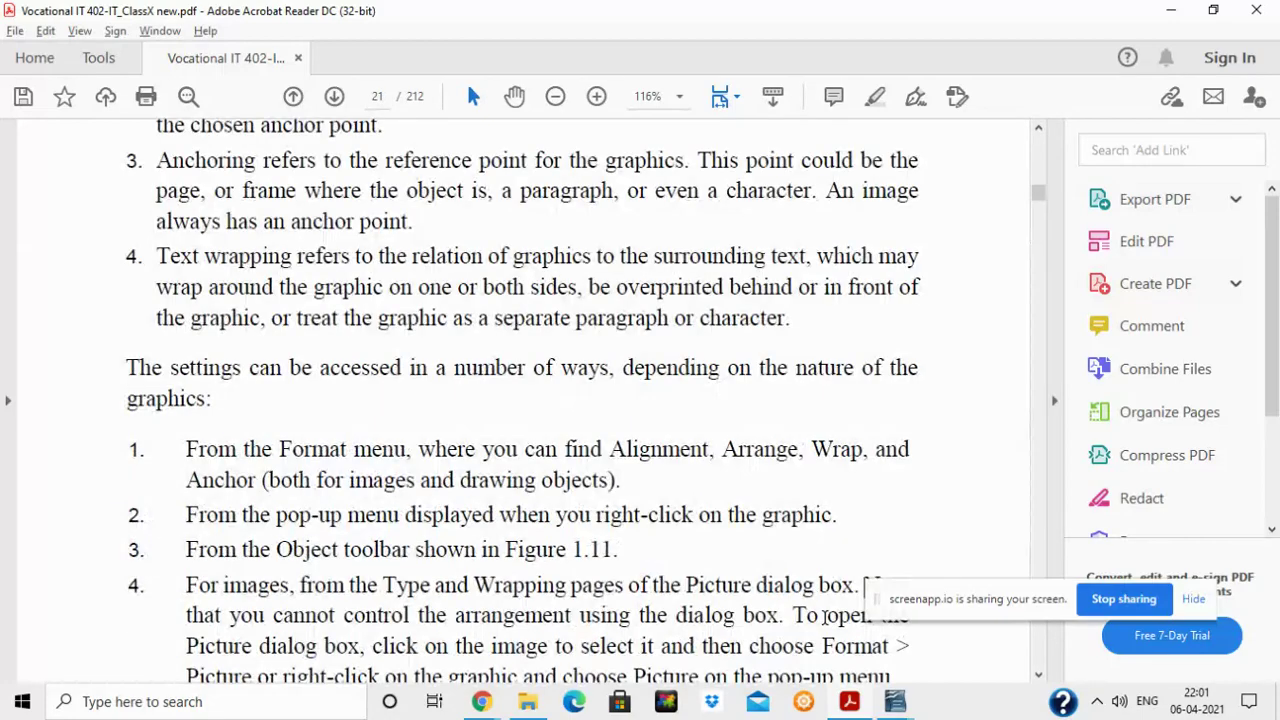
{"action": "scroll", "coordinate": [825, 625], "scroll_direction": "down", "scroll_amount": 5}
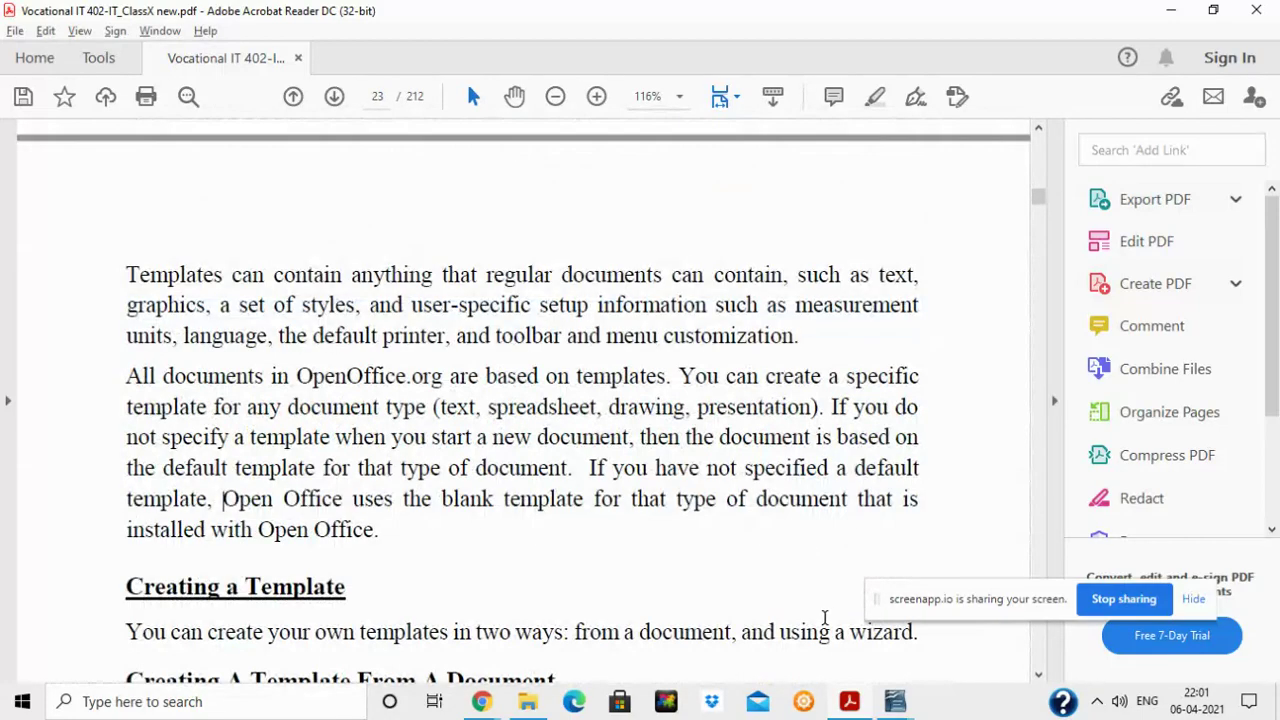
{"action": "scroll", "coordinate": [825, 620], "scroll_direction": "up", "scroll_amount": 10}
{"action": "scroll", "coordinate": [825, 618], "scroll_direction": "up", "scroll_amount": 8}
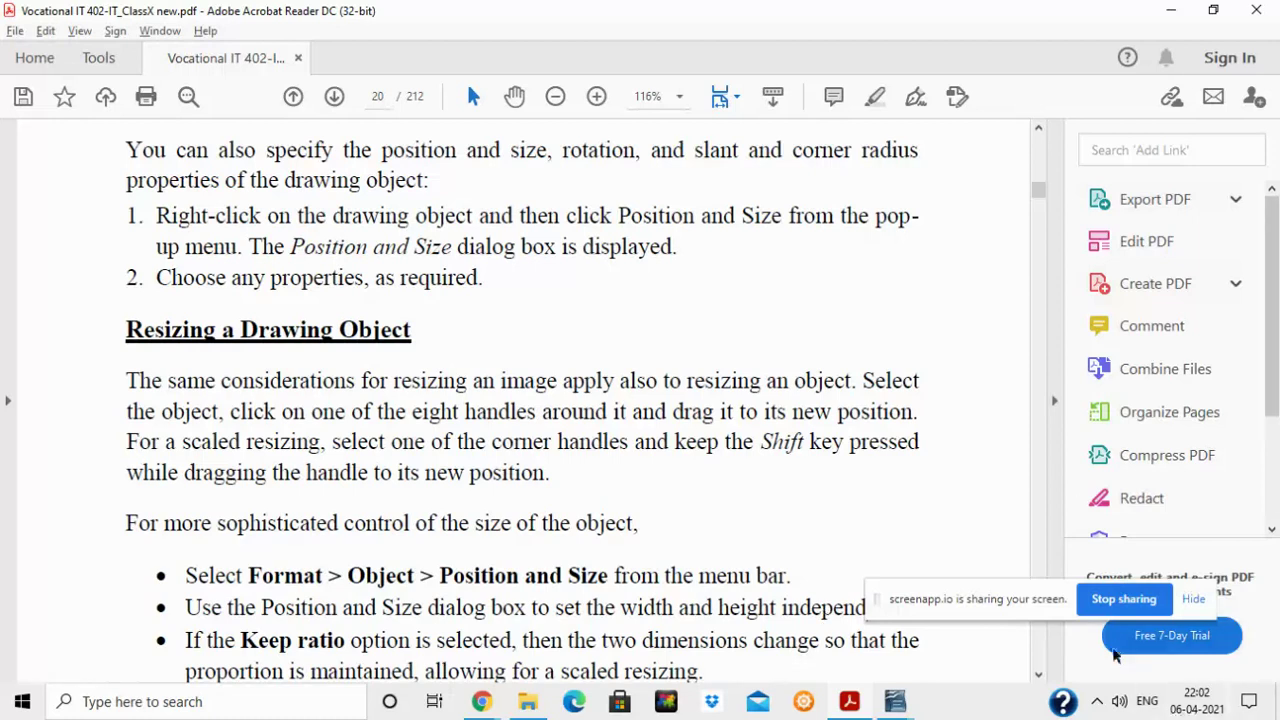
{"action": "left_click", "coordinate": [1112, 605]}
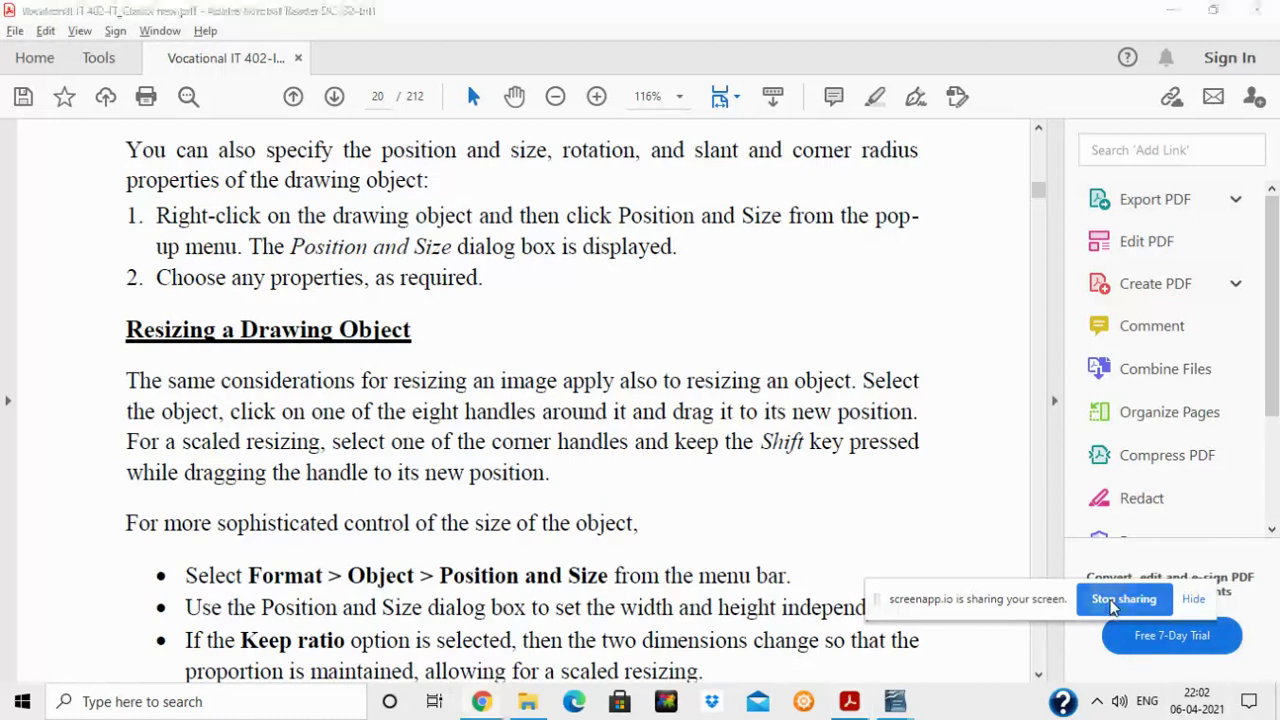